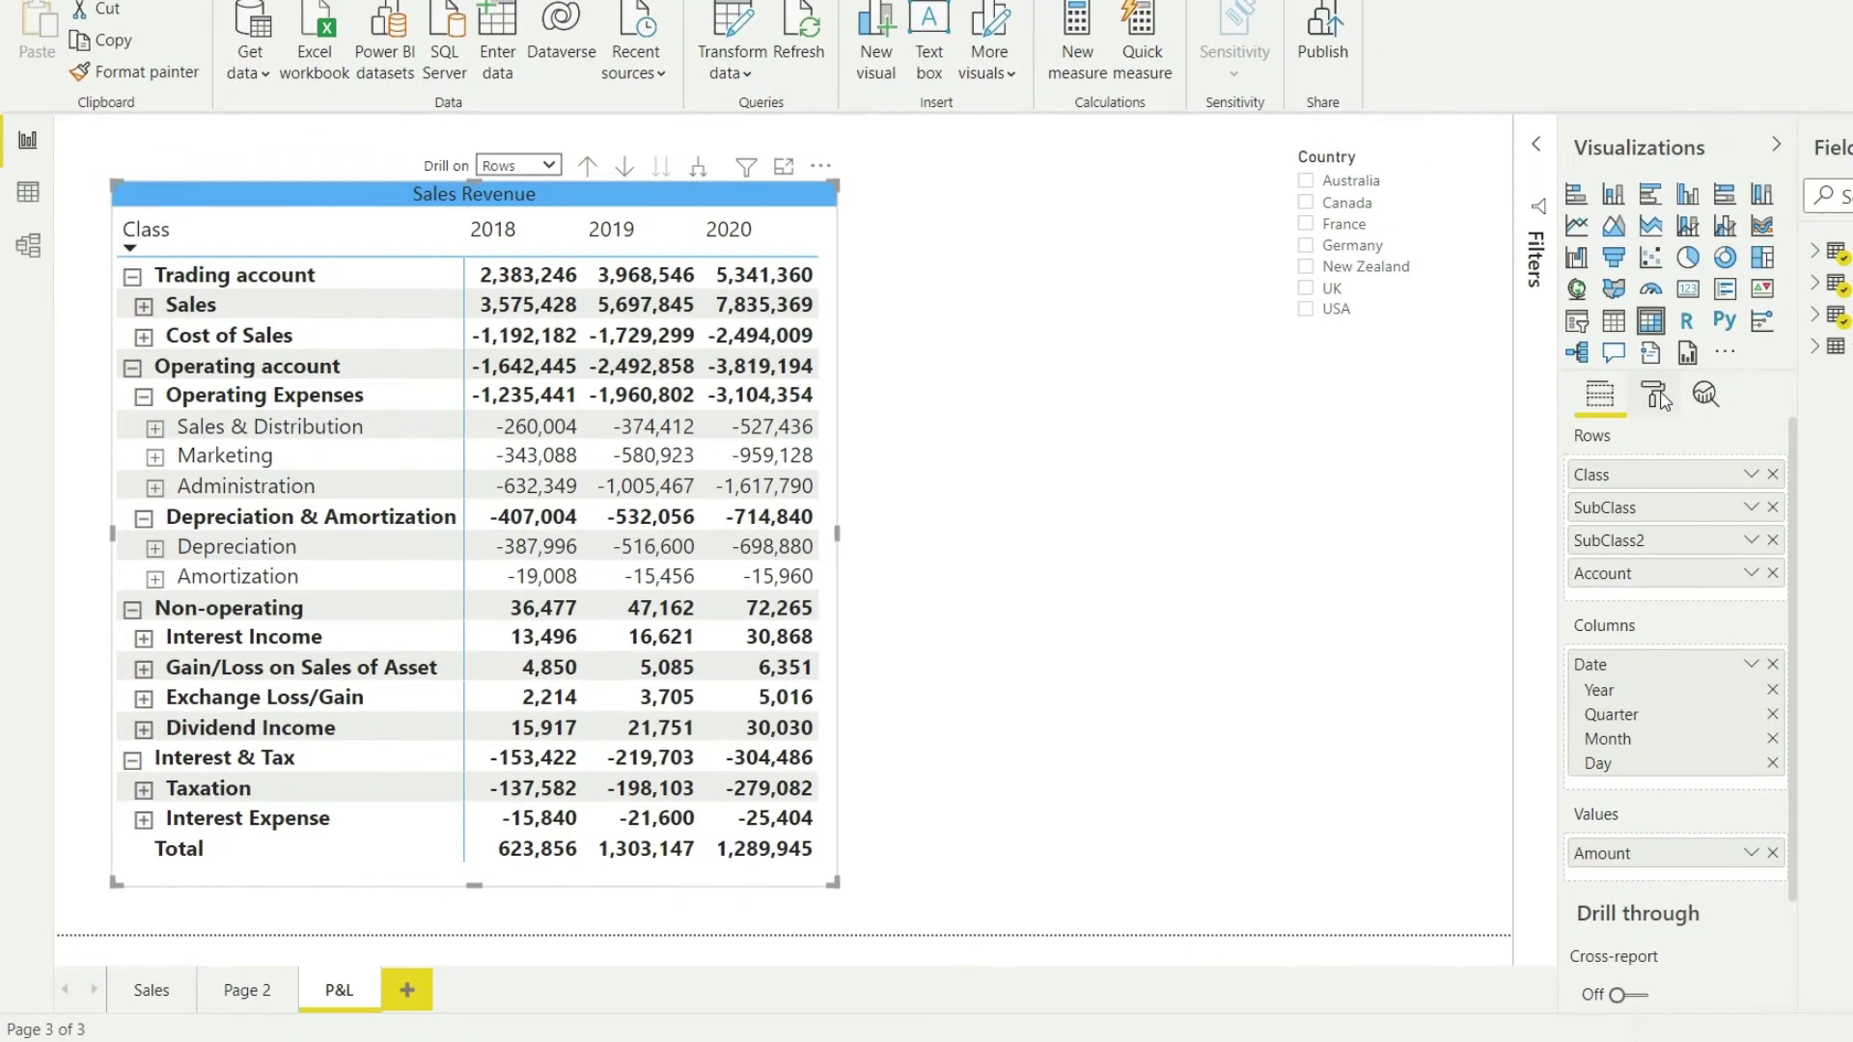
Set the Sales Revenue matrix's row subtotal position to Bottom
click(1652, 393)
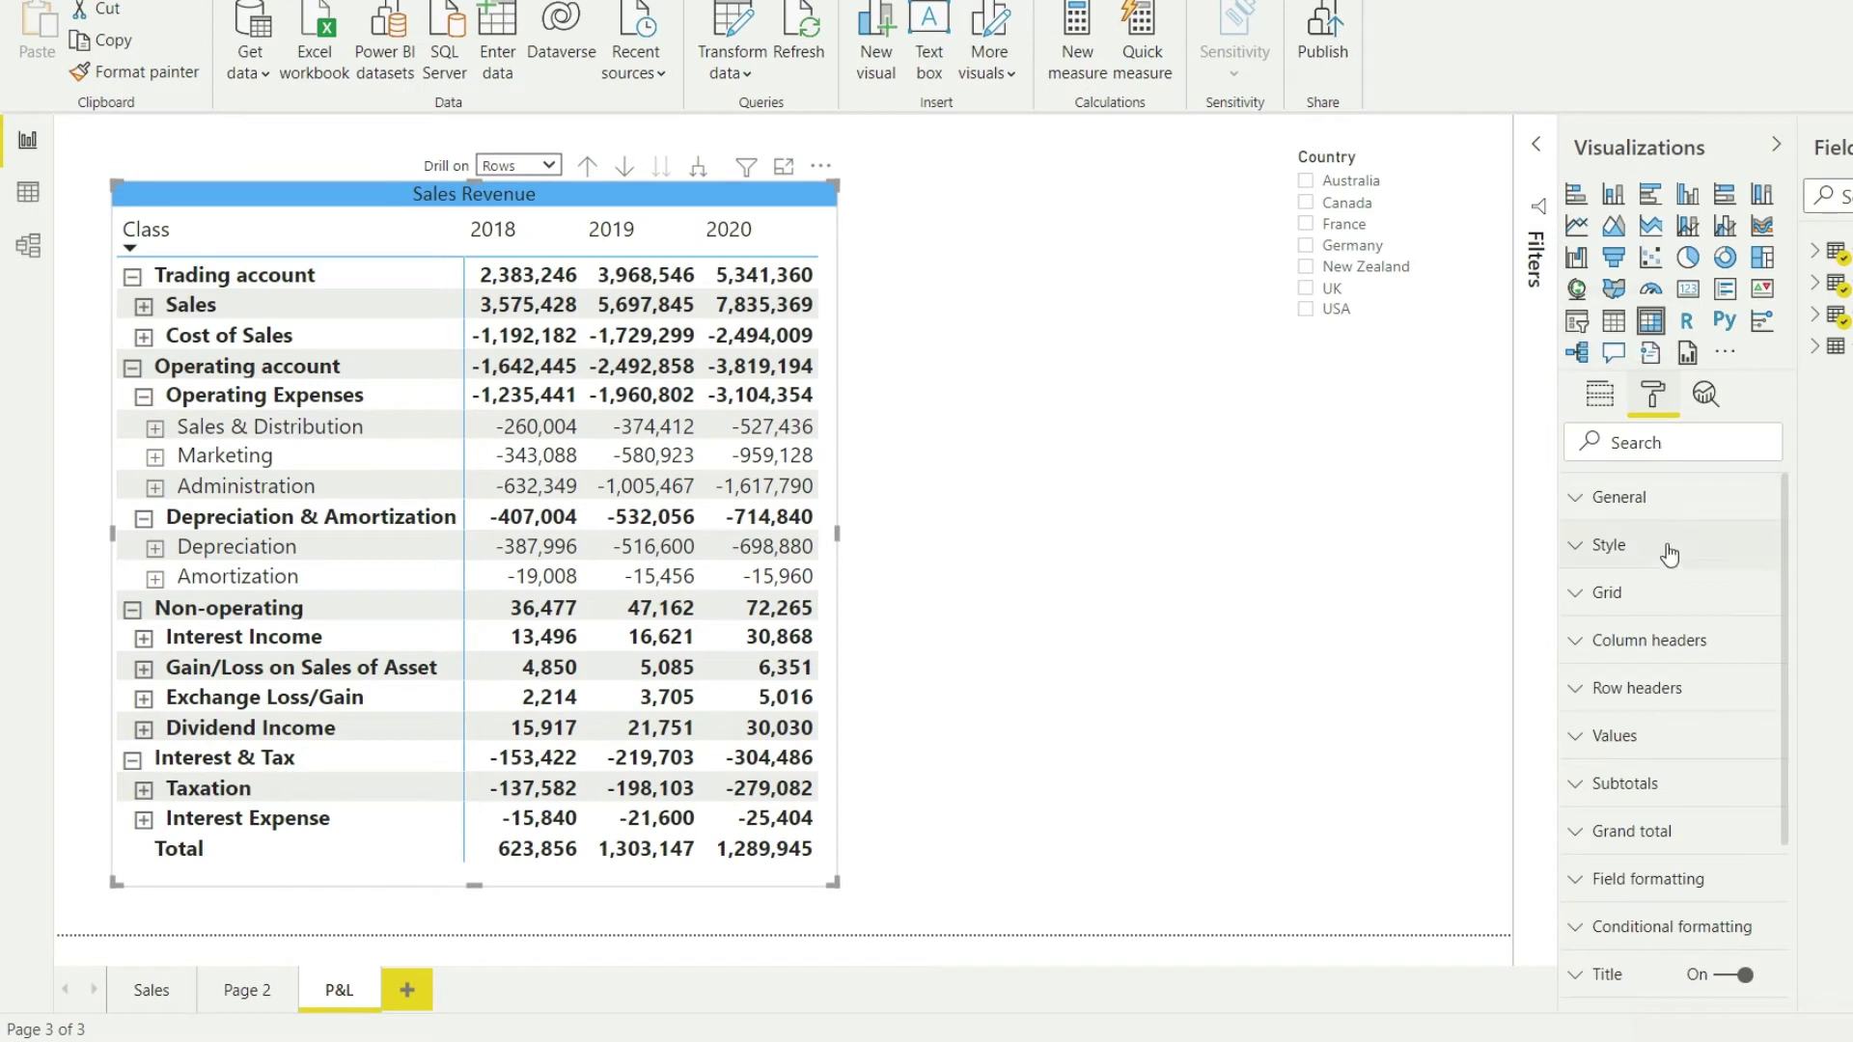
scroll(1602, 666, down, 2)
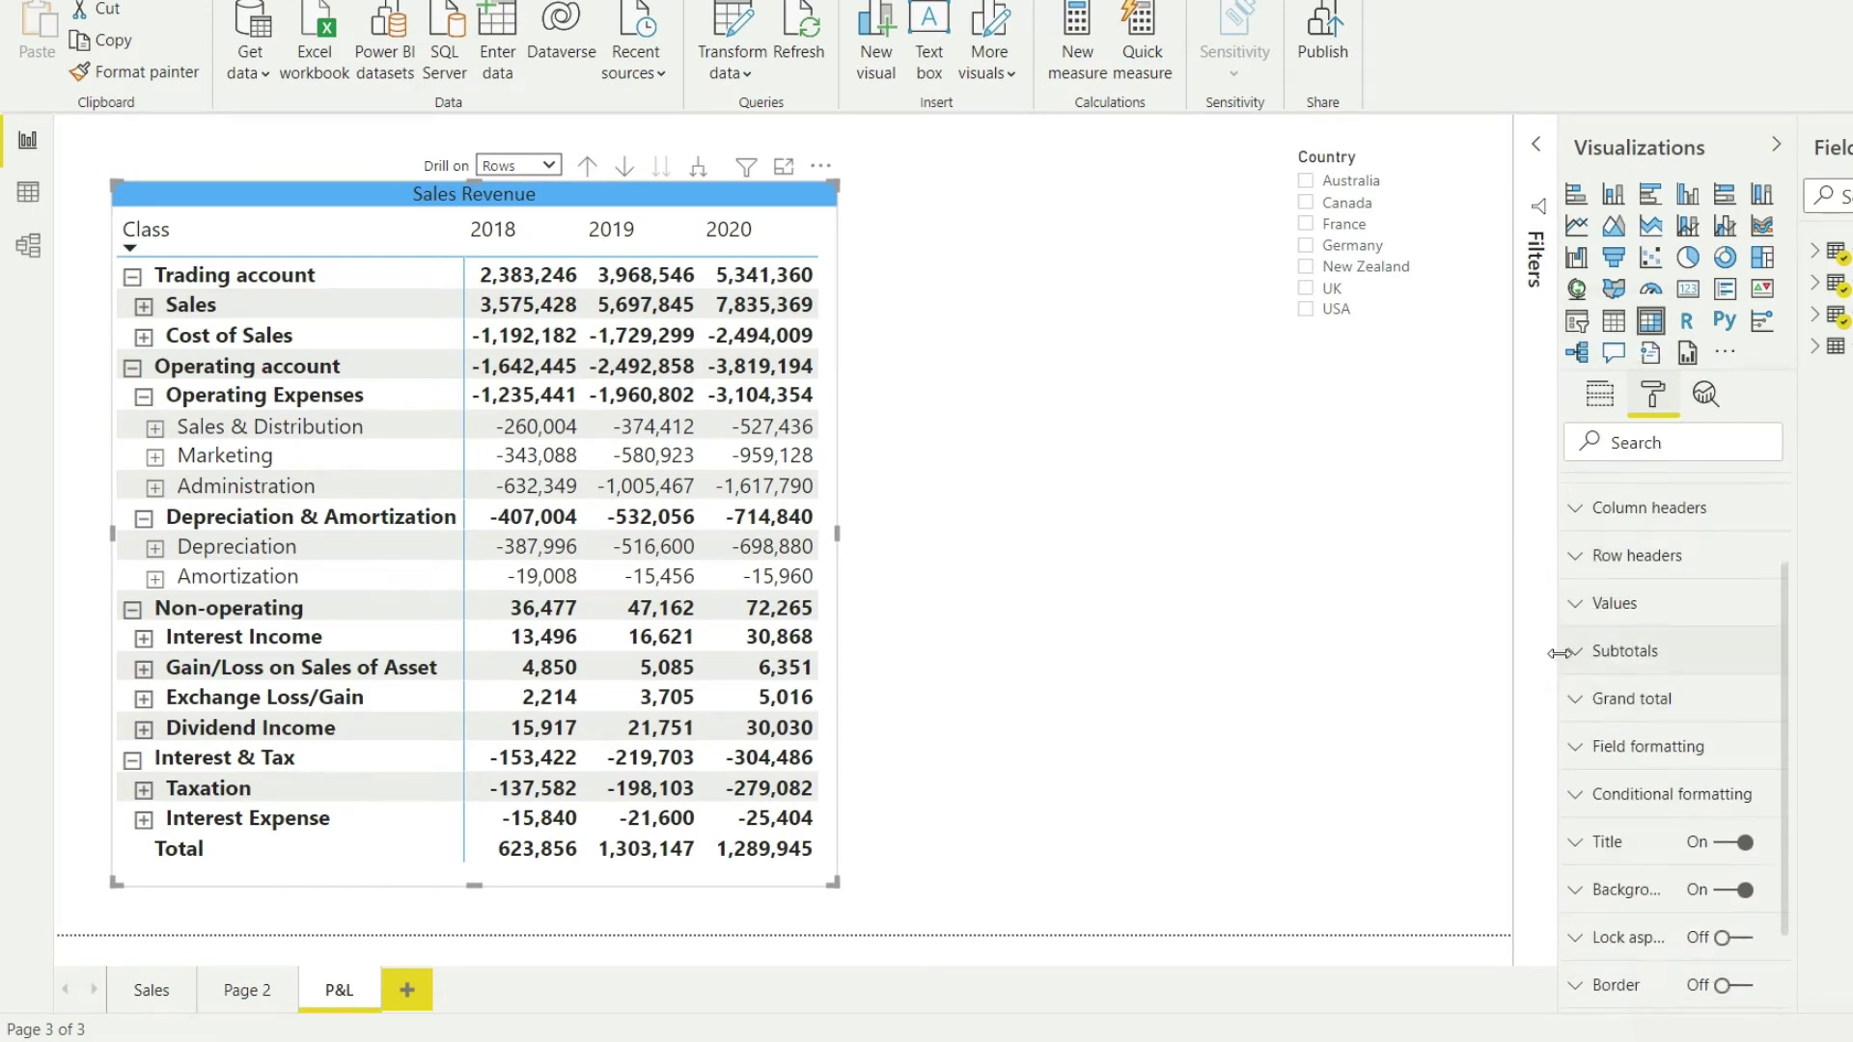
click(1573, 652)
scroll(1640, 690, down, 2)
scroll(1644, 689, down, 4)
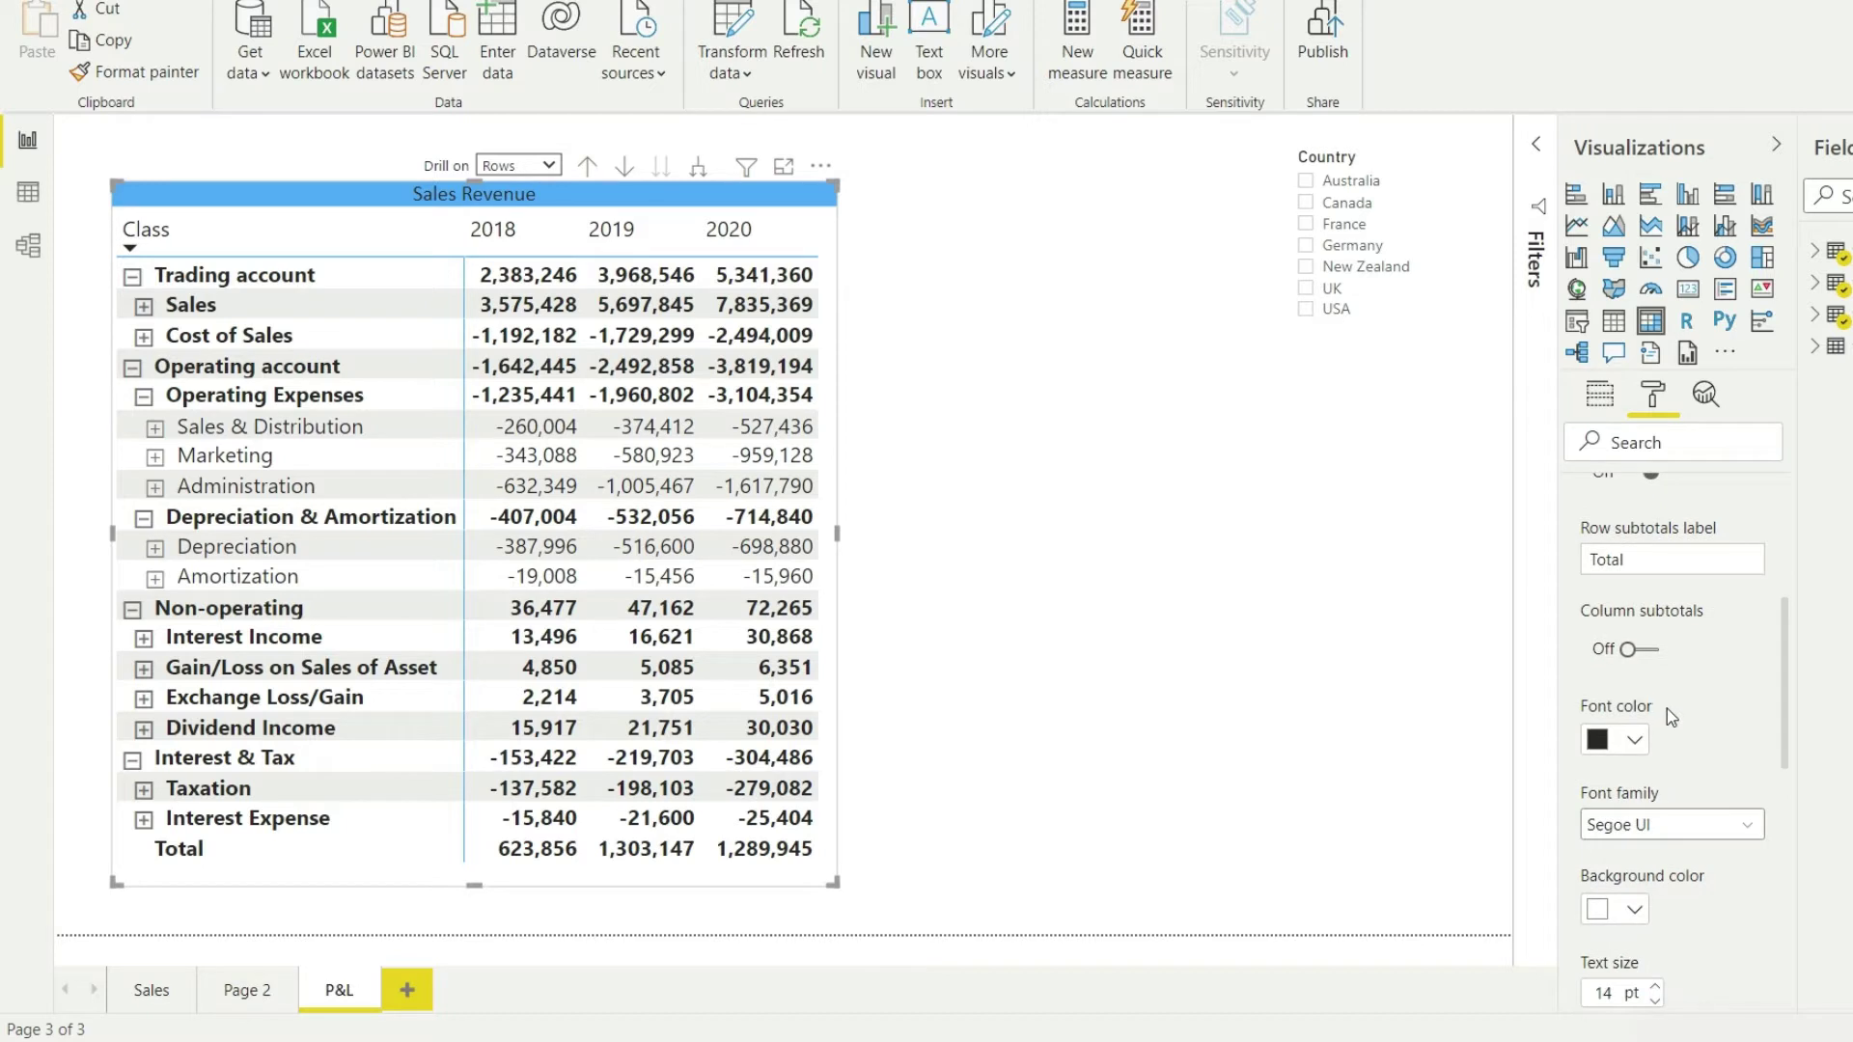
scroll(1666, 708, down, 4)
scroll(1681, 722, down, 4)
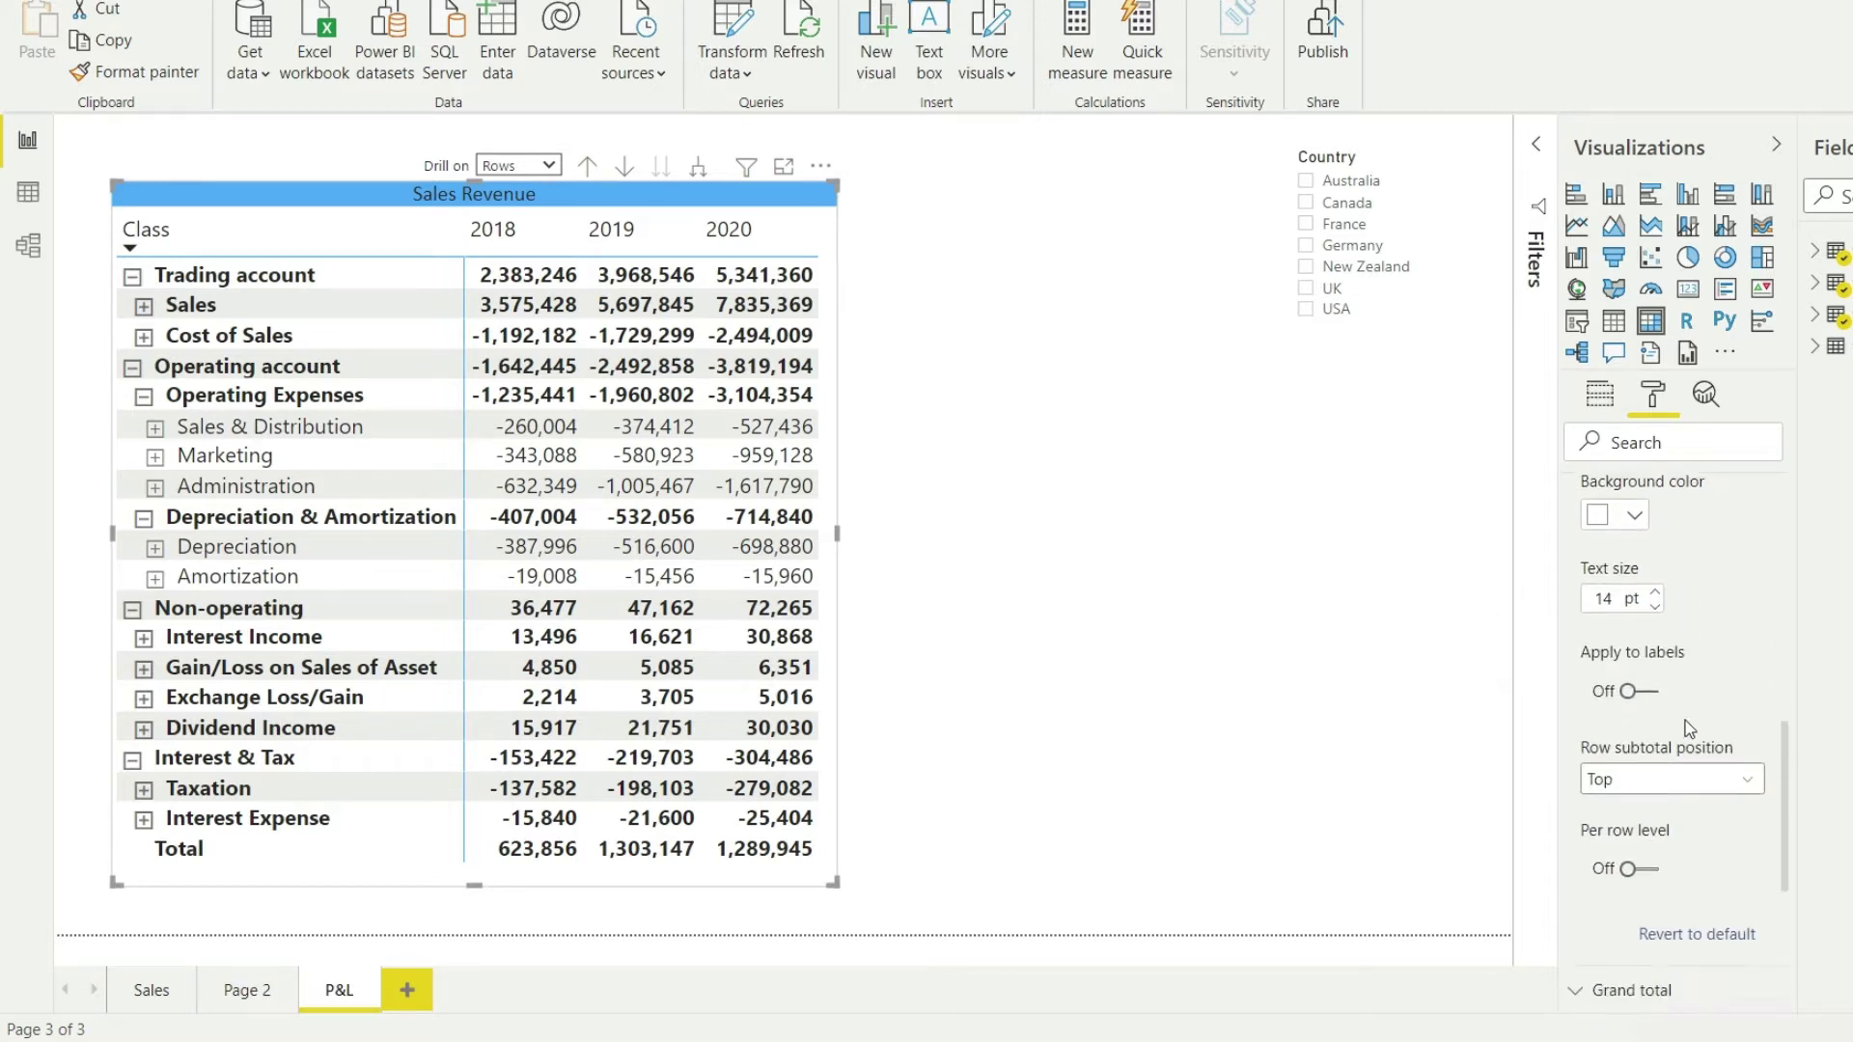
click(1742, 649)
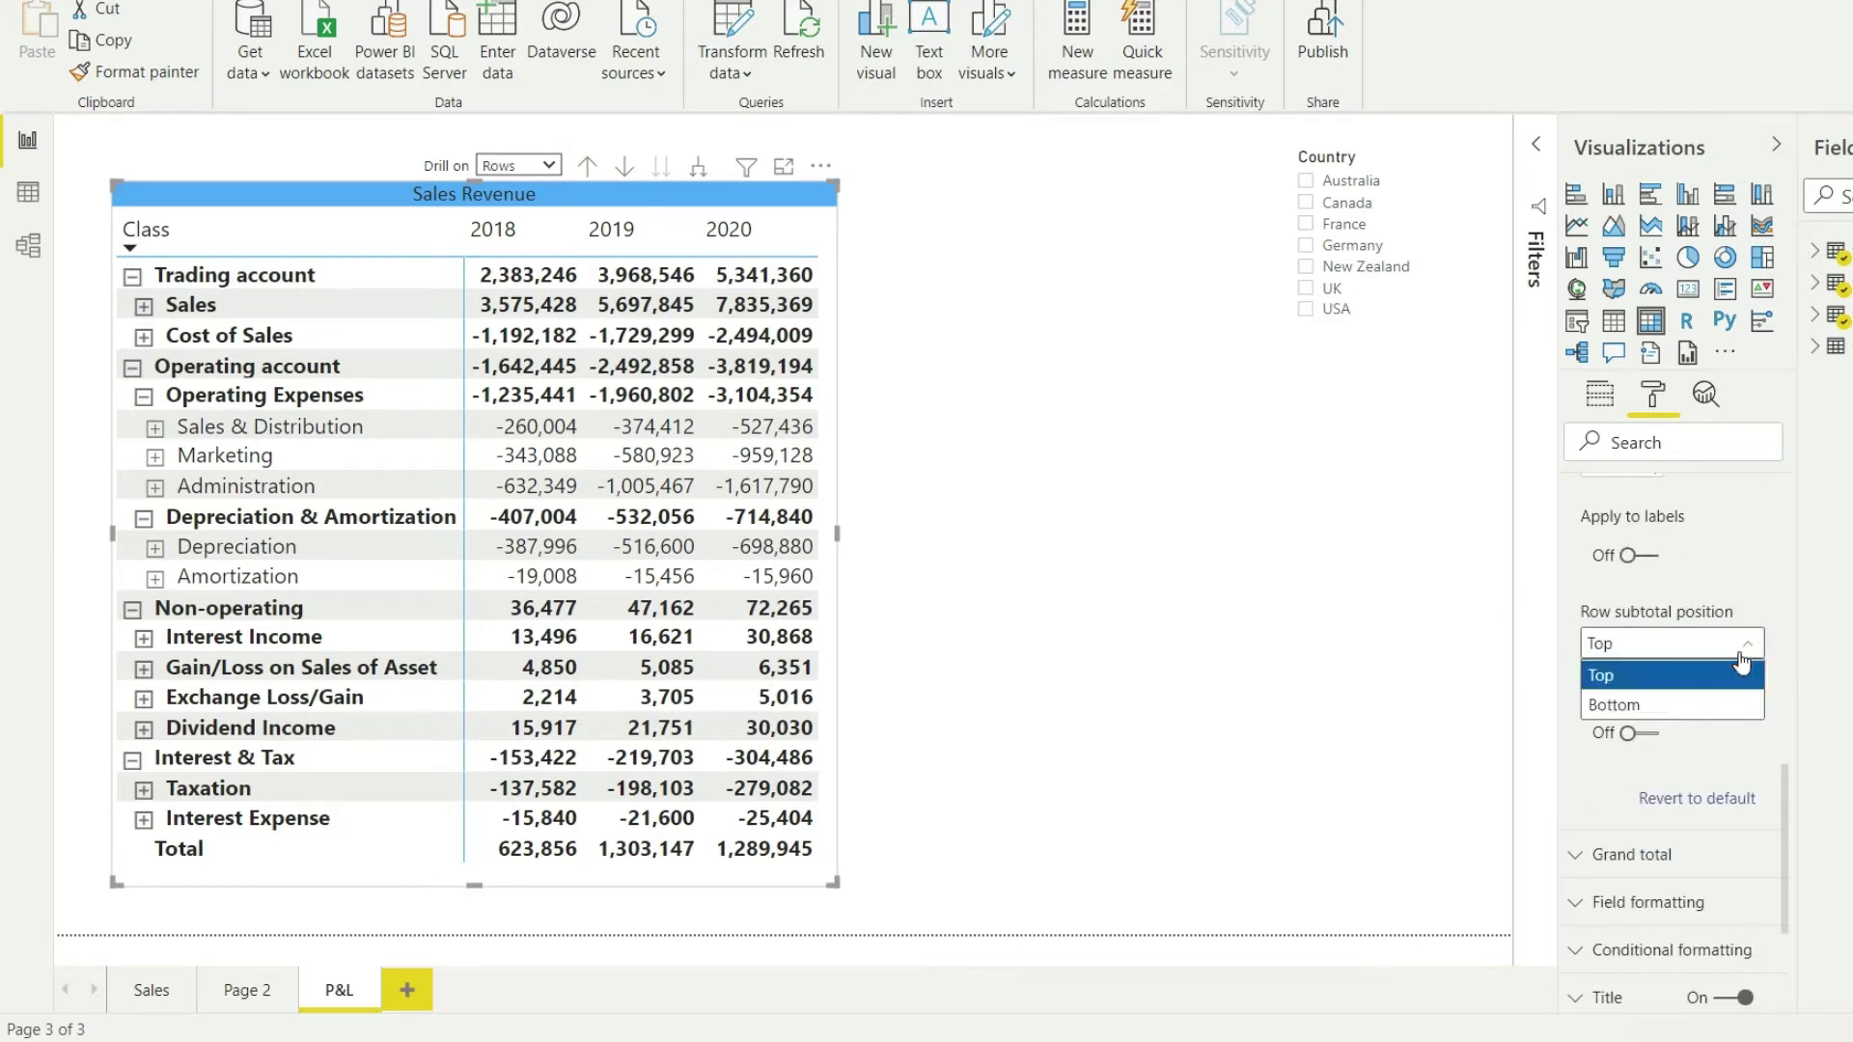
click(1666, 707)
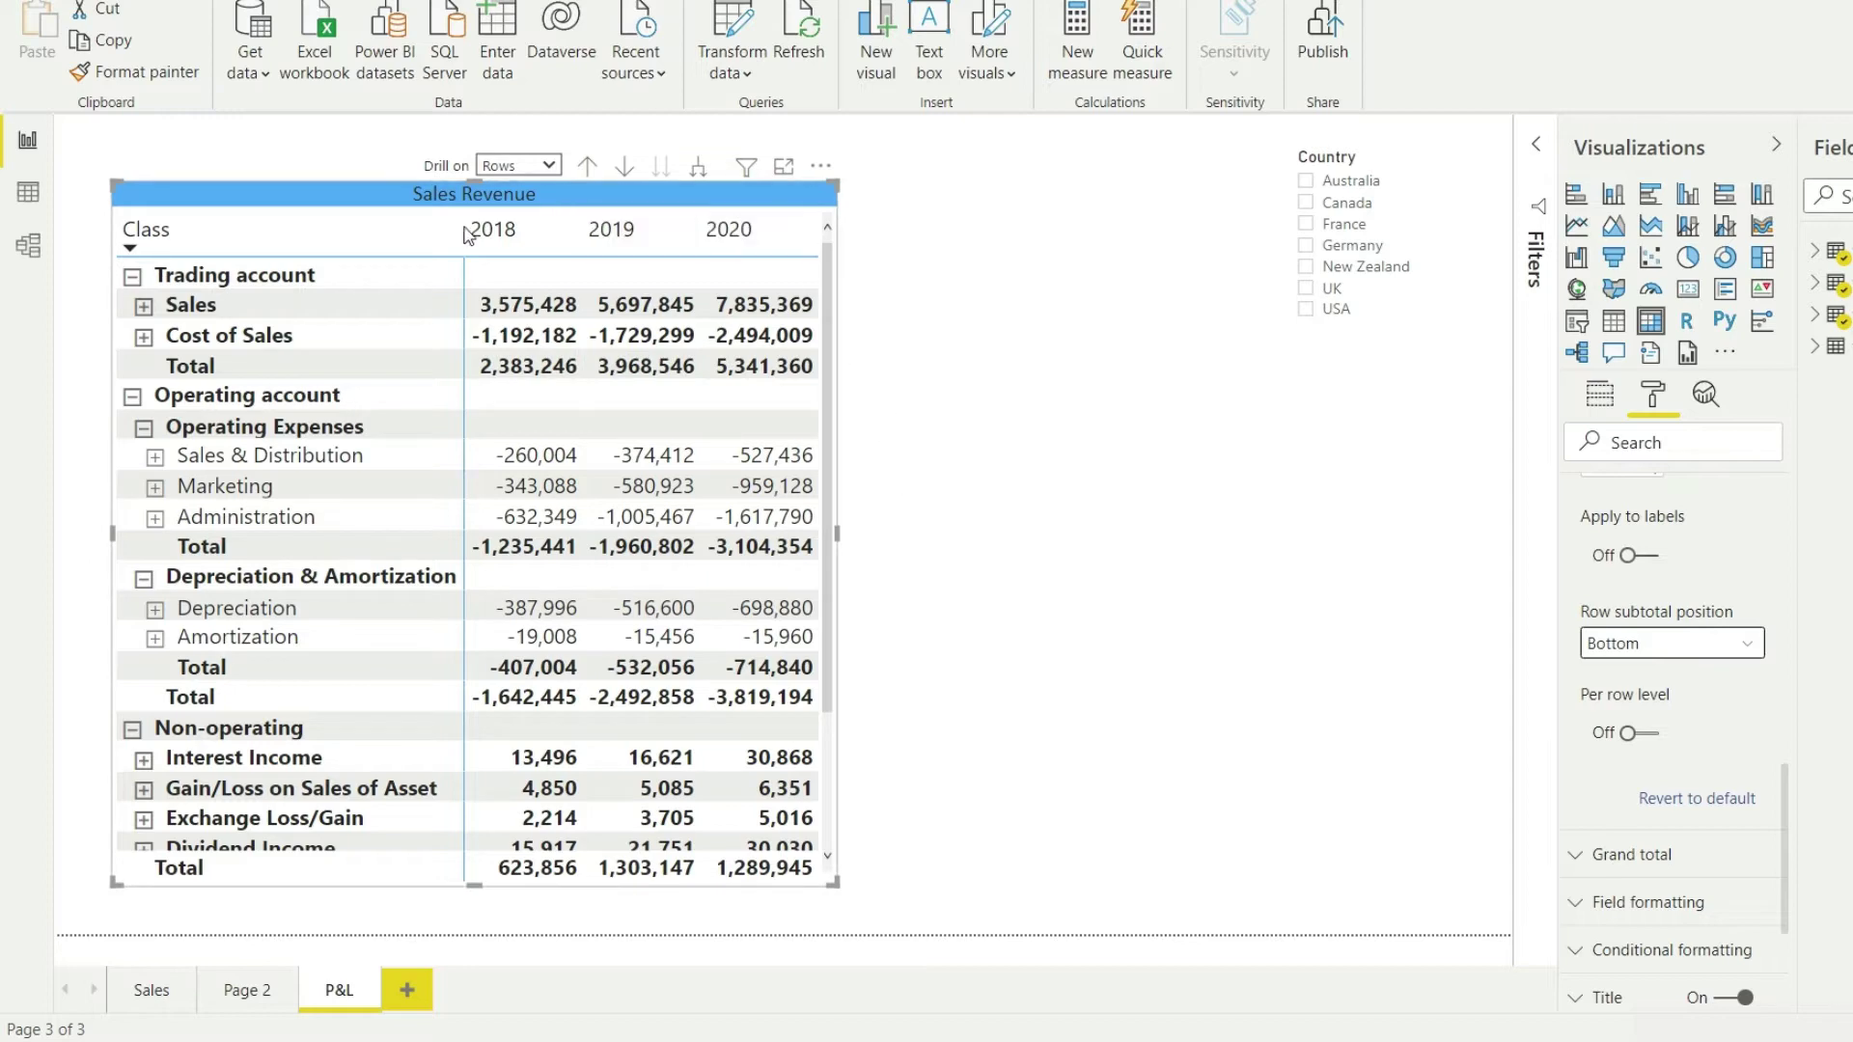
Move the Sales Revenue matrix to the page's upper-left corner and enlarge it down to the page's lower edge
drag(381, 197, 337, 159)
drag(789, 845, 823, 932)
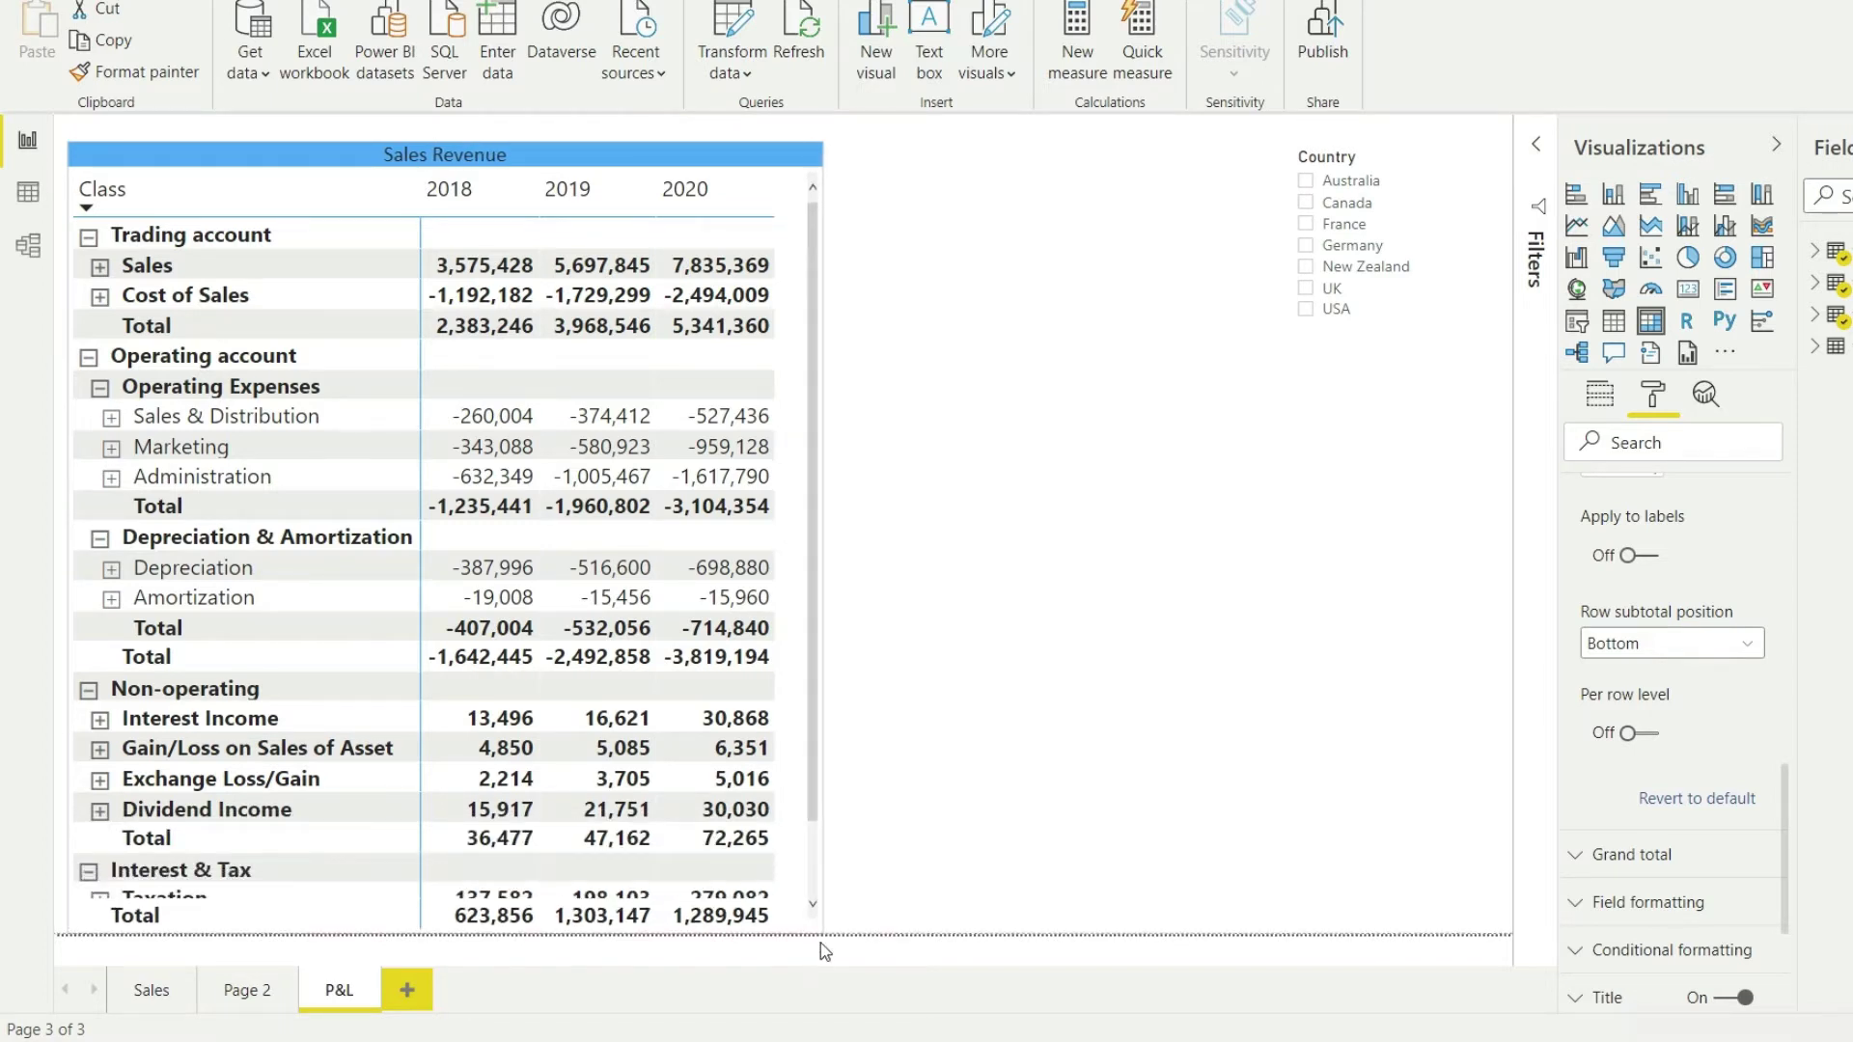
drag(315, 155, 312, 121)
drag(812, 905, 831, 932)
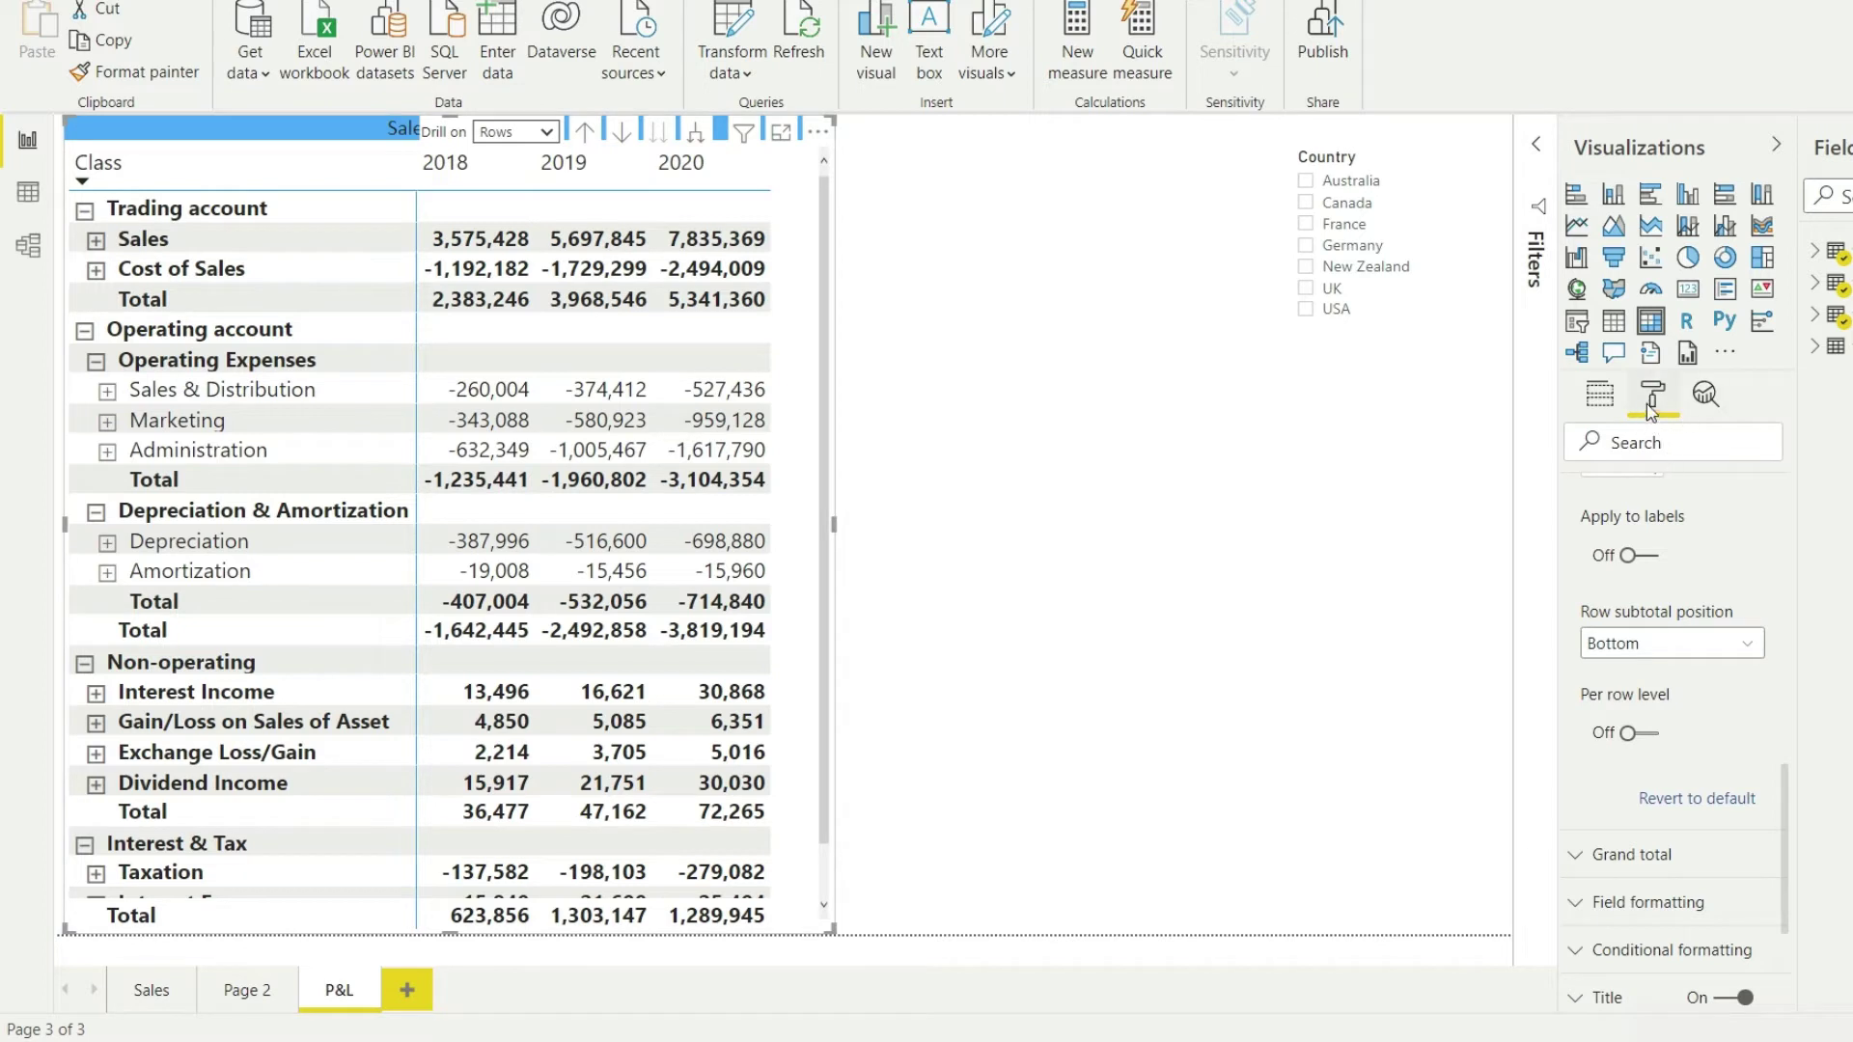
Reduce the text size of the Sales Revenue matrix's values to 11 pt
scroll(1746, 639, up, 10)
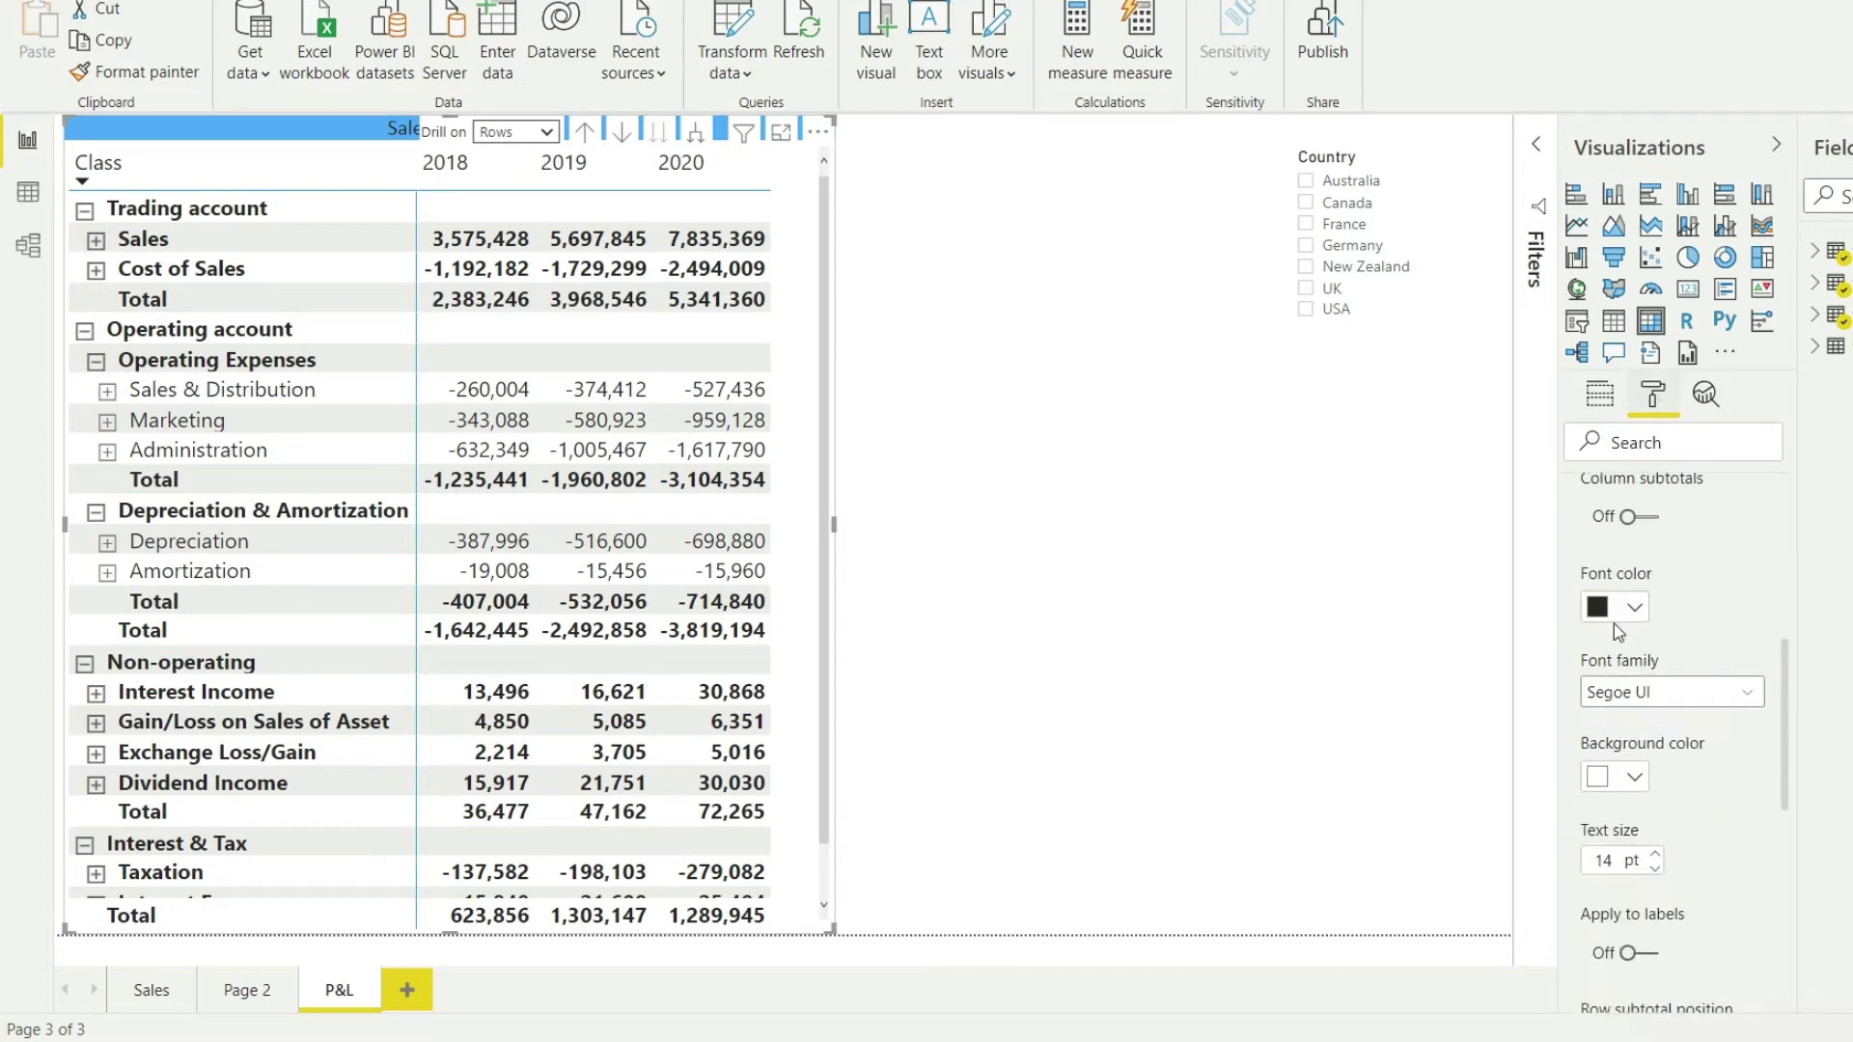
click(1575, 518)
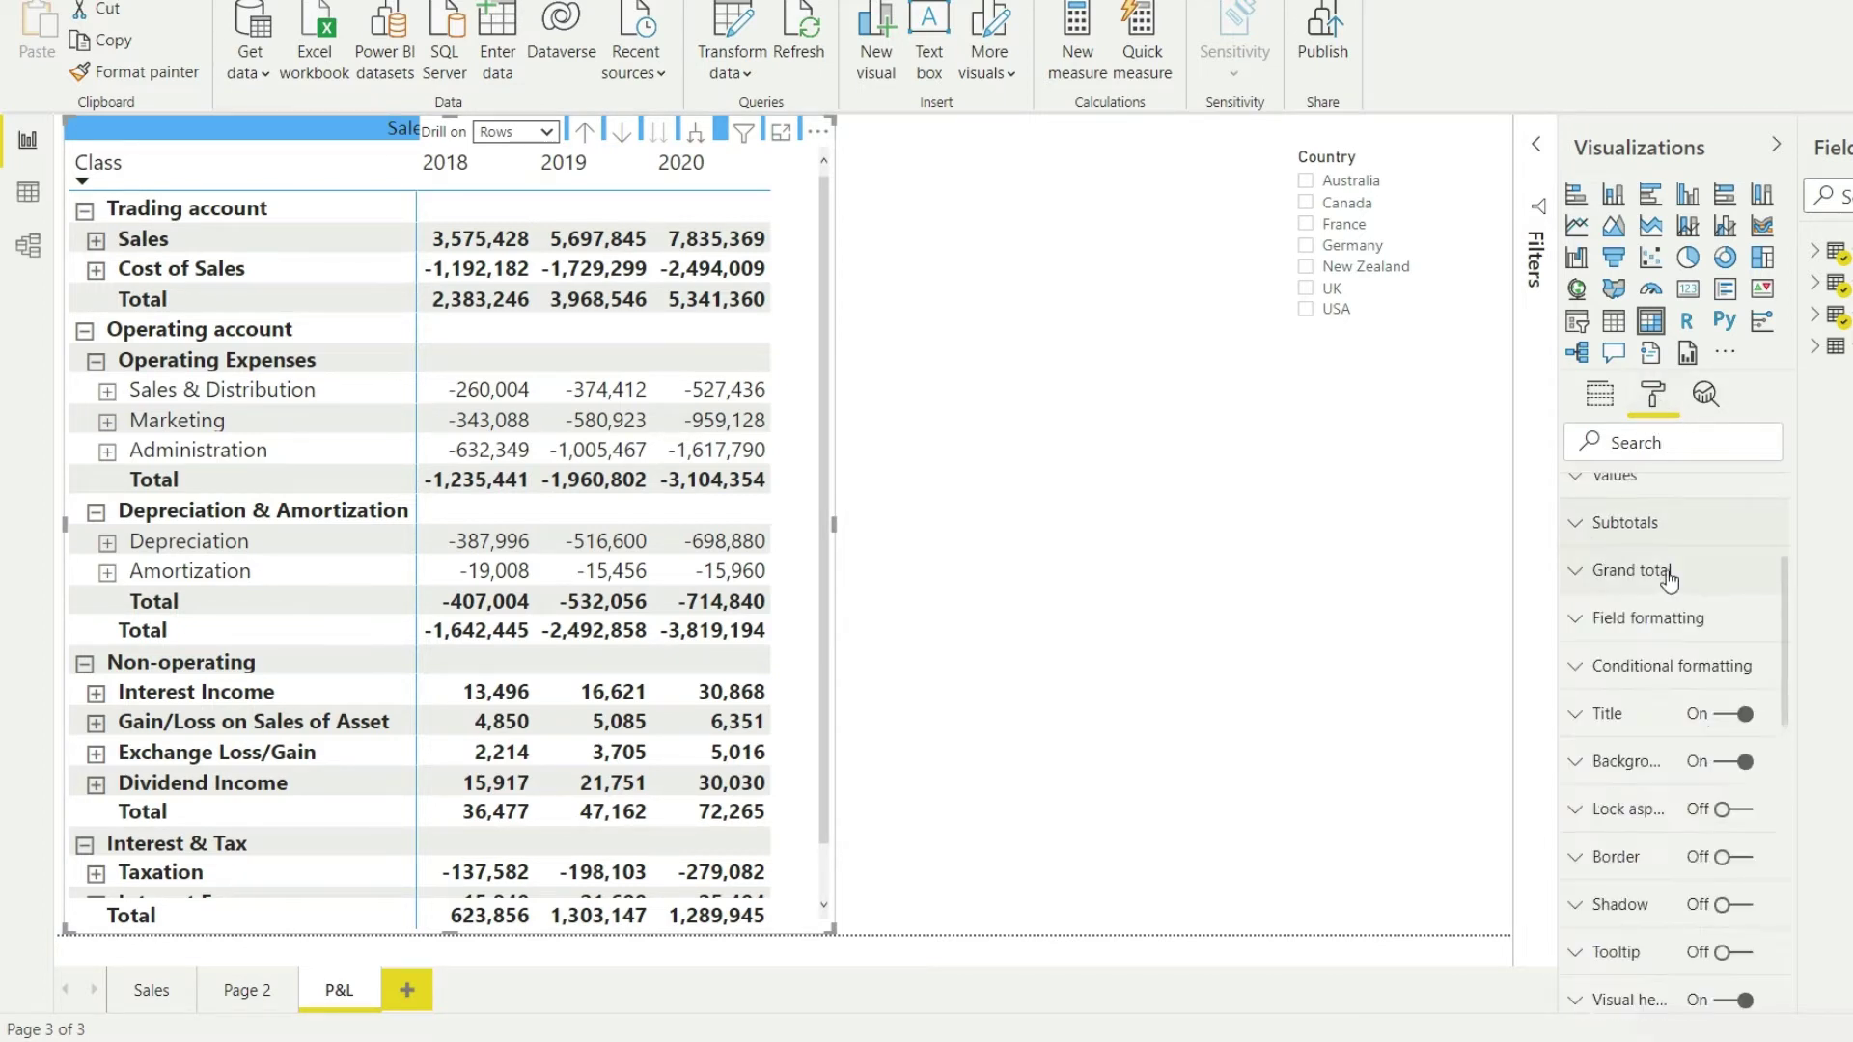
scroll(1583, 571, up, 2)
click(1579, 610)
scroll(1708, 647, down, 3)
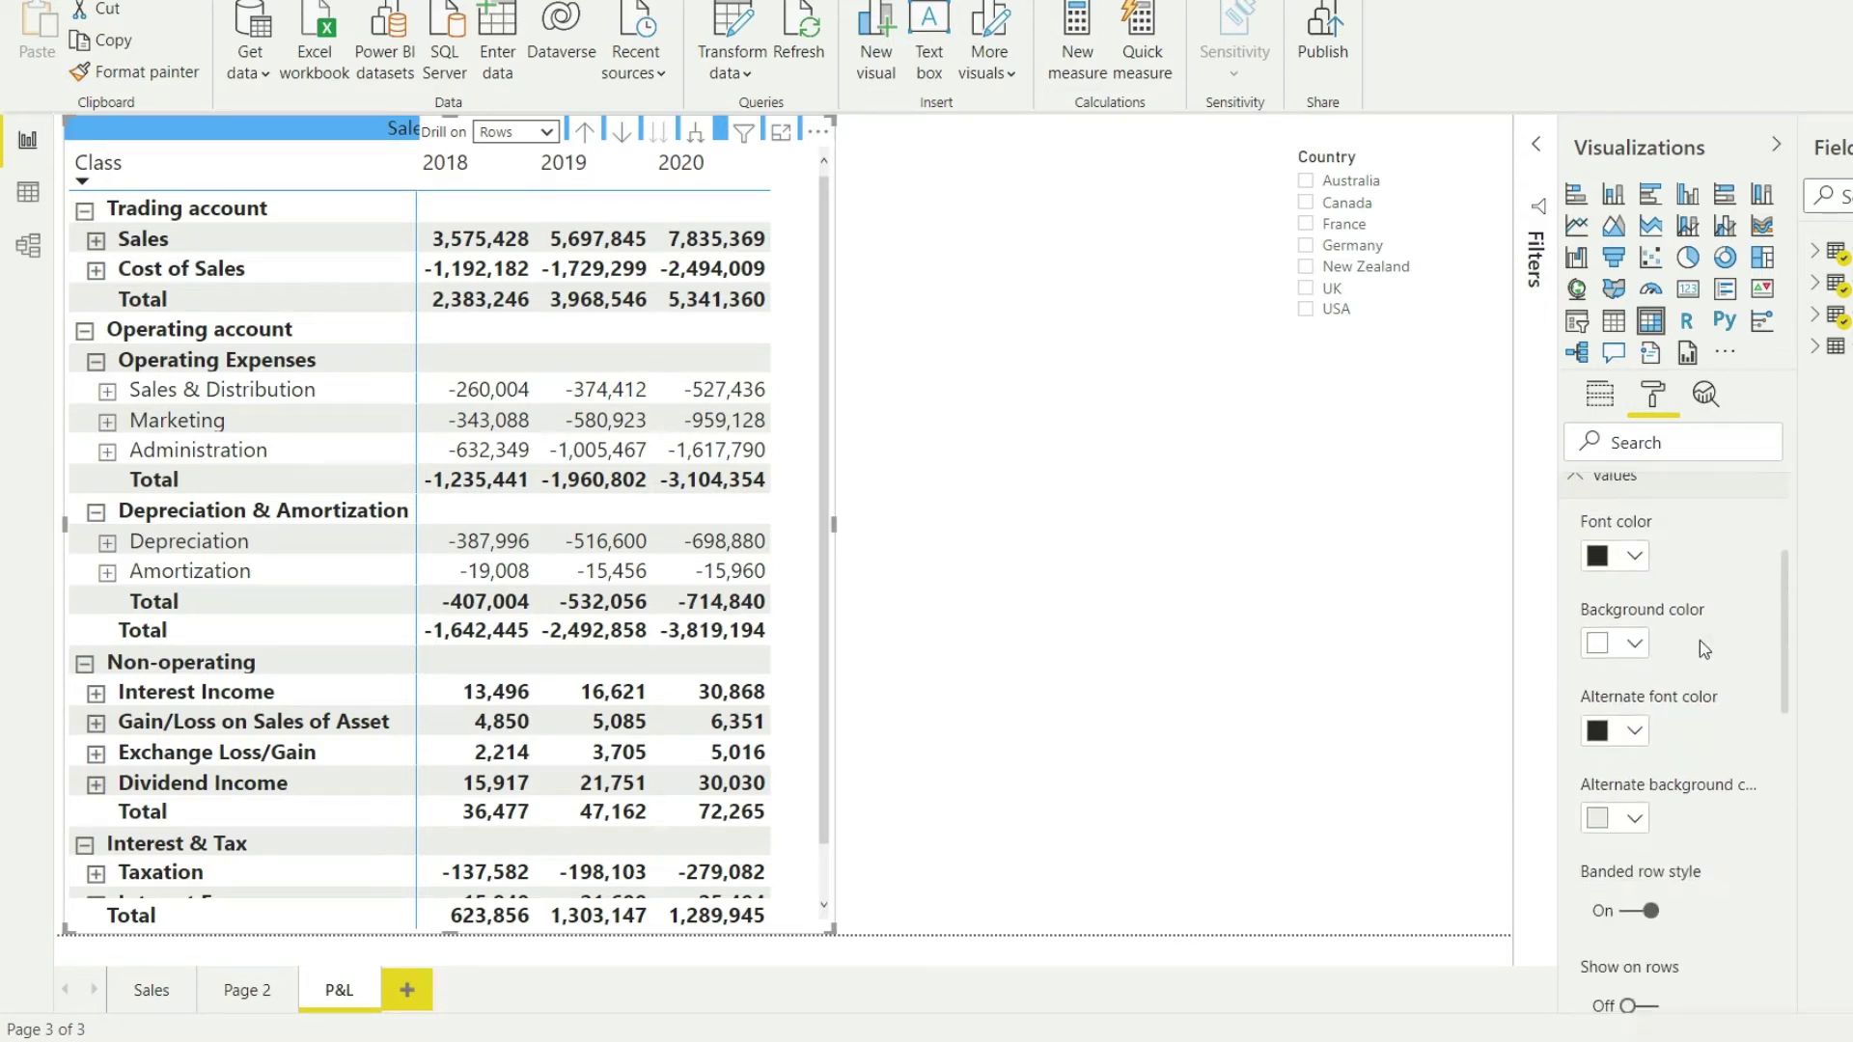
scroll(1666, 752, down, 5)
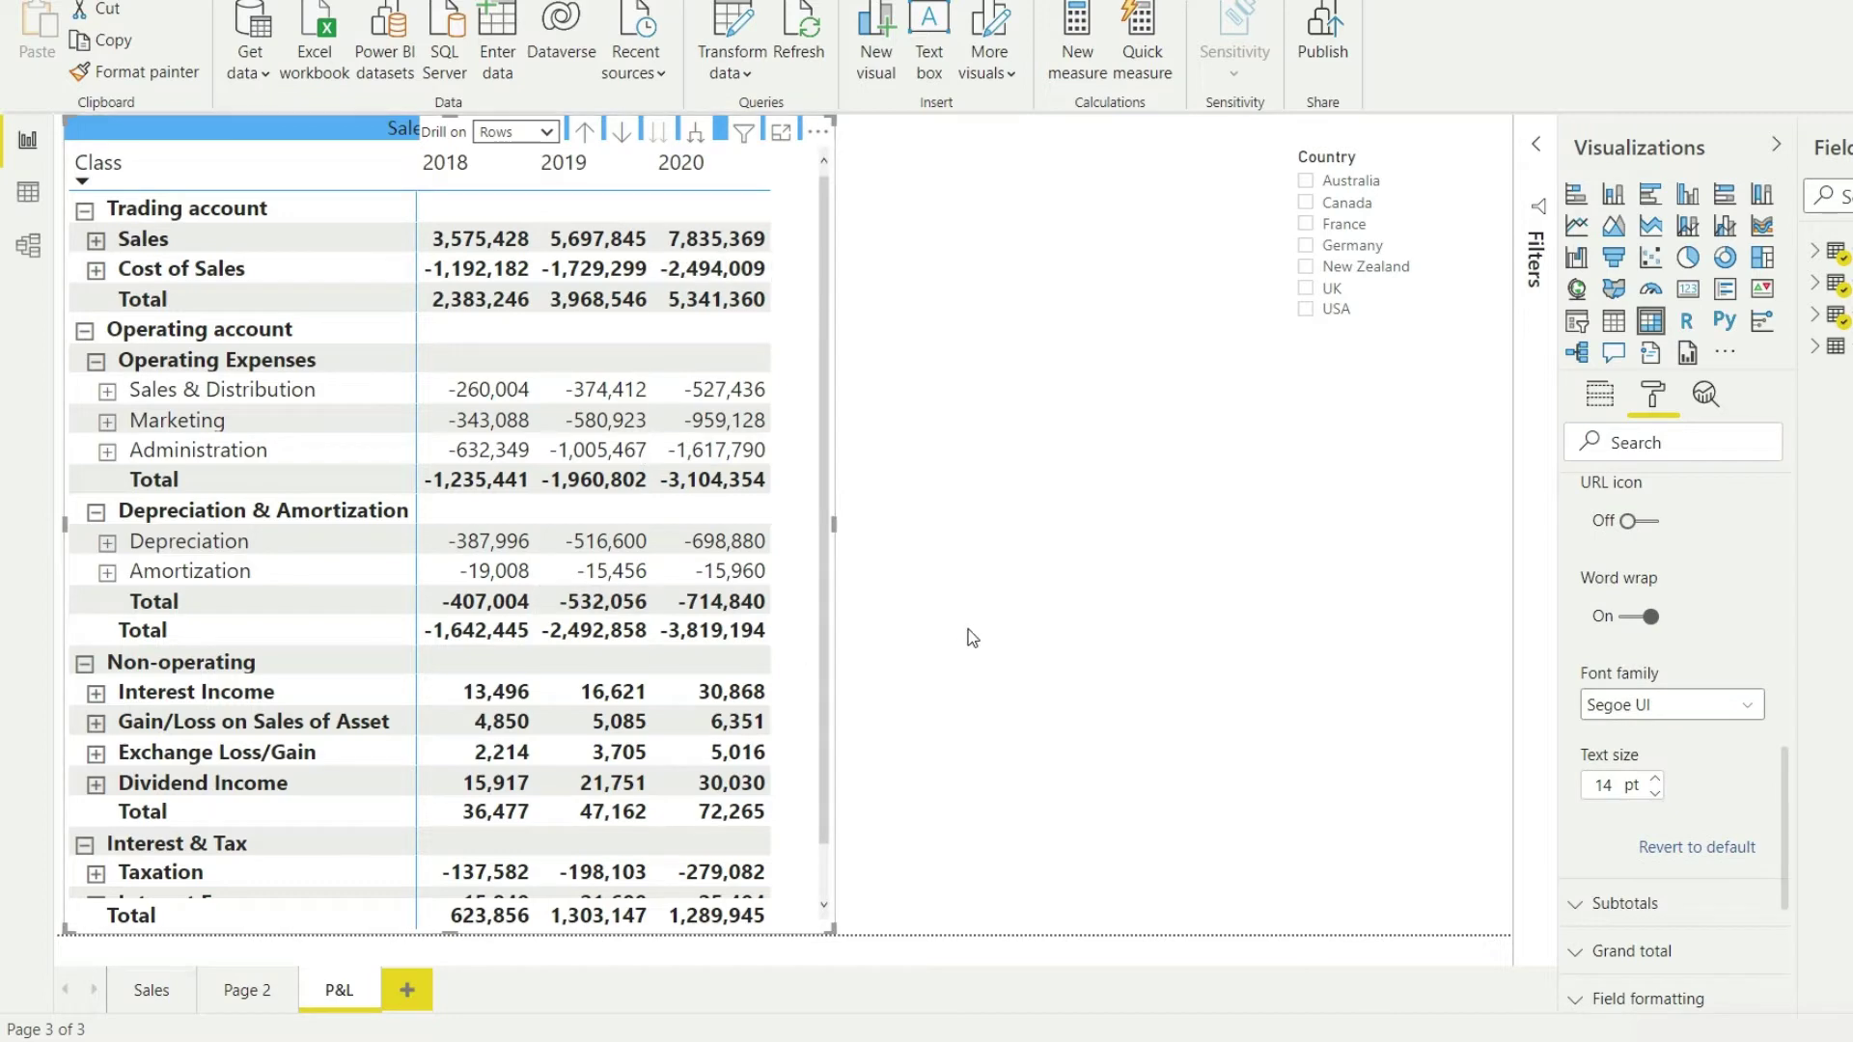
click(1655, 792)
click(1655, 791)
click(1655, 791)
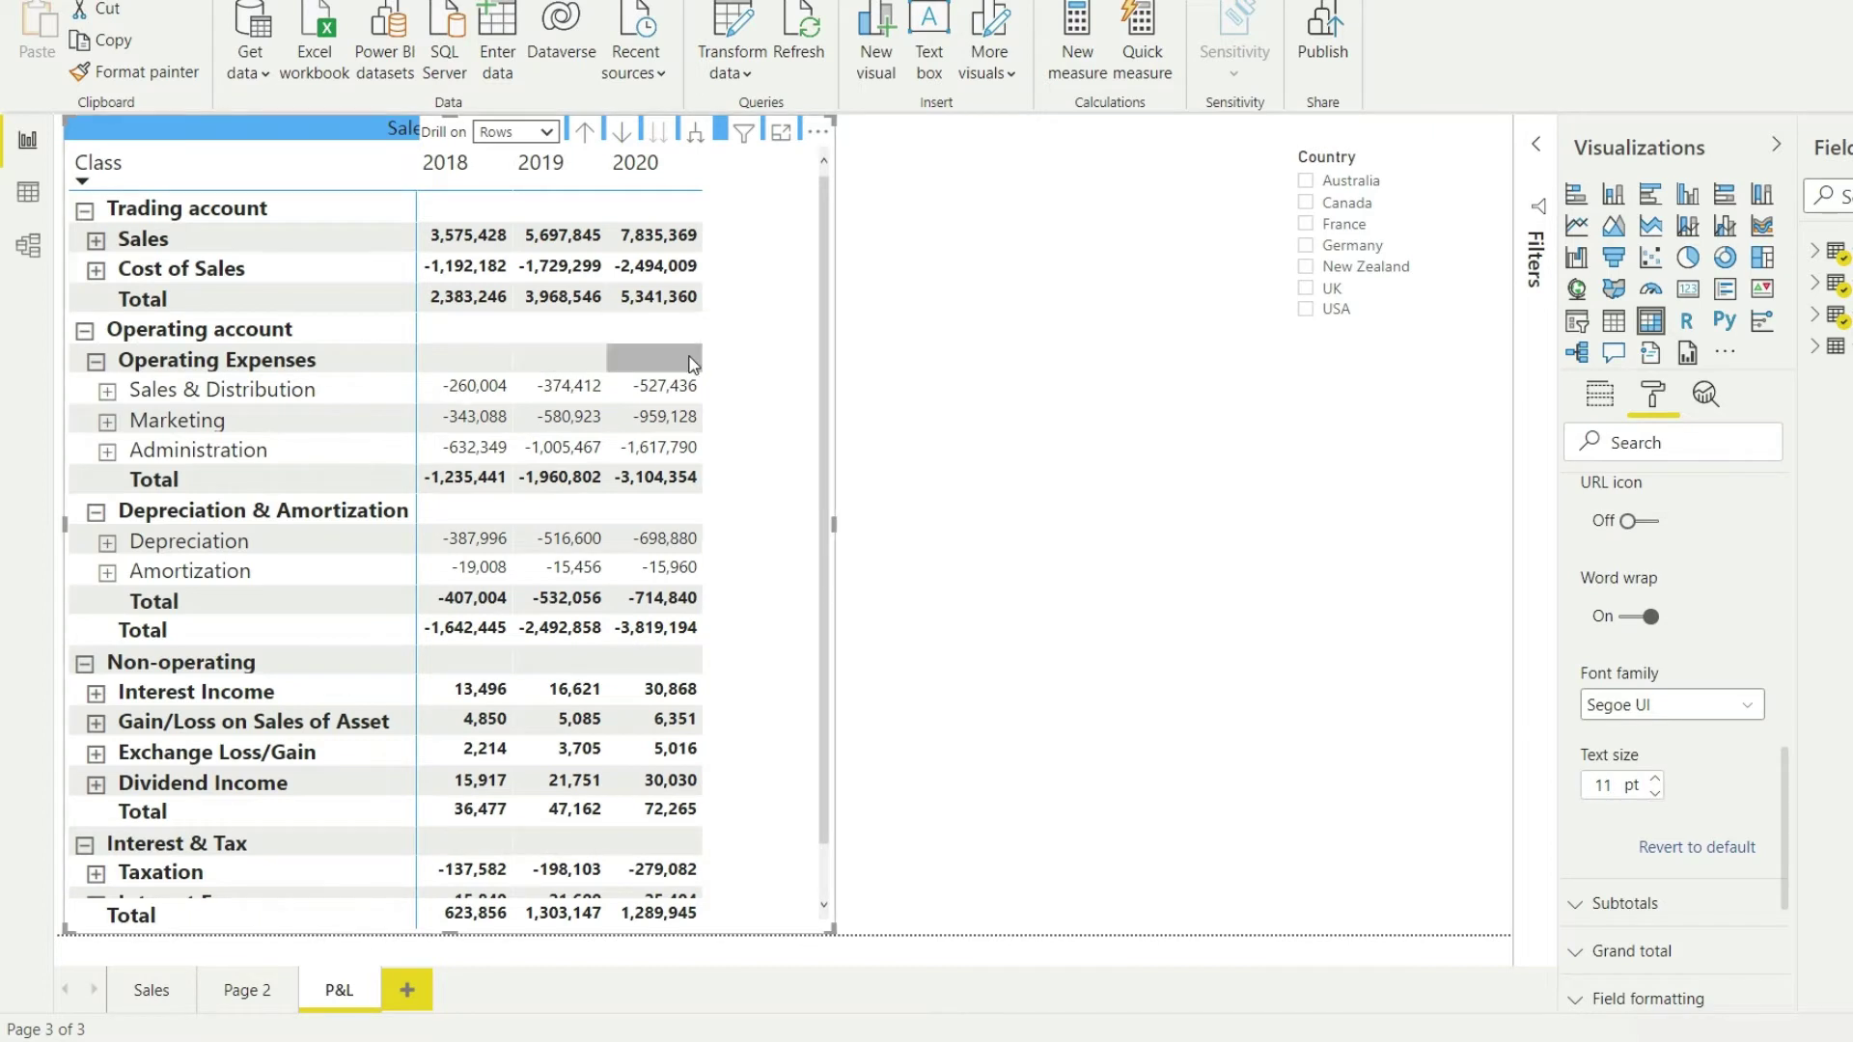
Reduce the text size of the Sales Revenue matrix's row headers to 11 pt
scroll(1604, 608, up, 3)
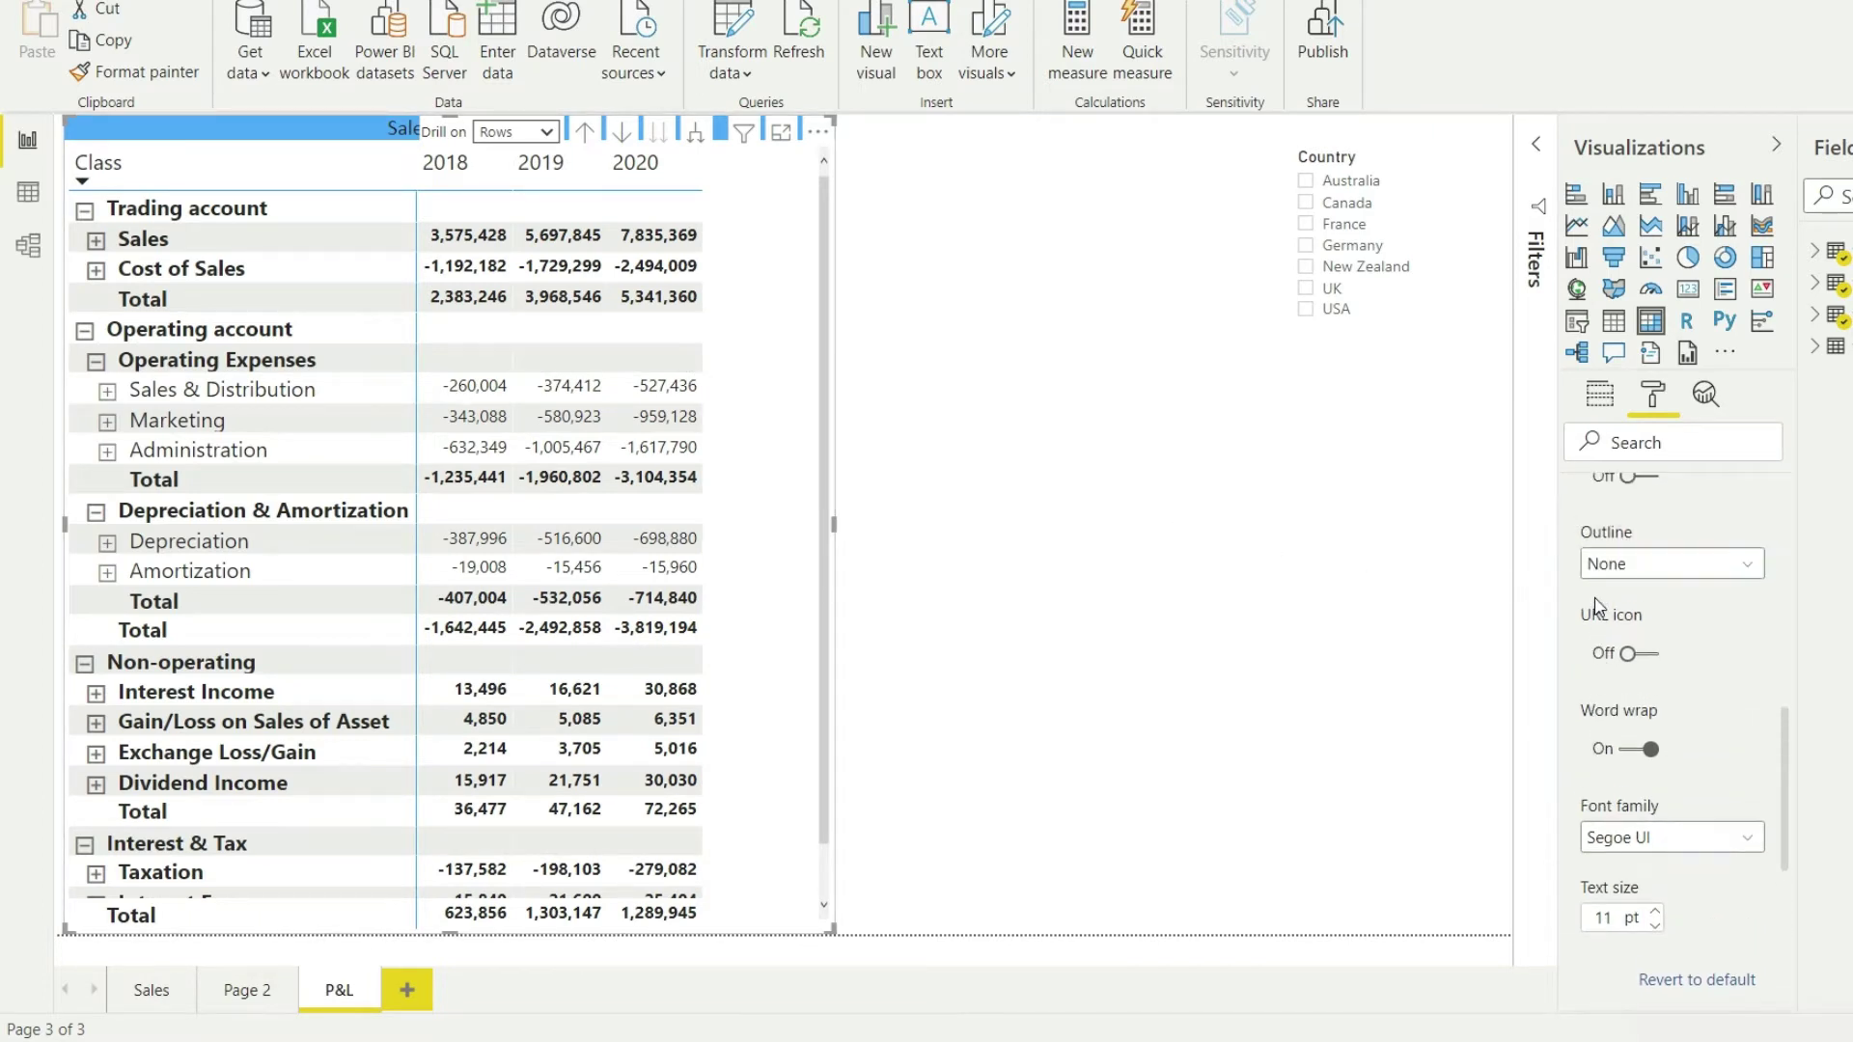
scroll(1604, 608, up, 4)
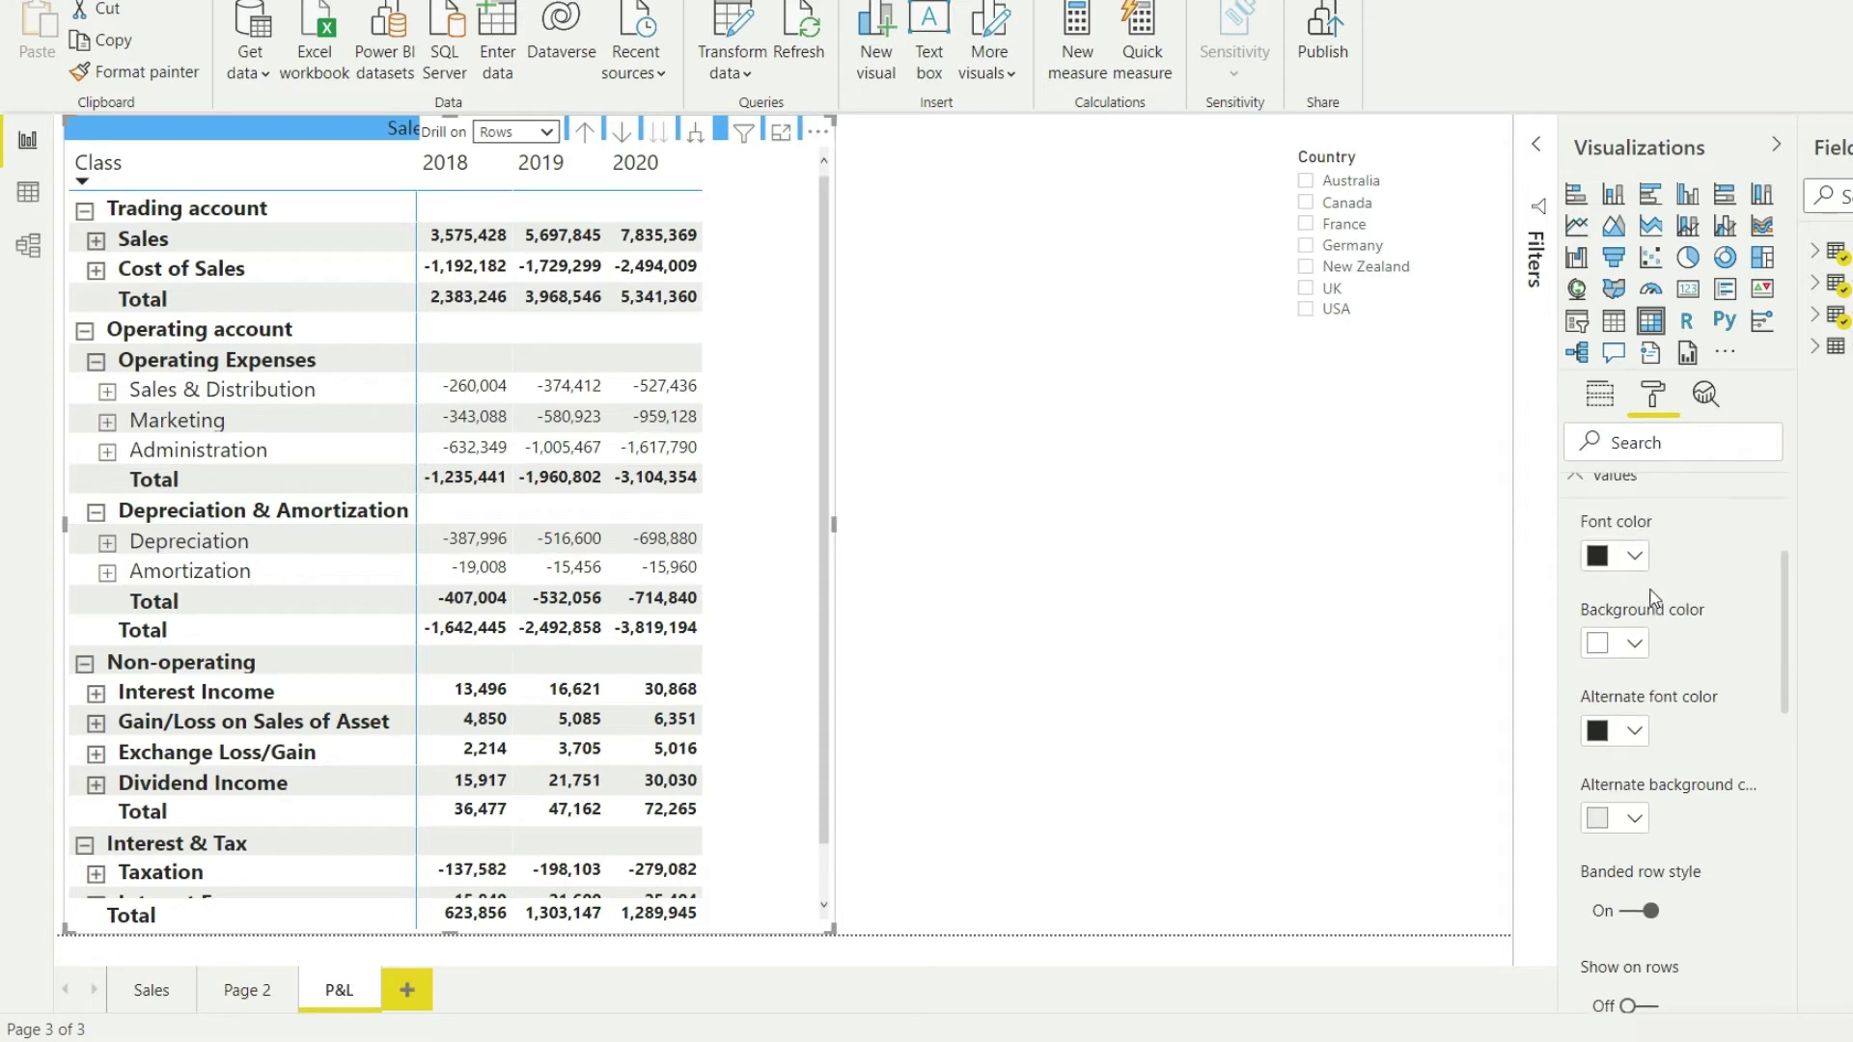
click(1573, 480)
scroll(1679, 632, up, 3)
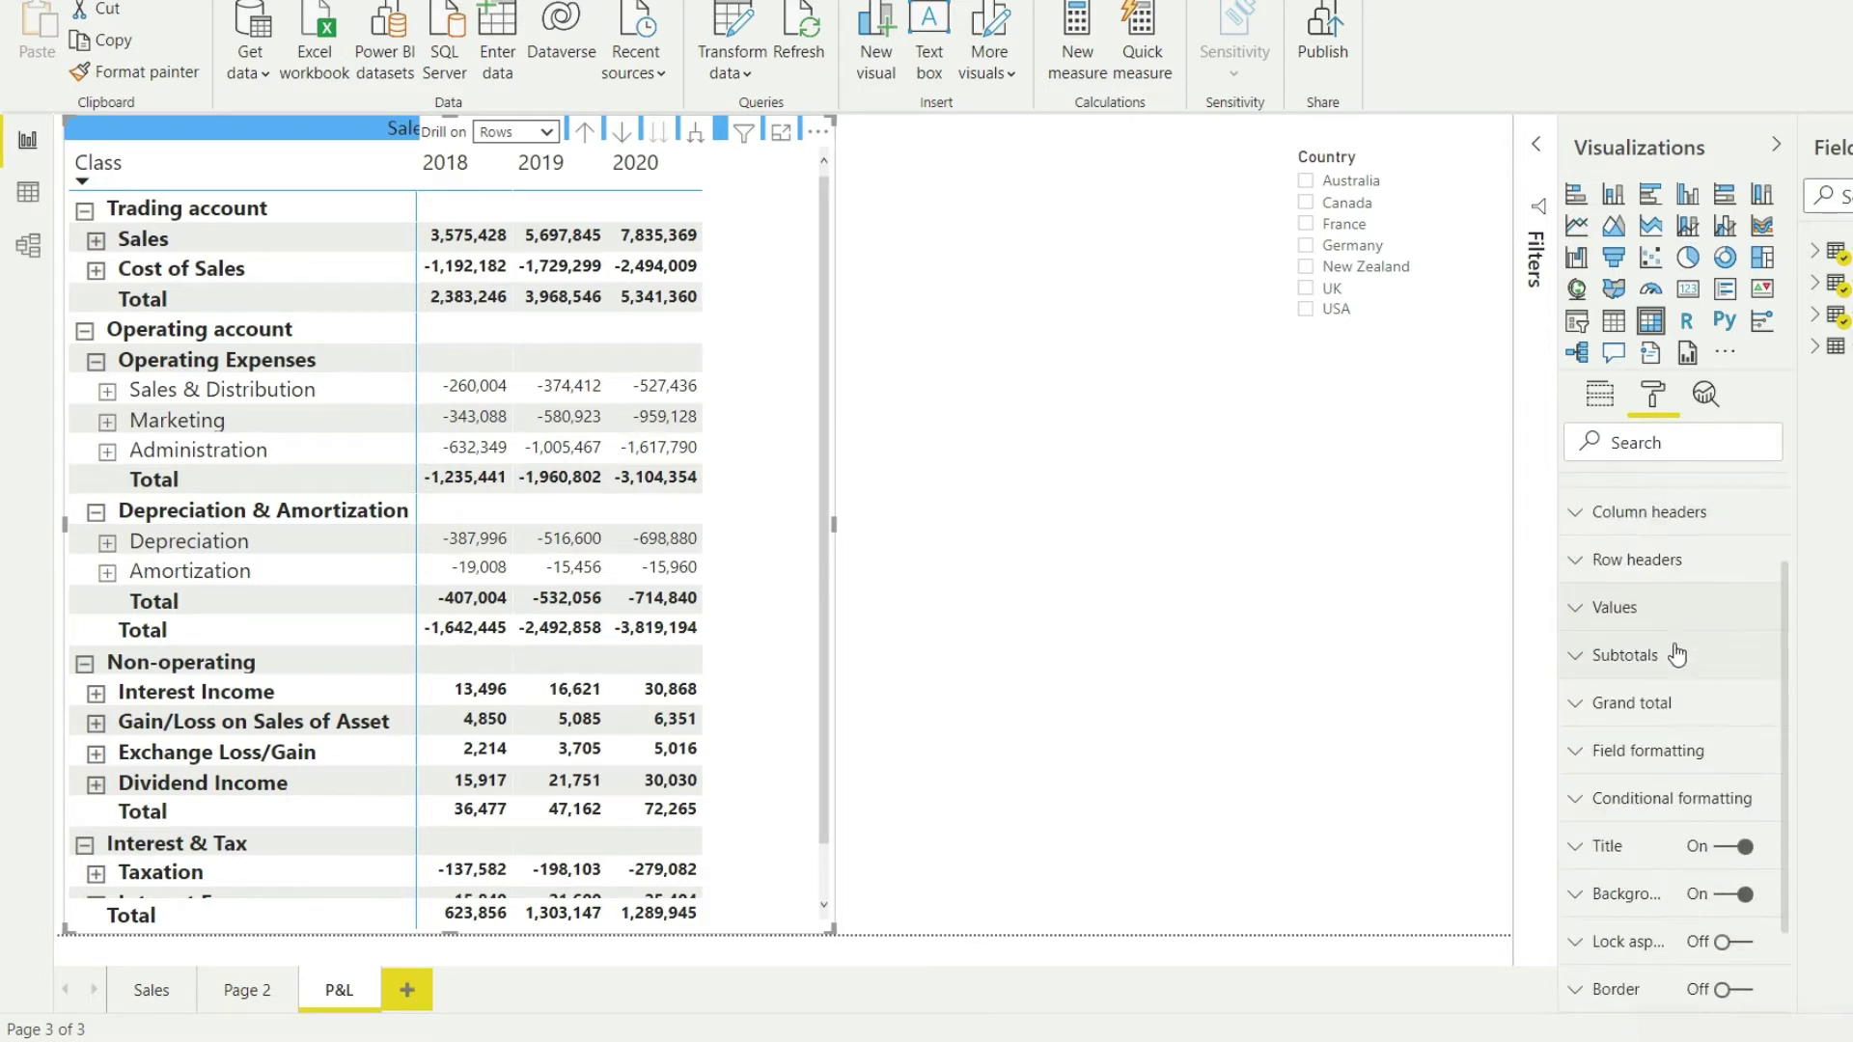
click(1574, 562)
scroll(1660, 666, down, 3)
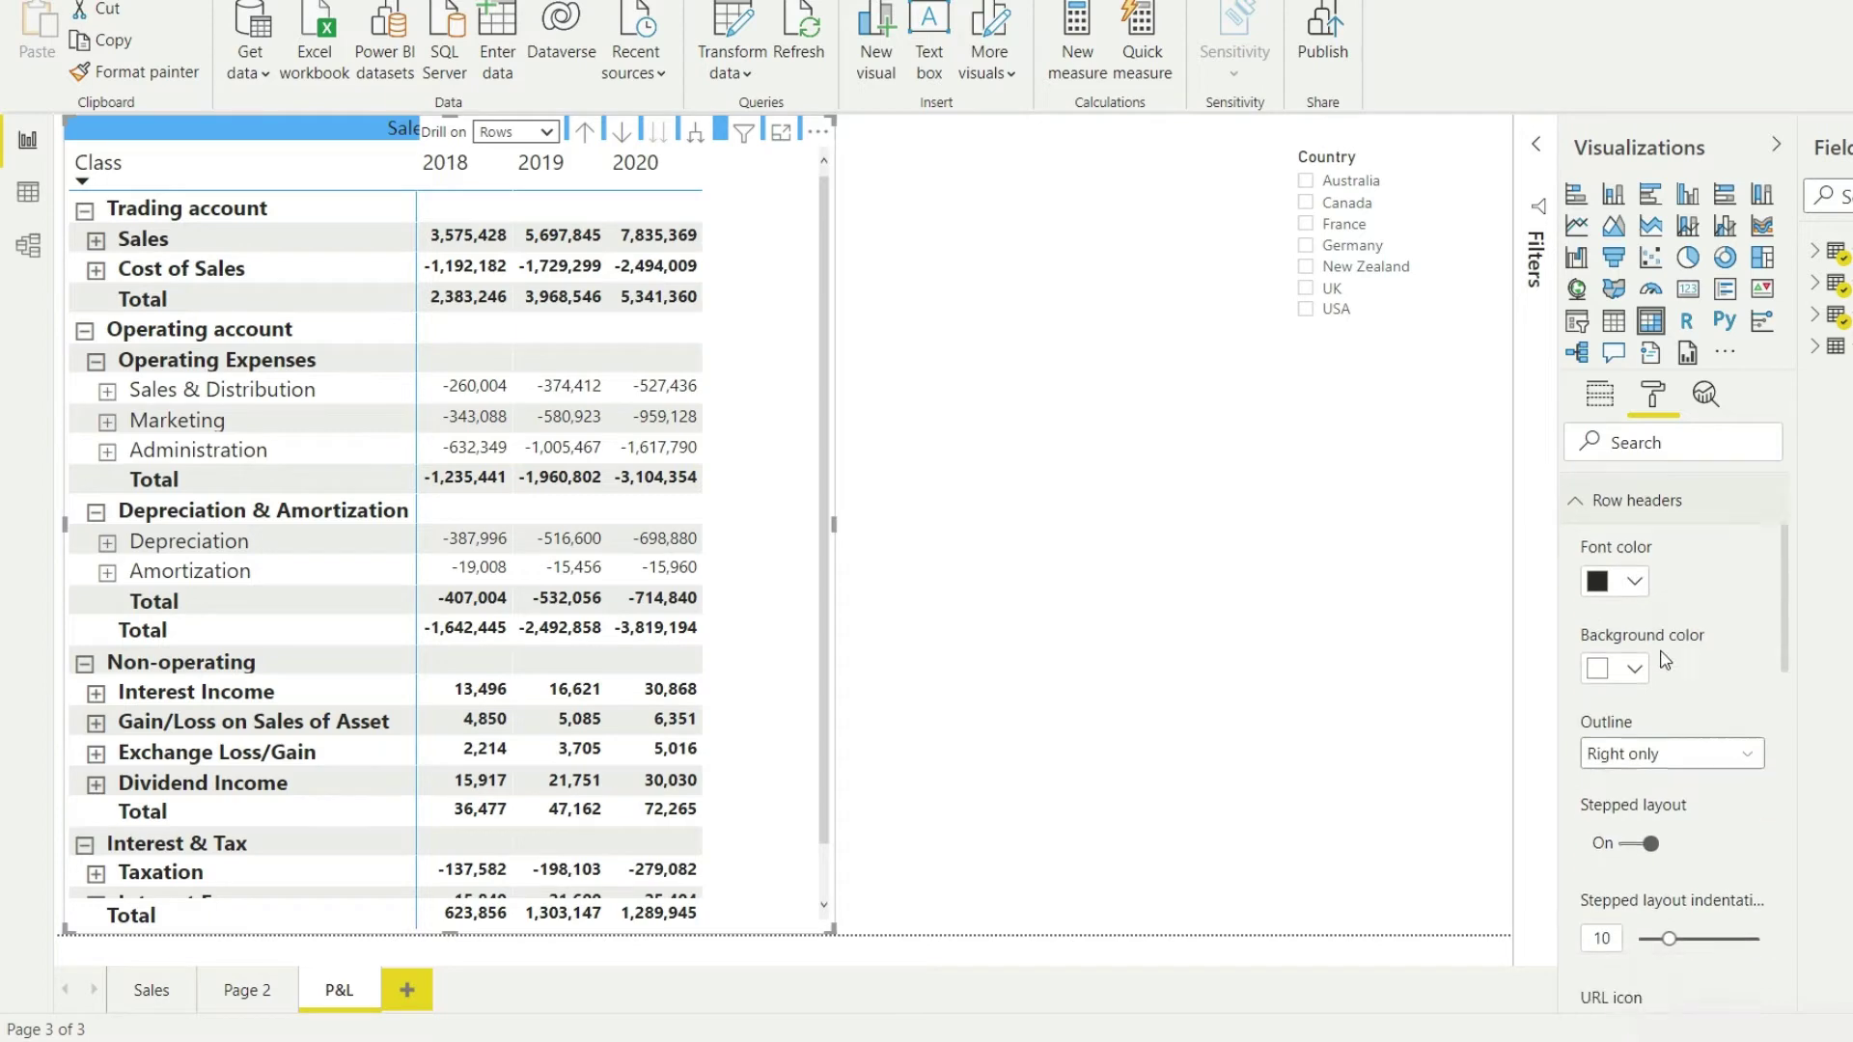
scroll(1675, 738, down, 3)
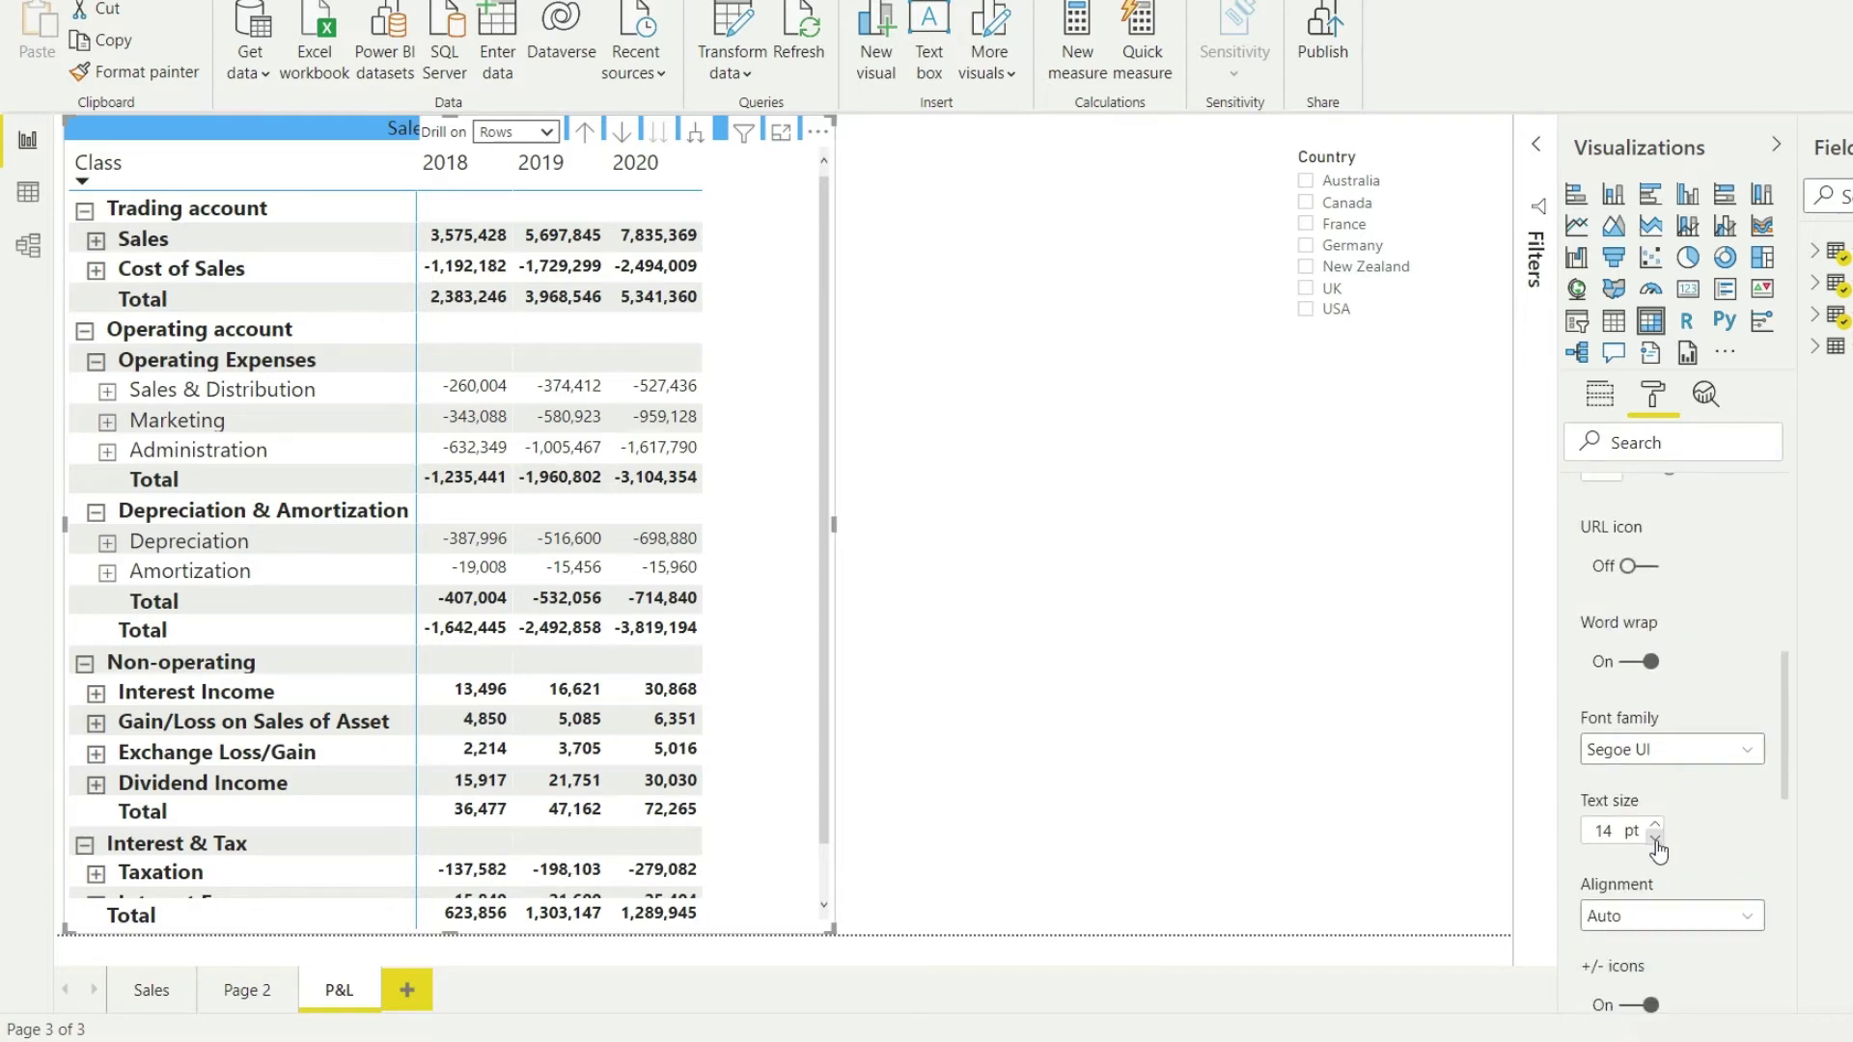
click(1655, 838)
click(1655, 838)
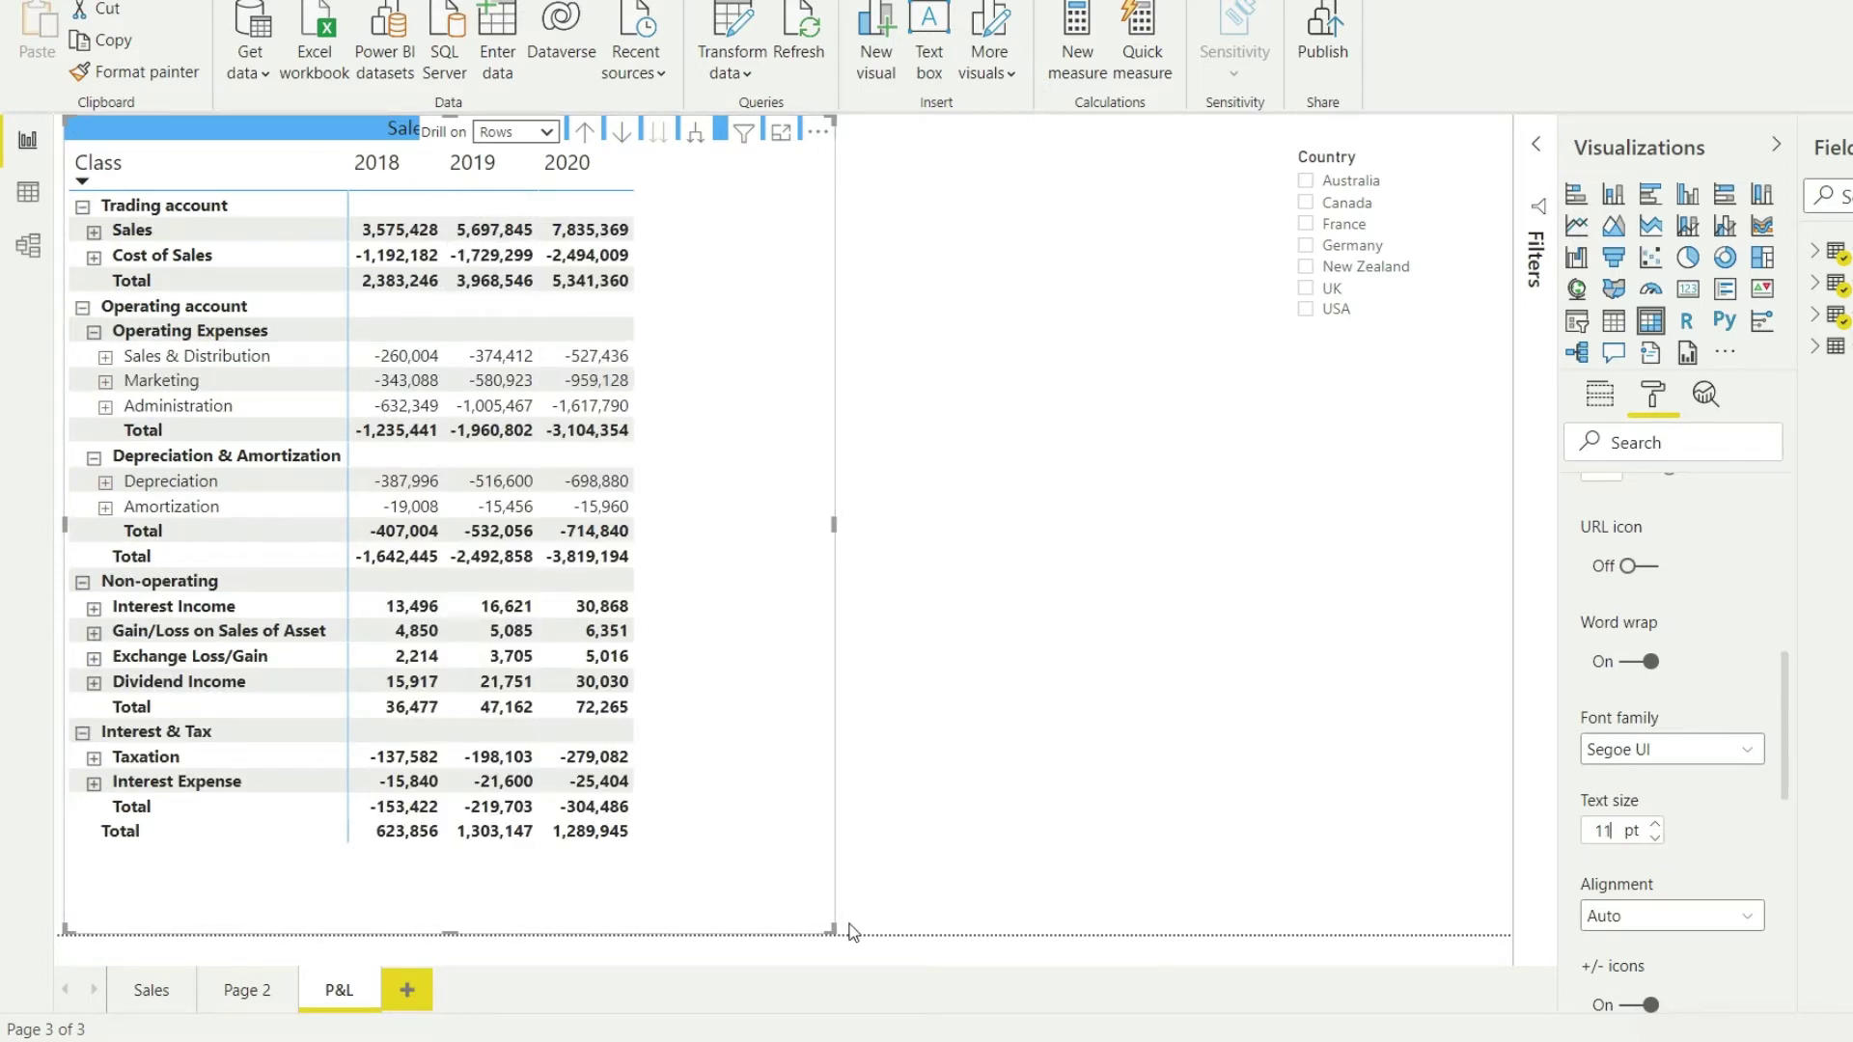
Shrink the Sales Revenue matrix's frame to fit closely around its contents
drag(831, 928, 731, 889)
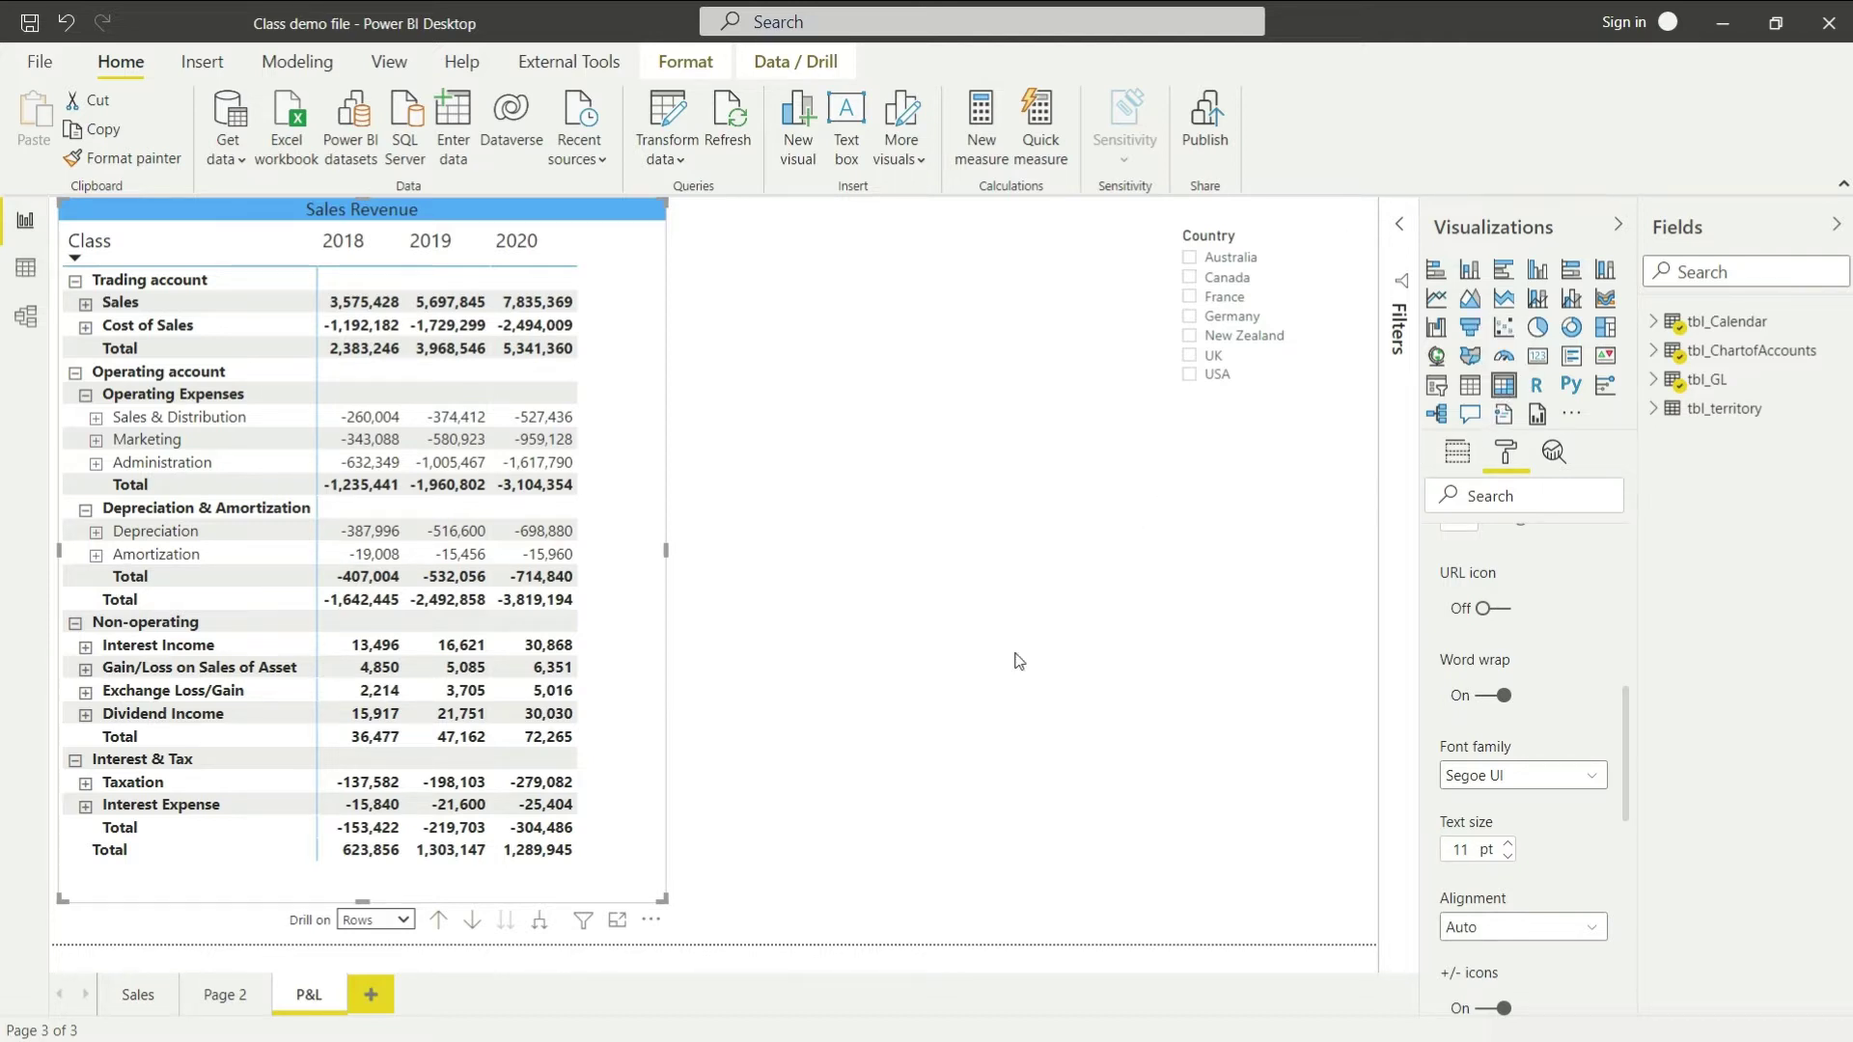
drag(663, 898, 615, 893)
Add a new empty matrix visual beside the Sales Revenue matrix and expand the fields of tbl_GL
click(1501, 392)
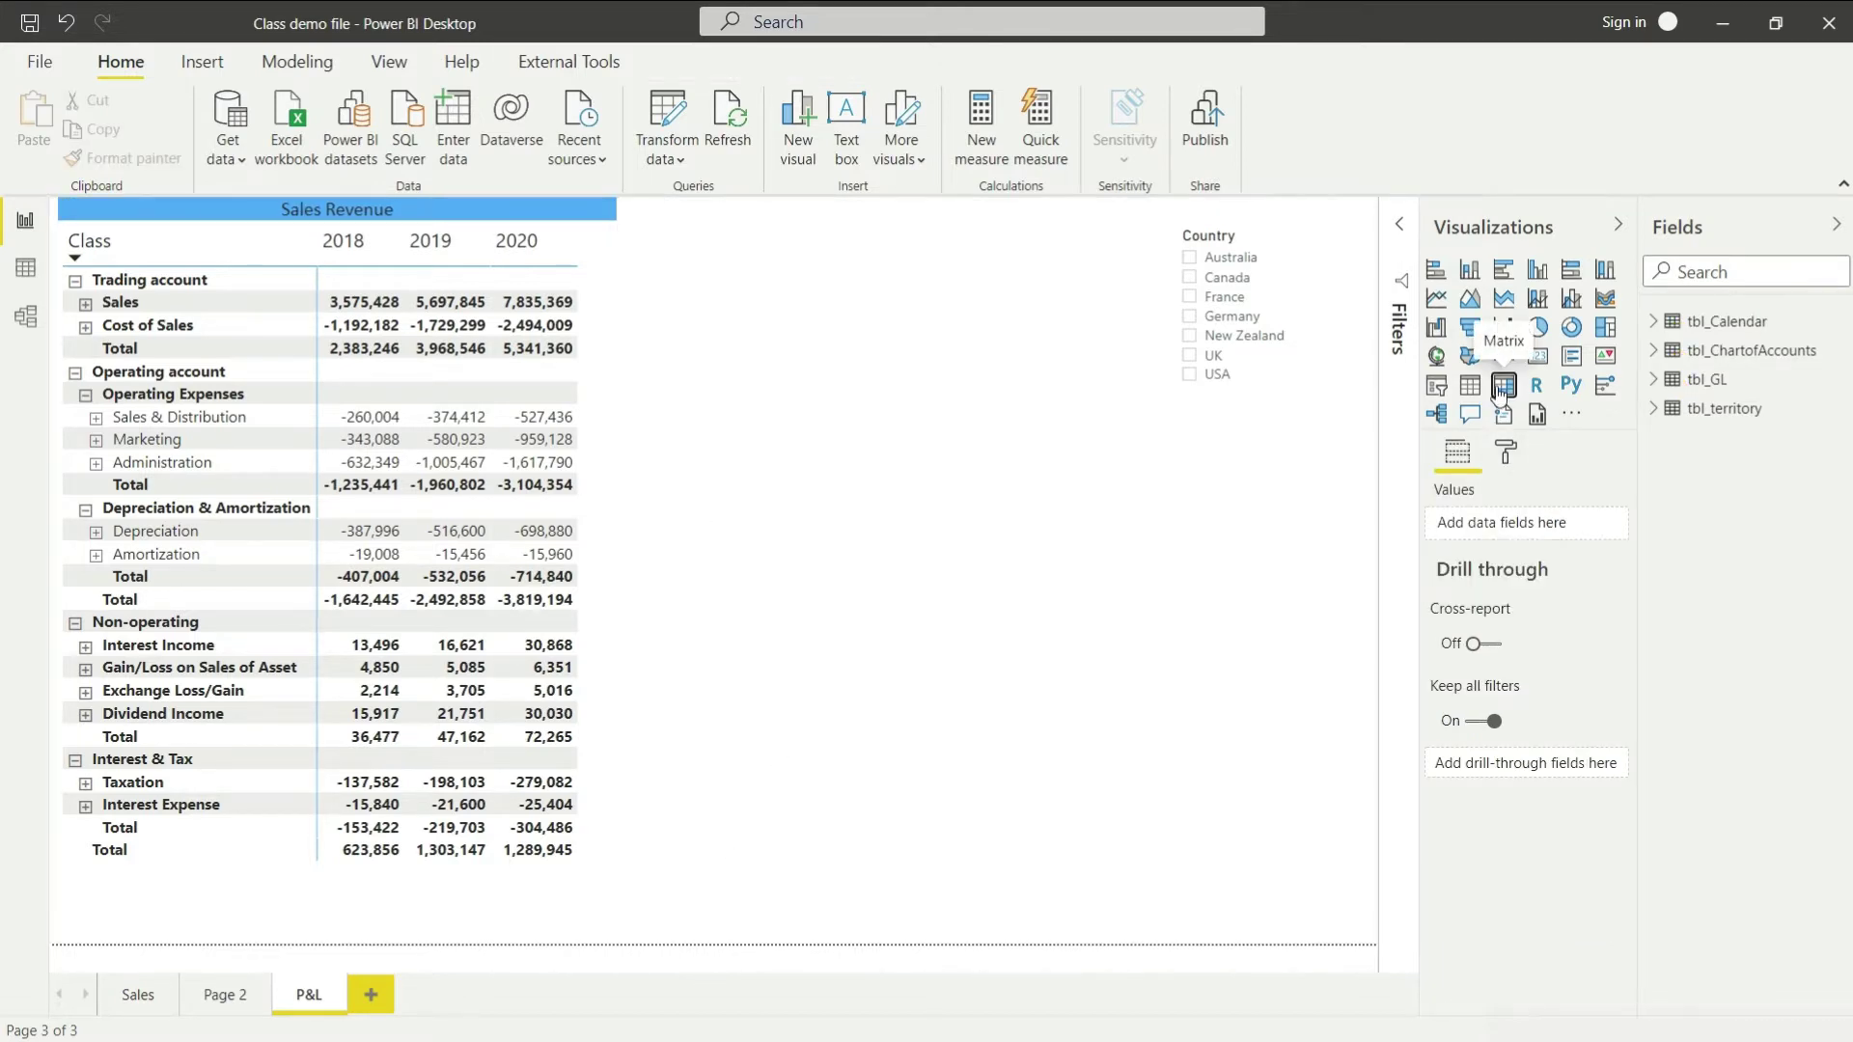
drag(851, 460, 840, 344)
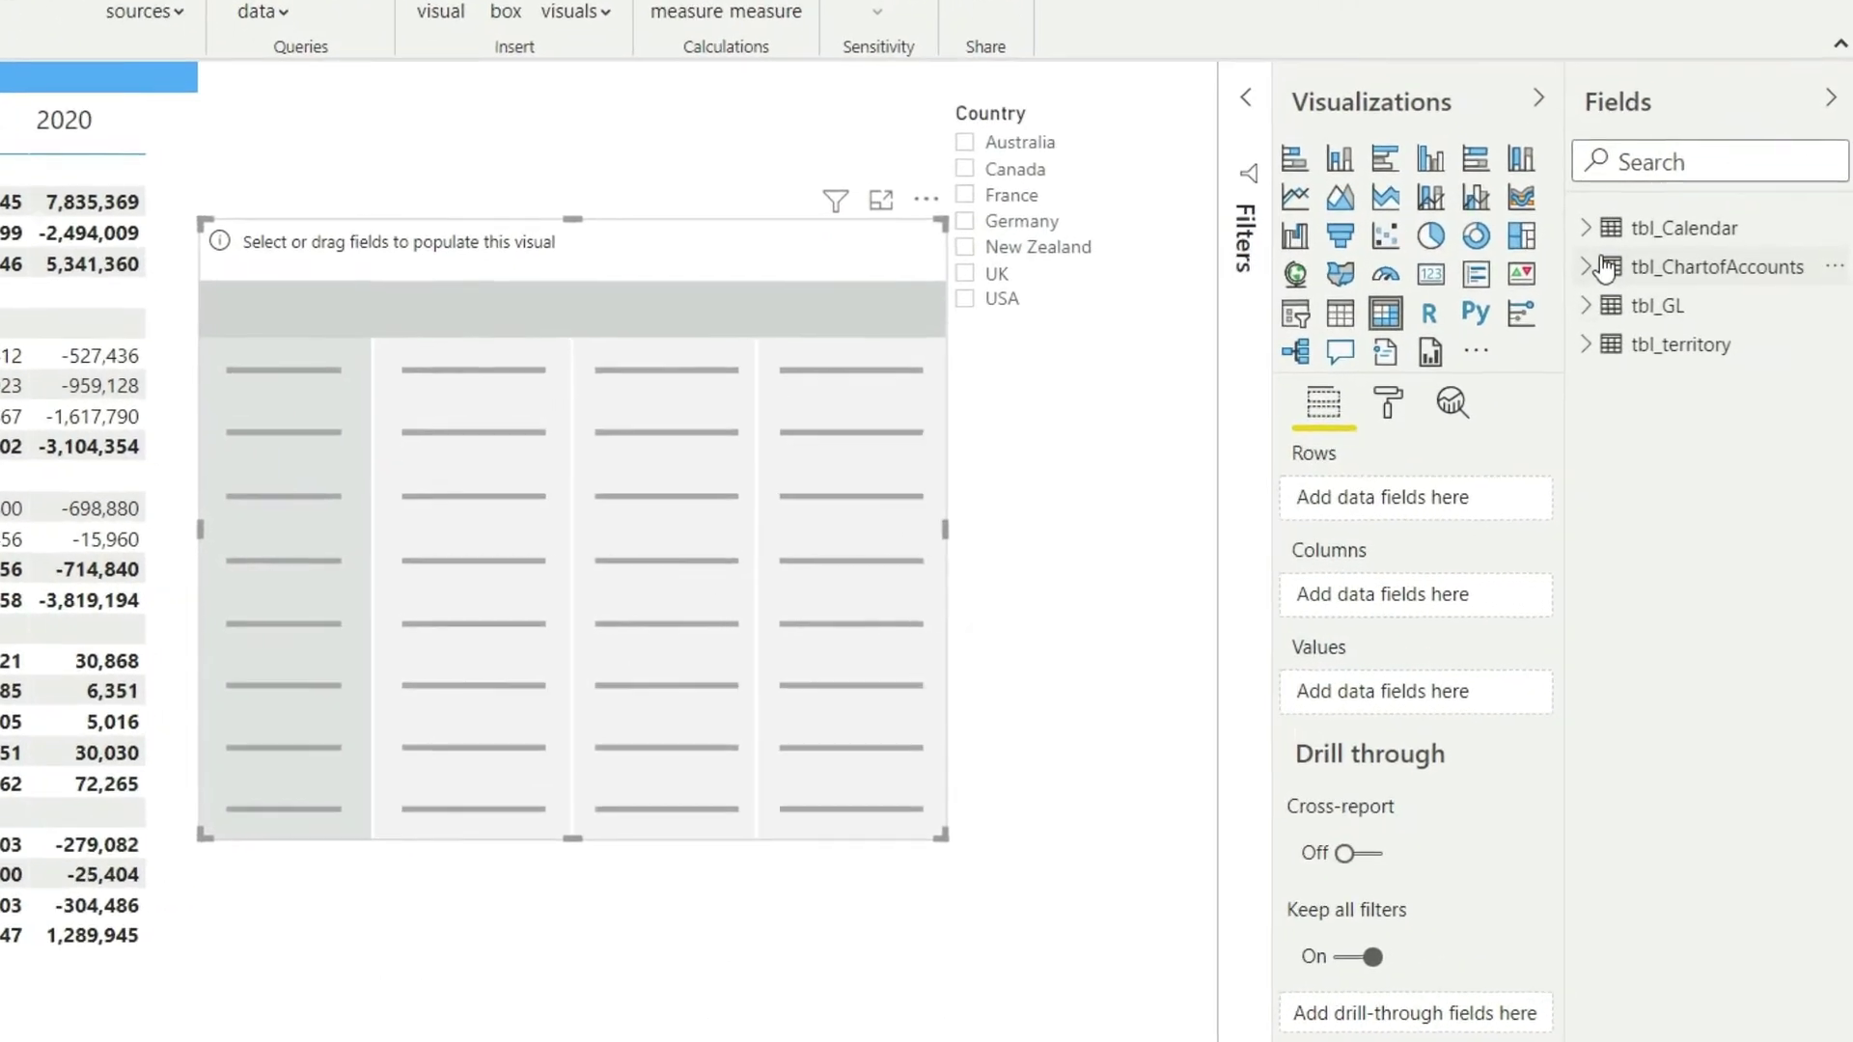
click(1585, 305)
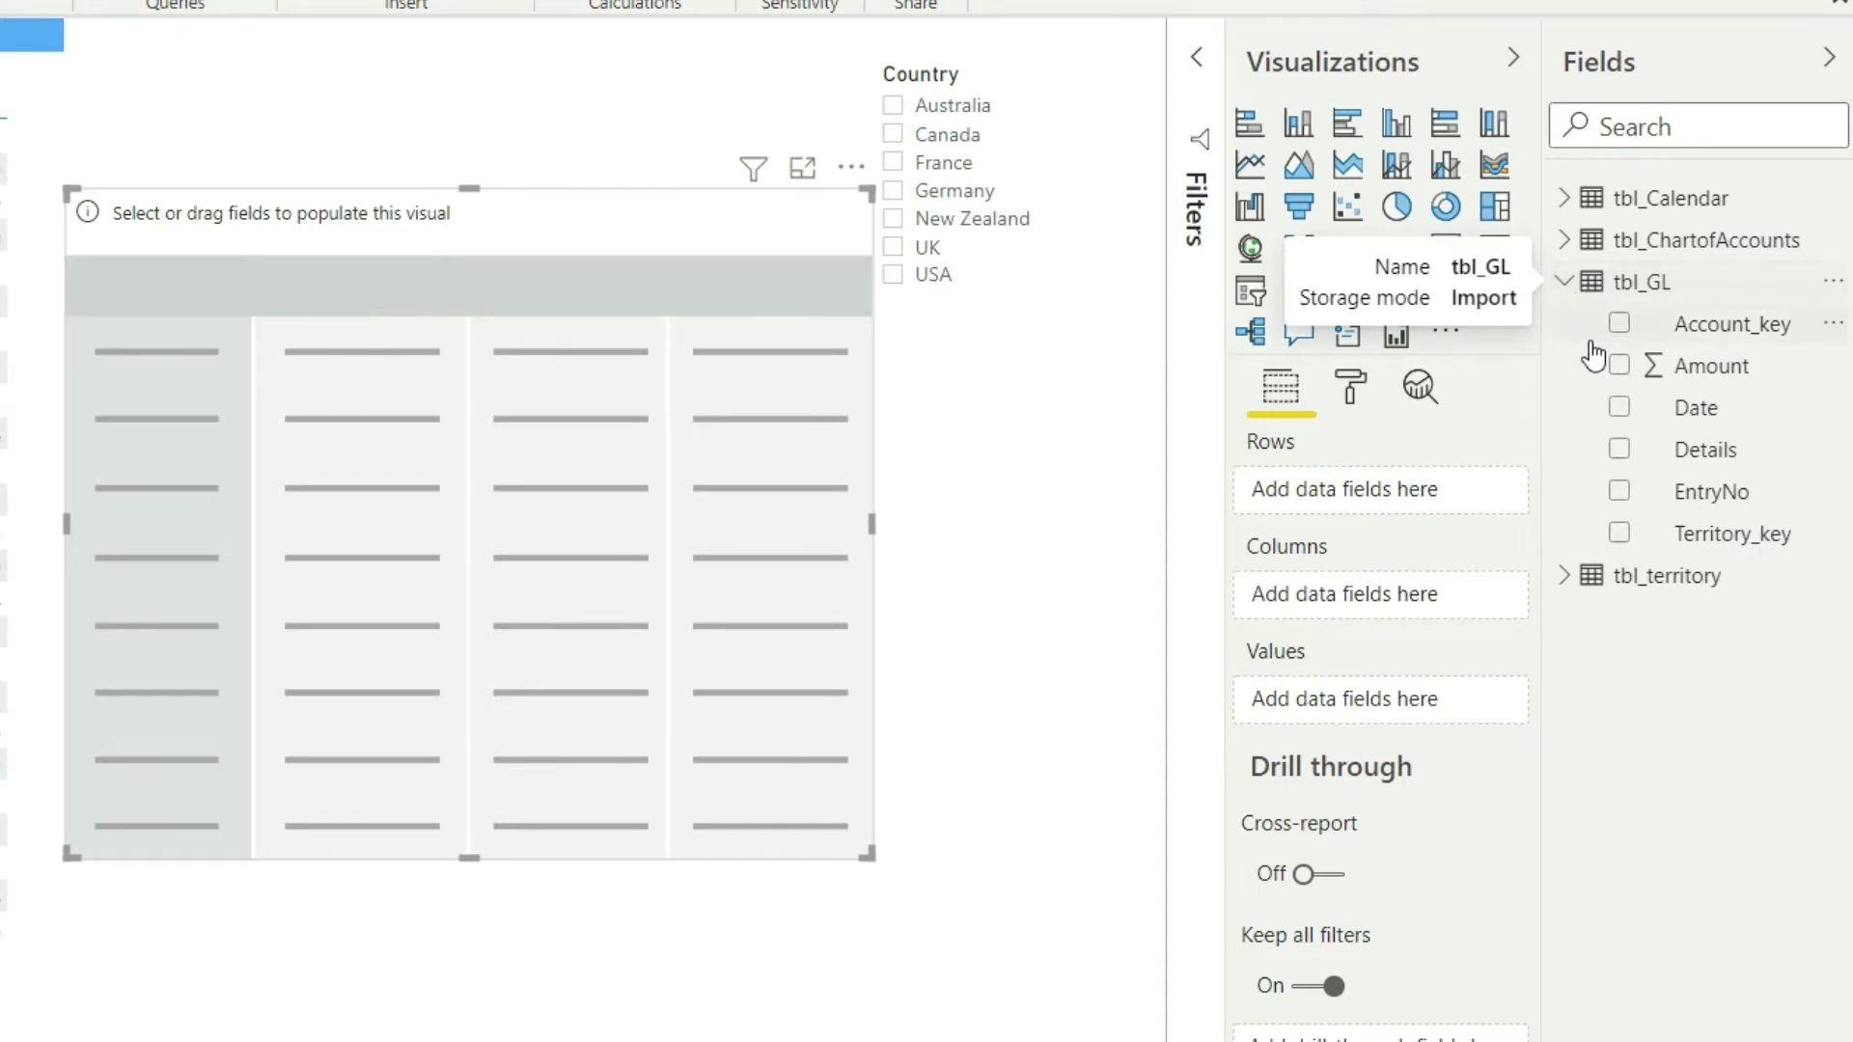
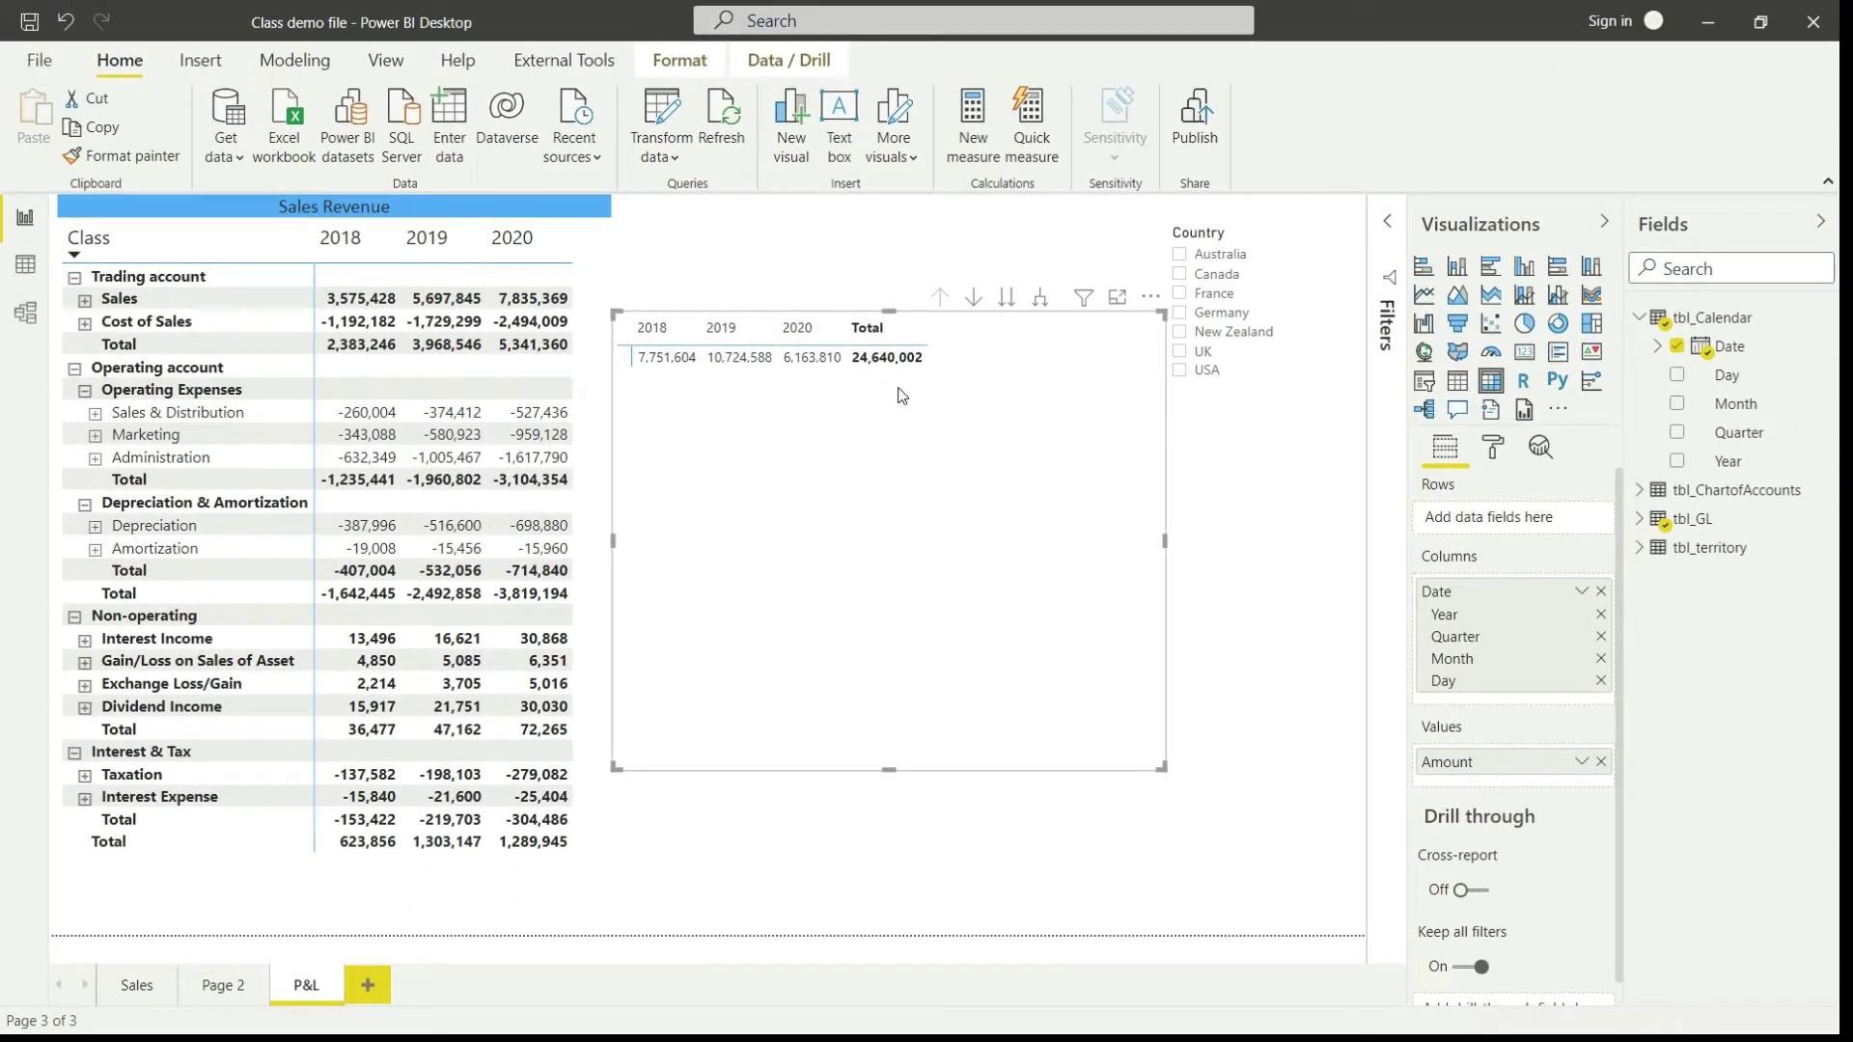
Examine the Report and Class columns in the tbl_ChartofAccounts data, and return to the report page
click(28, 268)
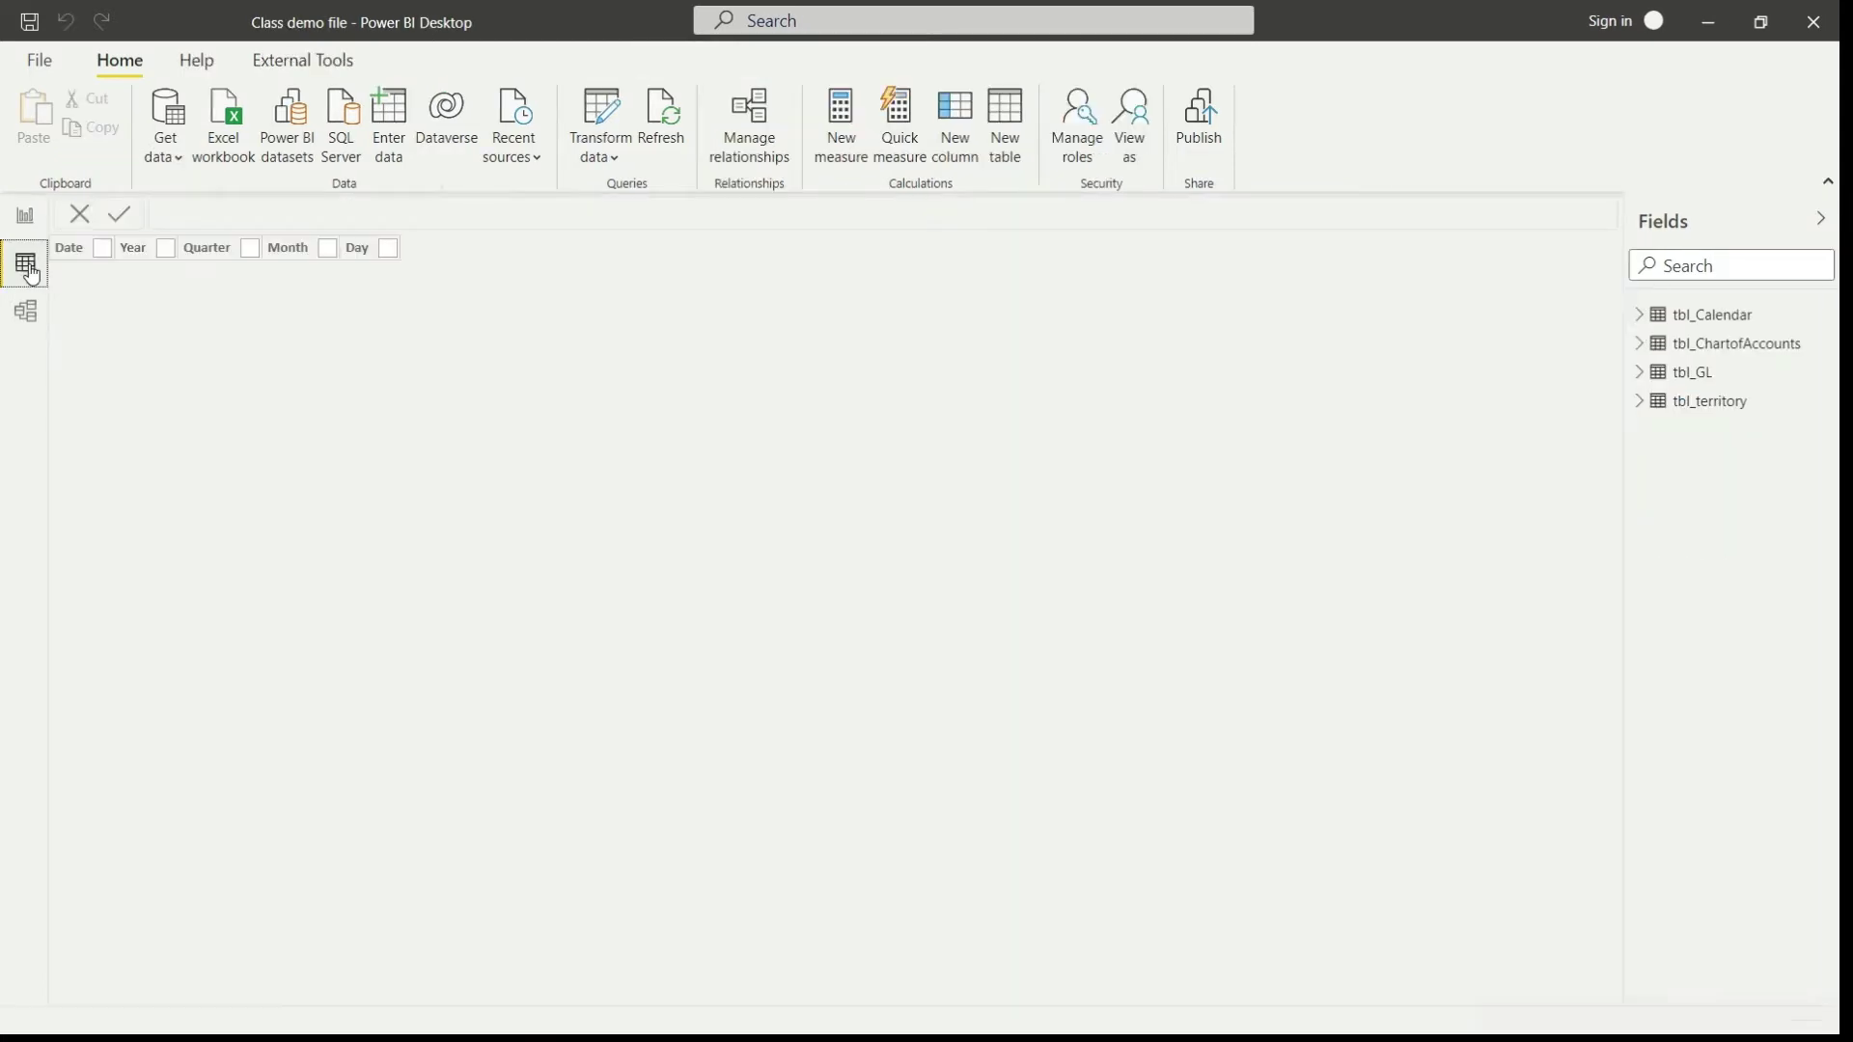
click(1694, 346)
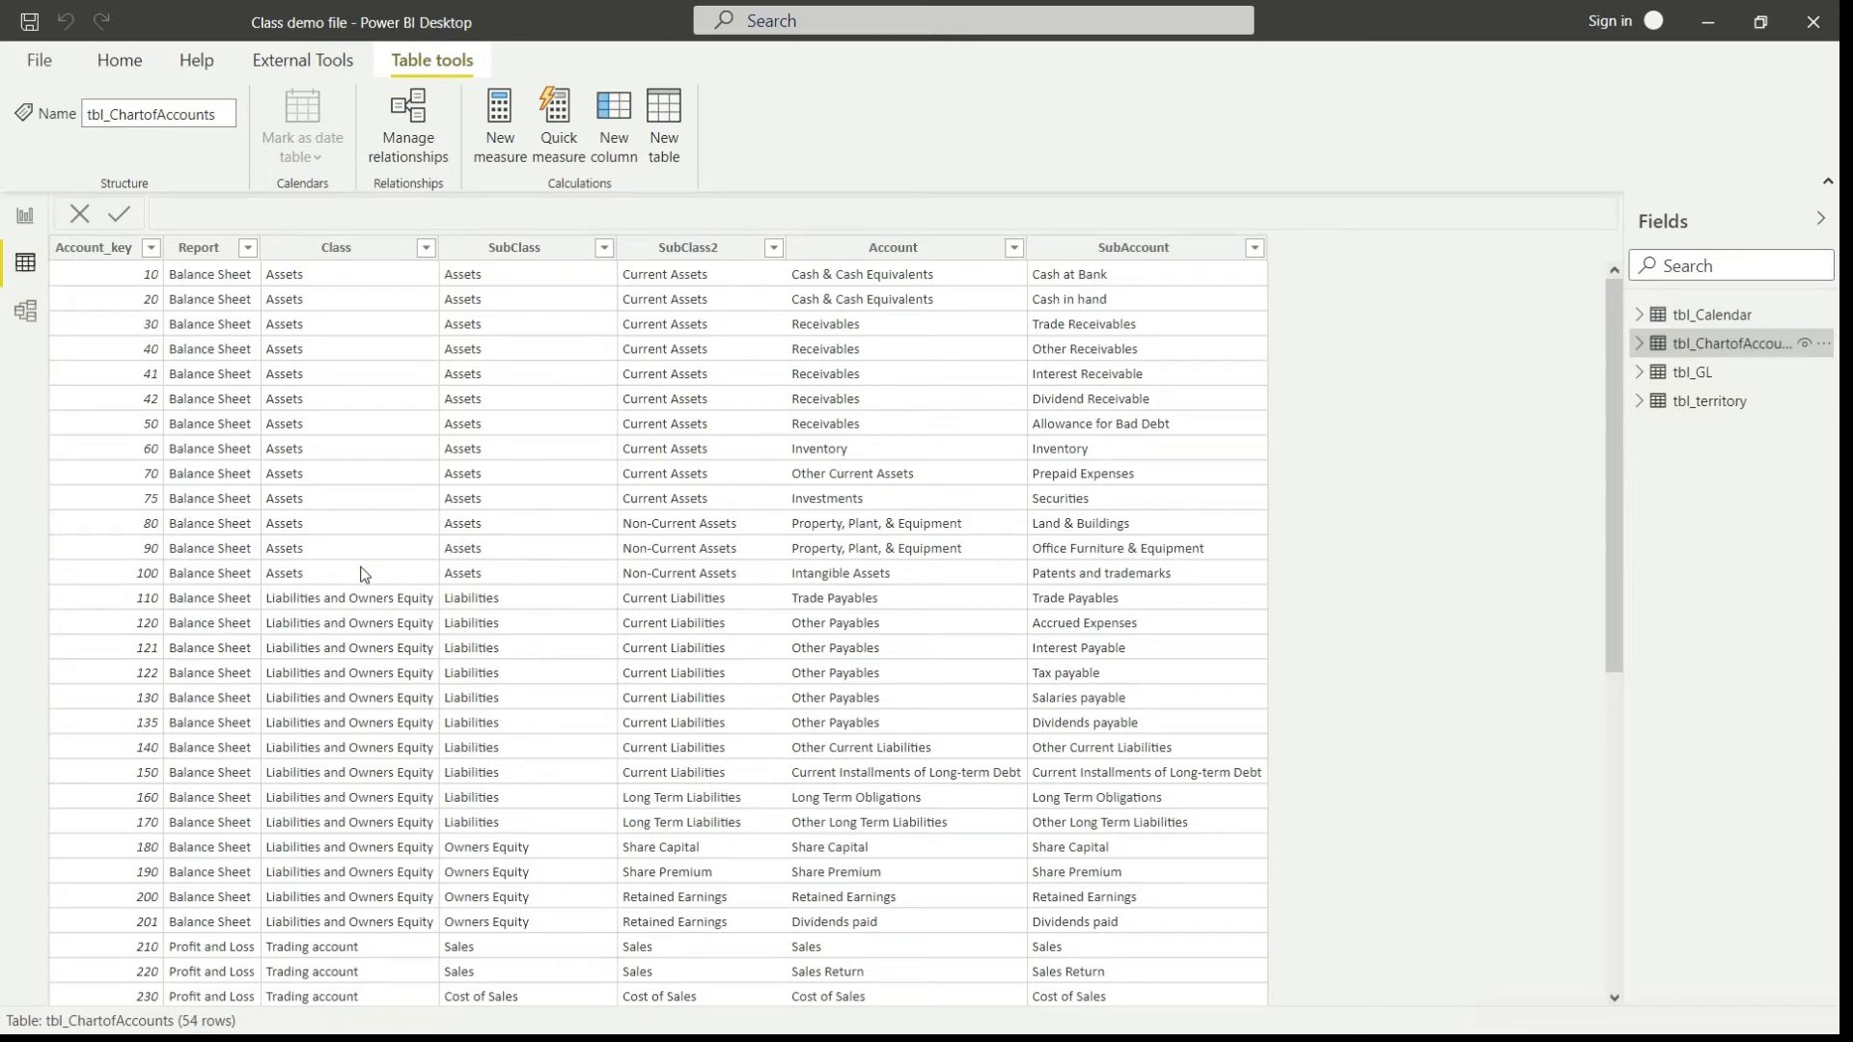
scroll(365, 574, down, 5)
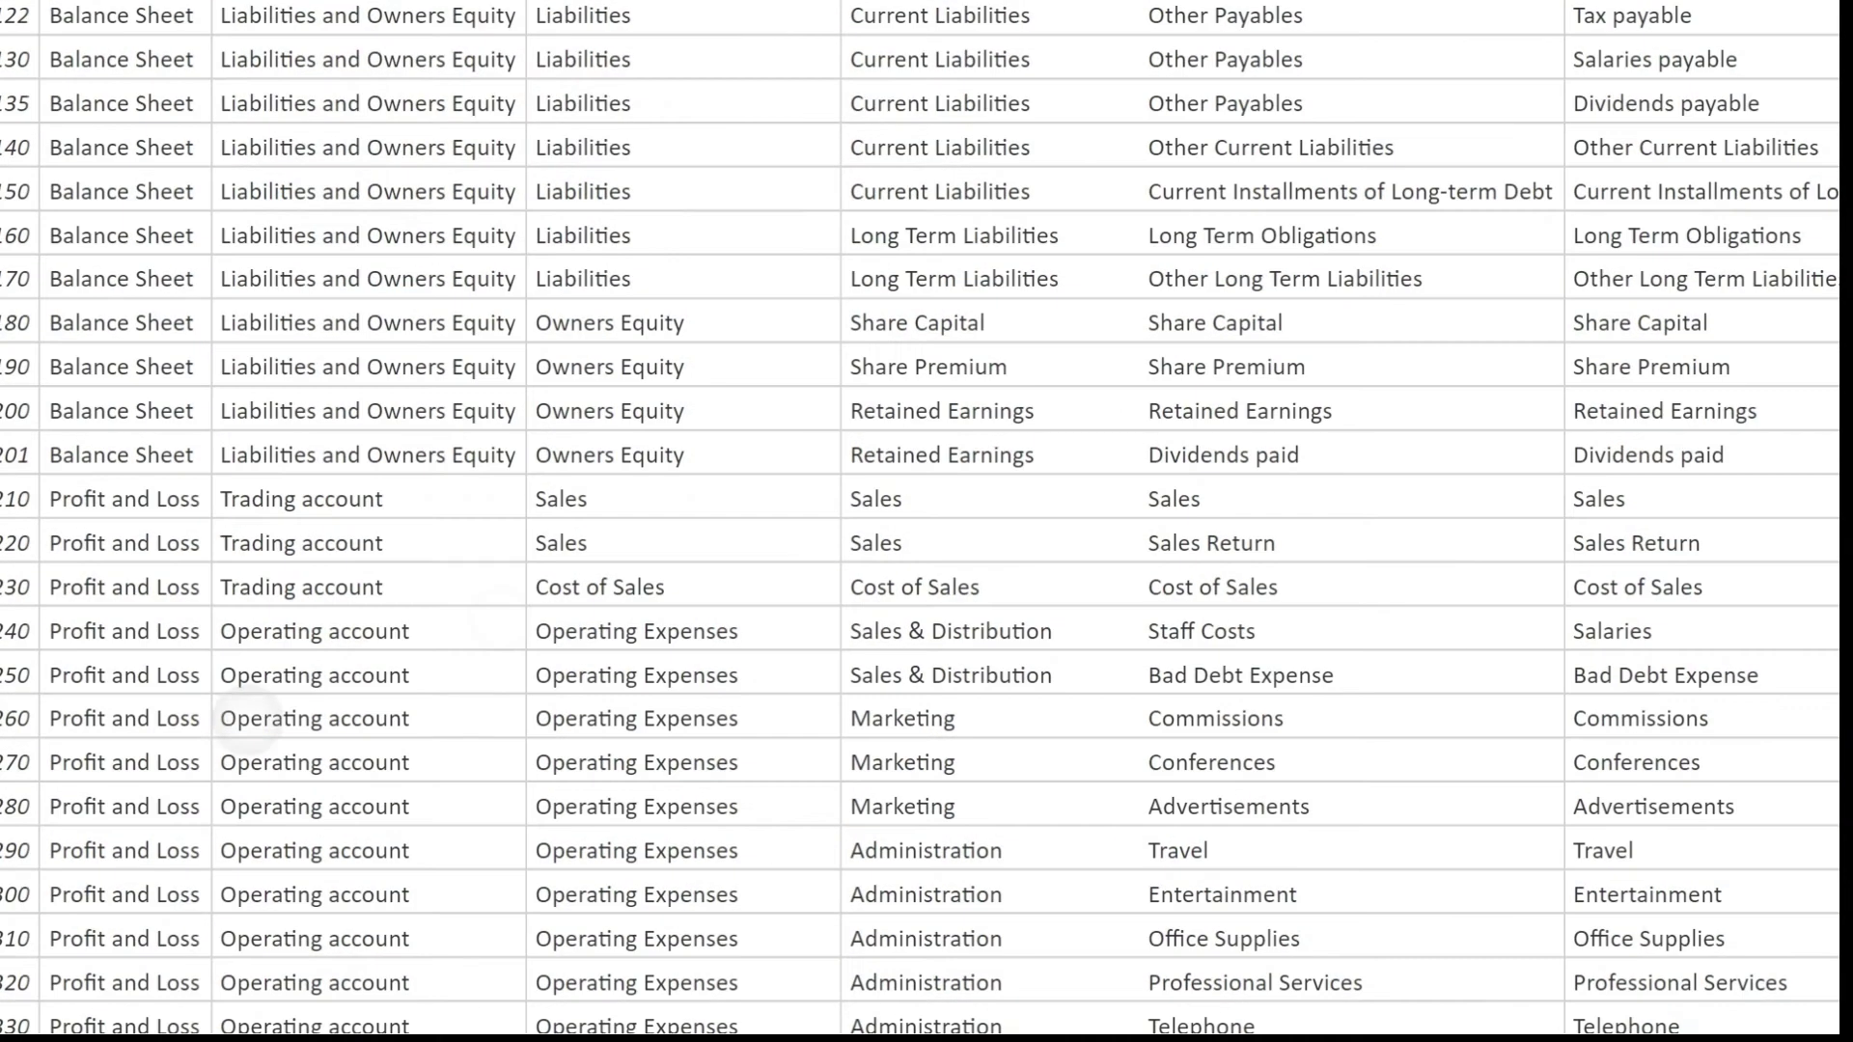
scroll(920, 516, up, 3)
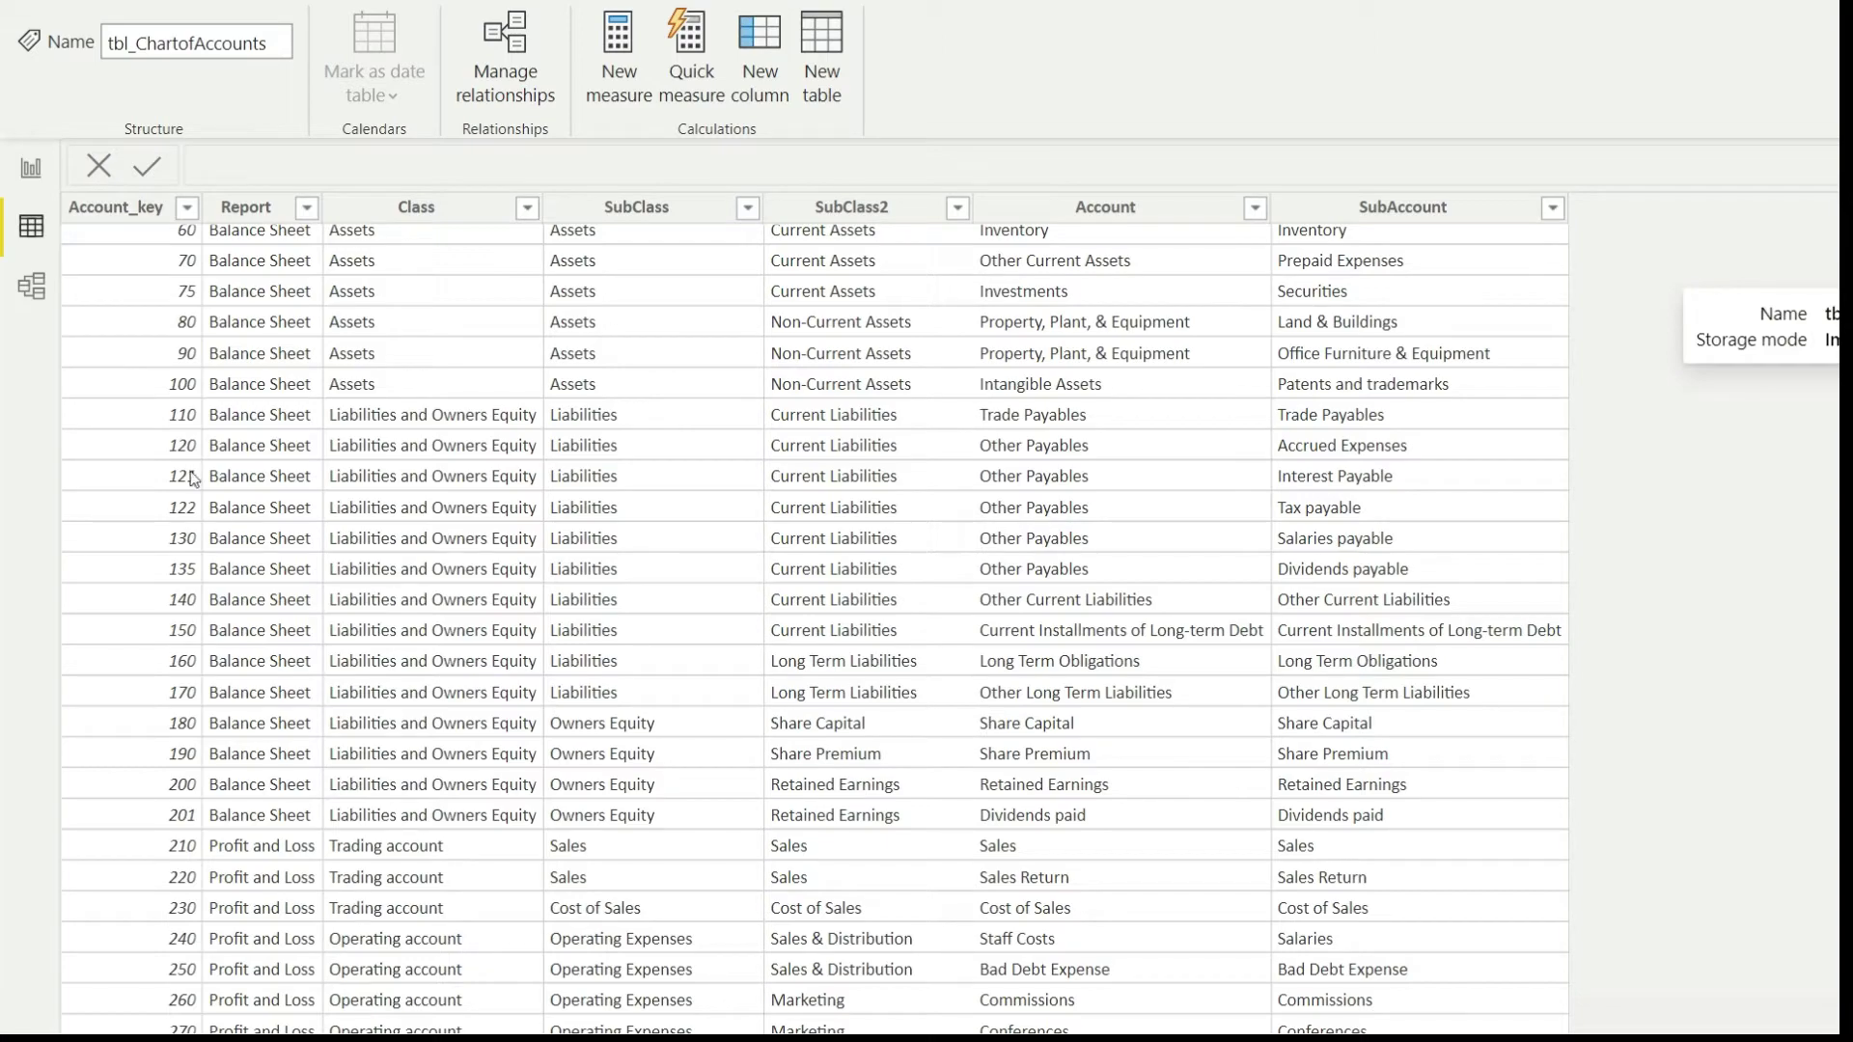
click(31, 168)
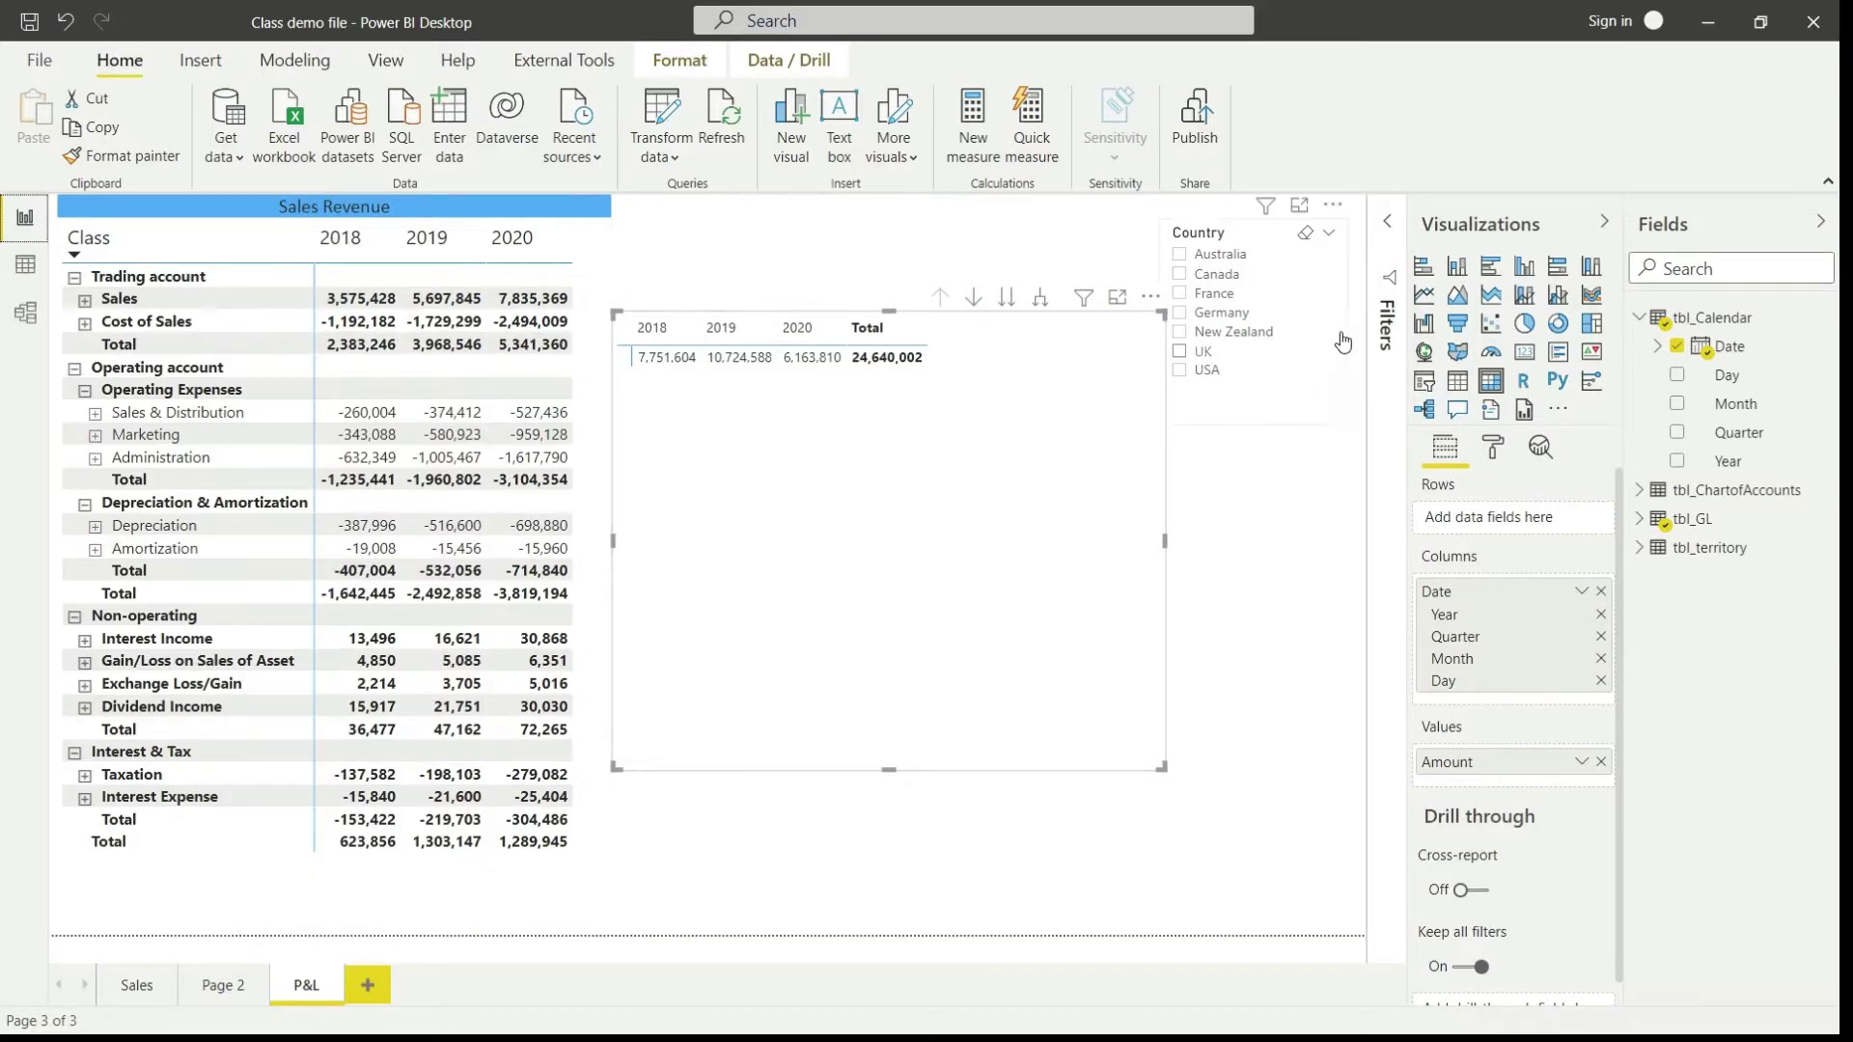
Filter the new matrix by the tbl_ChartofAccounts Class field to Trading account only, and shrink the matrix's frame
click(1382, 285)
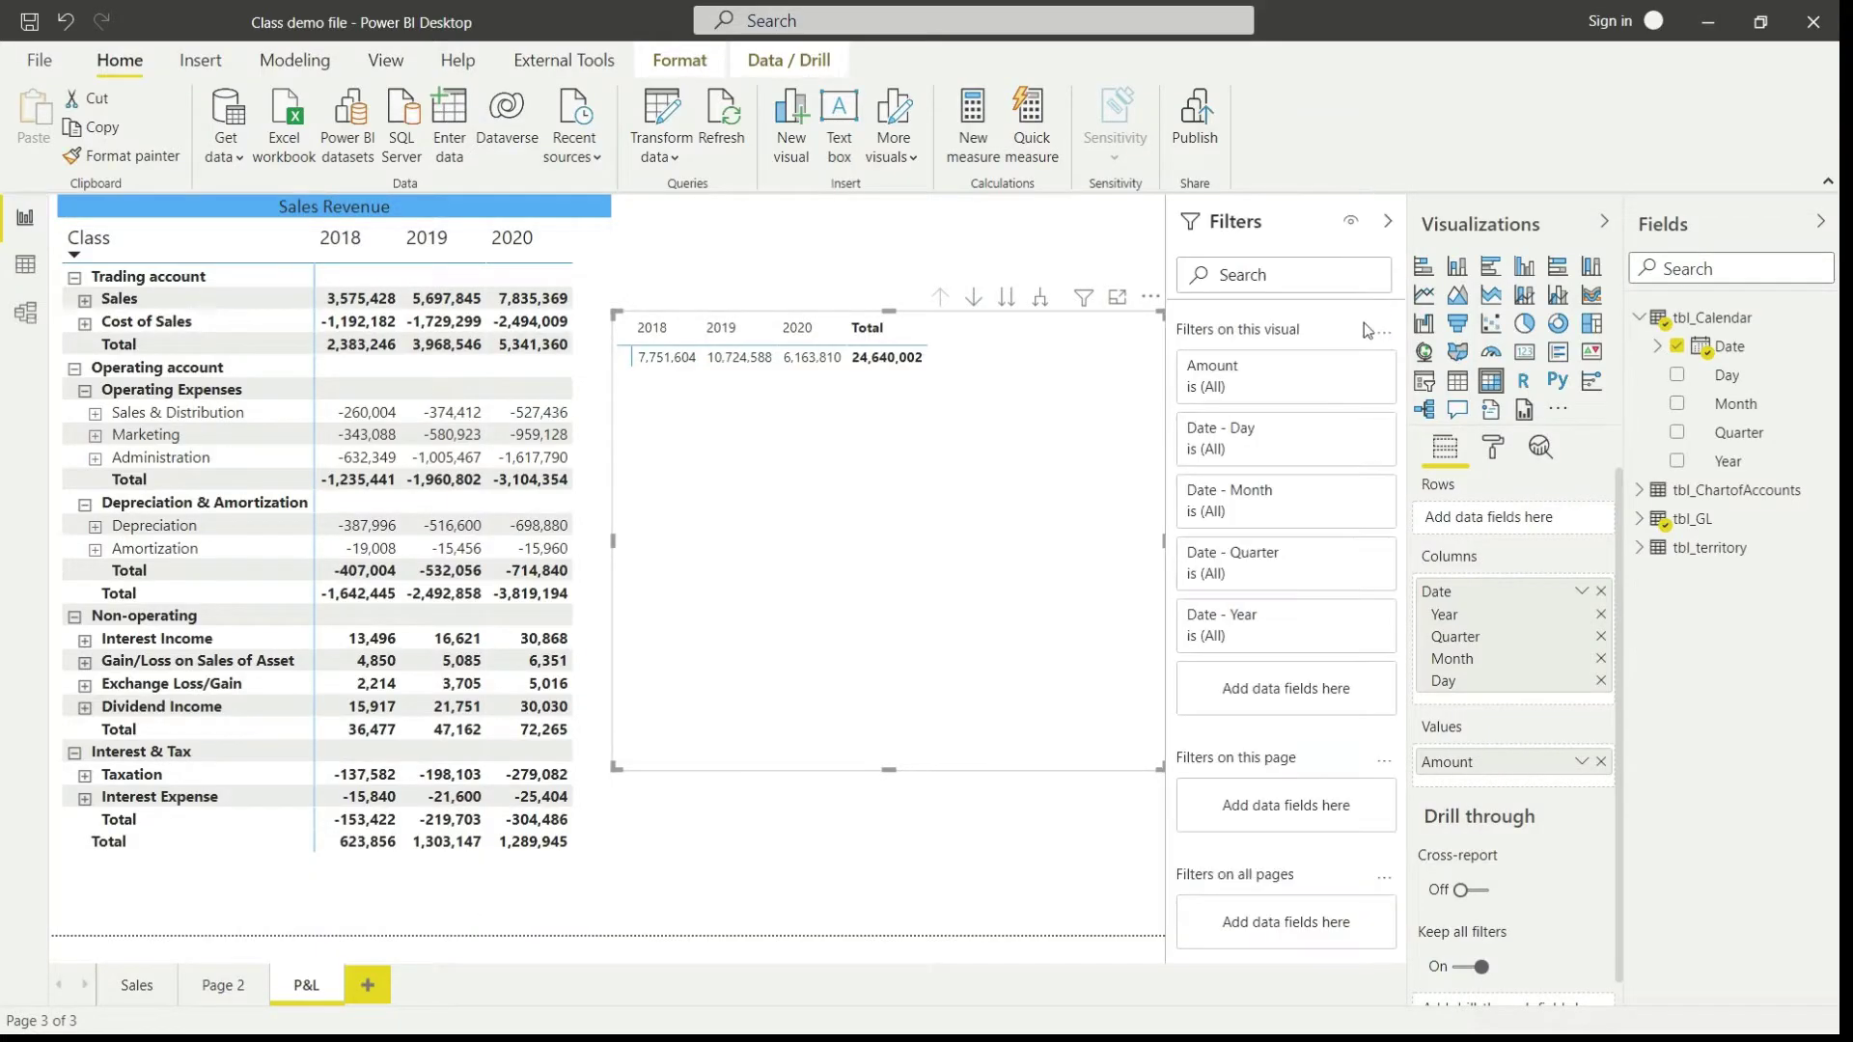
click(1639, 317)
click(1638, 346)
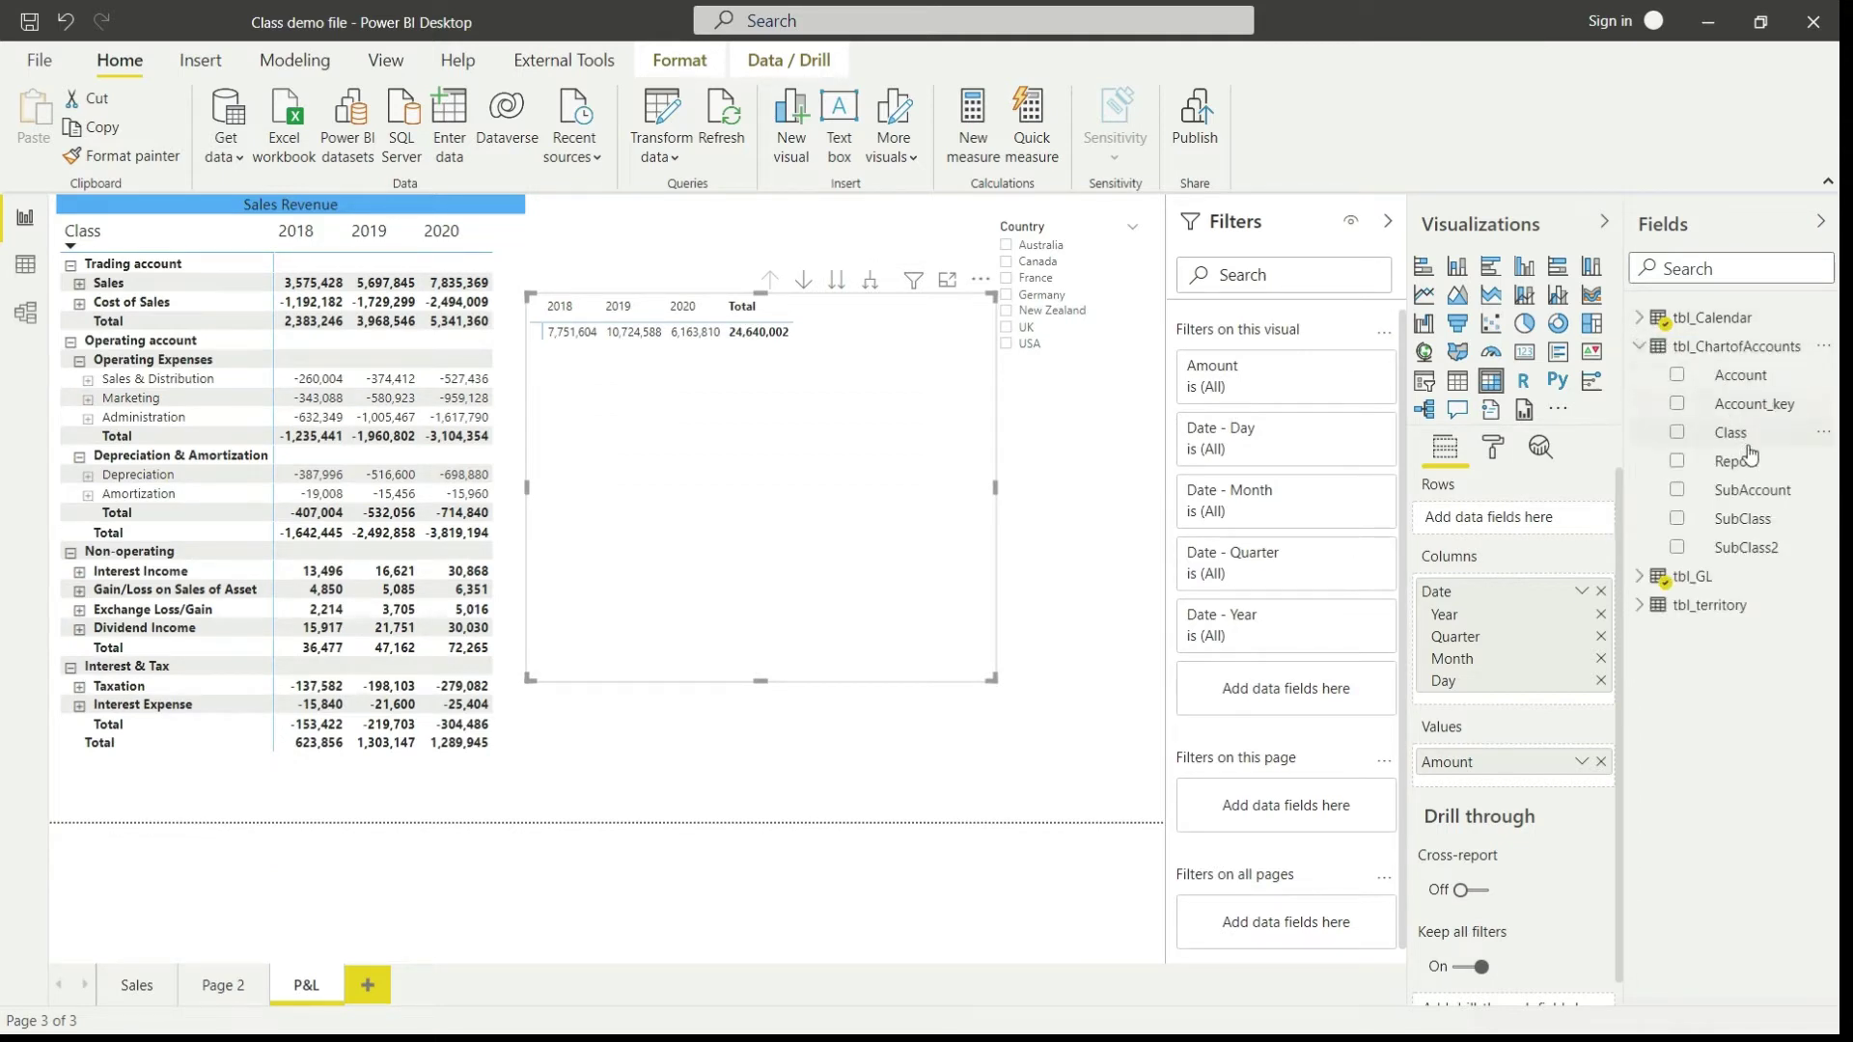
drag(1742, 441, 1312, 690)
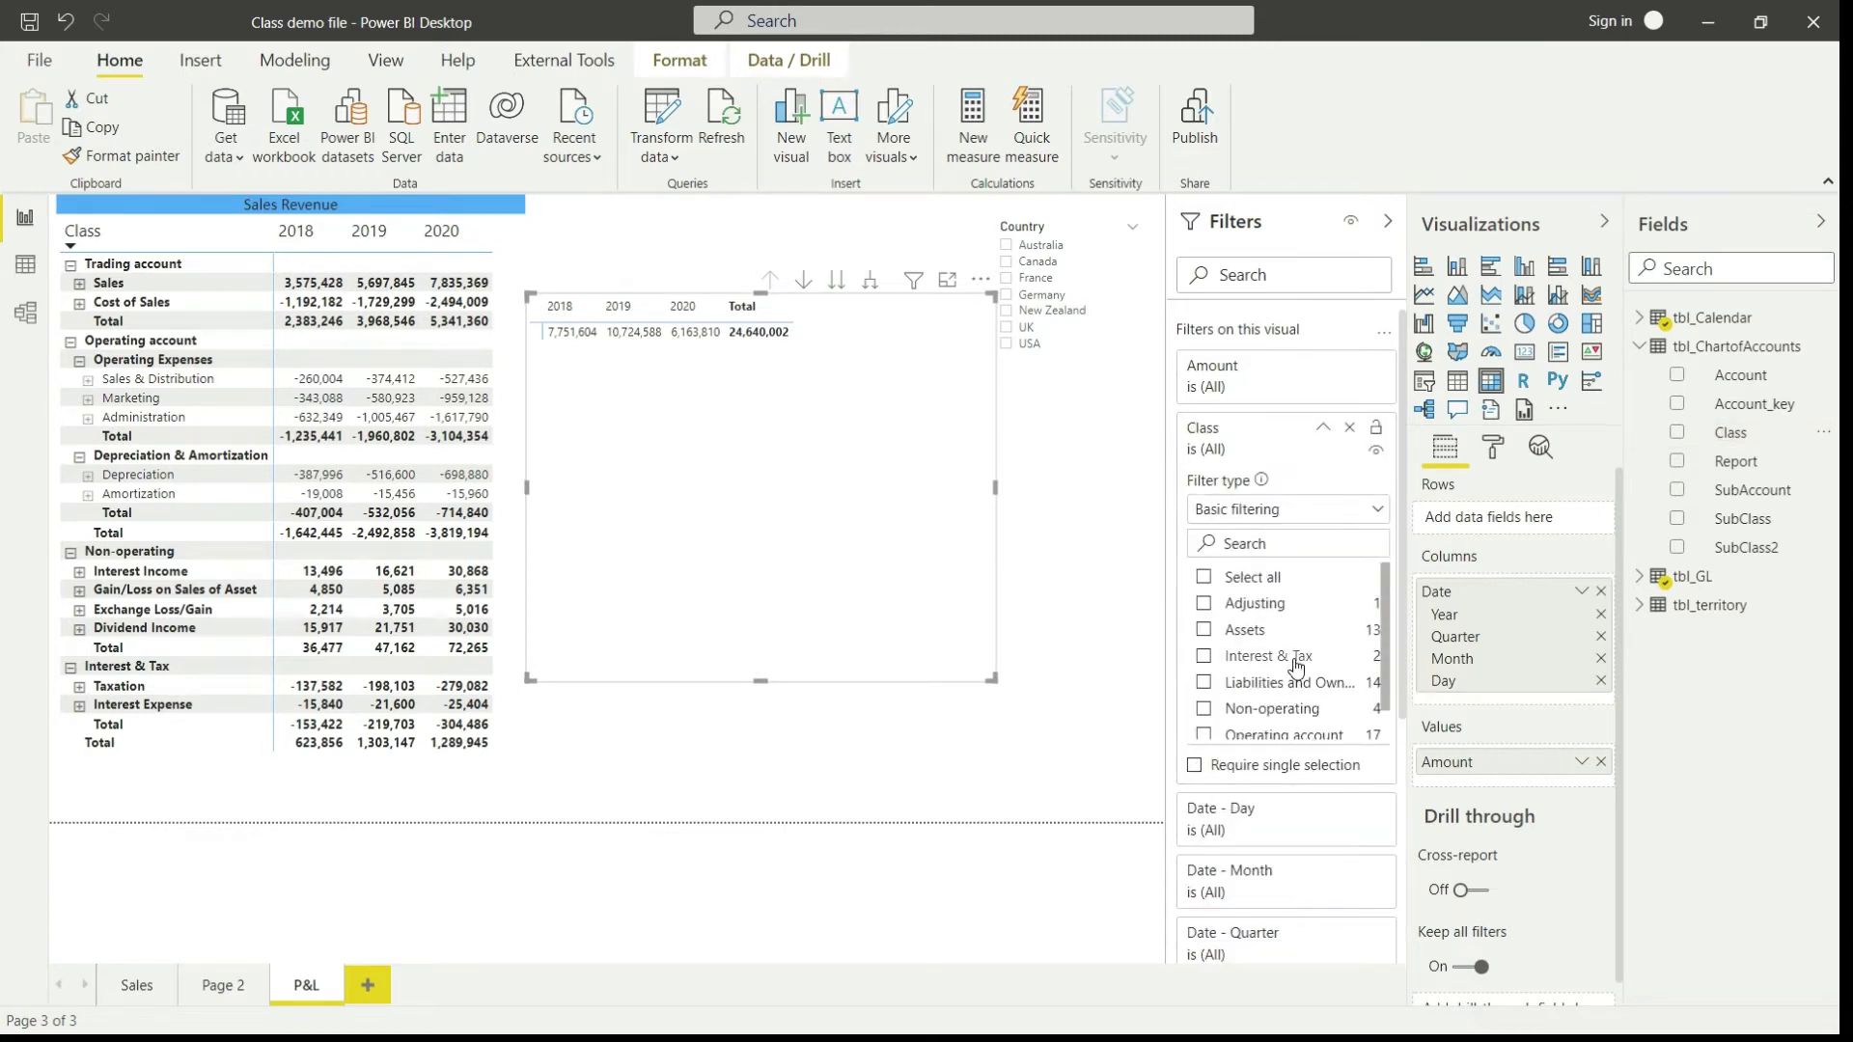
scroll(1296, 669, down, 1)
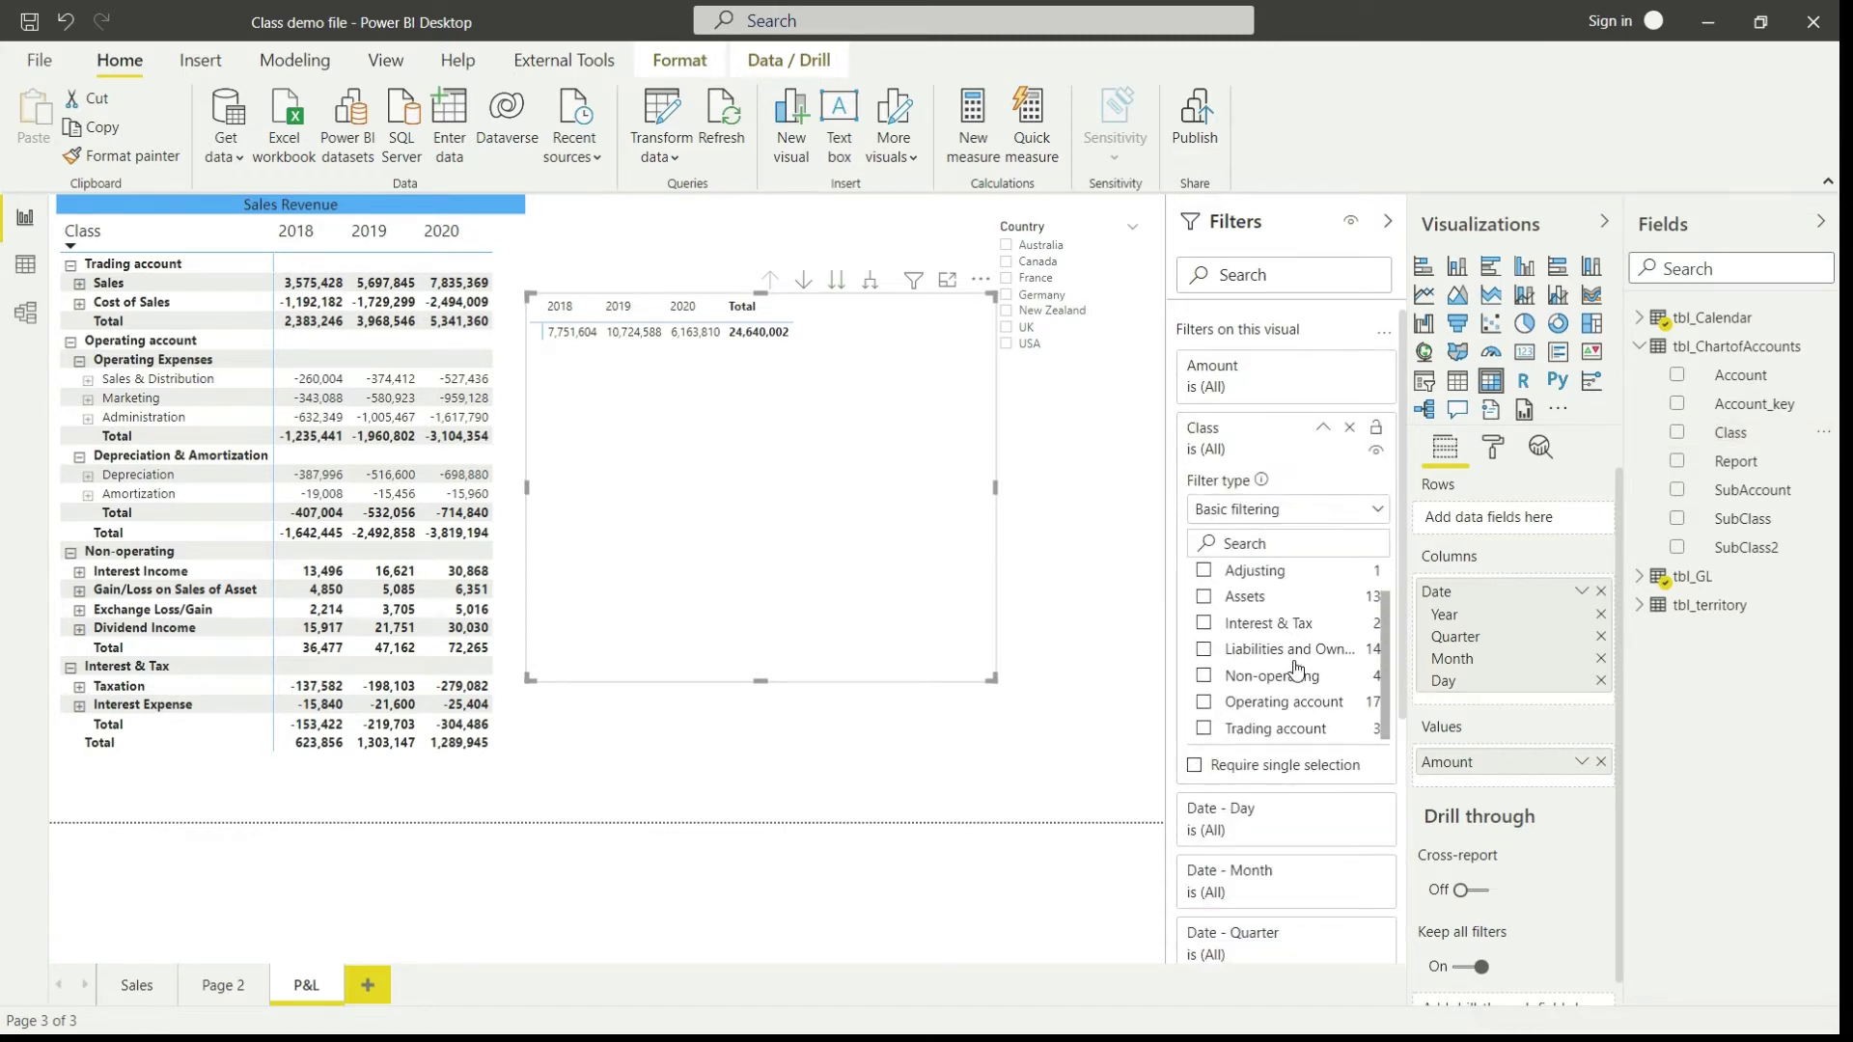
click(1204, 730)
drag(992, 679, 889, 537)
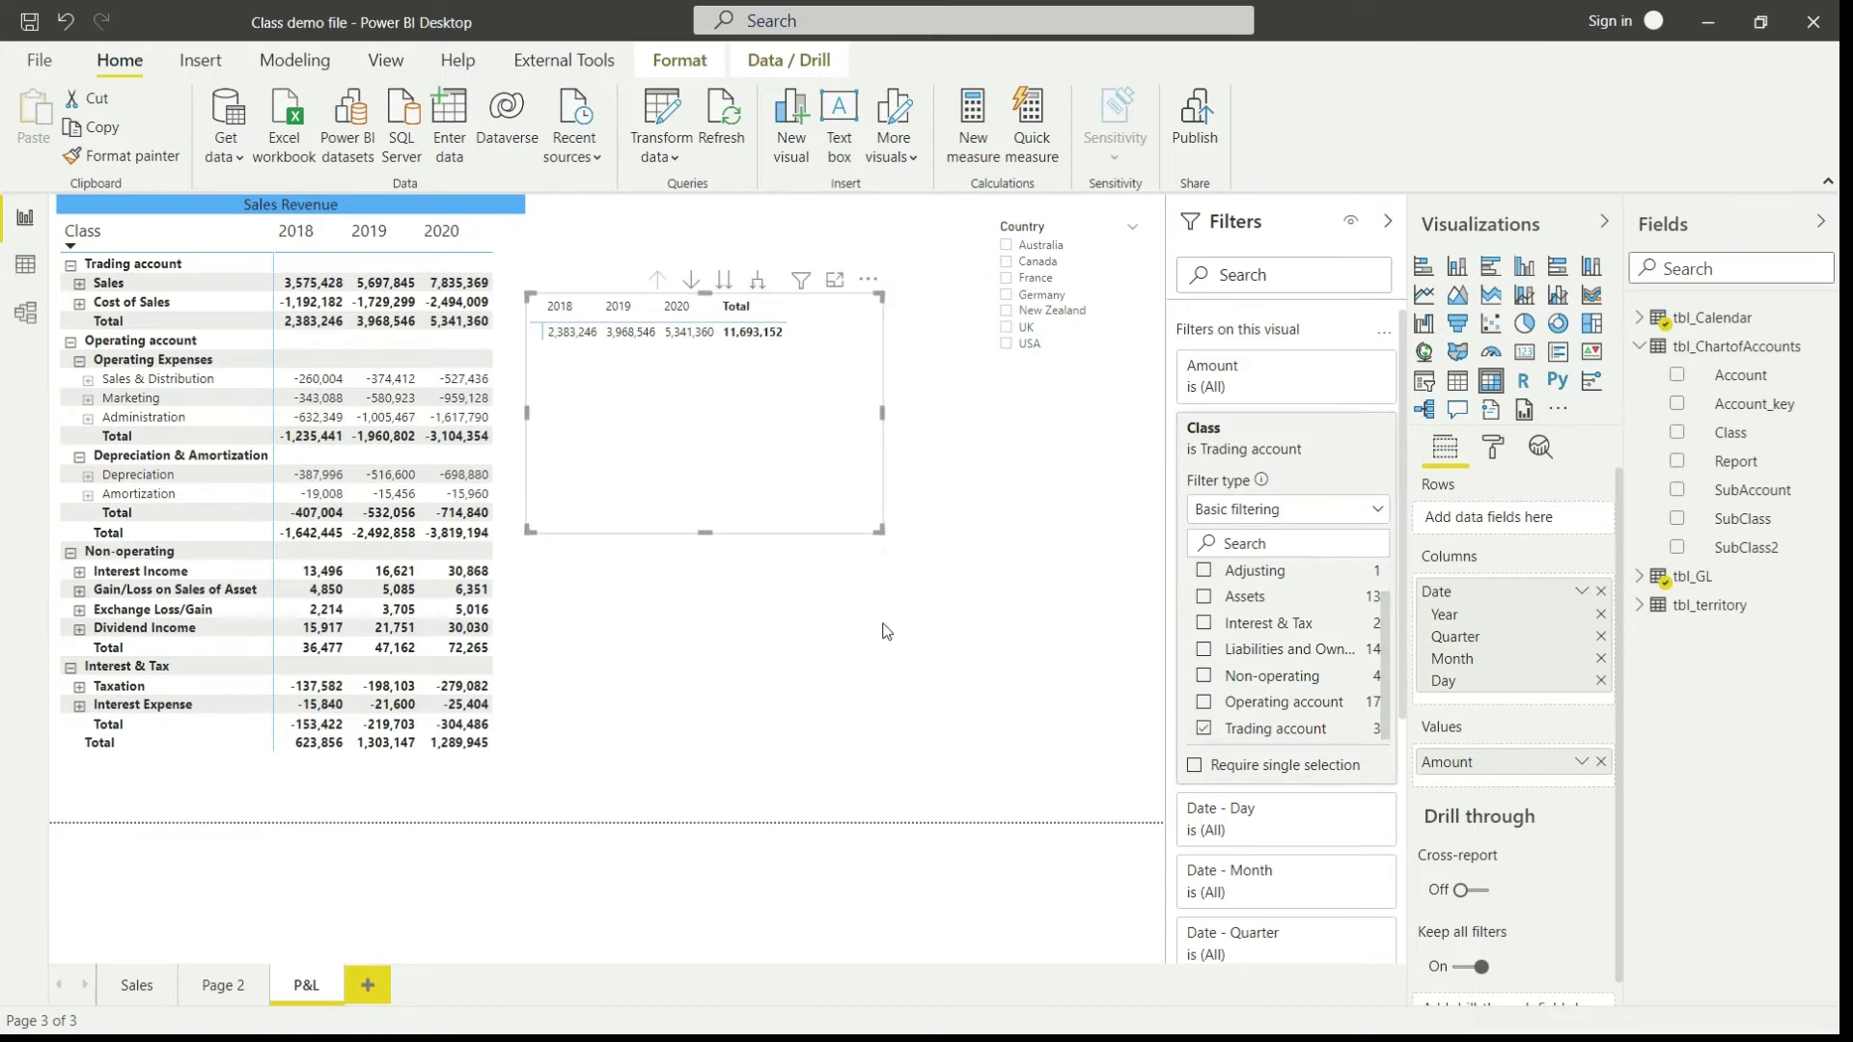
click(1387, 222)
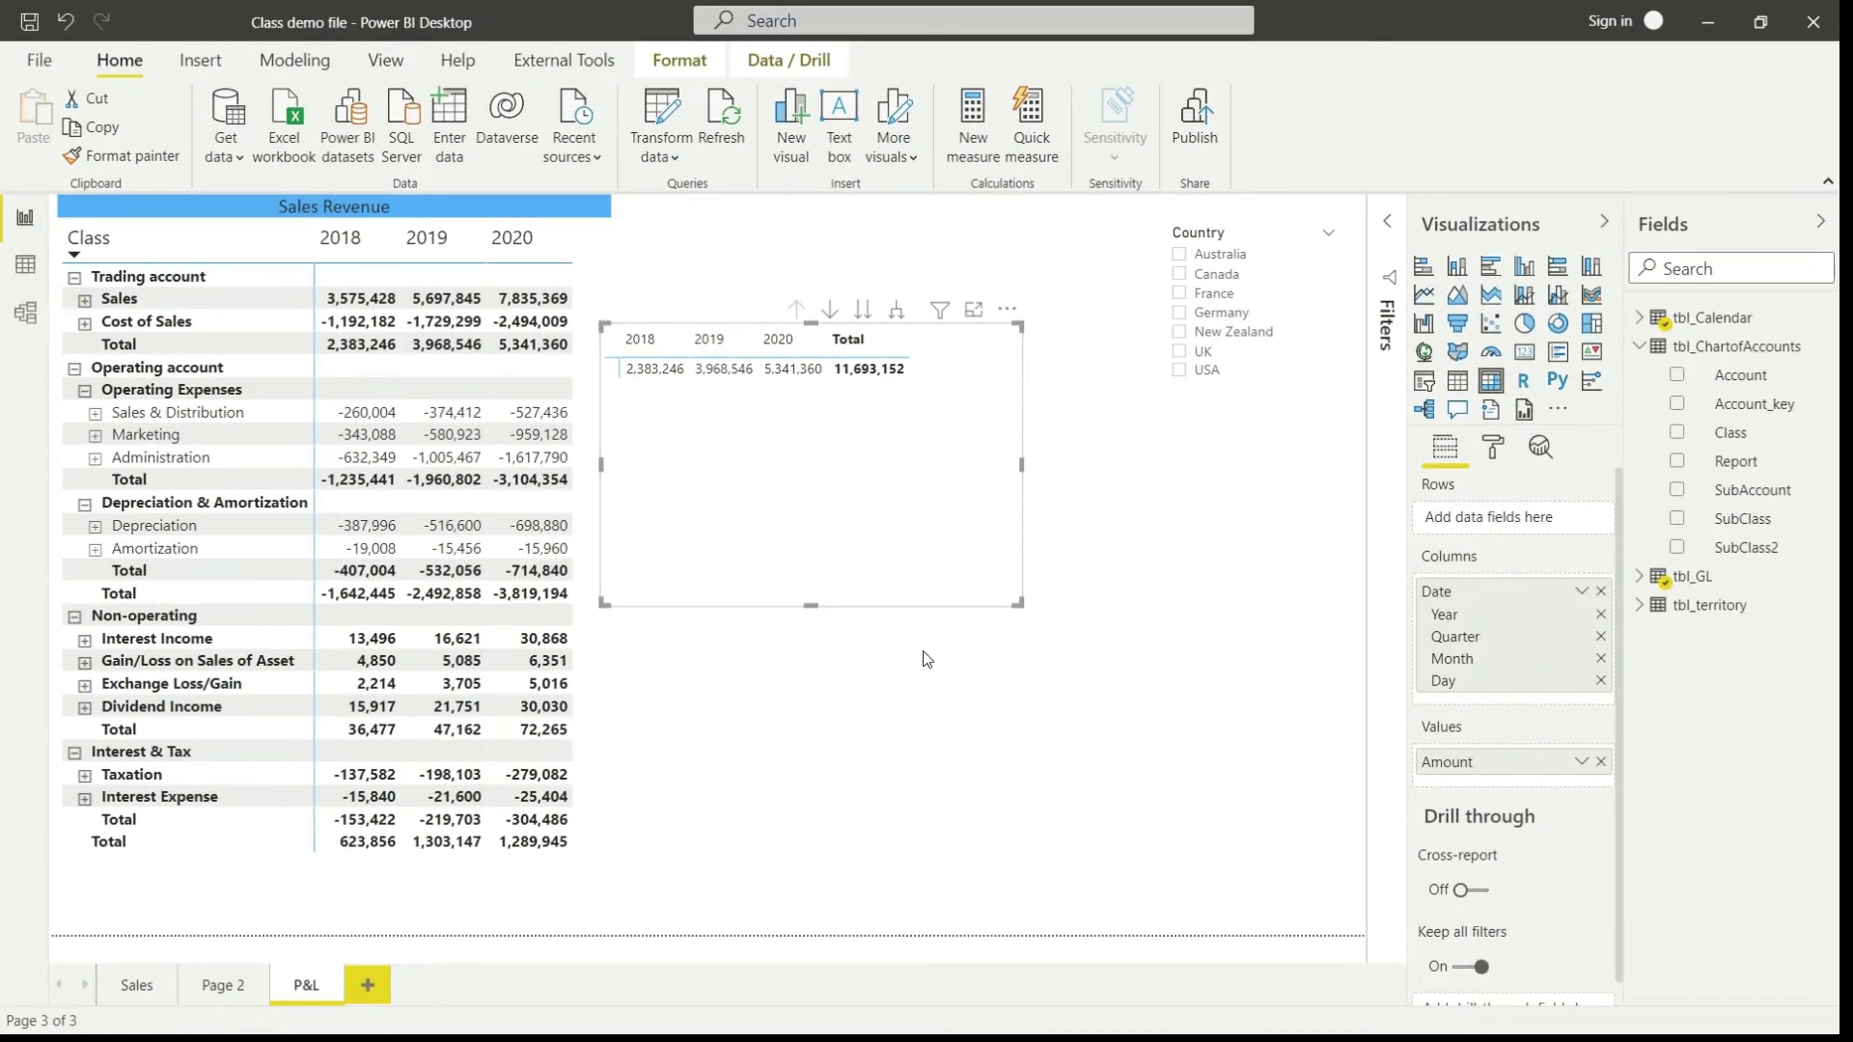
Shrink the new matrix's frame further and turn on its title with the text Gross Profit
drag(1019, 605, 939, 476)
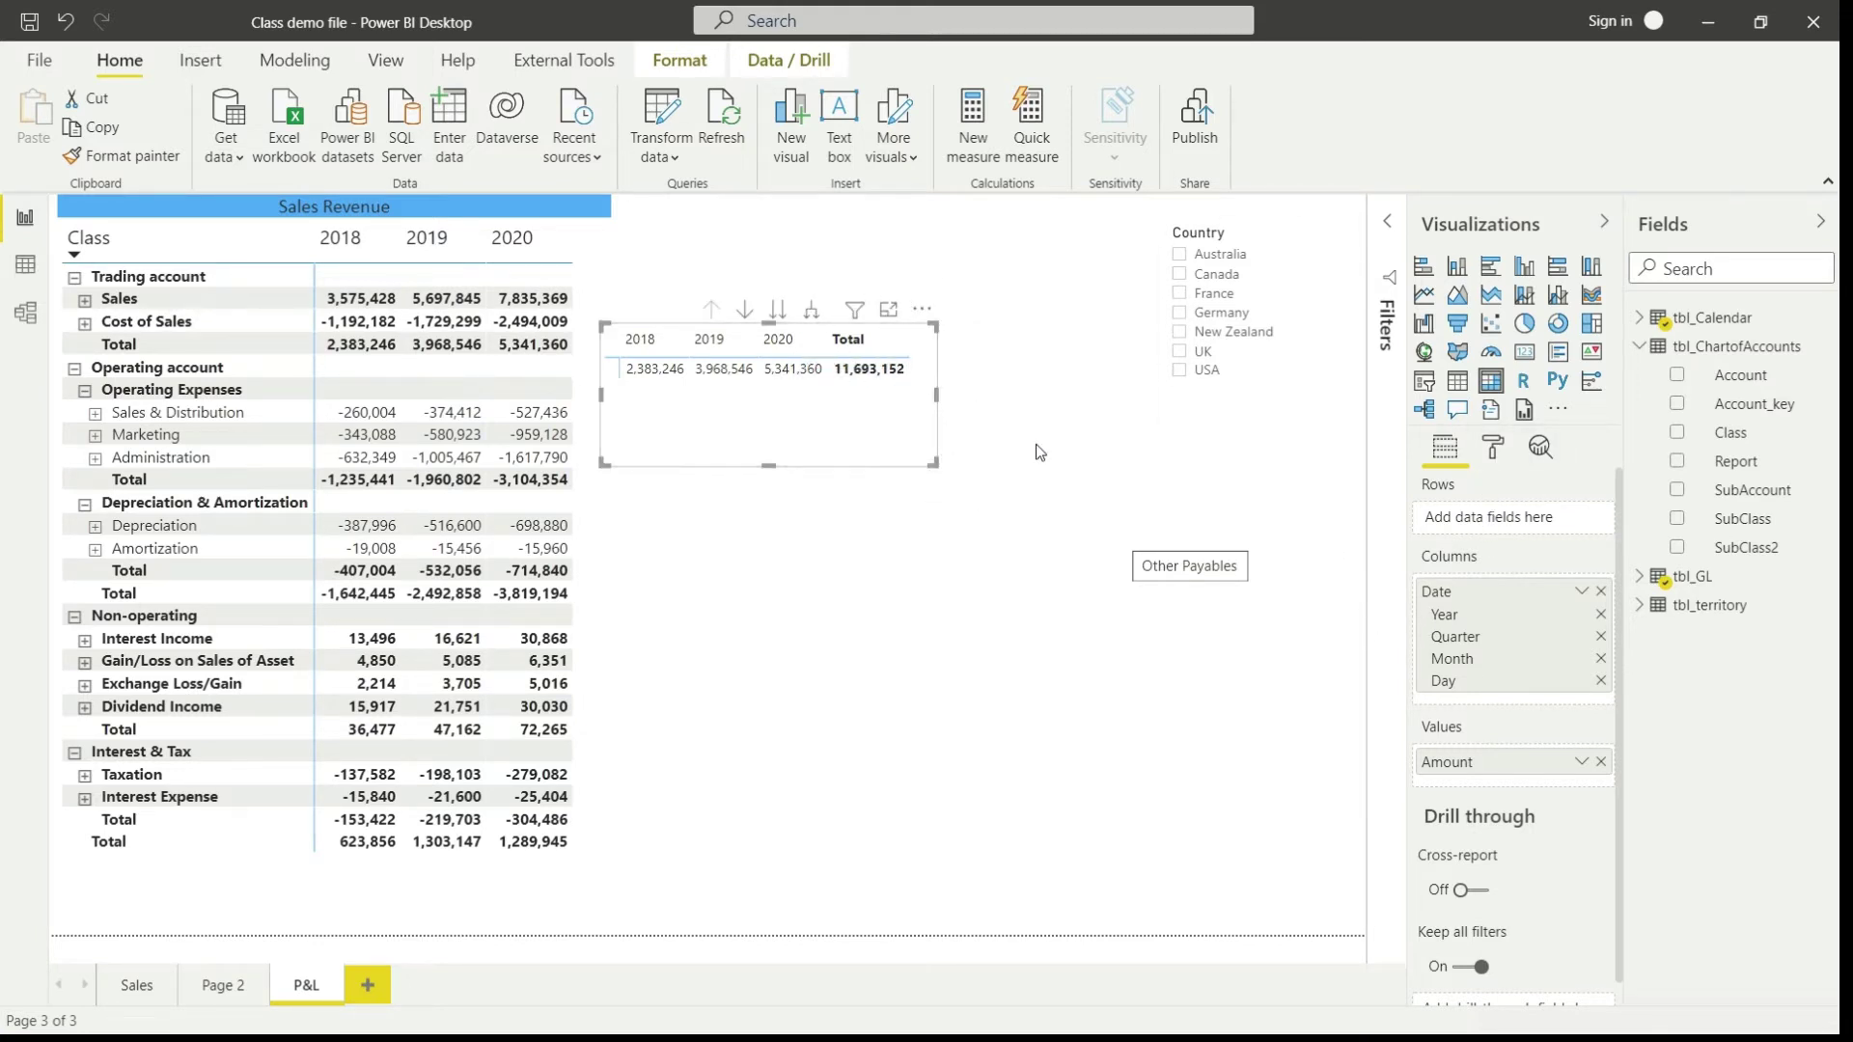
click(1493, 451)
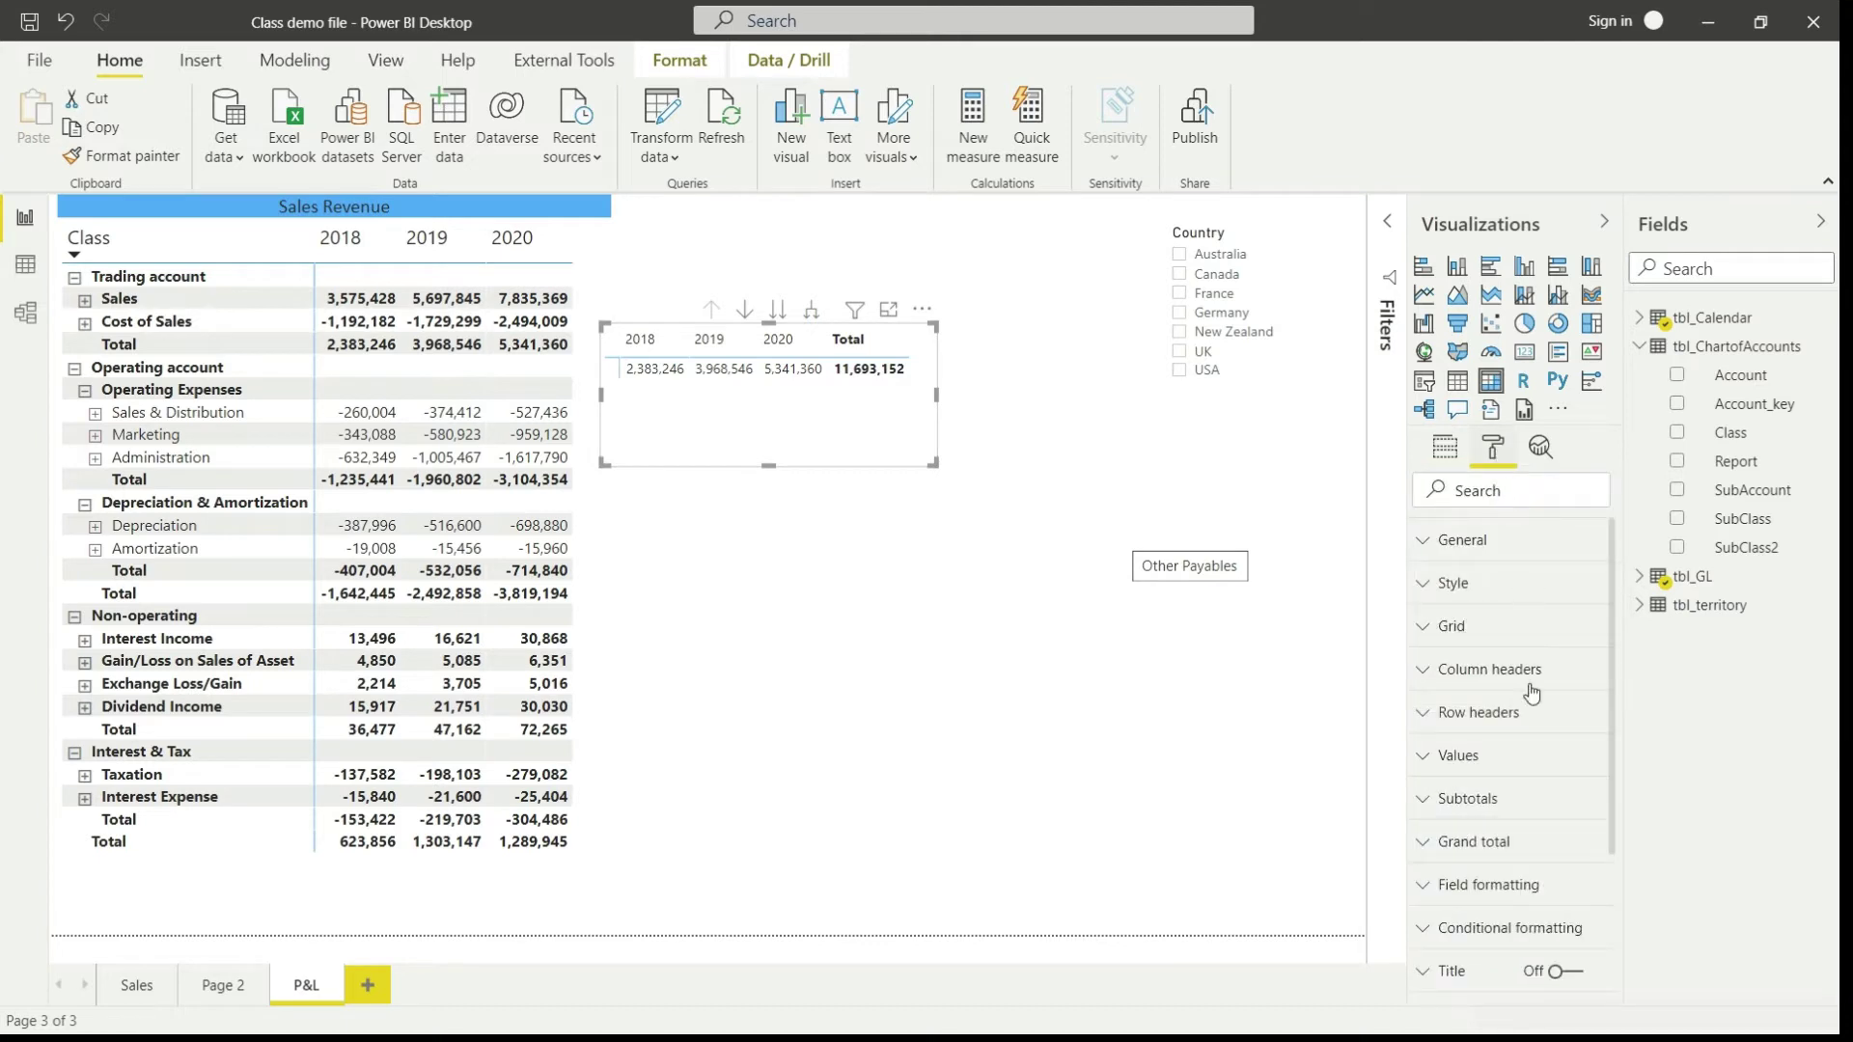
scroll(1535, 748, down, 3)
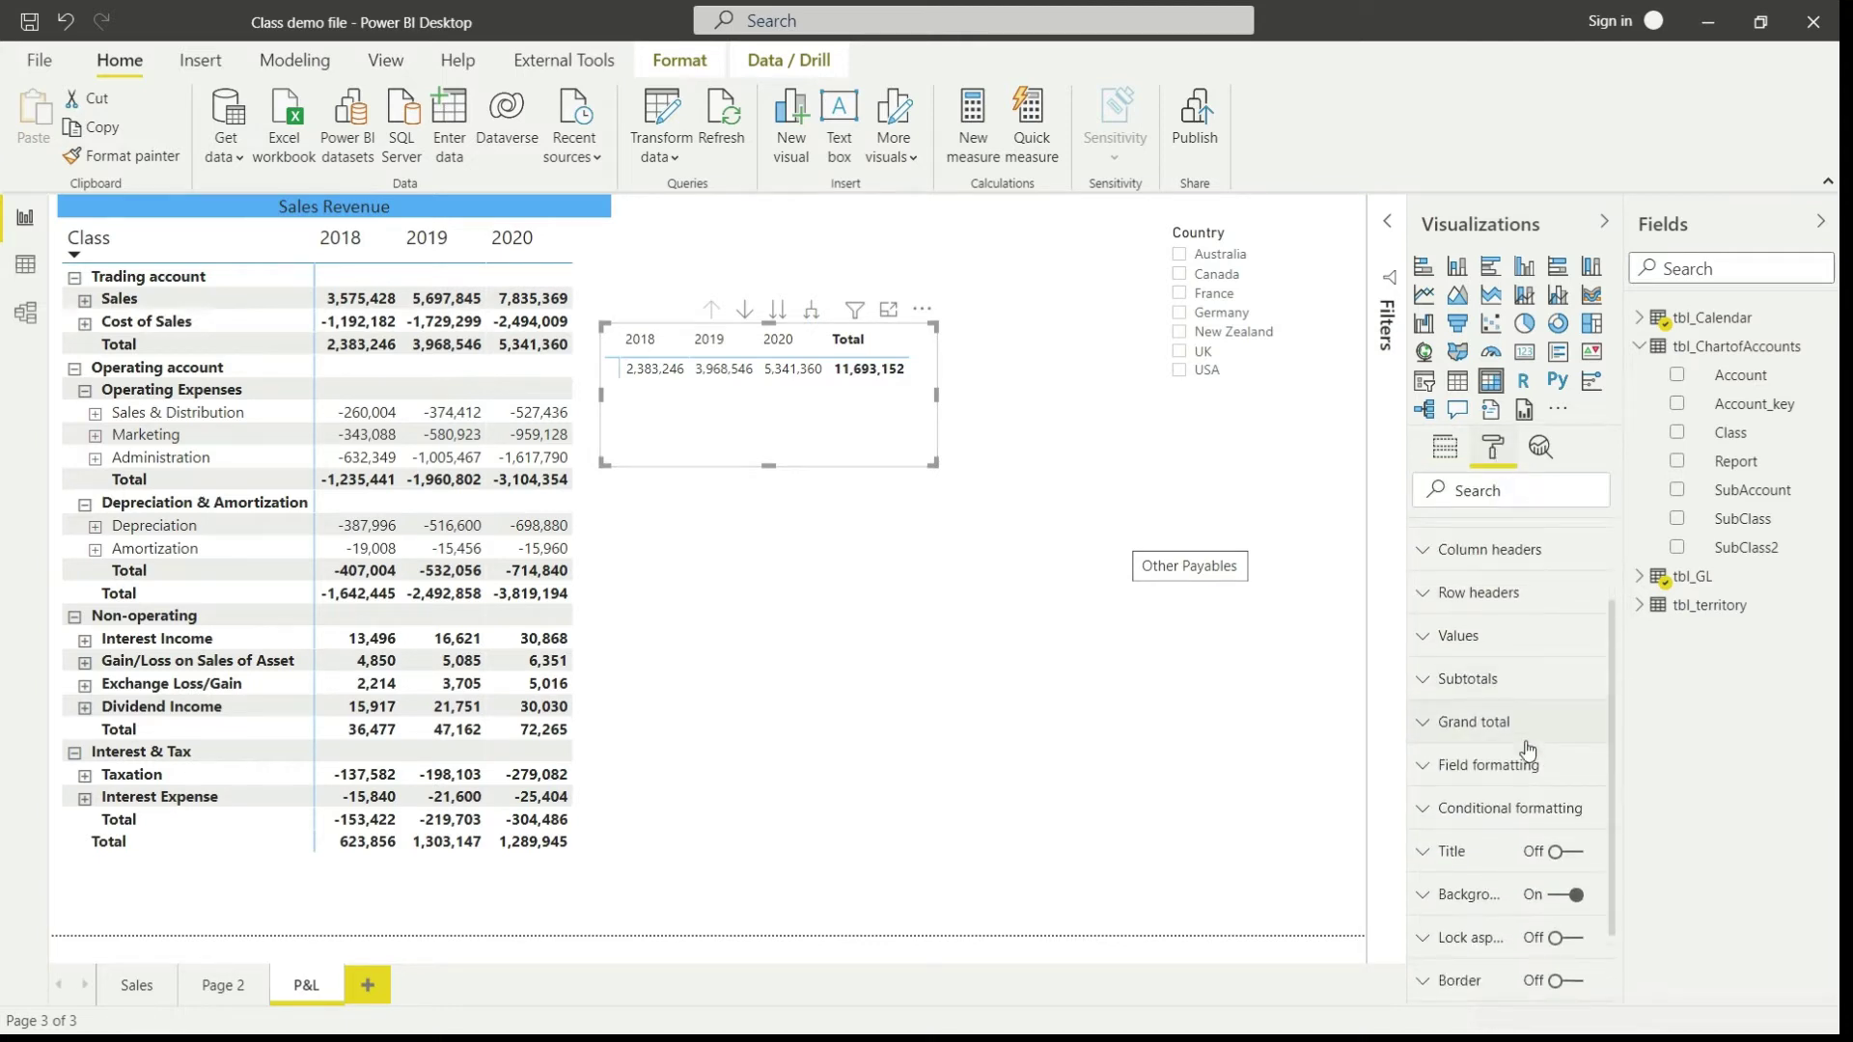
click(1420, 852)
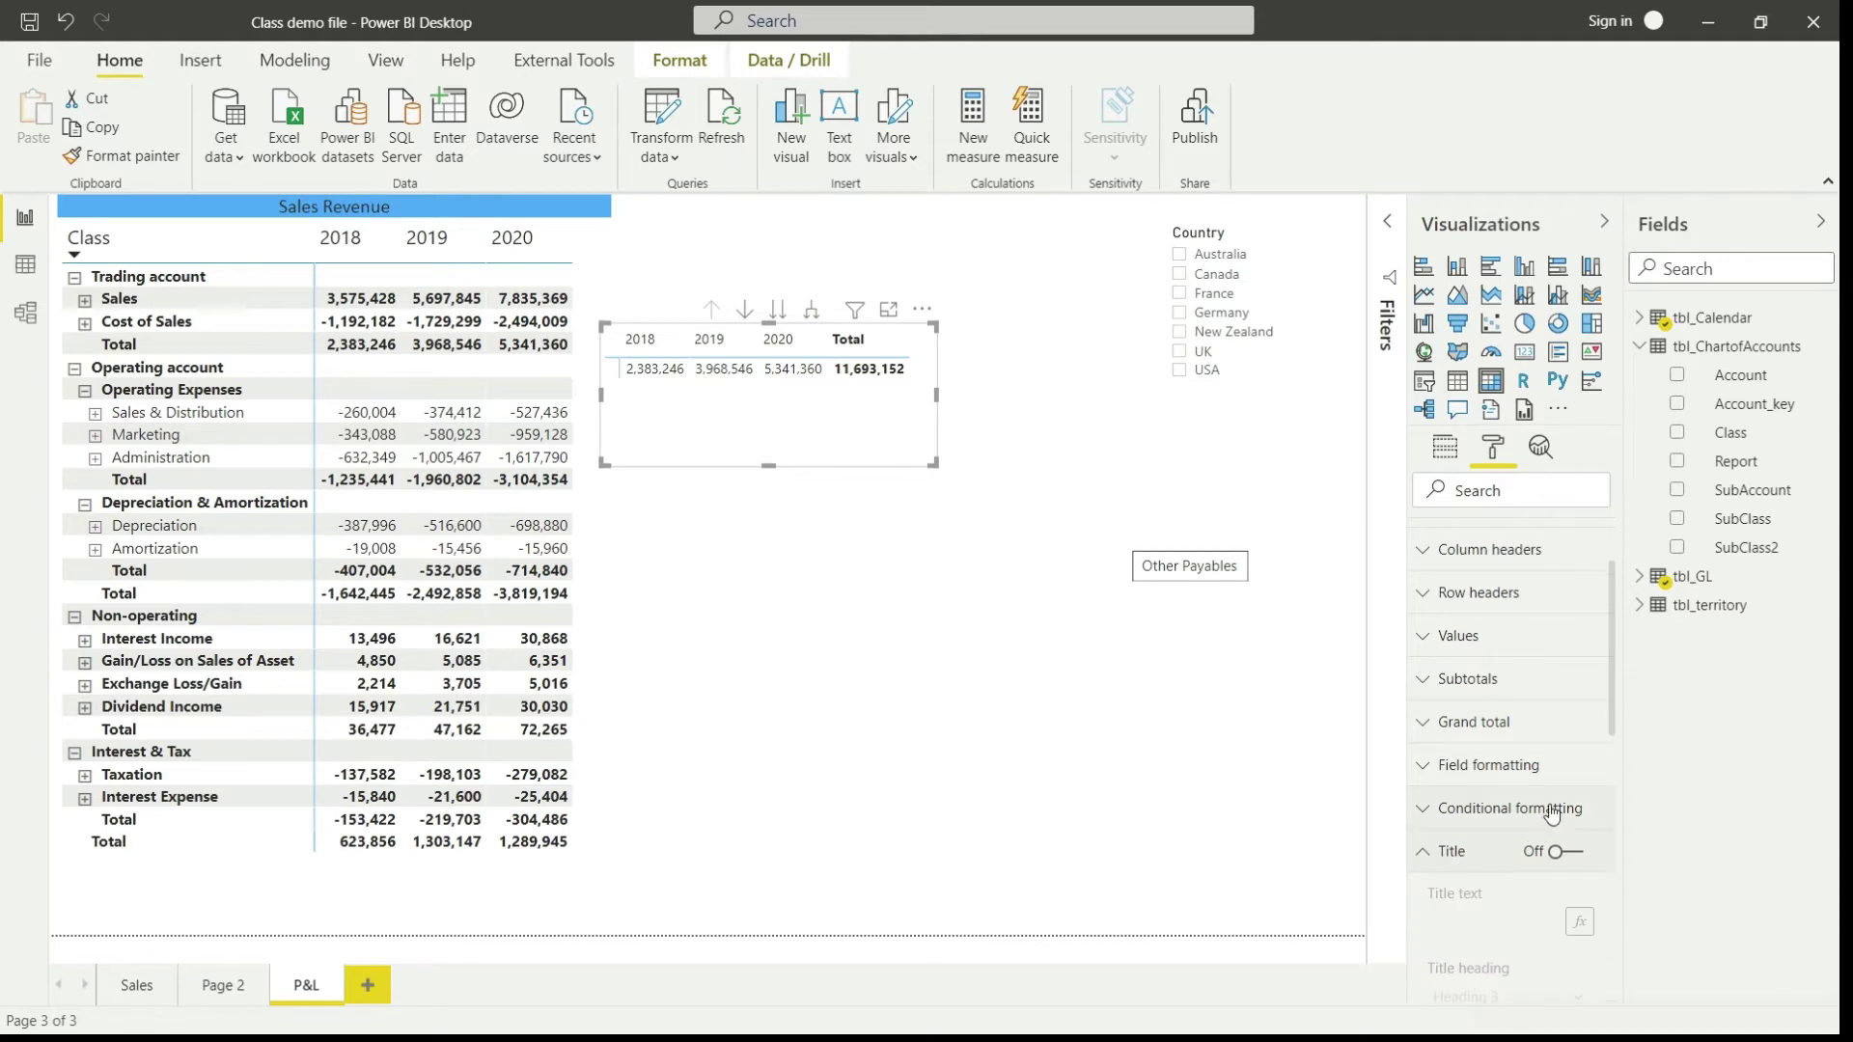
scroll(1534, 772, down, 3)
click(1566, 716)
scroll(1575, 751, down, 3)
click(1518, 687)
text(Gross Profit)
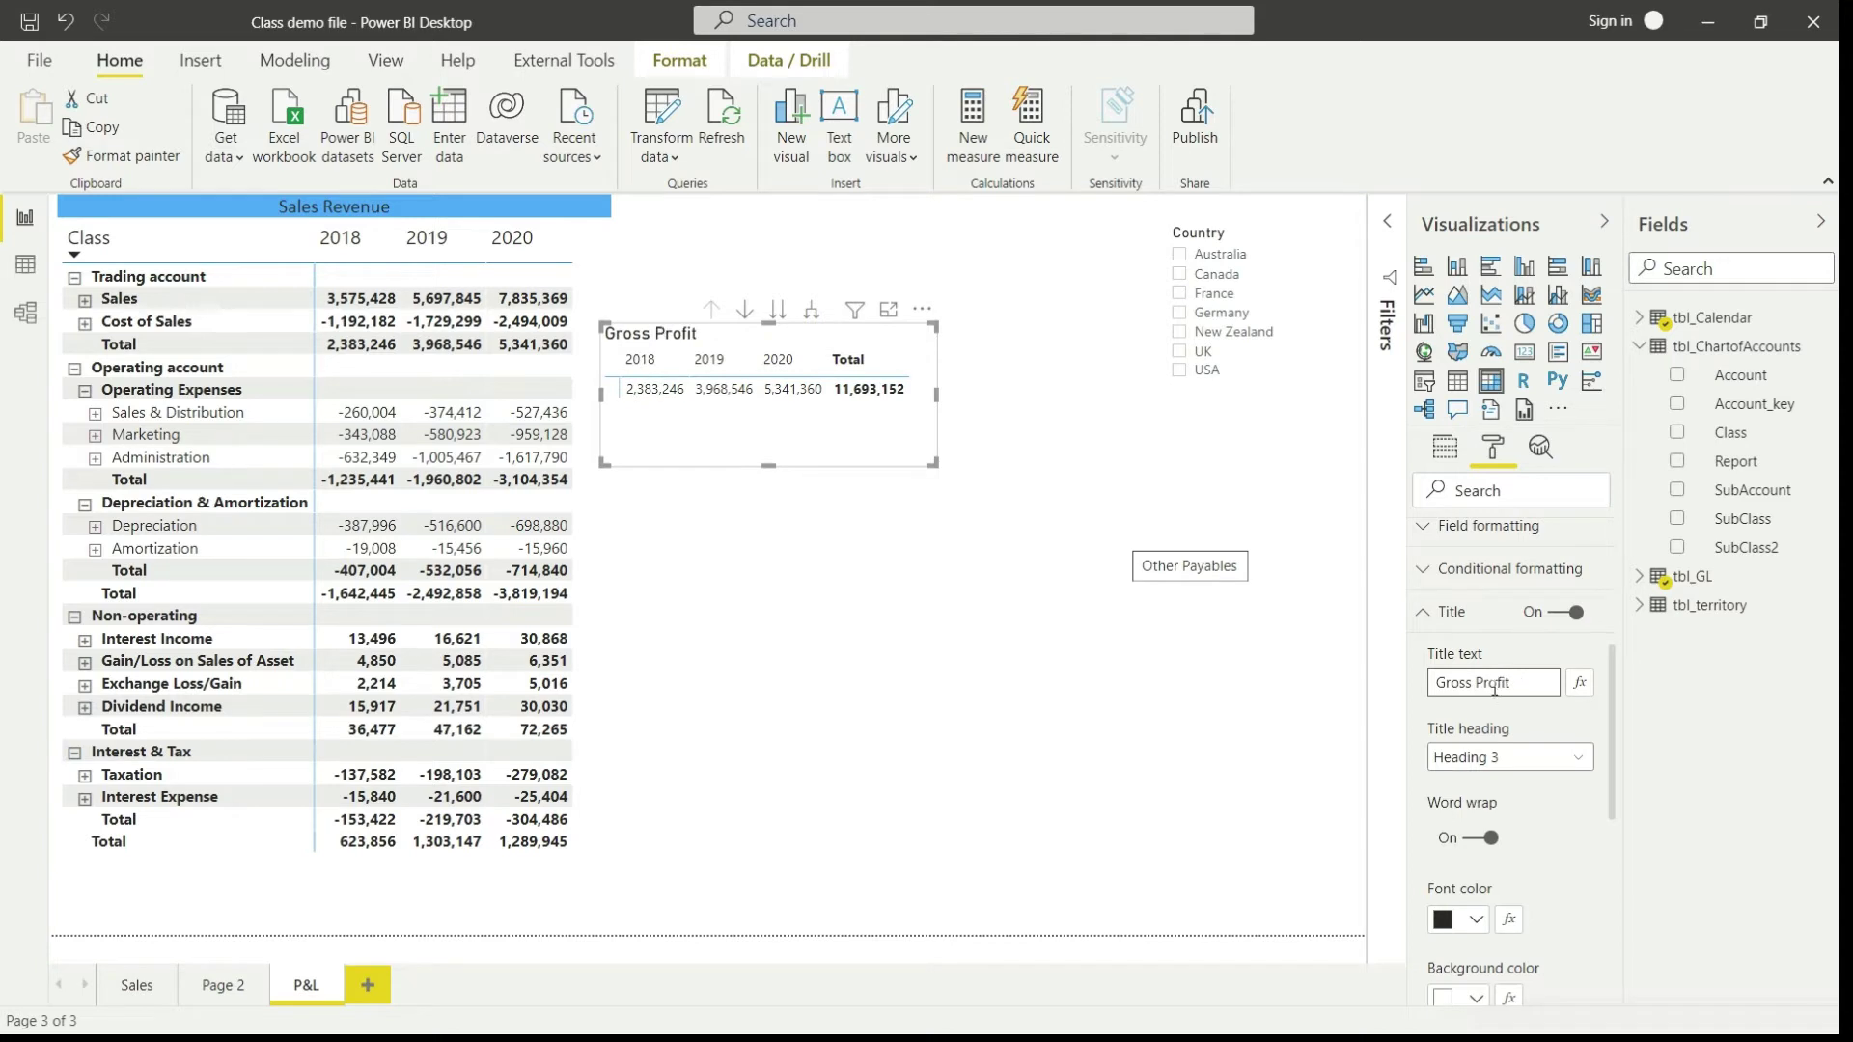
click(1426, 617)
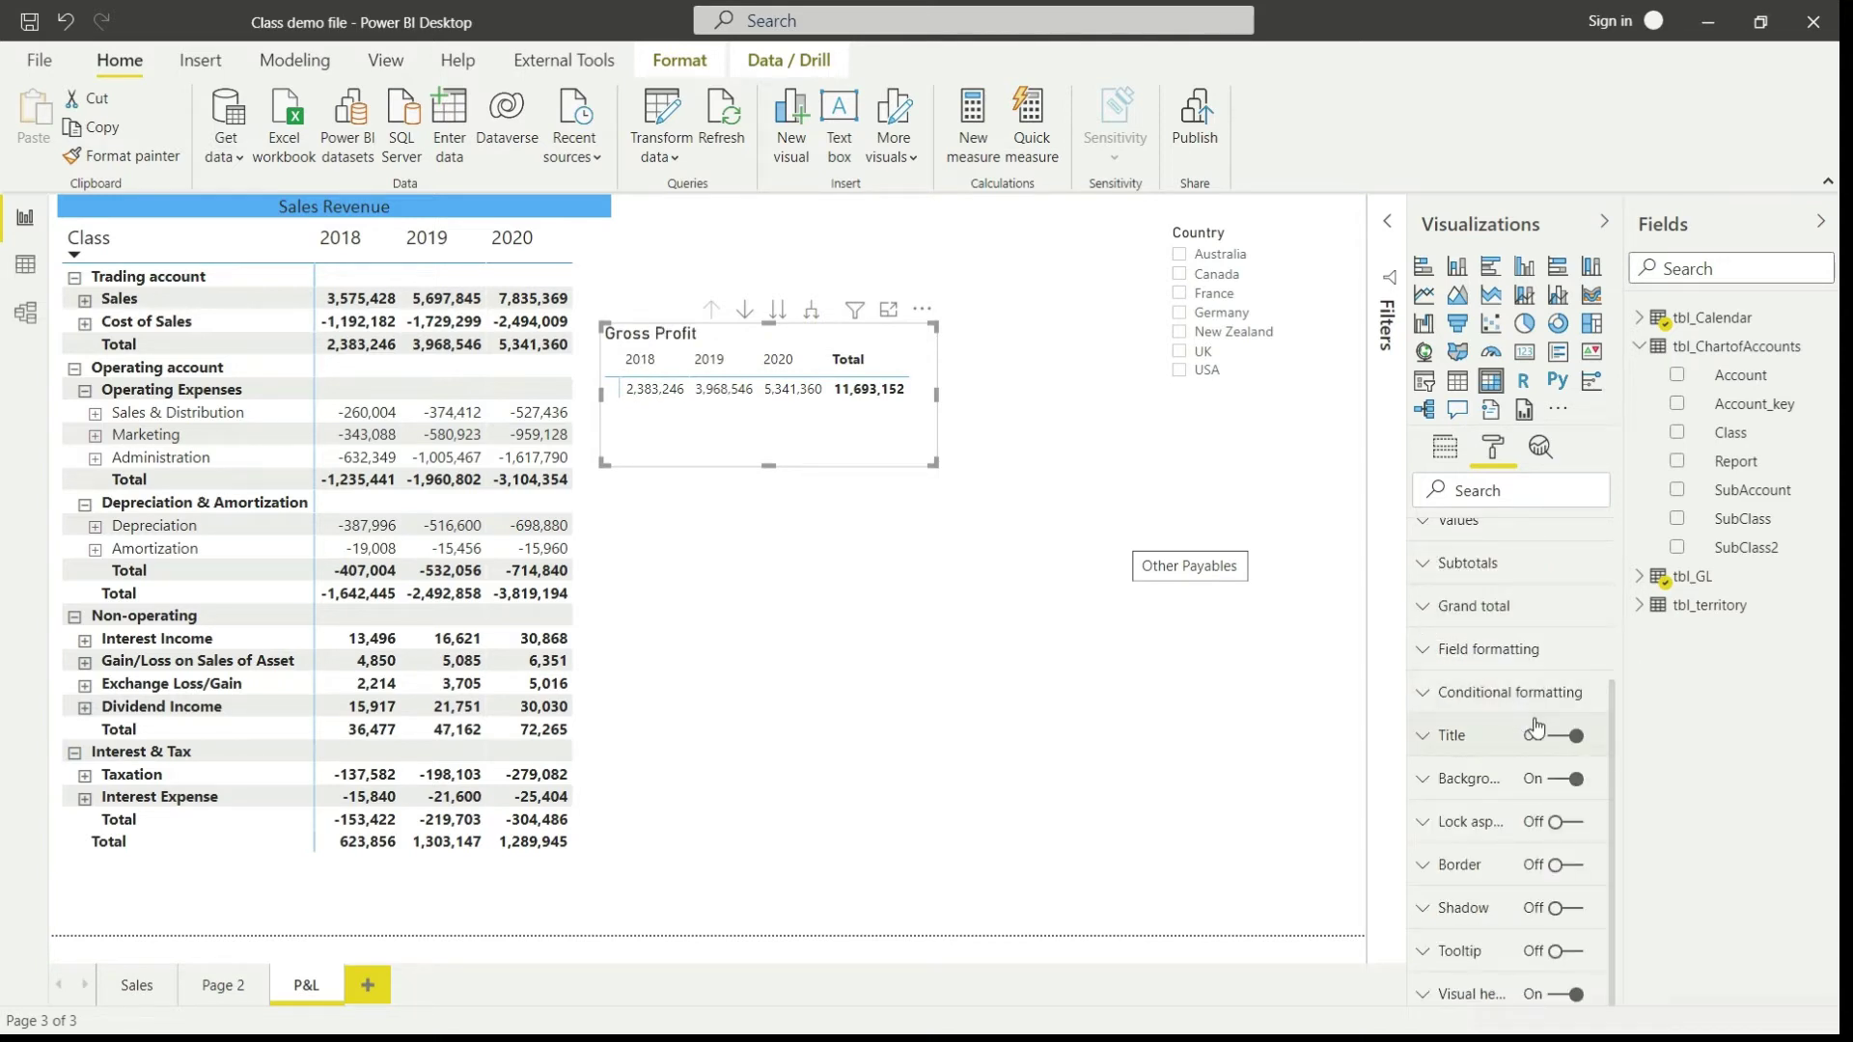
Center the Gross Profit title and set its font family to Calibri
click(1423, 741)
scroll(1474, 790, down, 2)
scroll(1496, 786, up, 1)
scroll(1505, 785, down, 3)
scroll(1511, 784, down, 1)
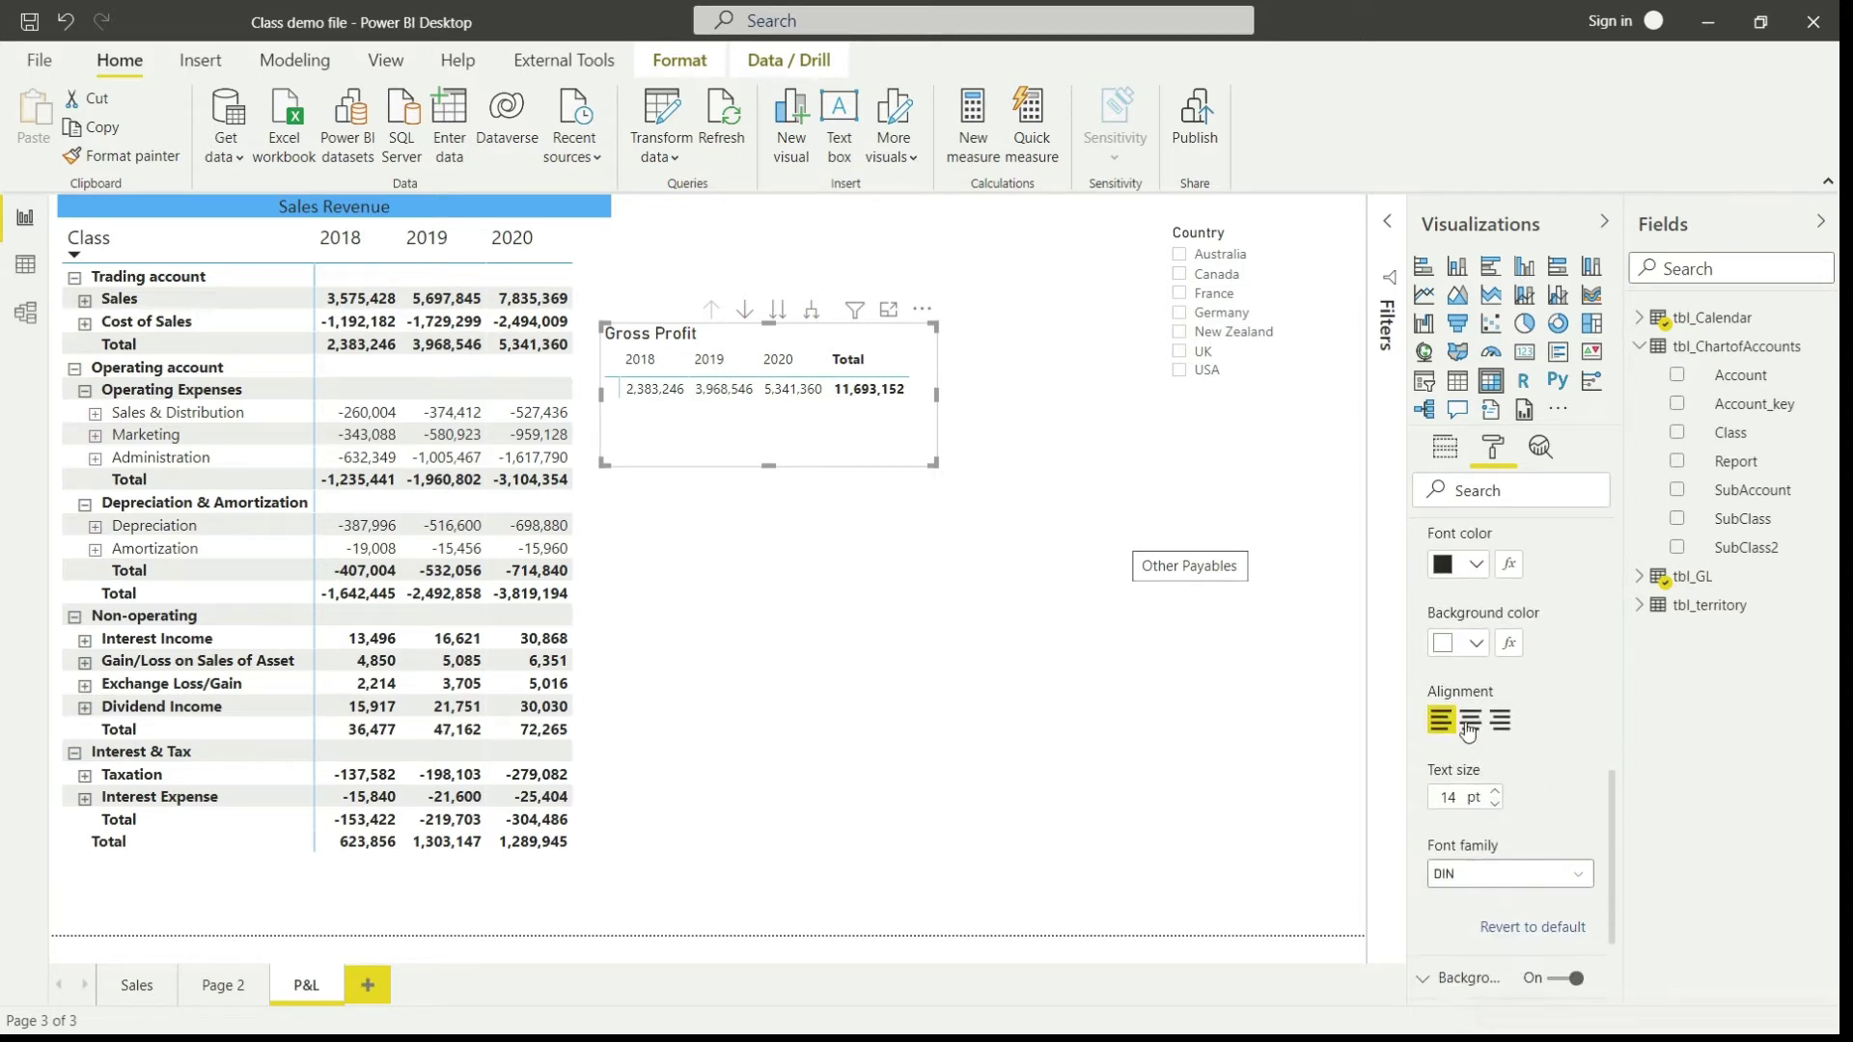
click(1468, 729)
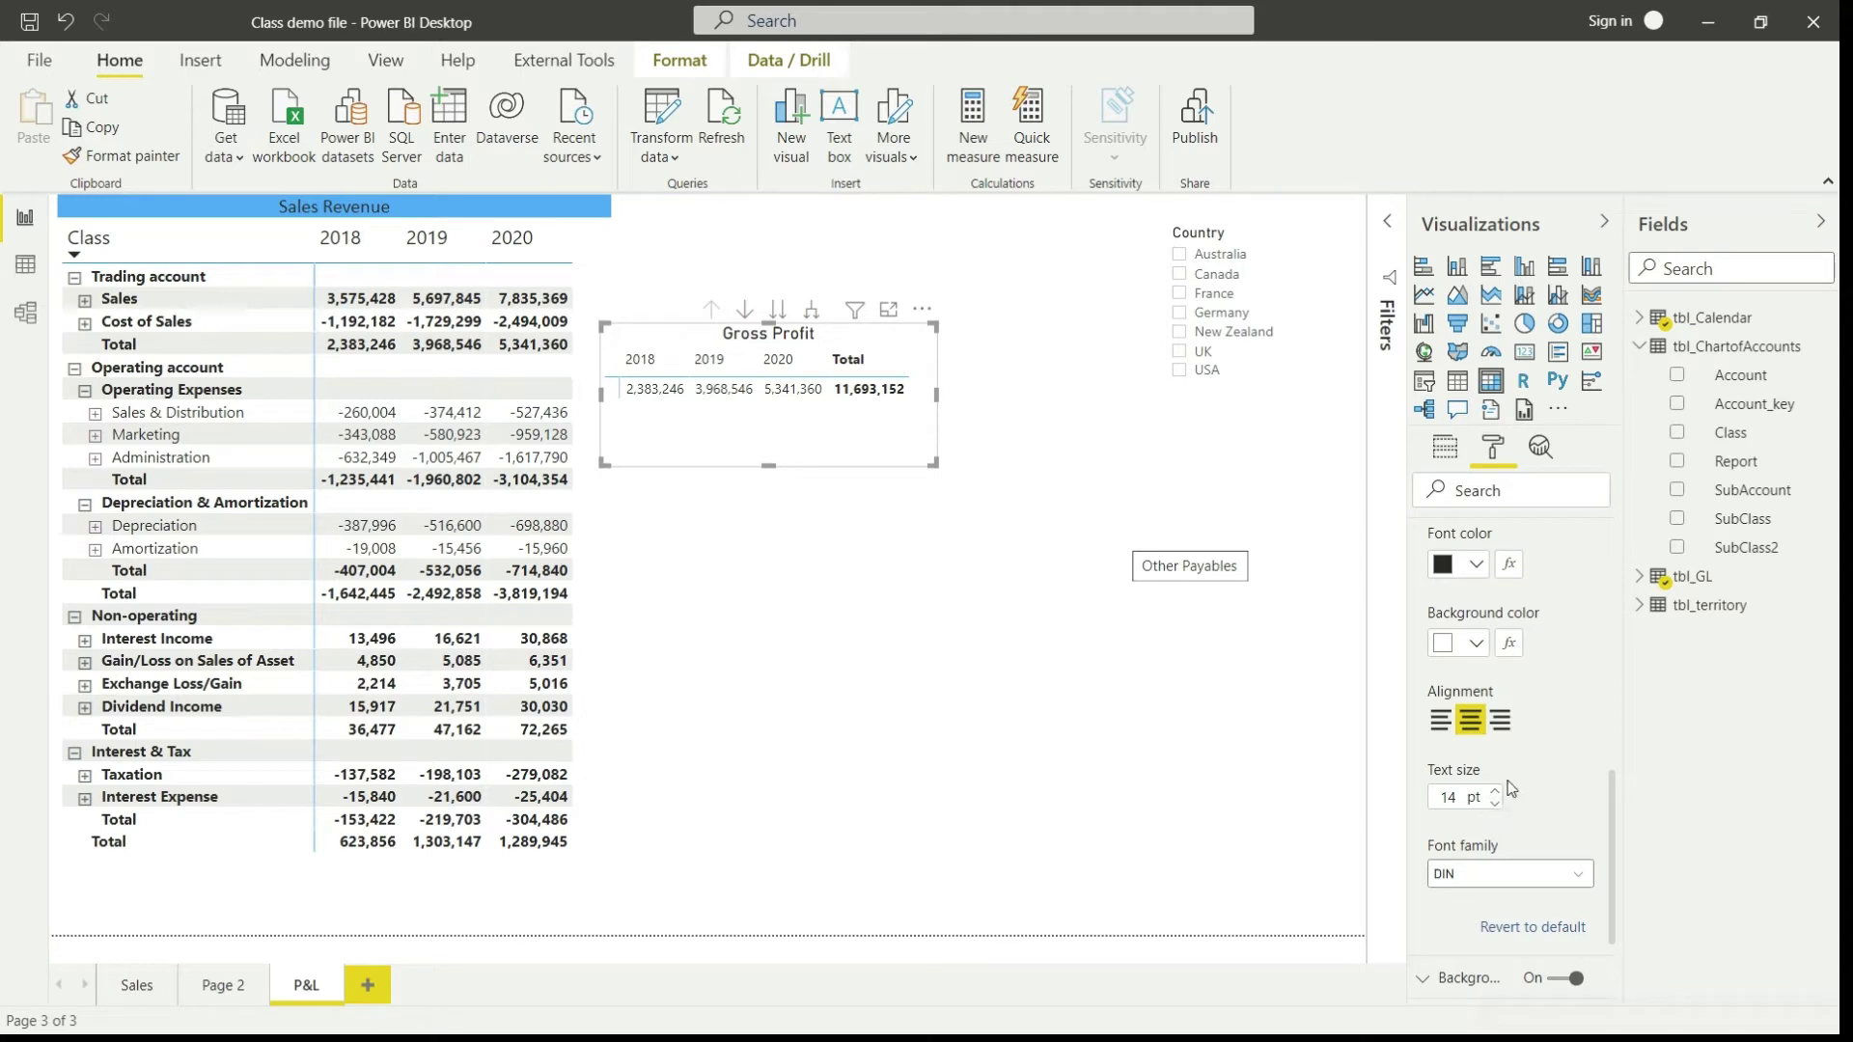
scroll(1510, 782, down, 3)
click(1540, 681)
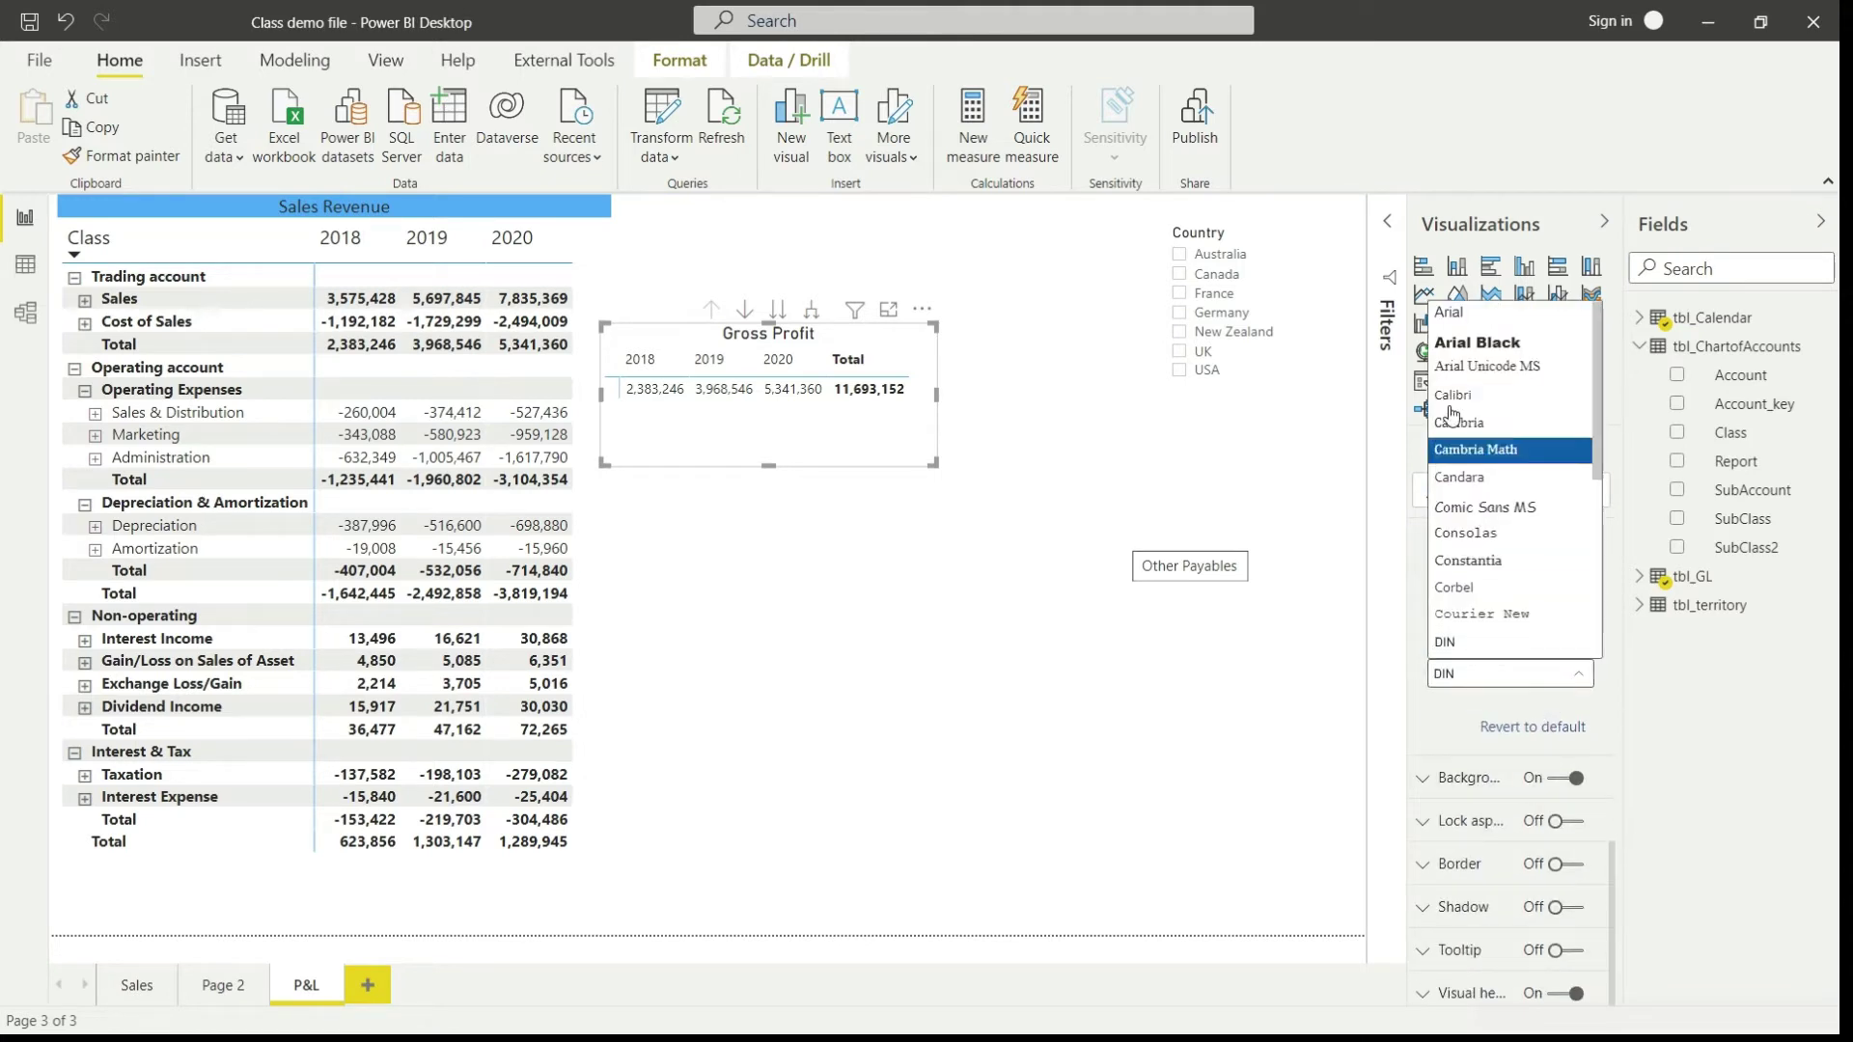
click(1467, 410)
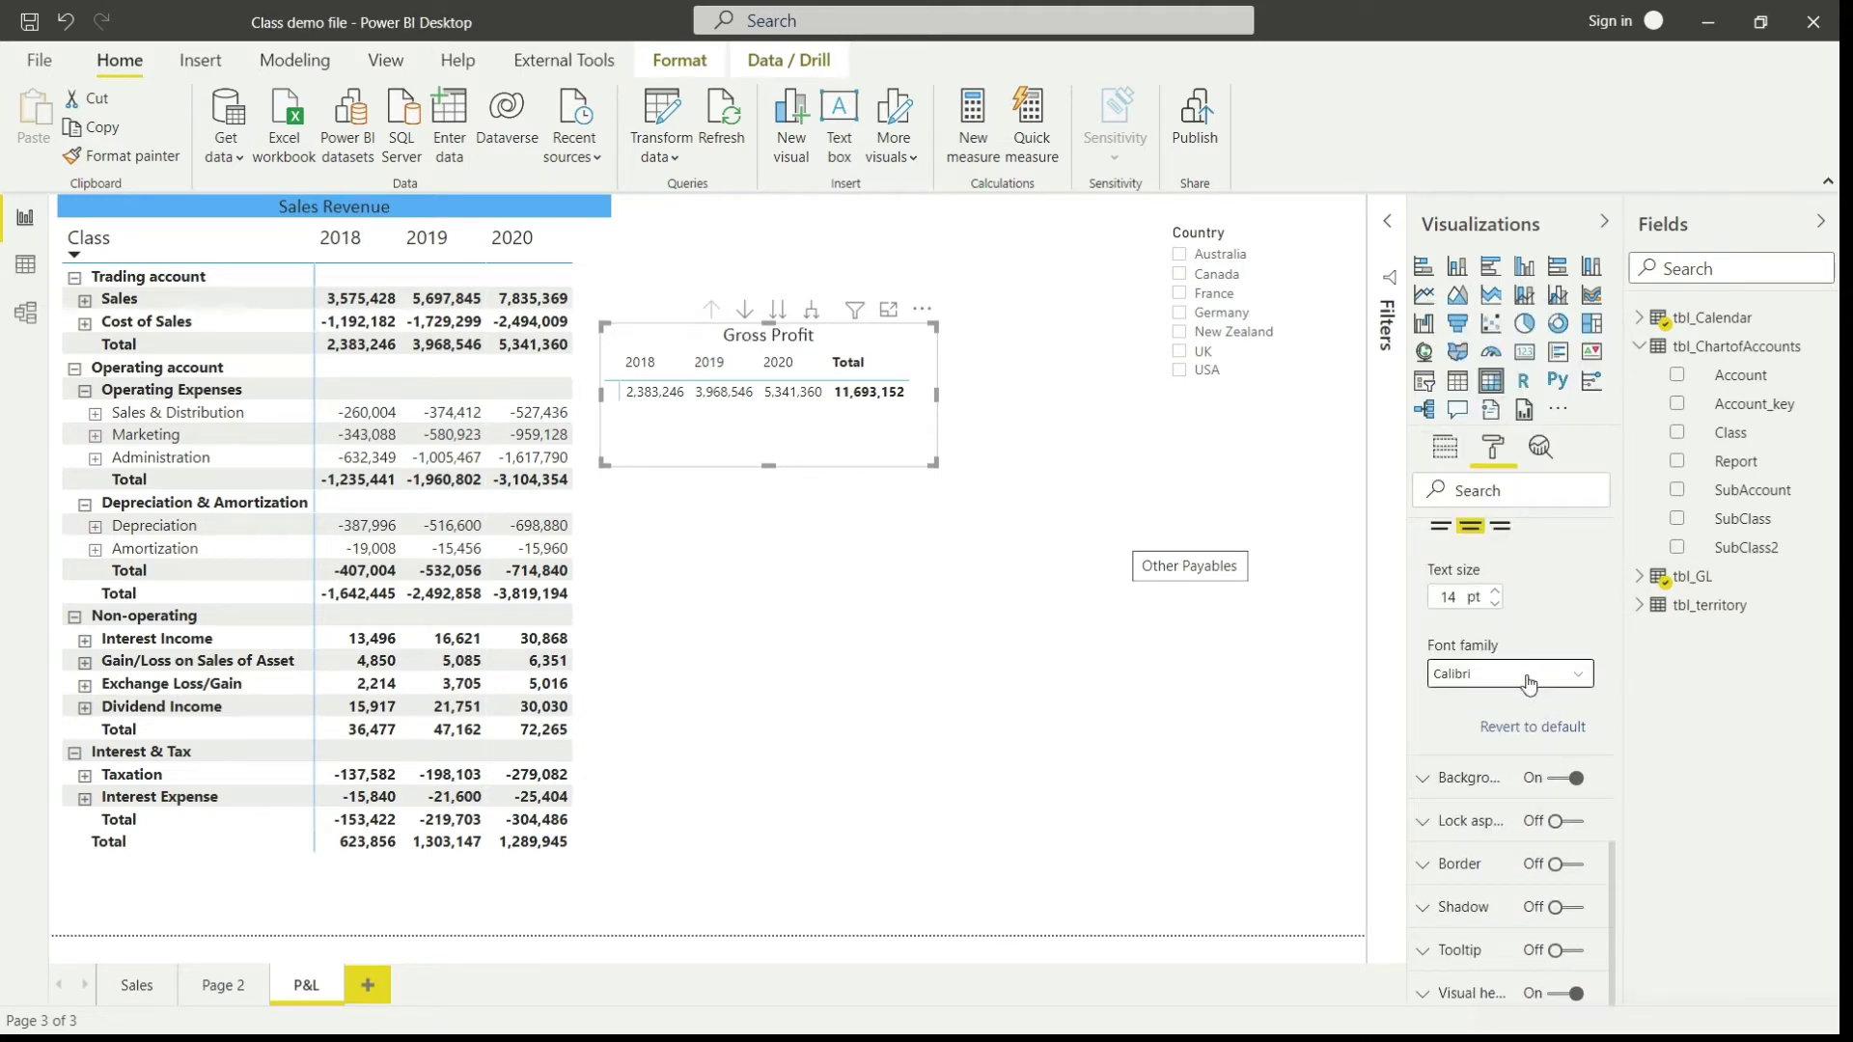
Fill the Gross Profit title's background with the light blue theme color, matching the Sales Revenue title
scroll(1529, 681, up, 4)
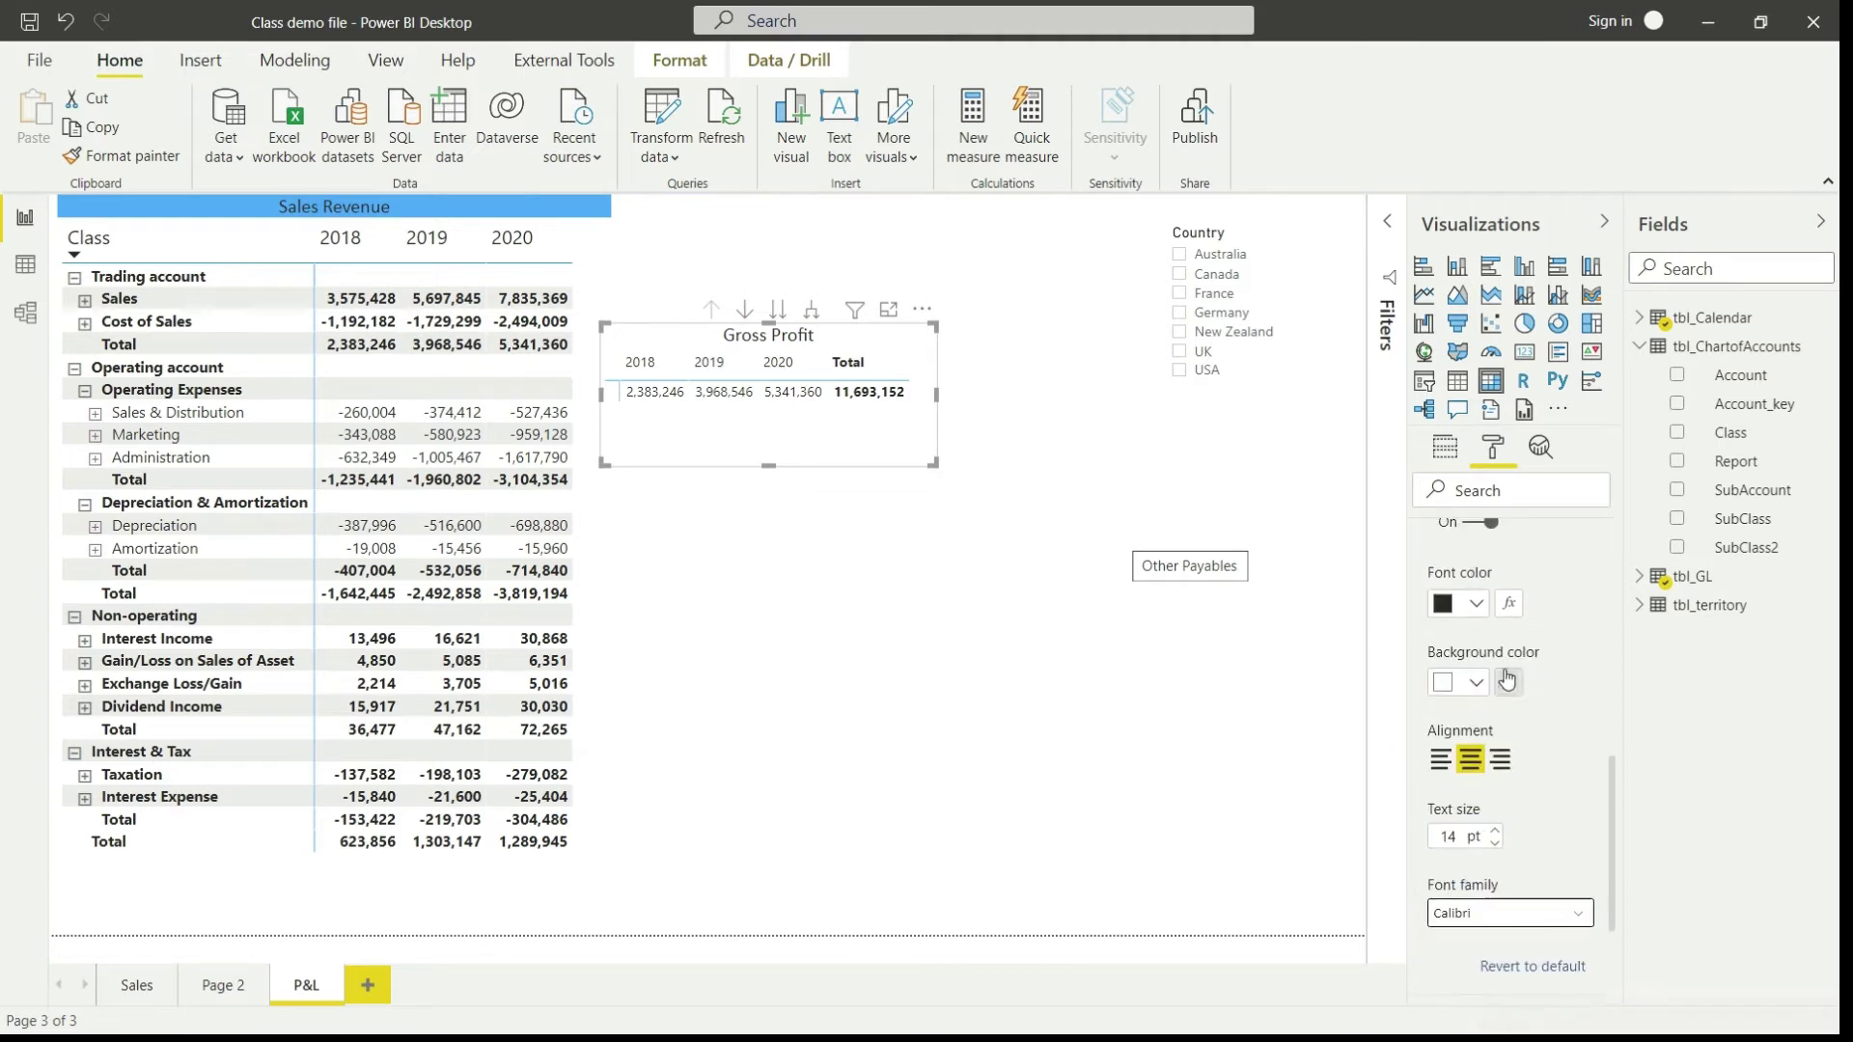
click(1476, 685)
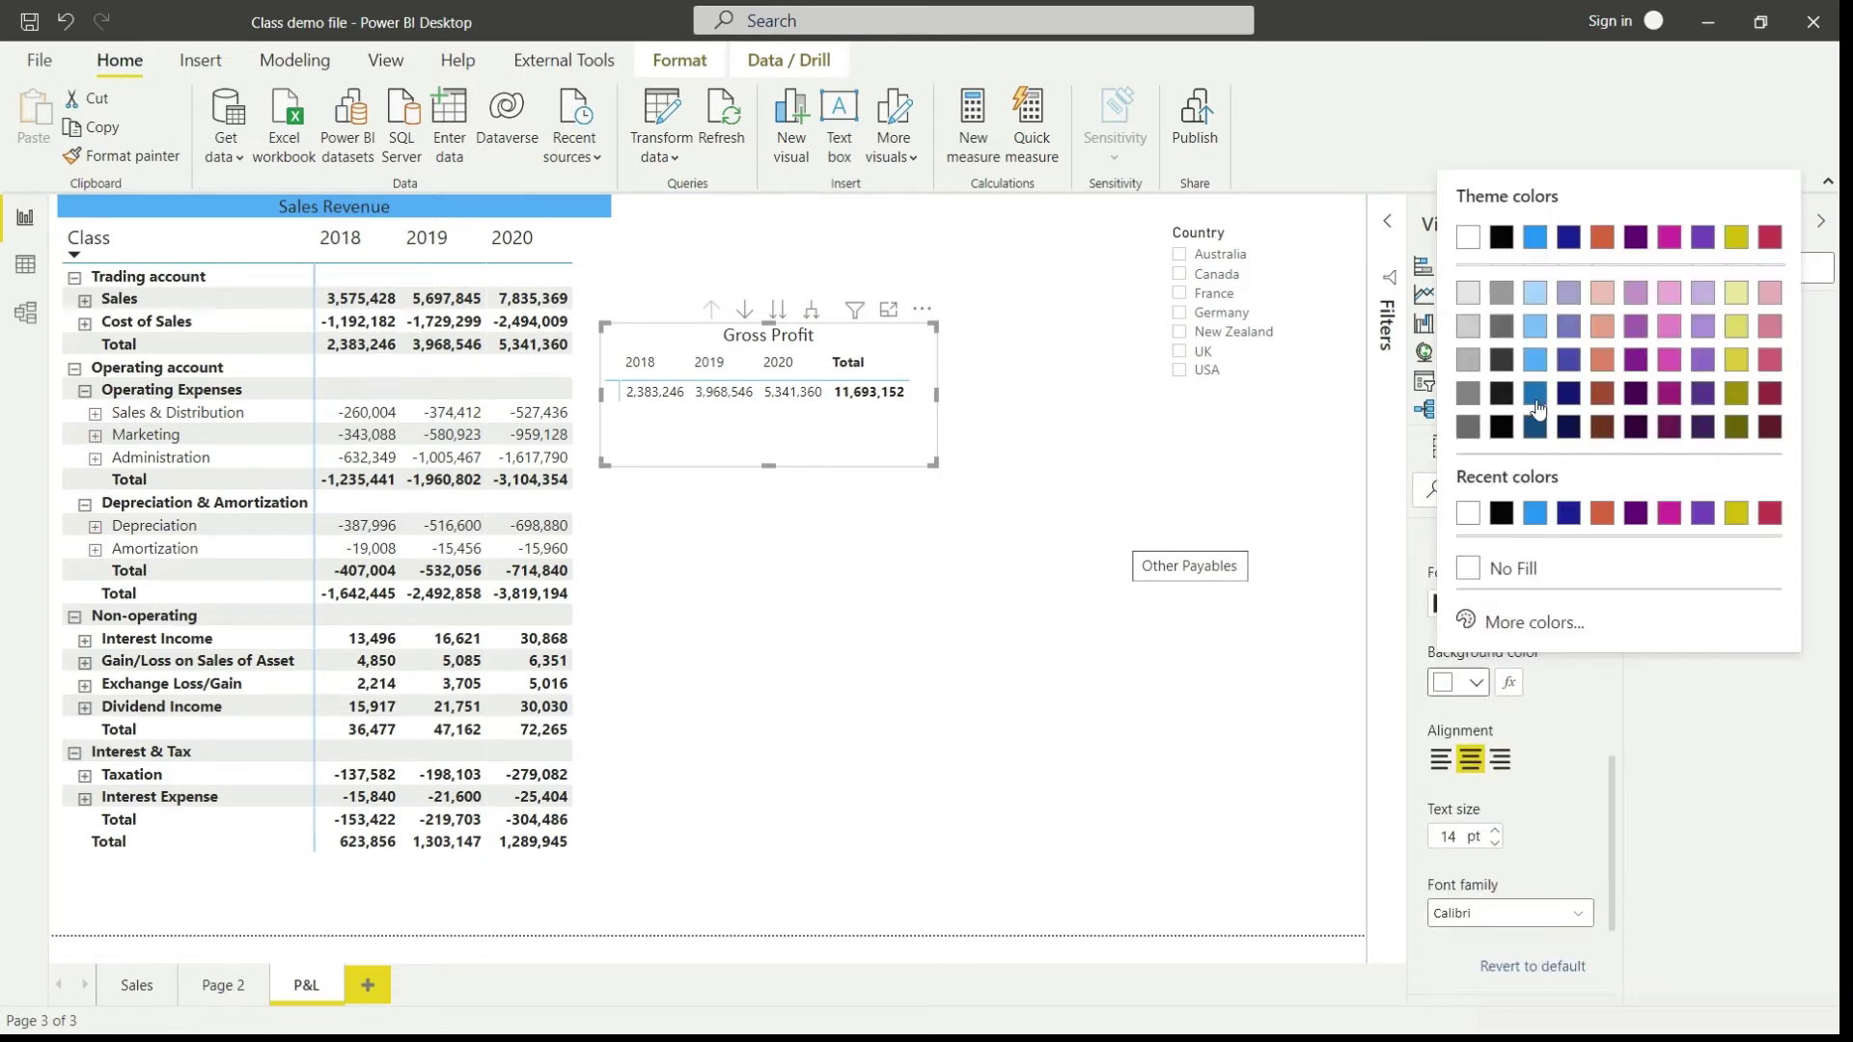
click(1531, 367)
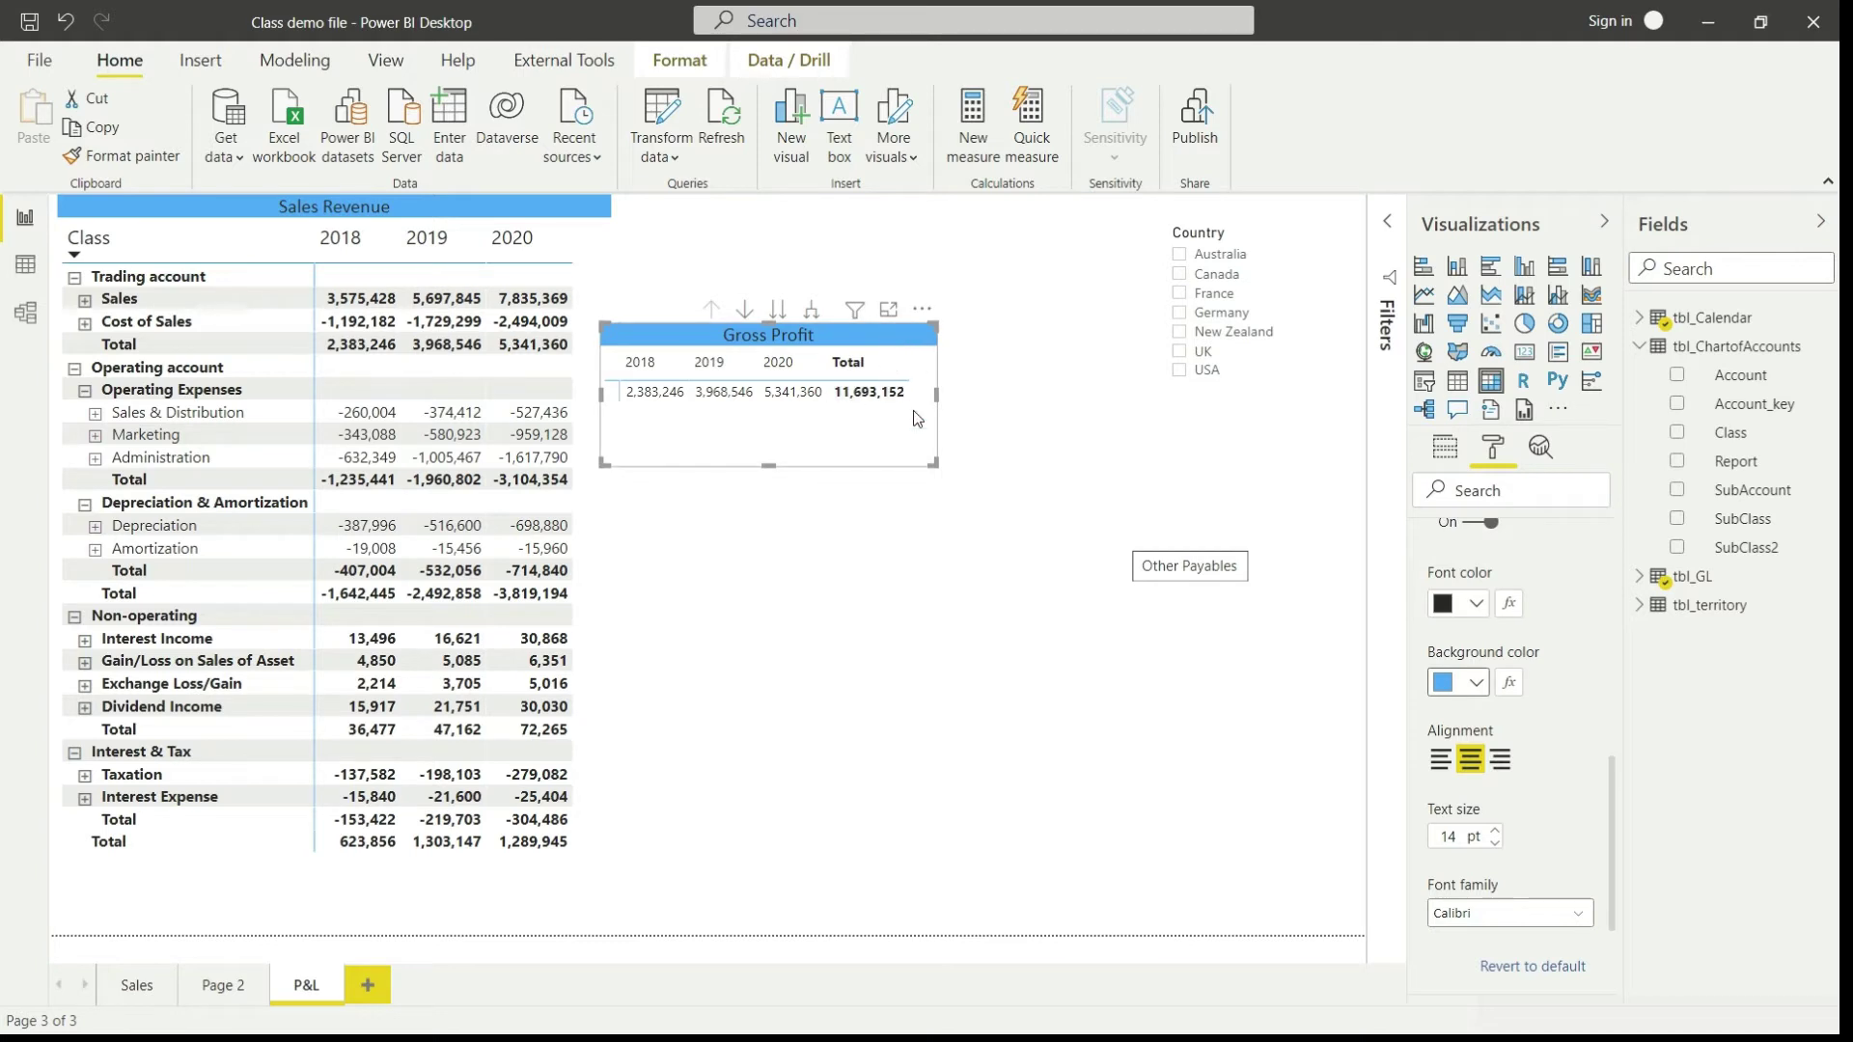
scroll(1482, 589, up, 4)
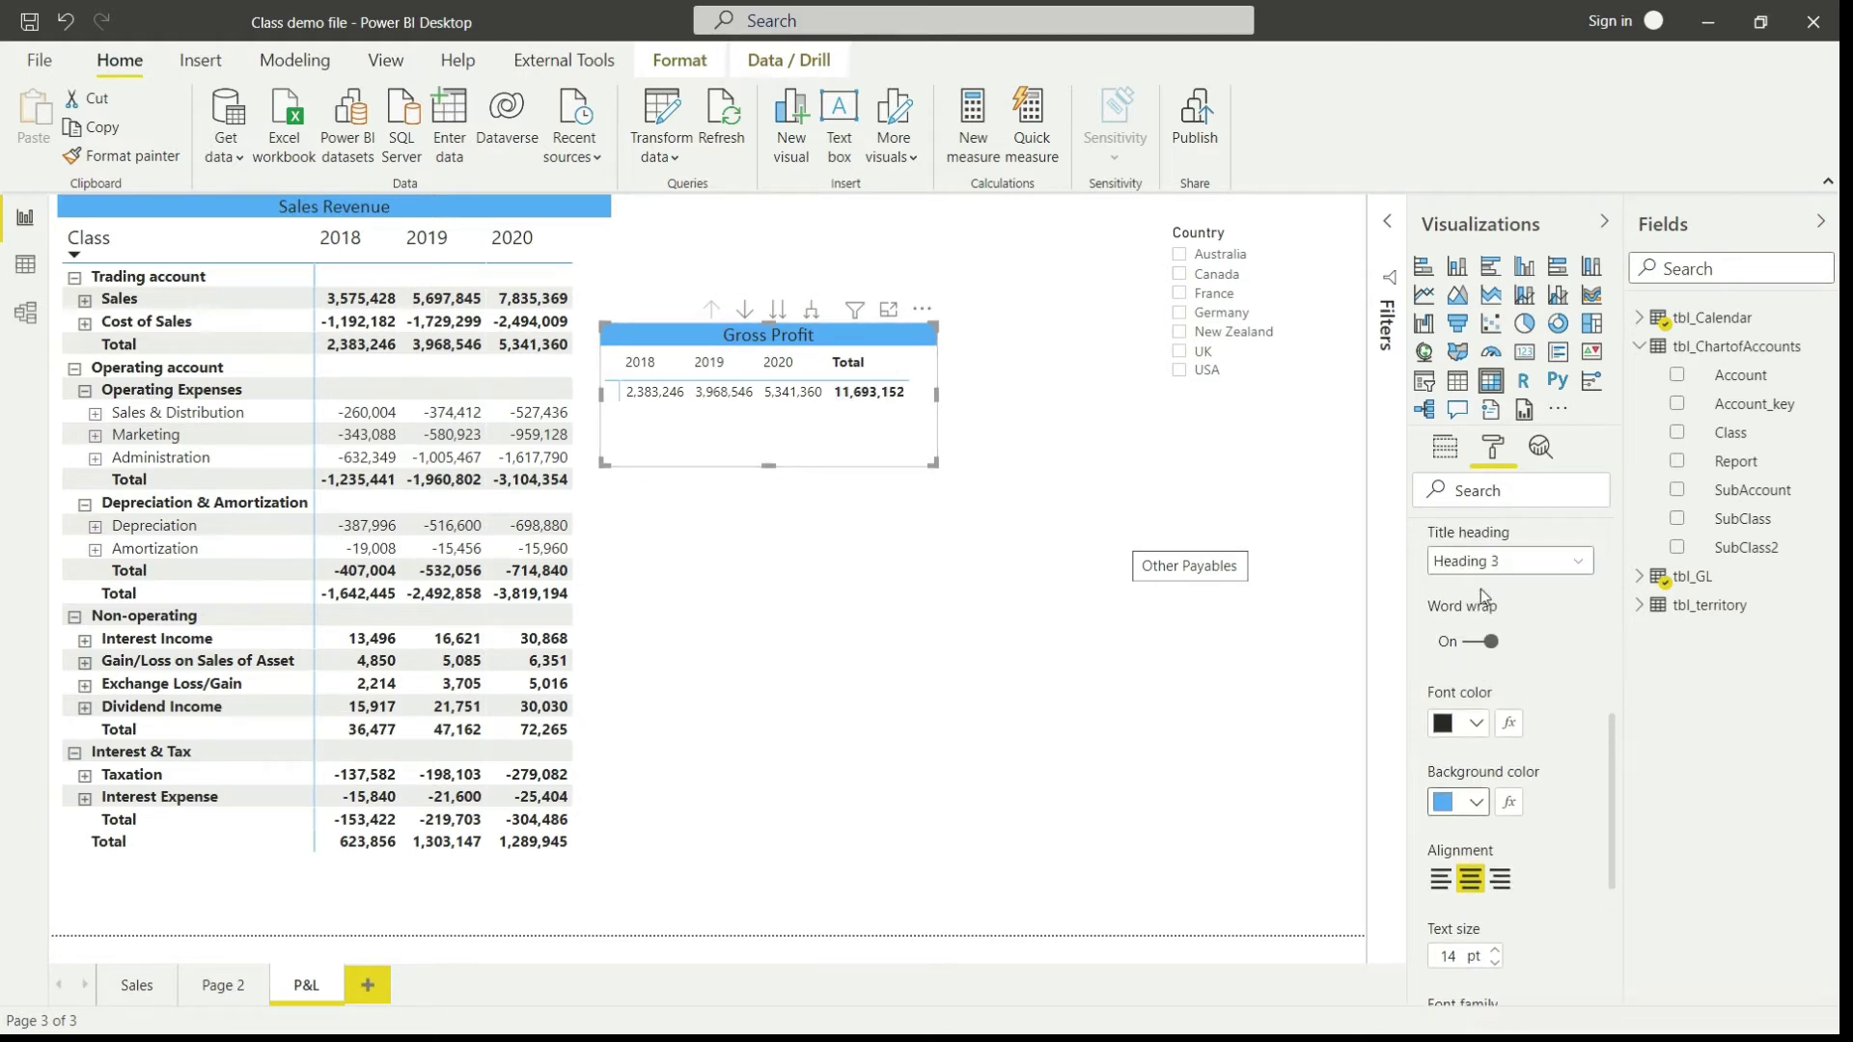
click(1436, 660)
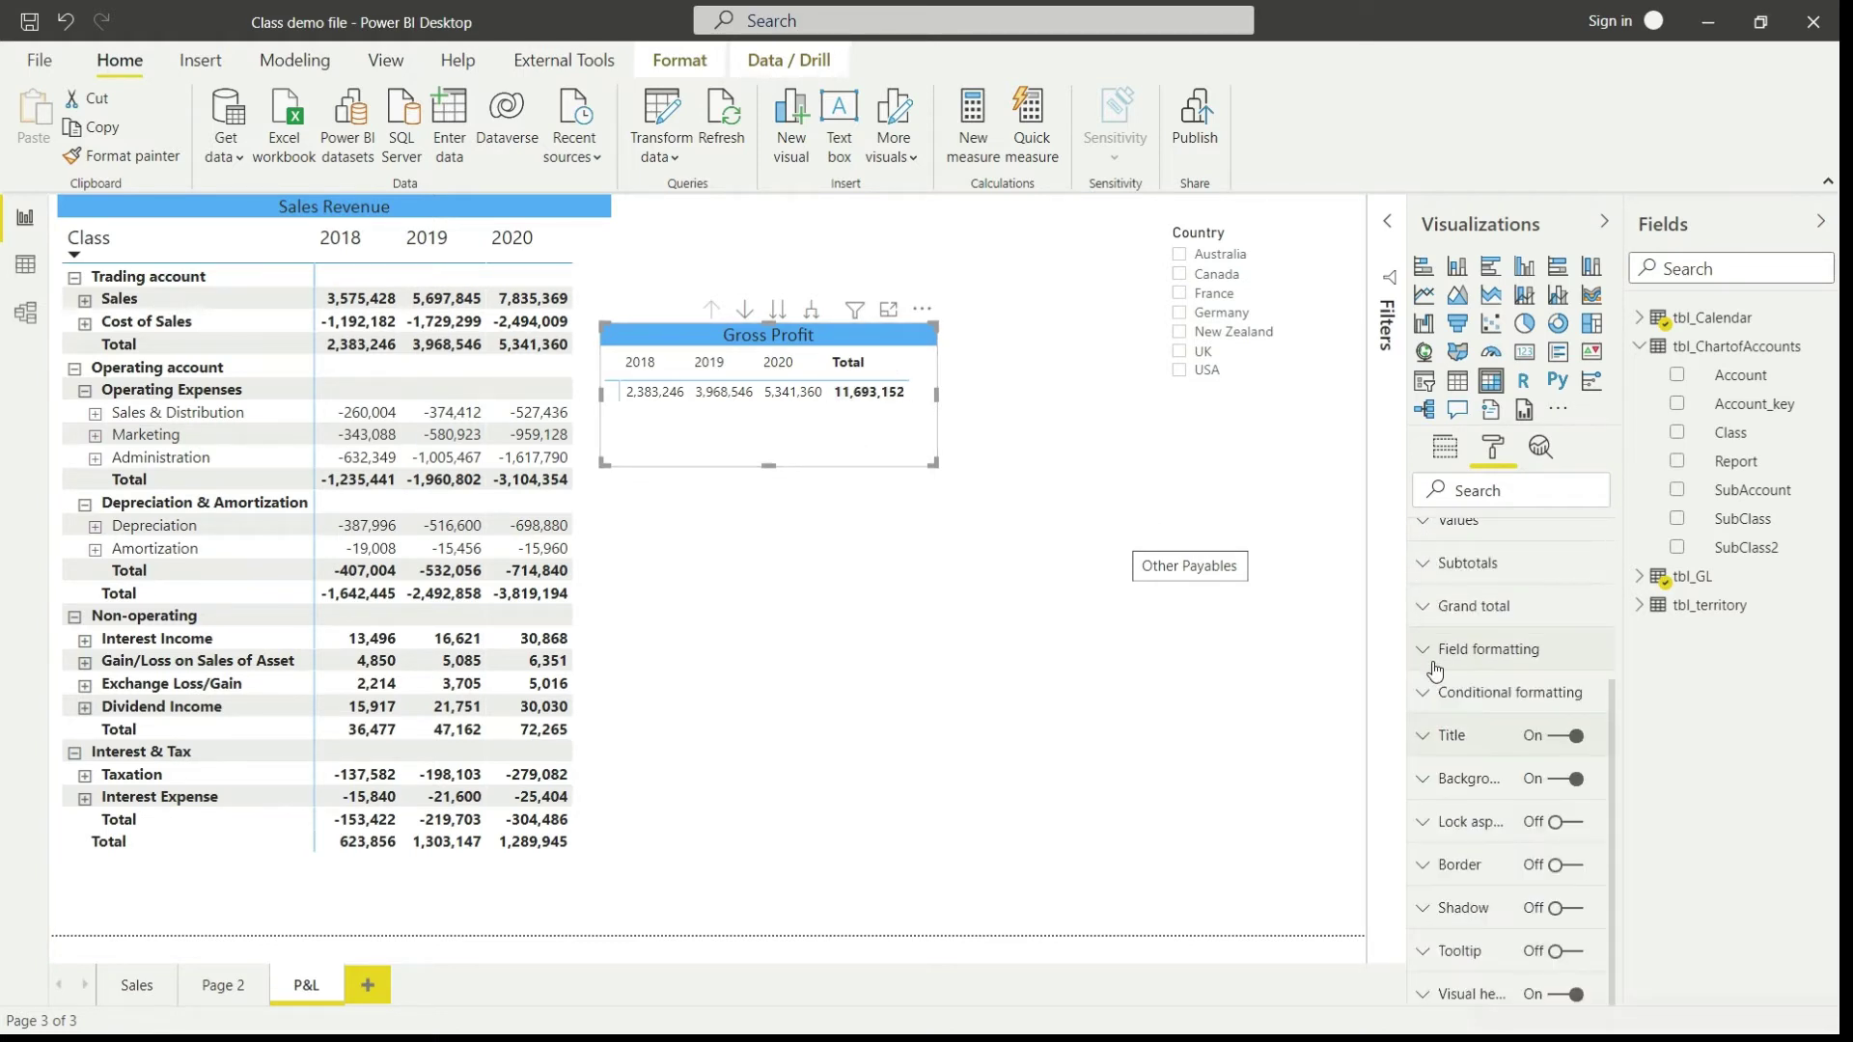
Turn off column subtotals for the Gross Profit matrix
scroll(1469, 724, up, 2)
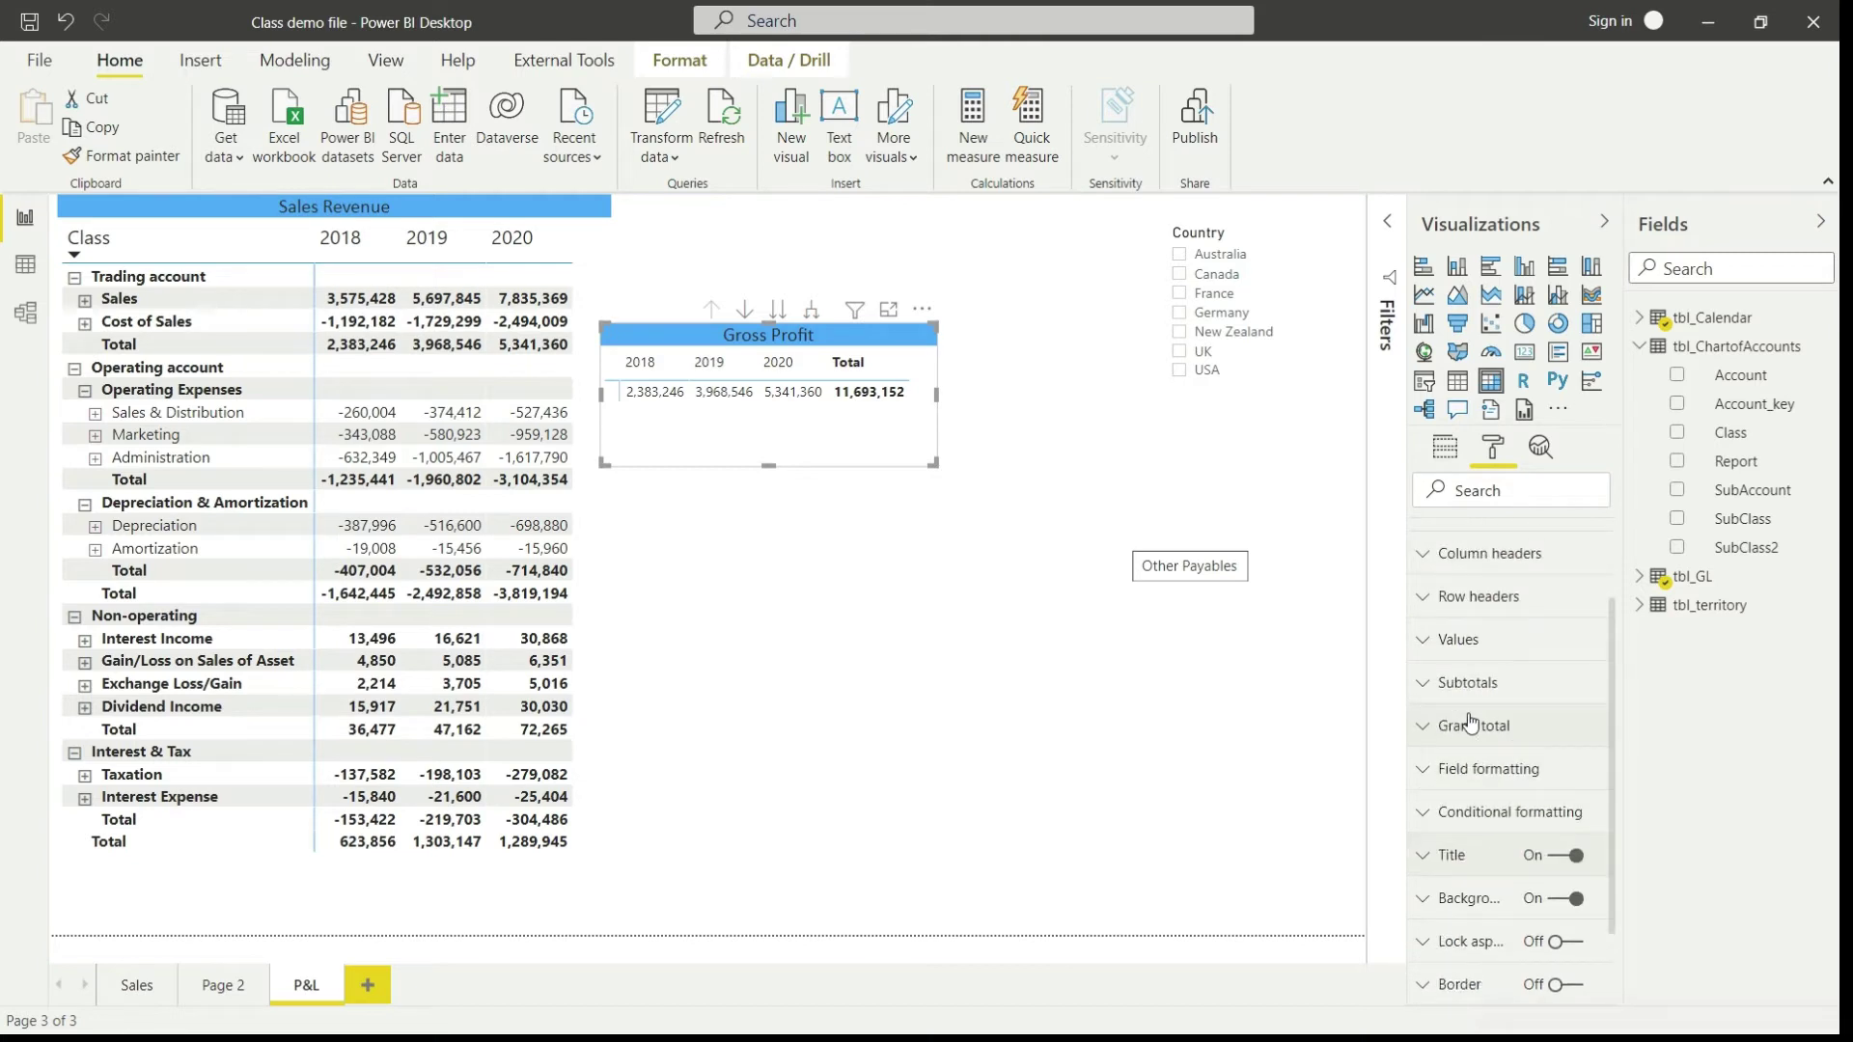
click(1430, 687)
scroll(1496, 719, down, 2)
click(1477, 641)
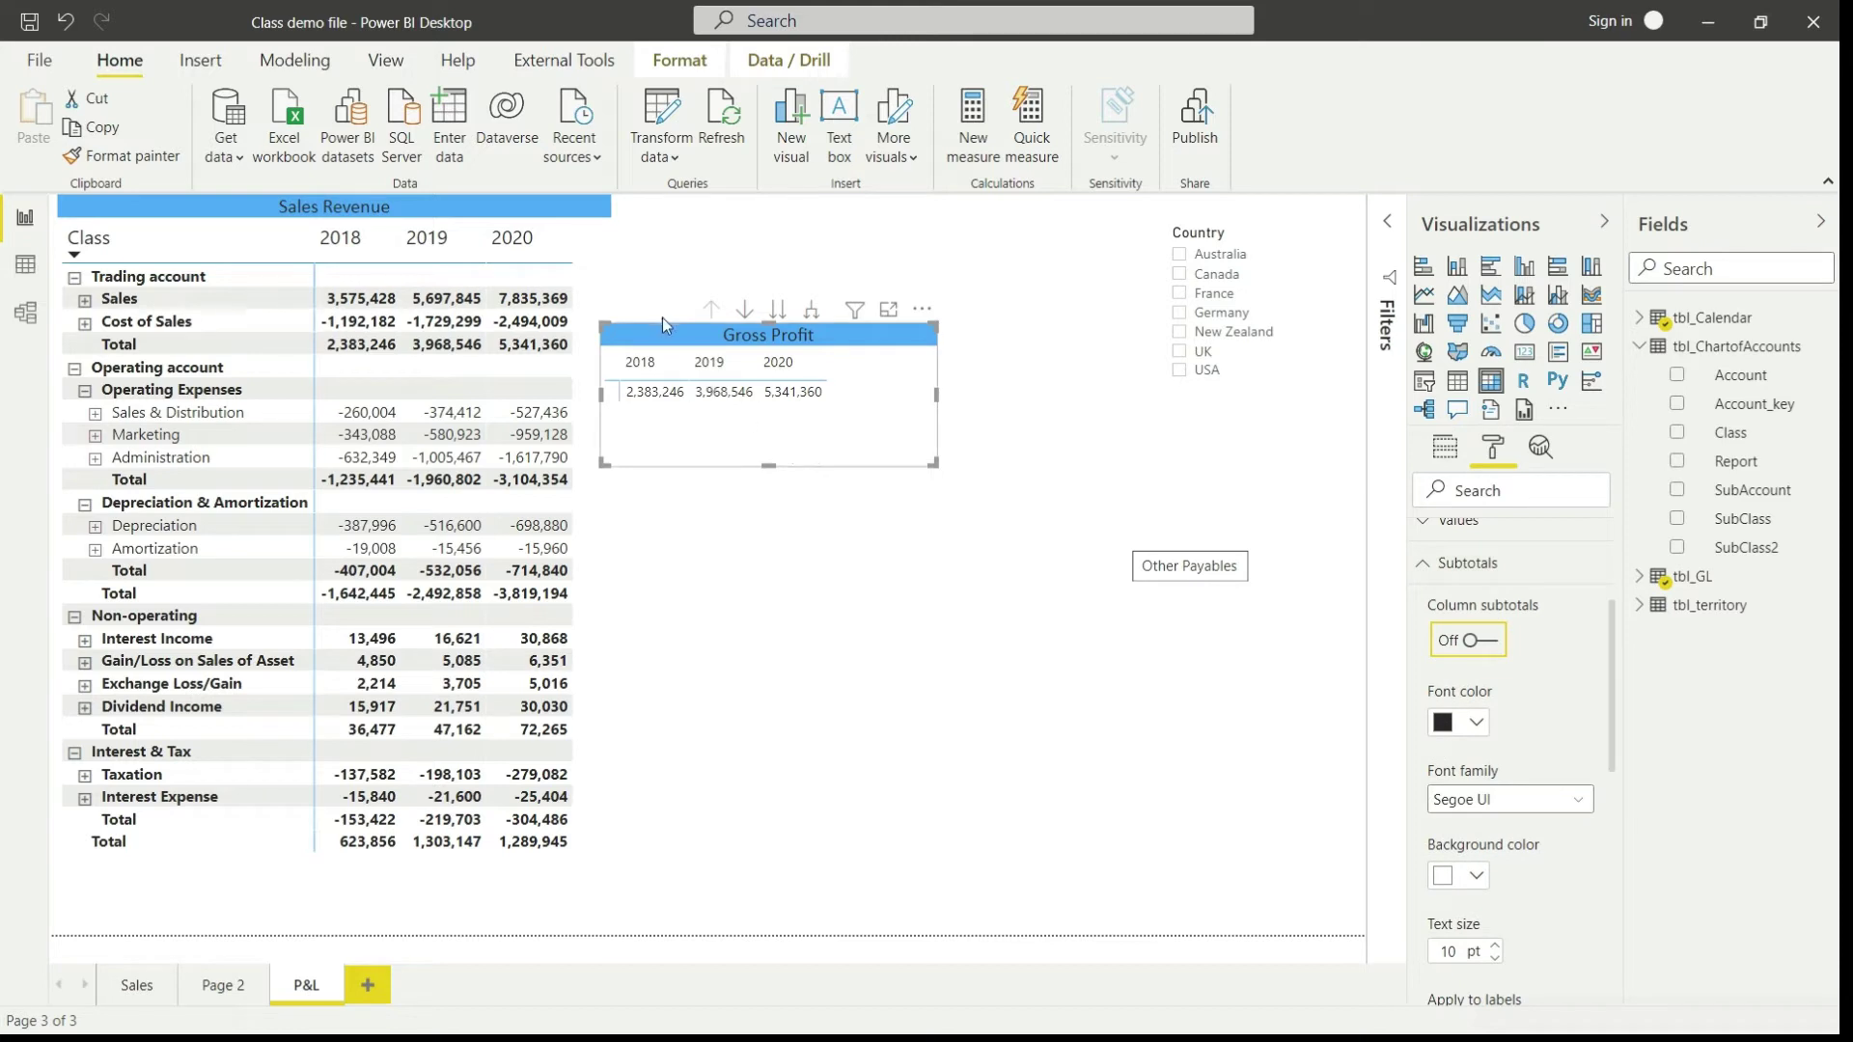
Move the Gross Profit matrix up level with the Sales Revenue title and shrink its frame tightly around its contents
drag(660, 332, 687, 207)
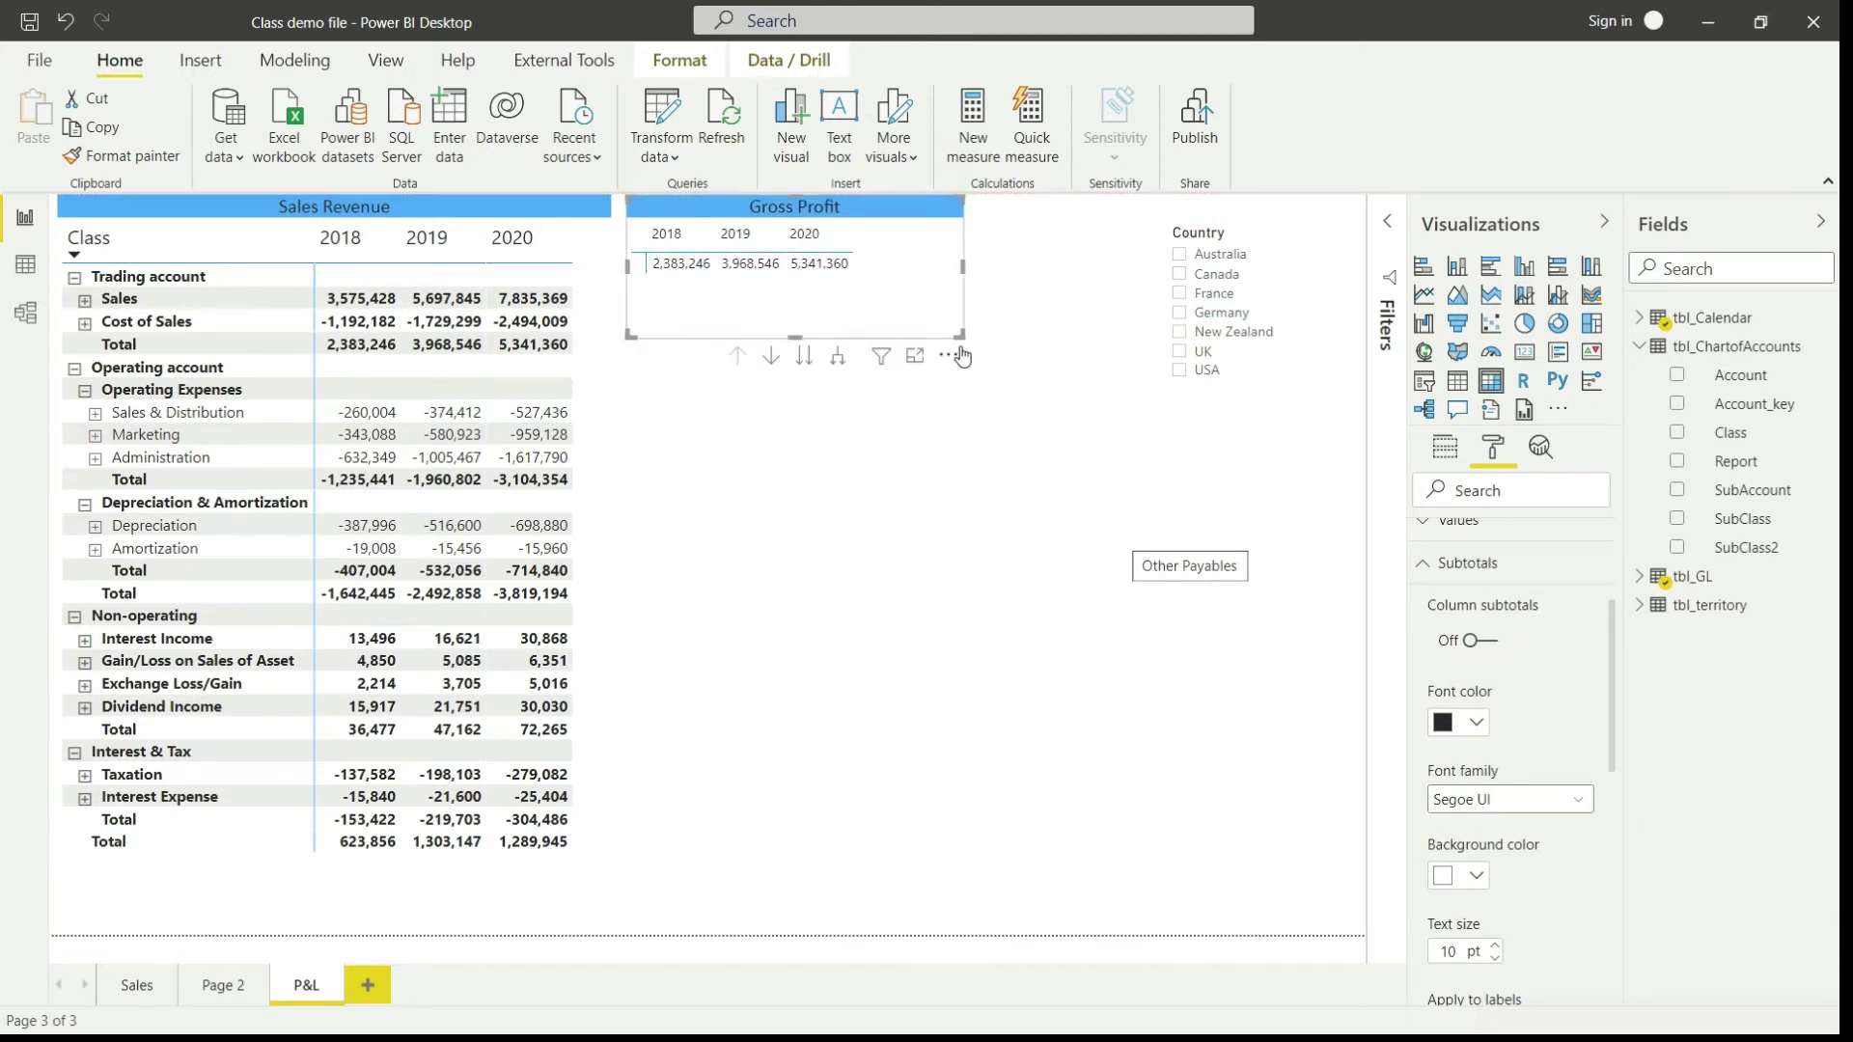
drag(960, 336, 874, 286)
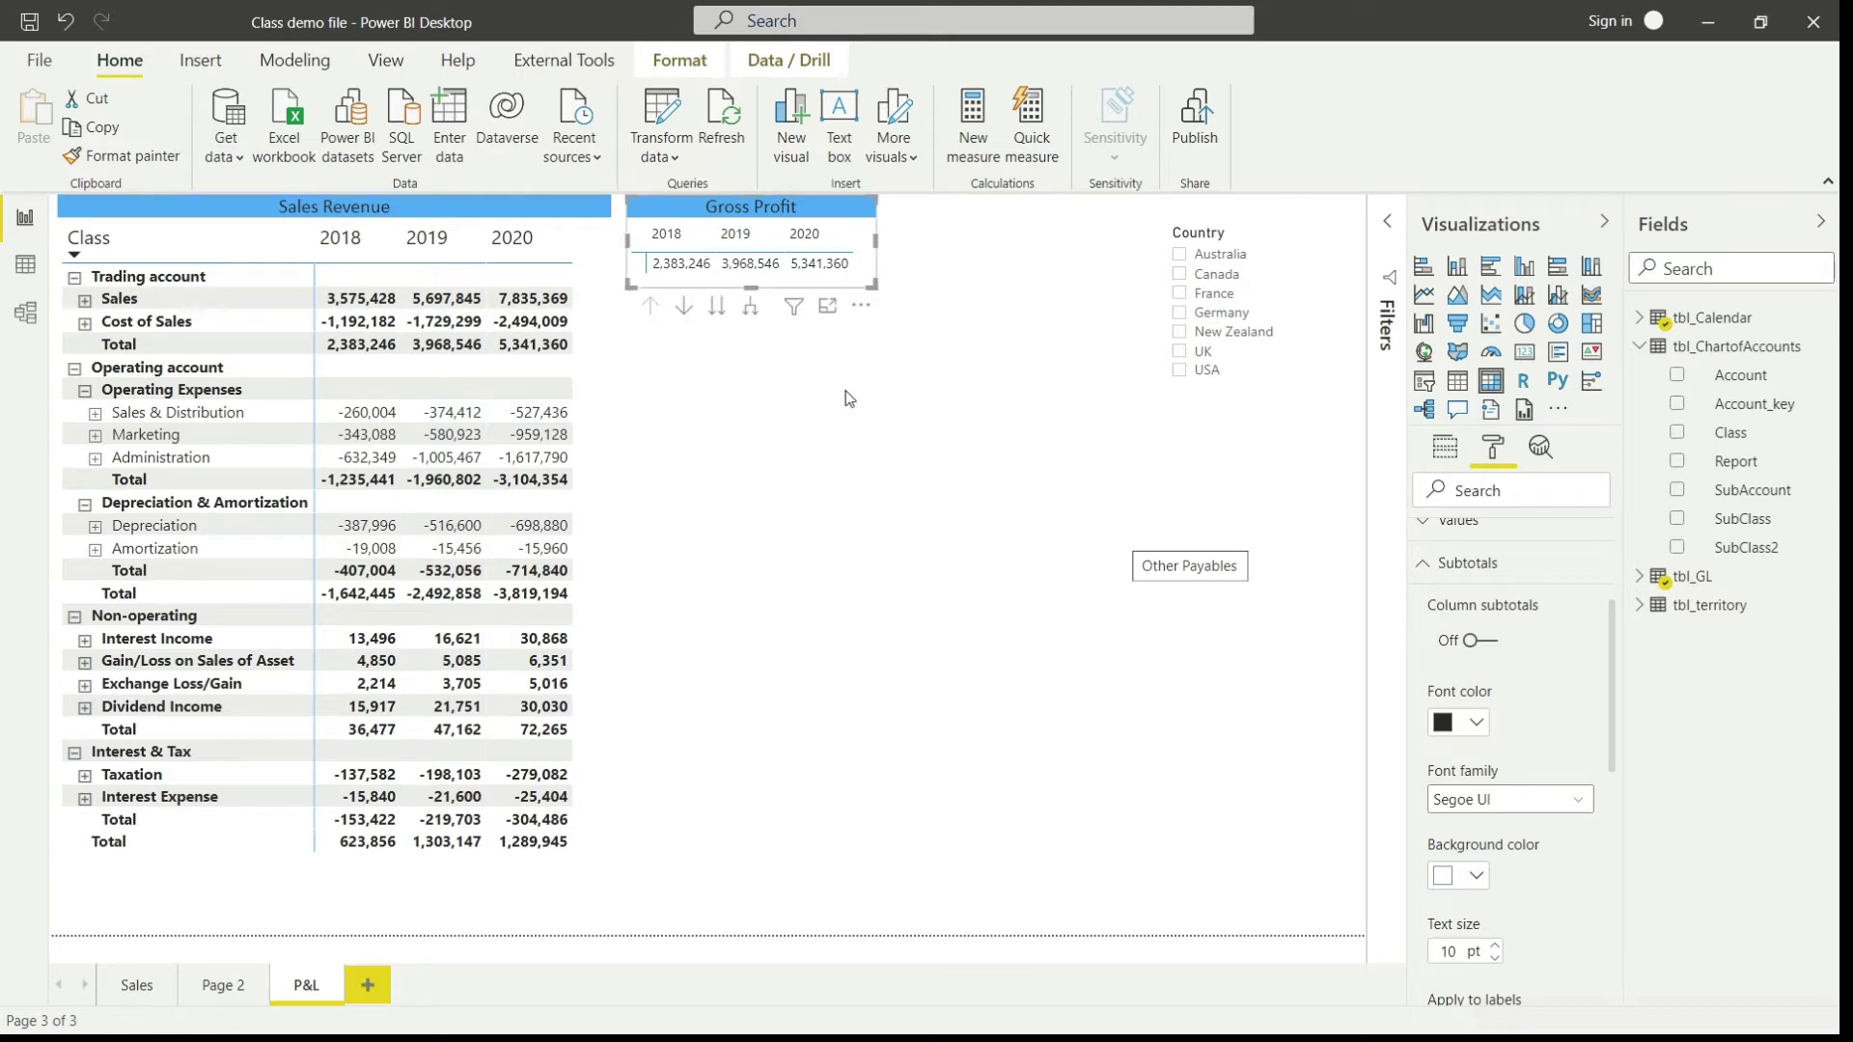
click(792, 406)
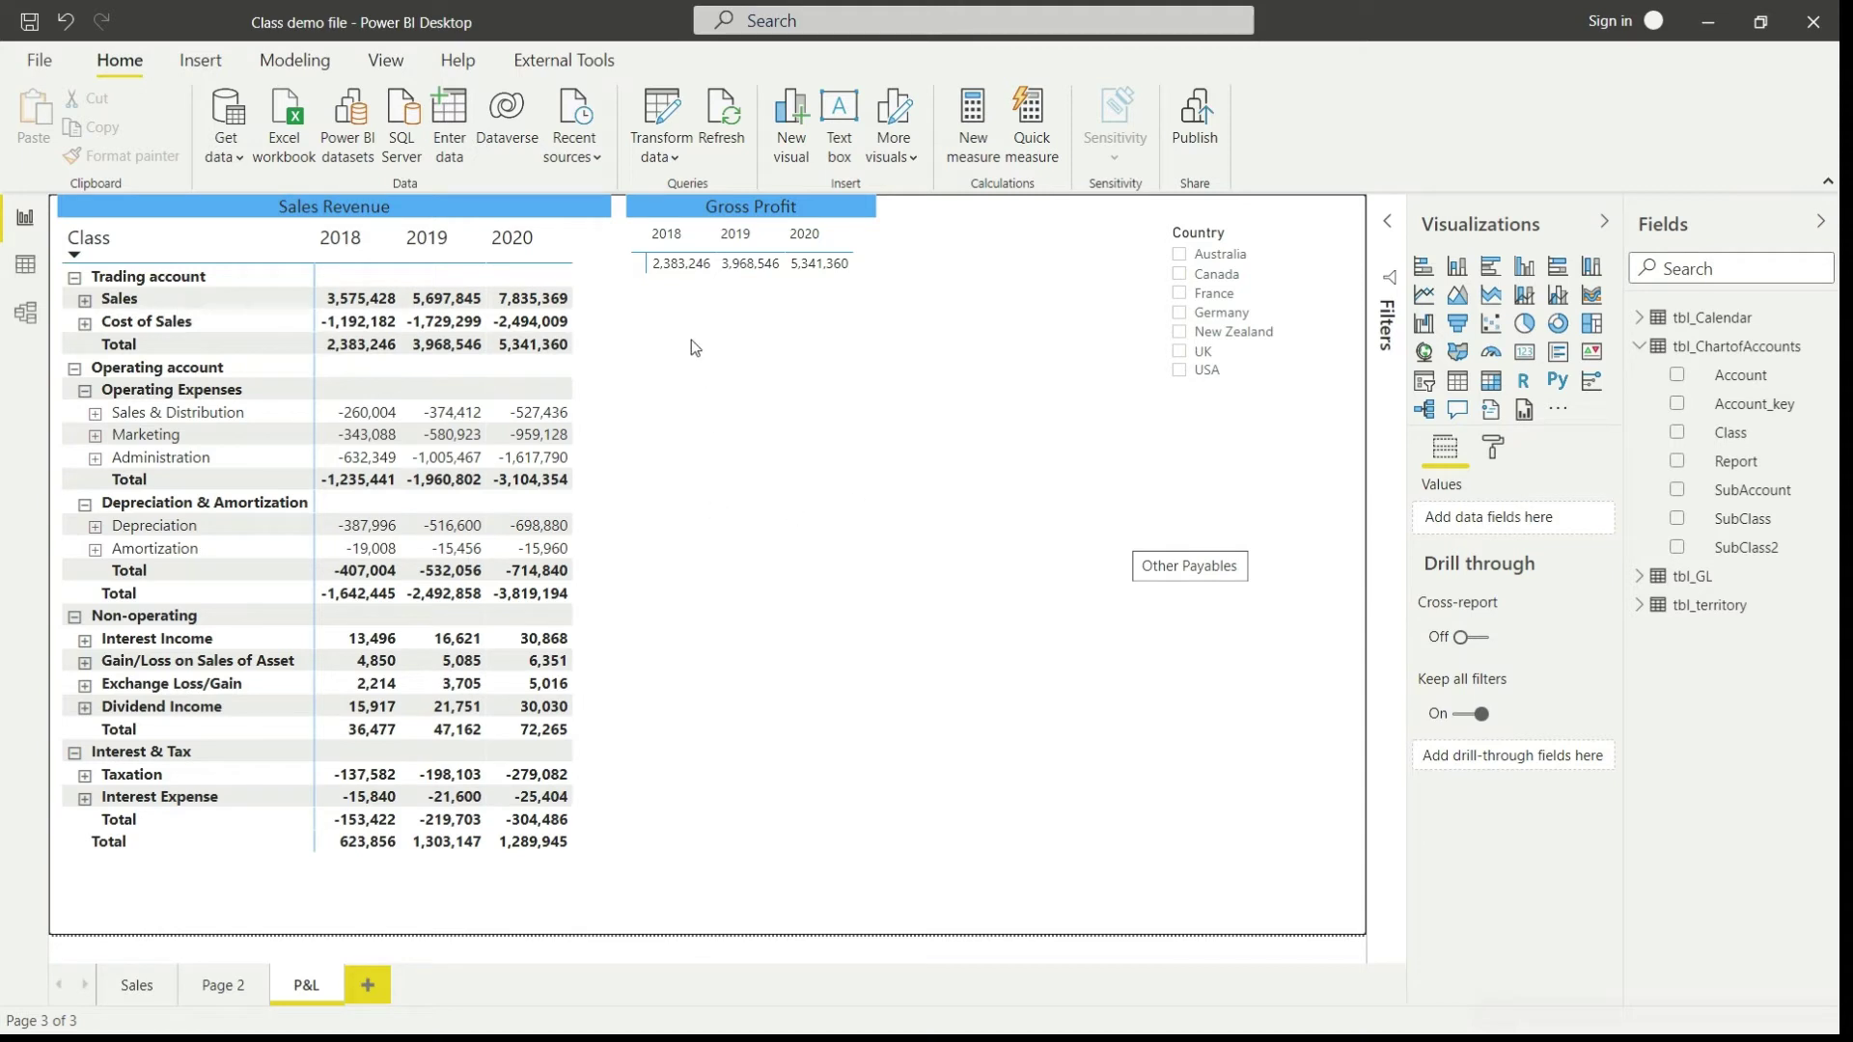
Duplicate the Gross Profit matrix and place the copy directly below the original
click(691, 216)
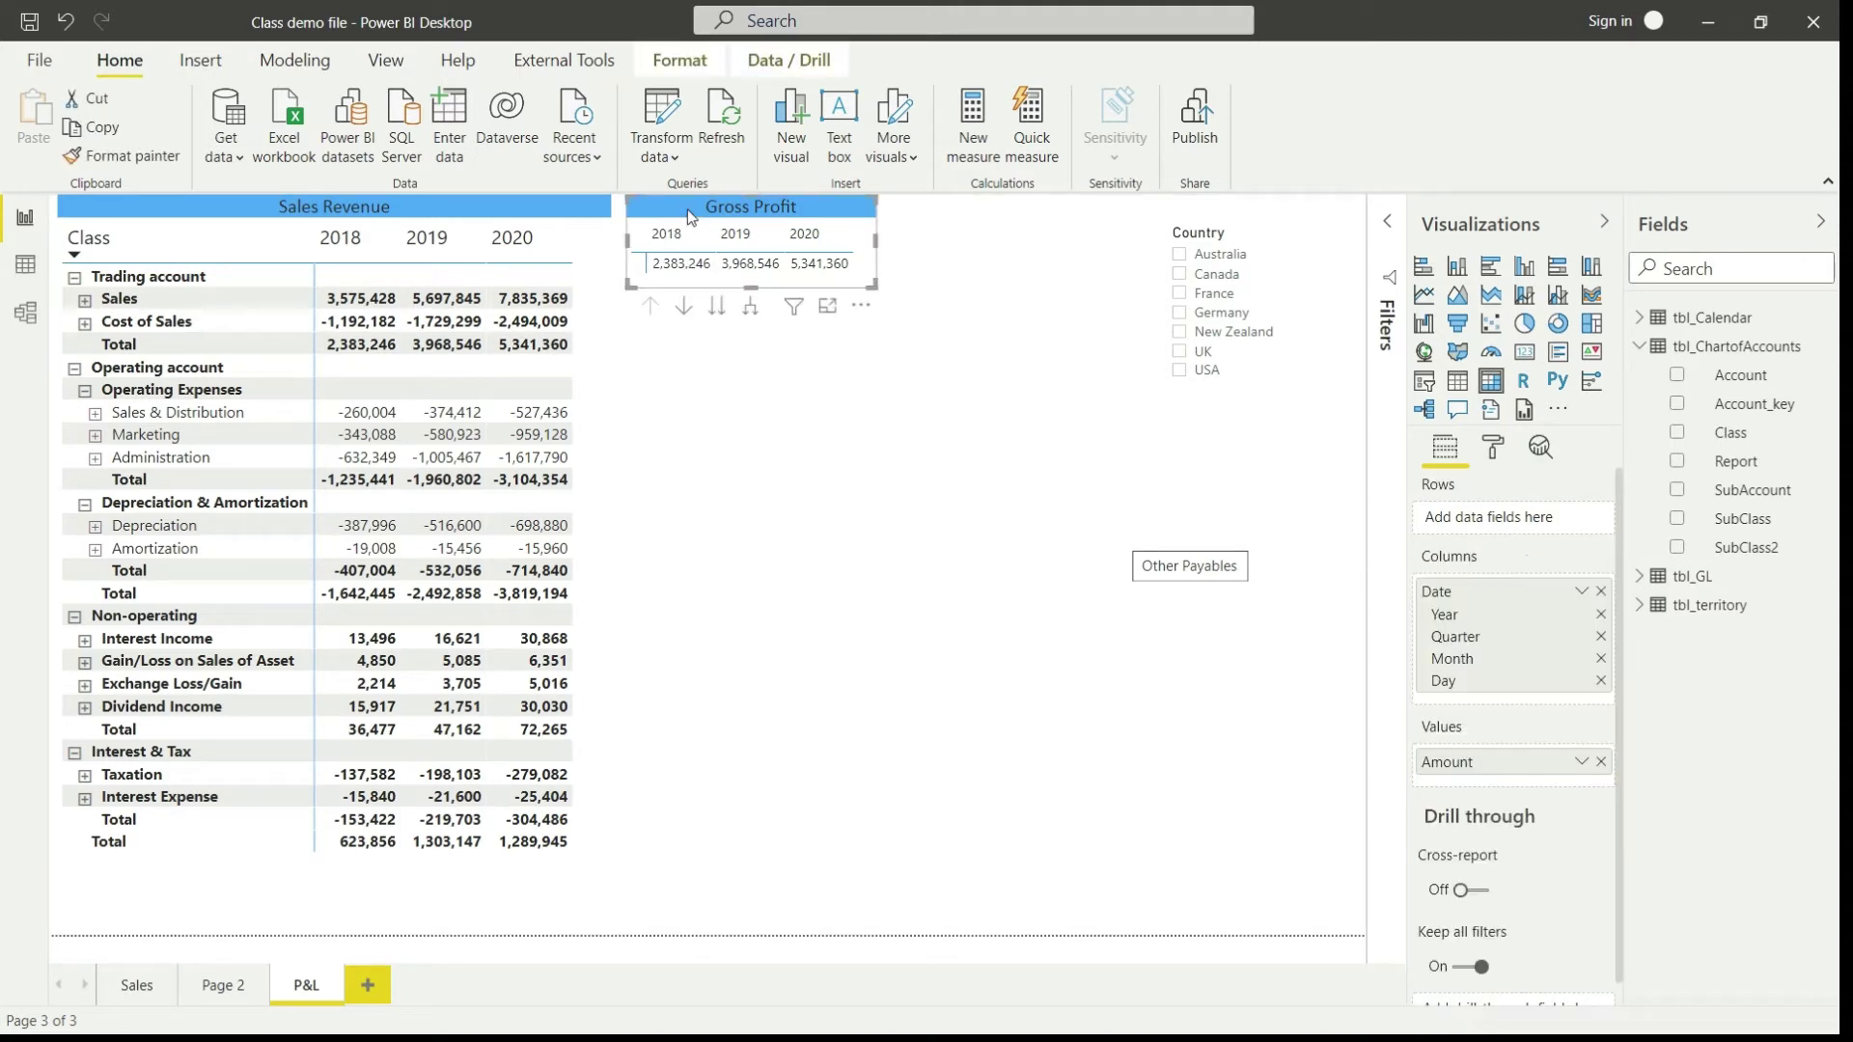
key(ctrl+c)
key(ctrl+v)
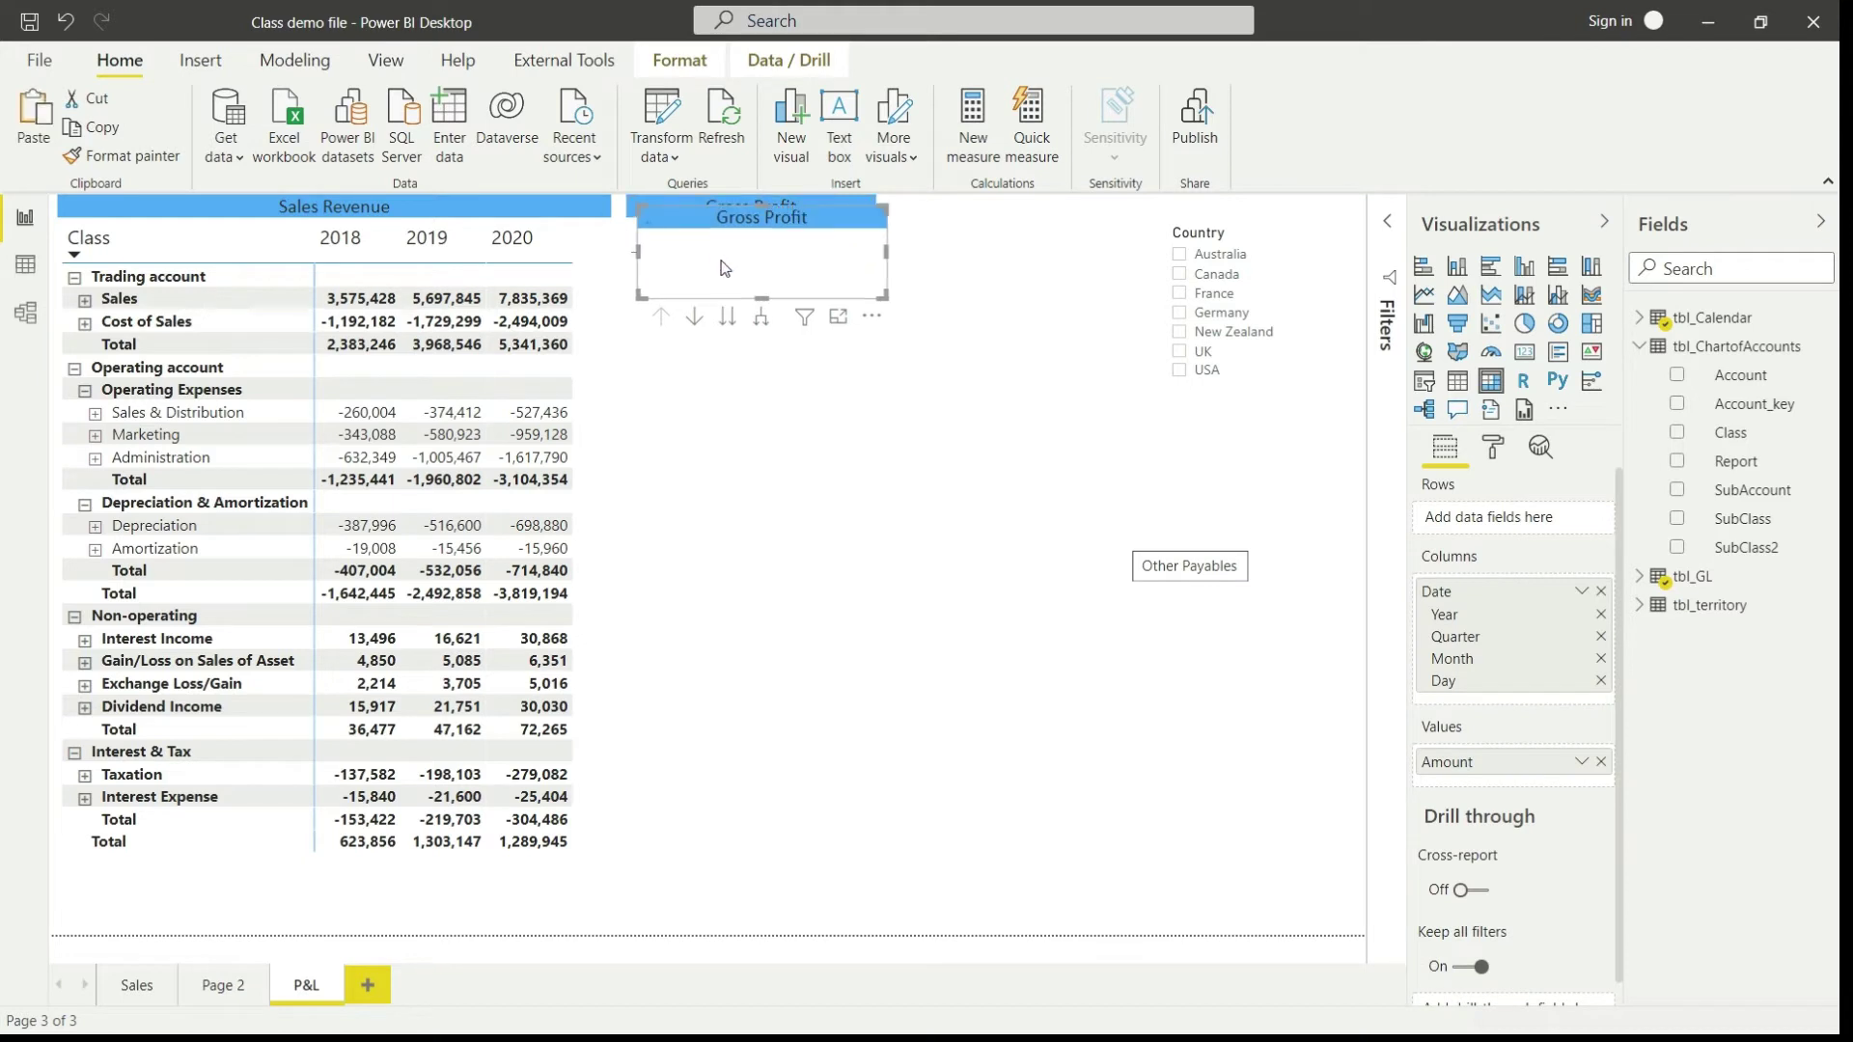
drag(691, 236, 676, 321)
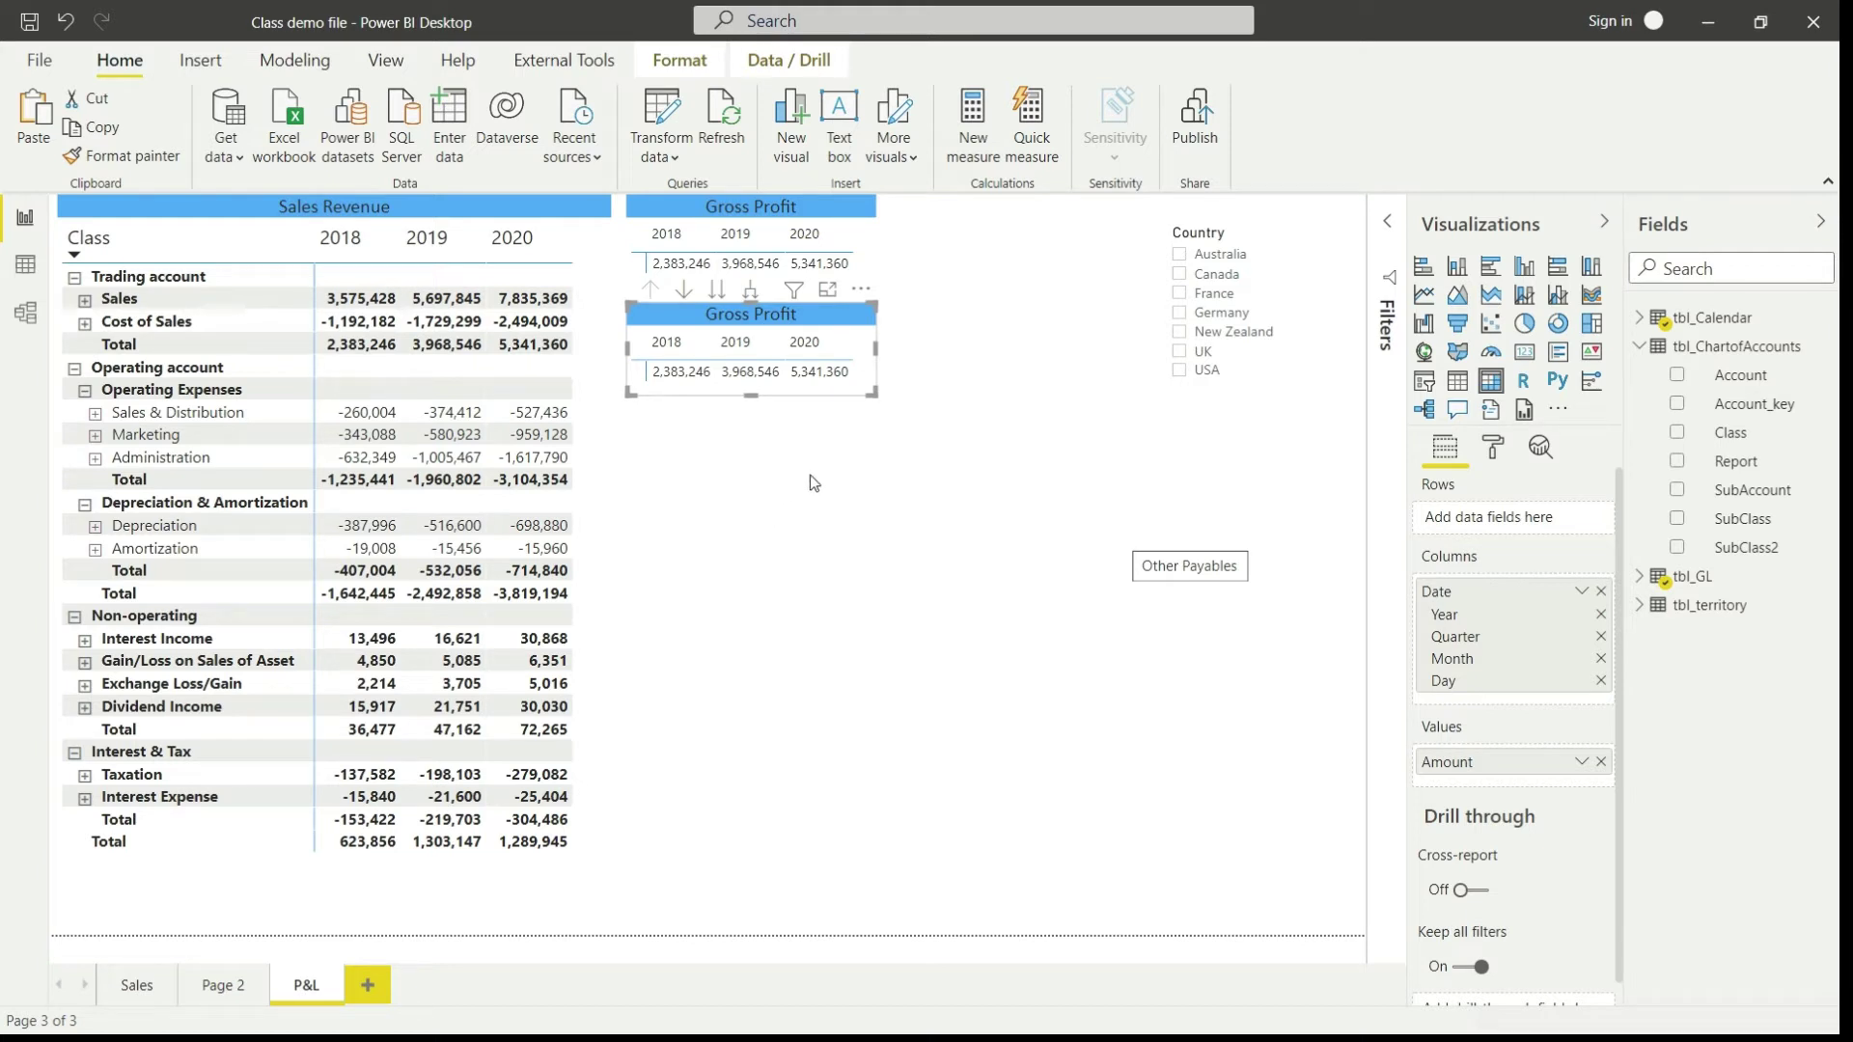
Examine the profit and loss classes and subclasses in the tbl_ChartofAccounts data, and return to the report page
click(25, 265)
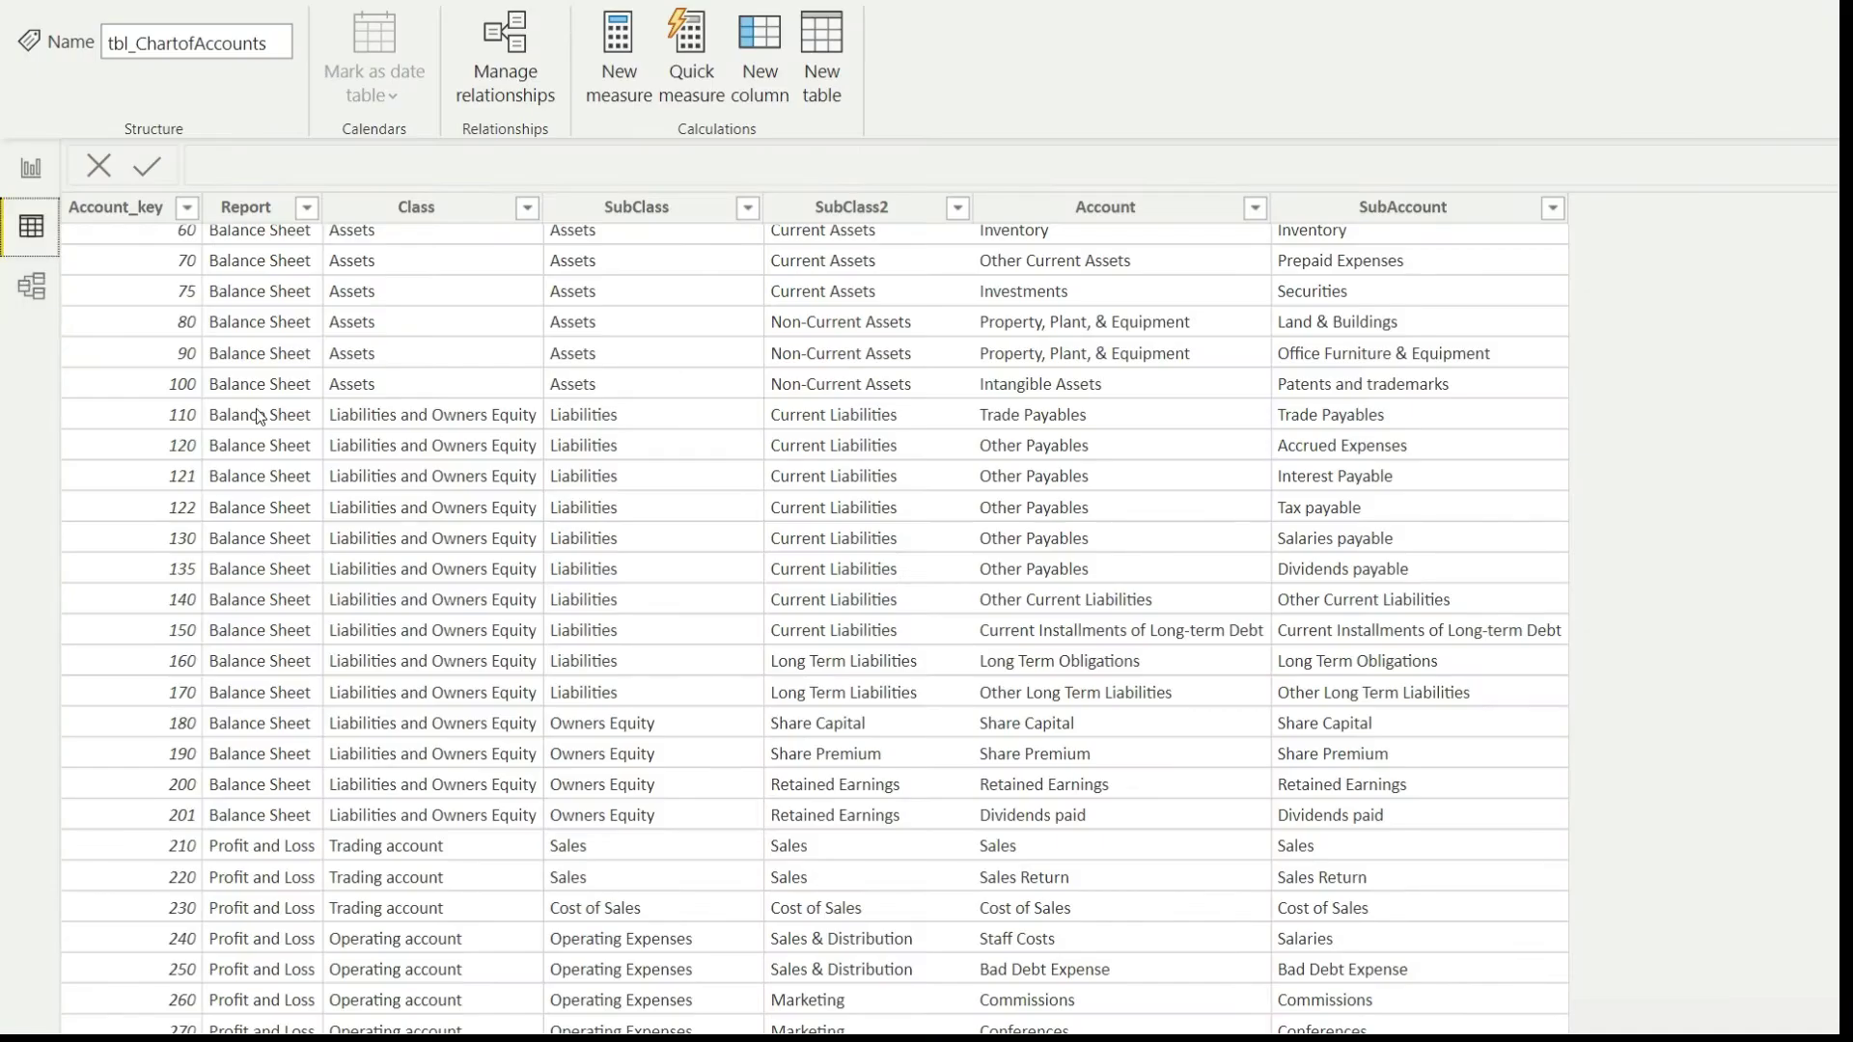
scroll(567, 620, down, 4)
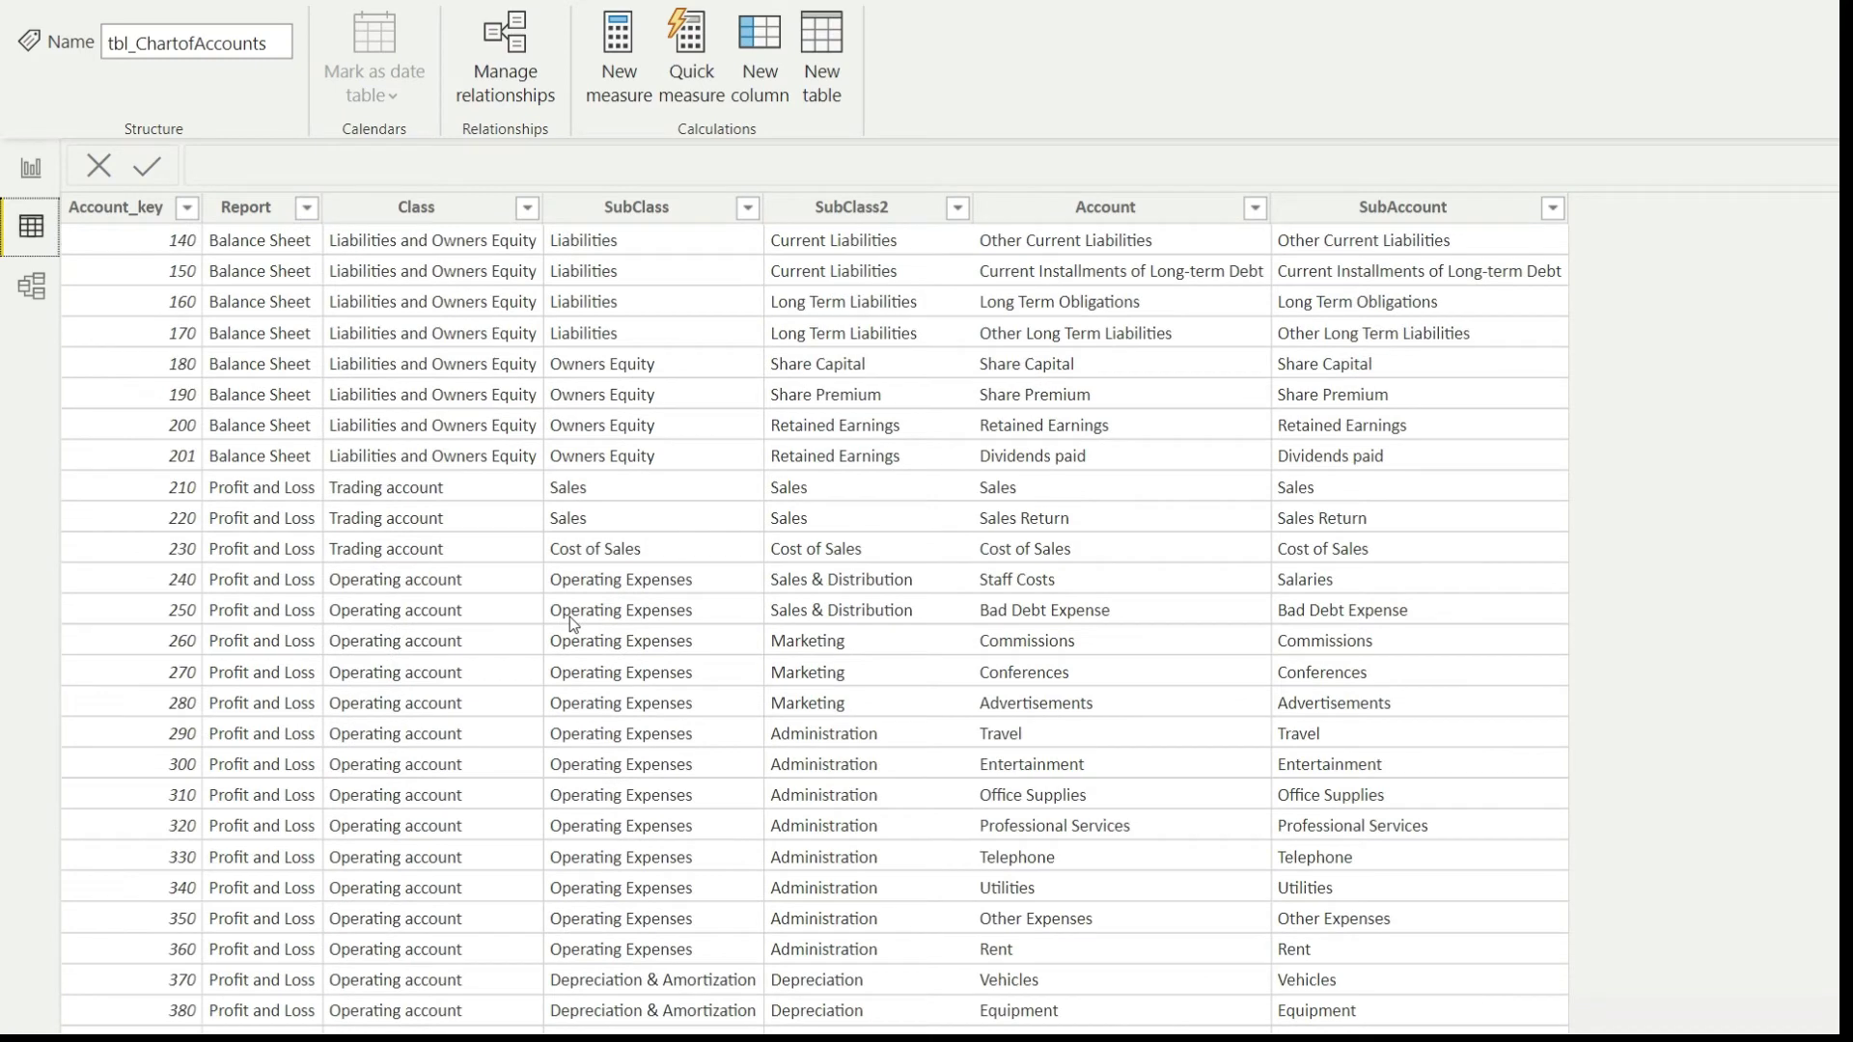
scroll(570, 622, down, 2)
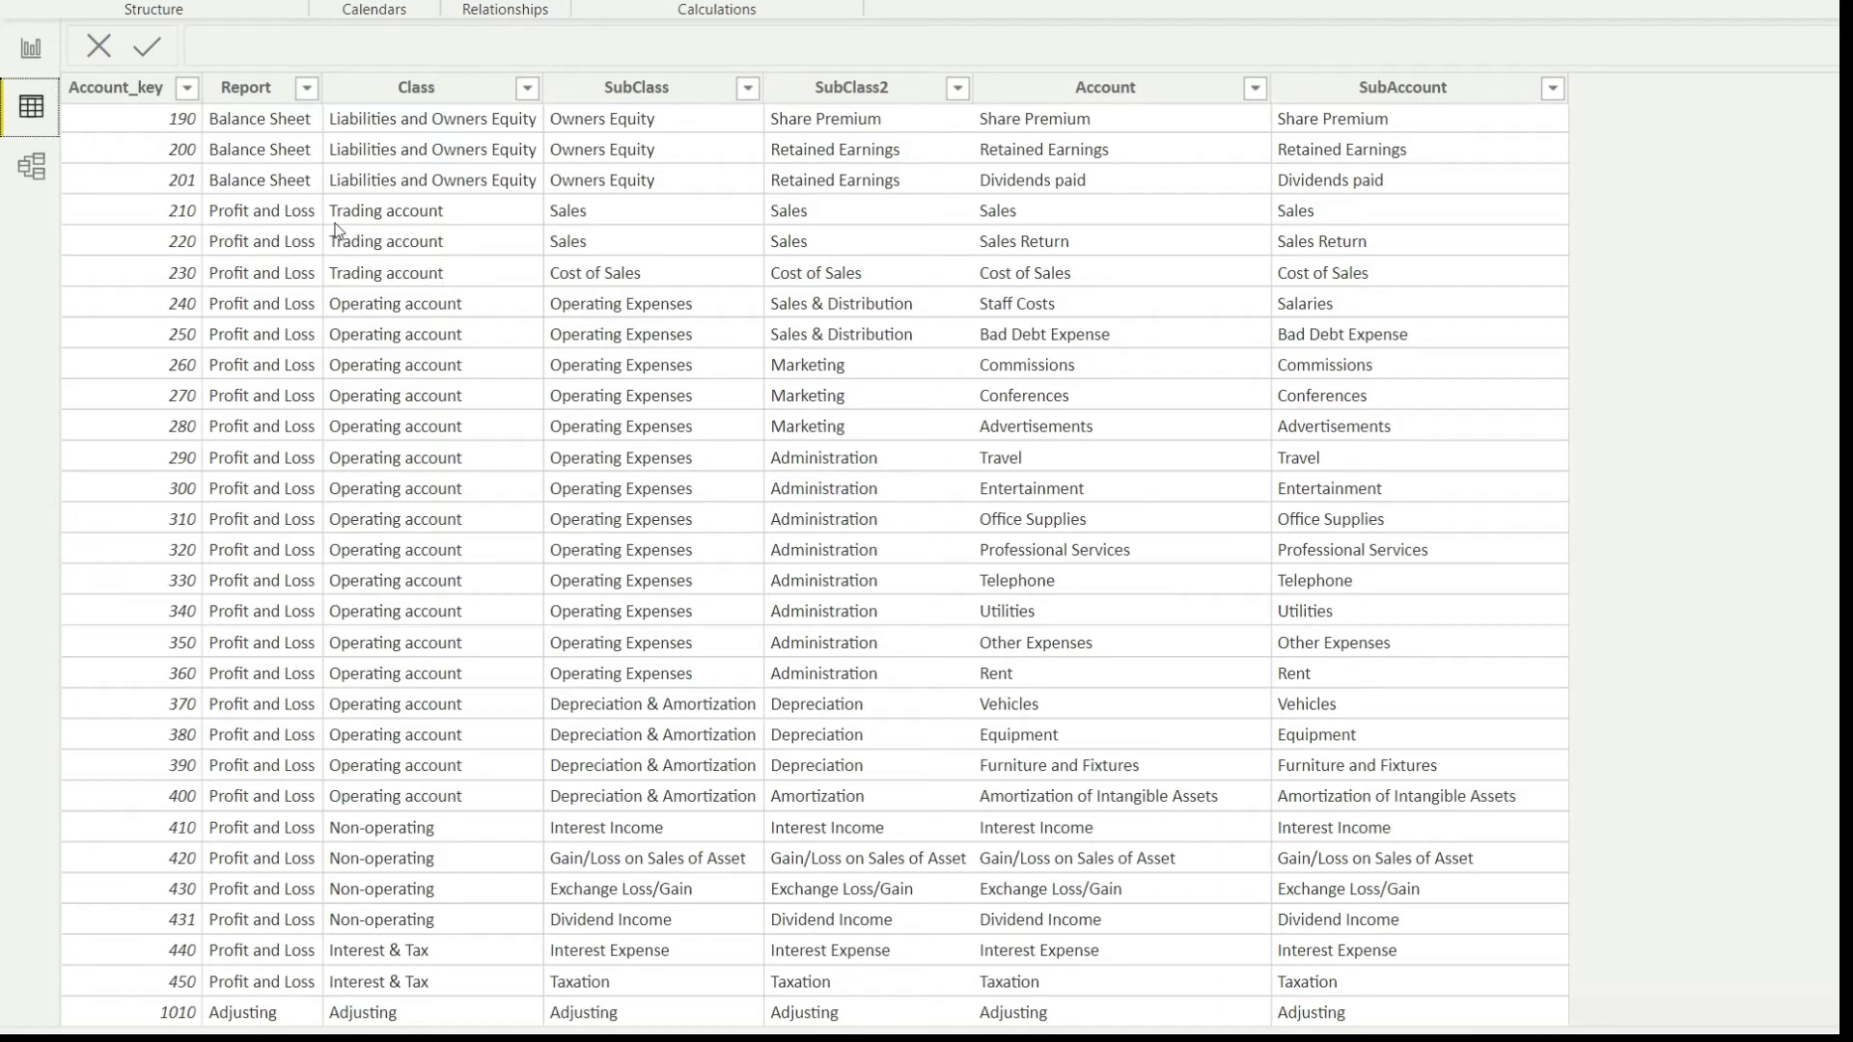
click(31, 48)
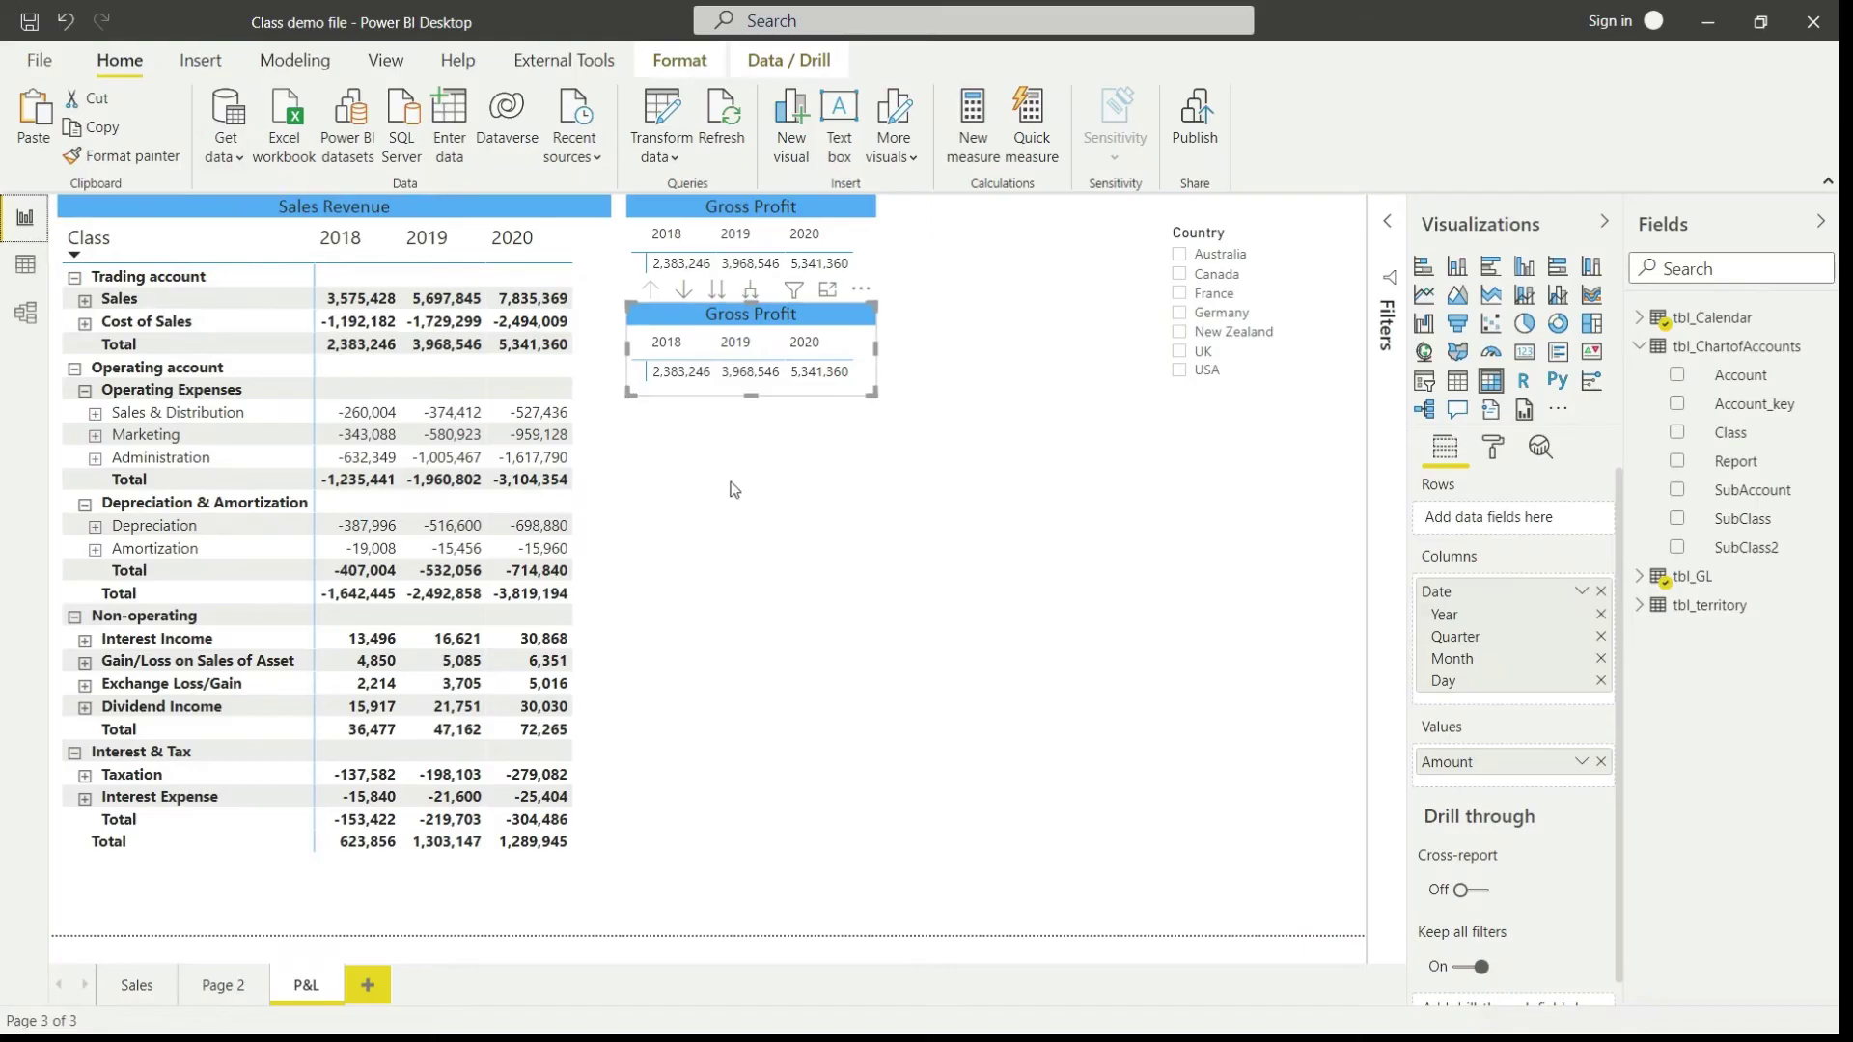
Add Operating account to the copied matrix's Class filter alongside Trading account, and move the copy slightly lower
click(1387, 313)
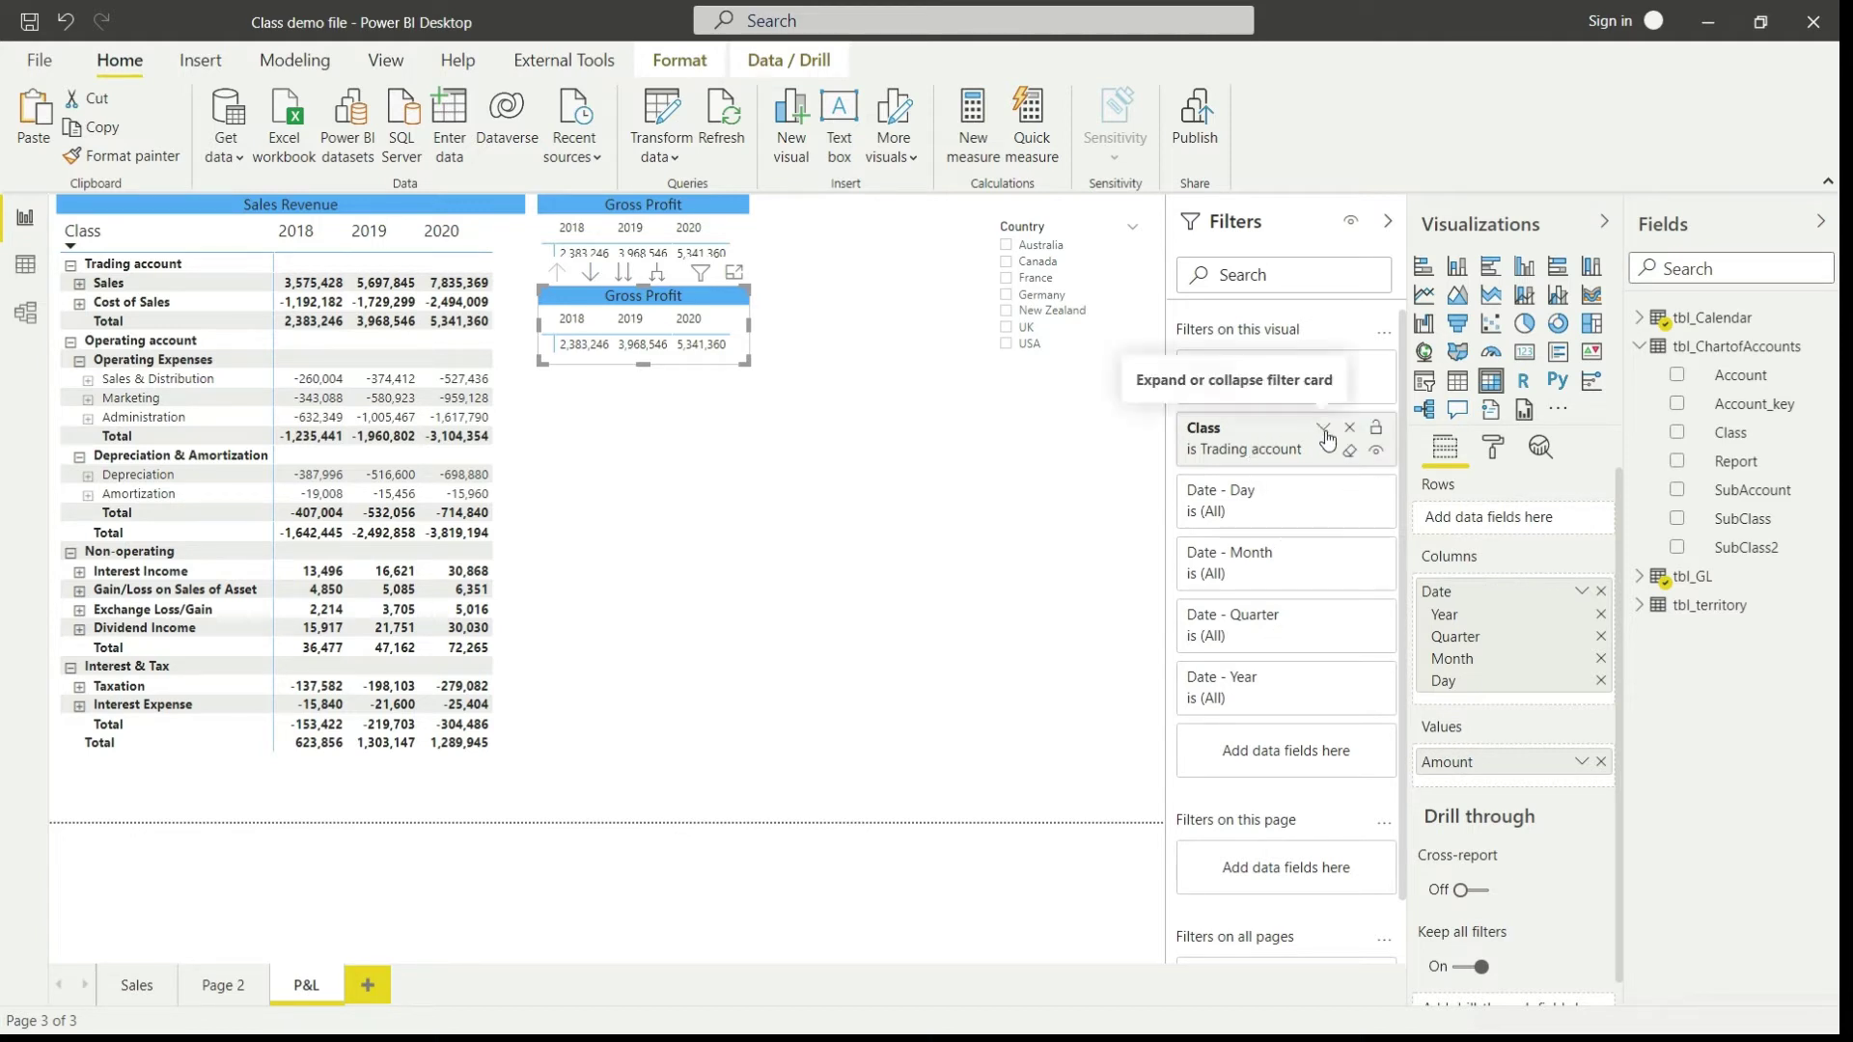
click(1325, 434)
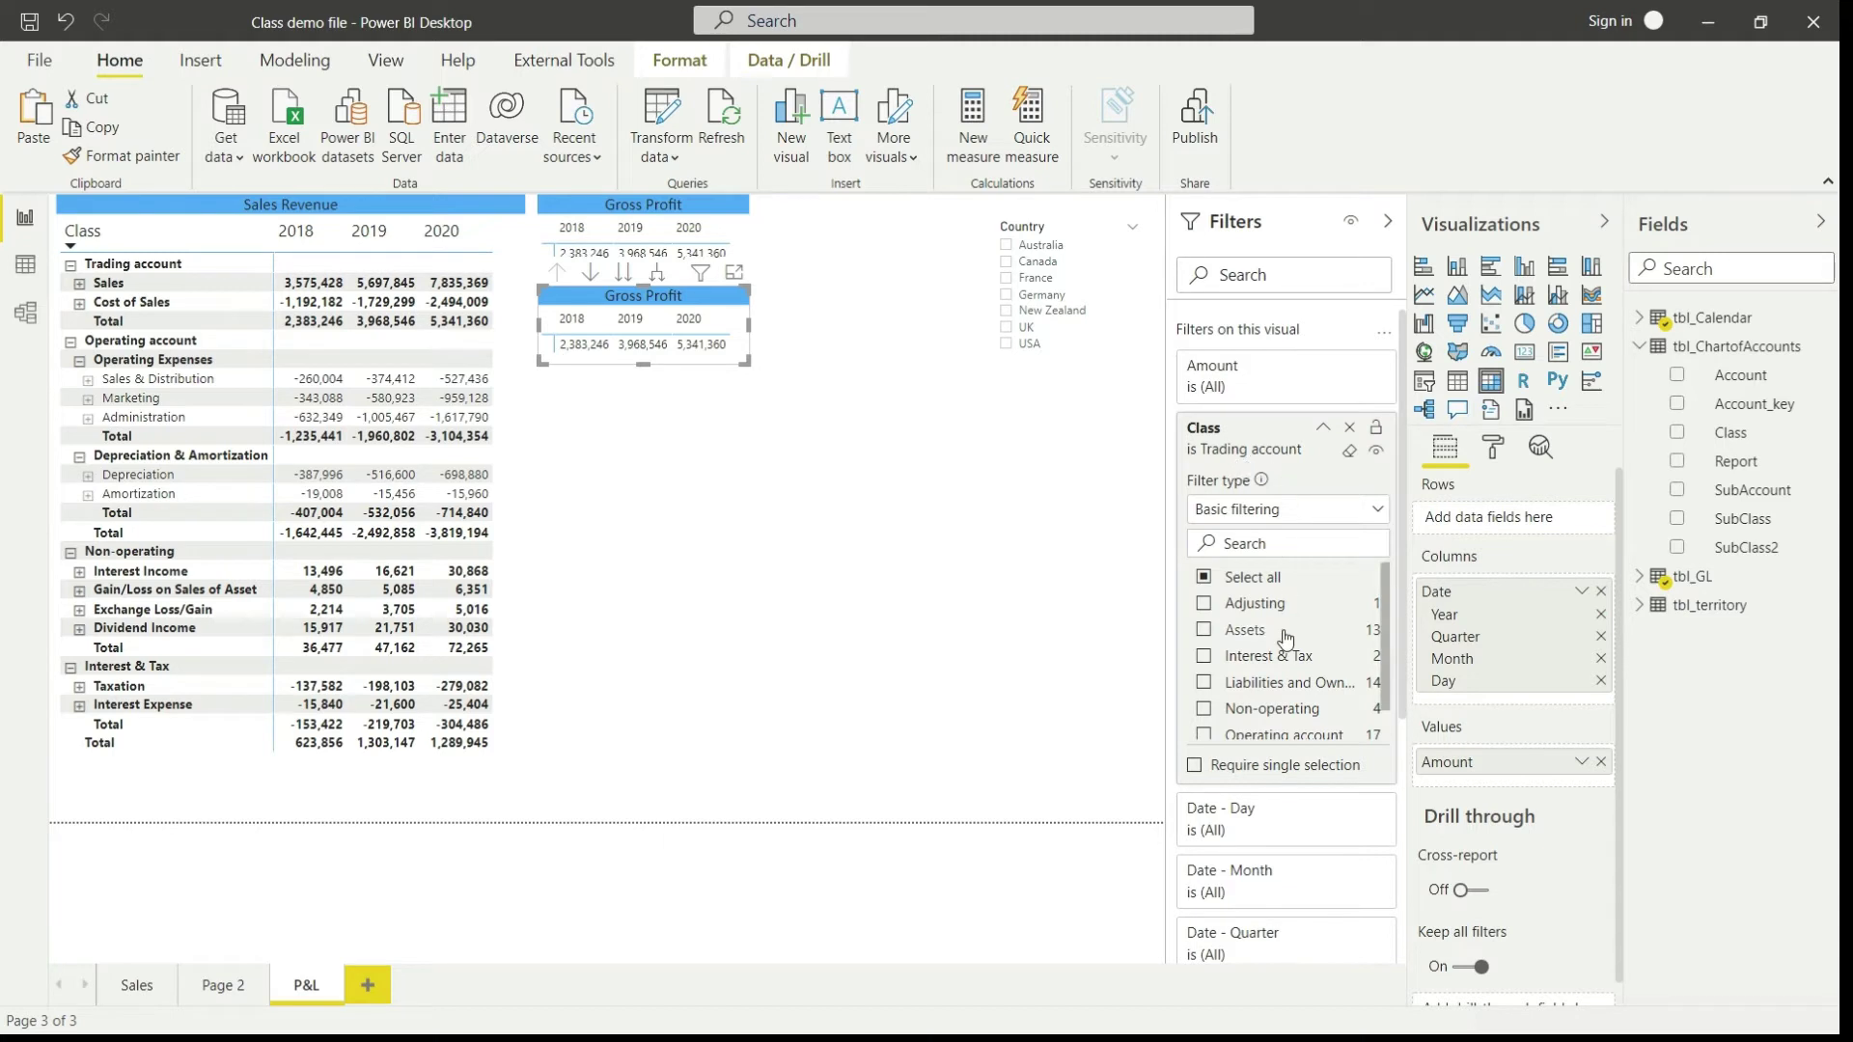
scroll(1277, 680, down, 1)
scroll(1277, 680, down, 2)
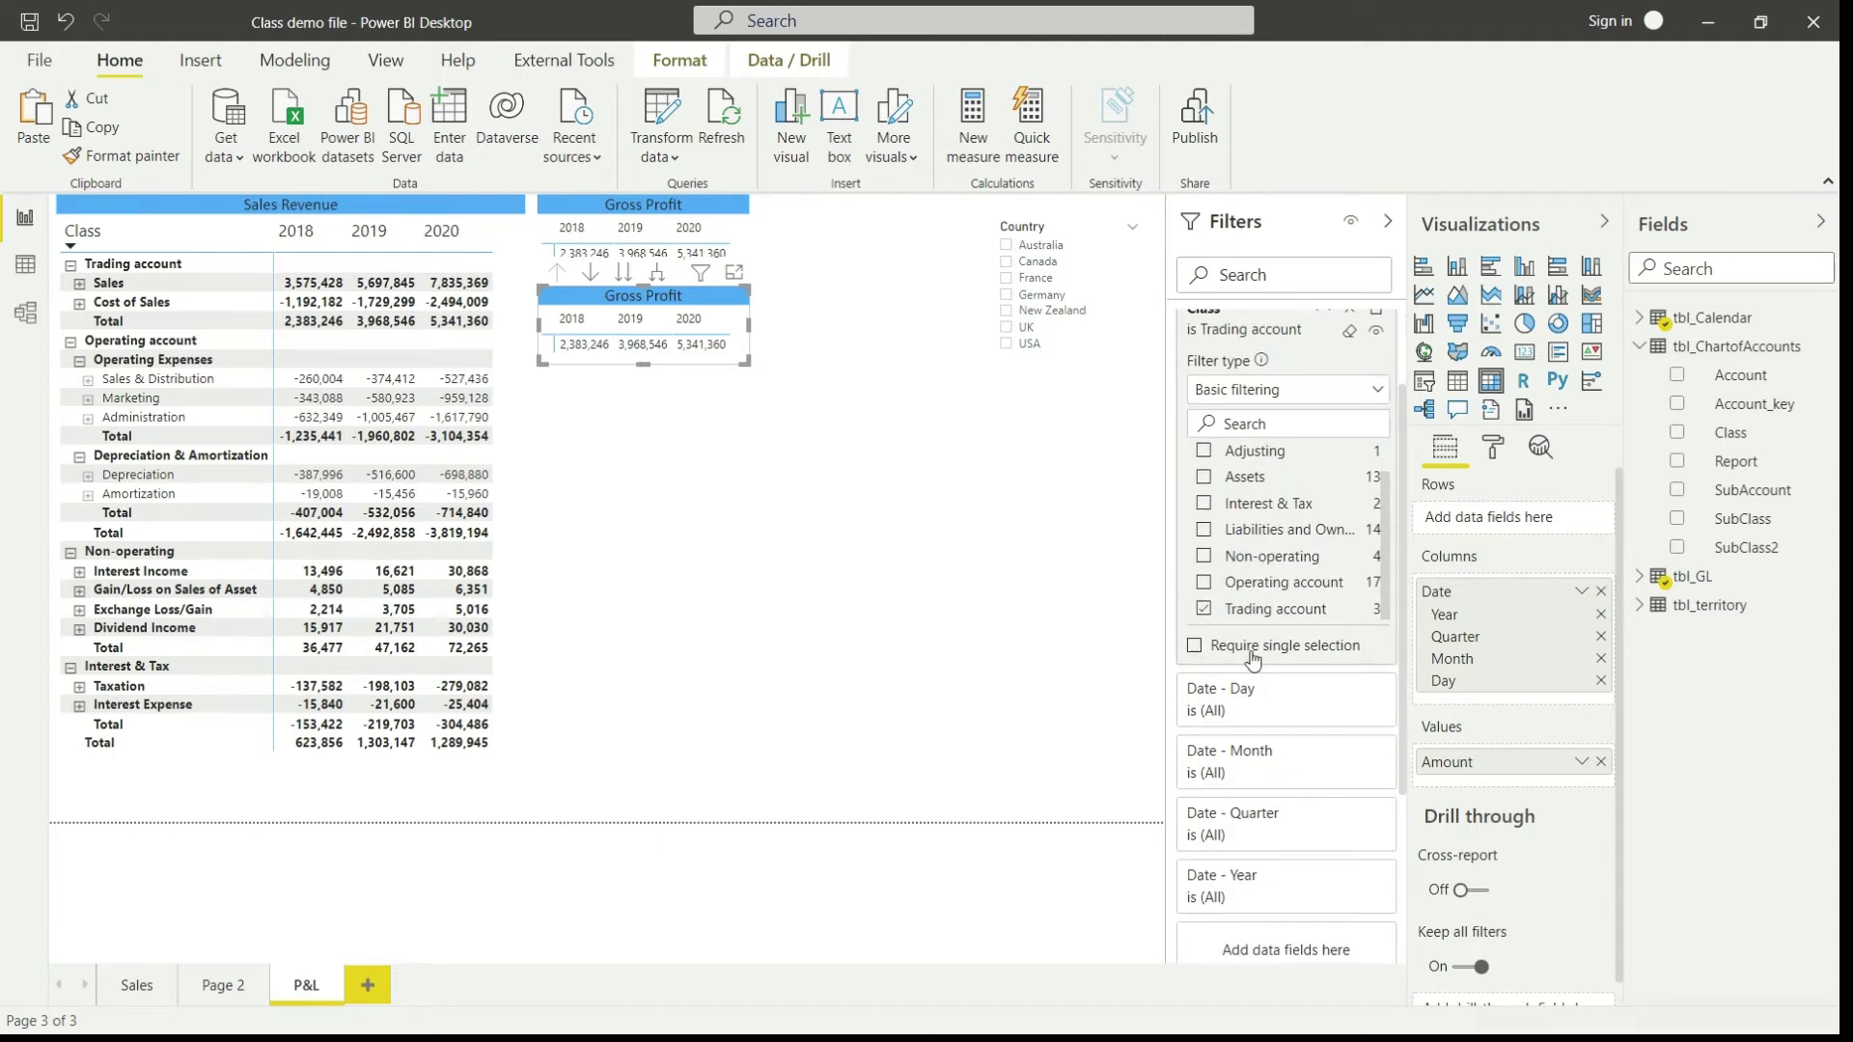
click(1203, 584)
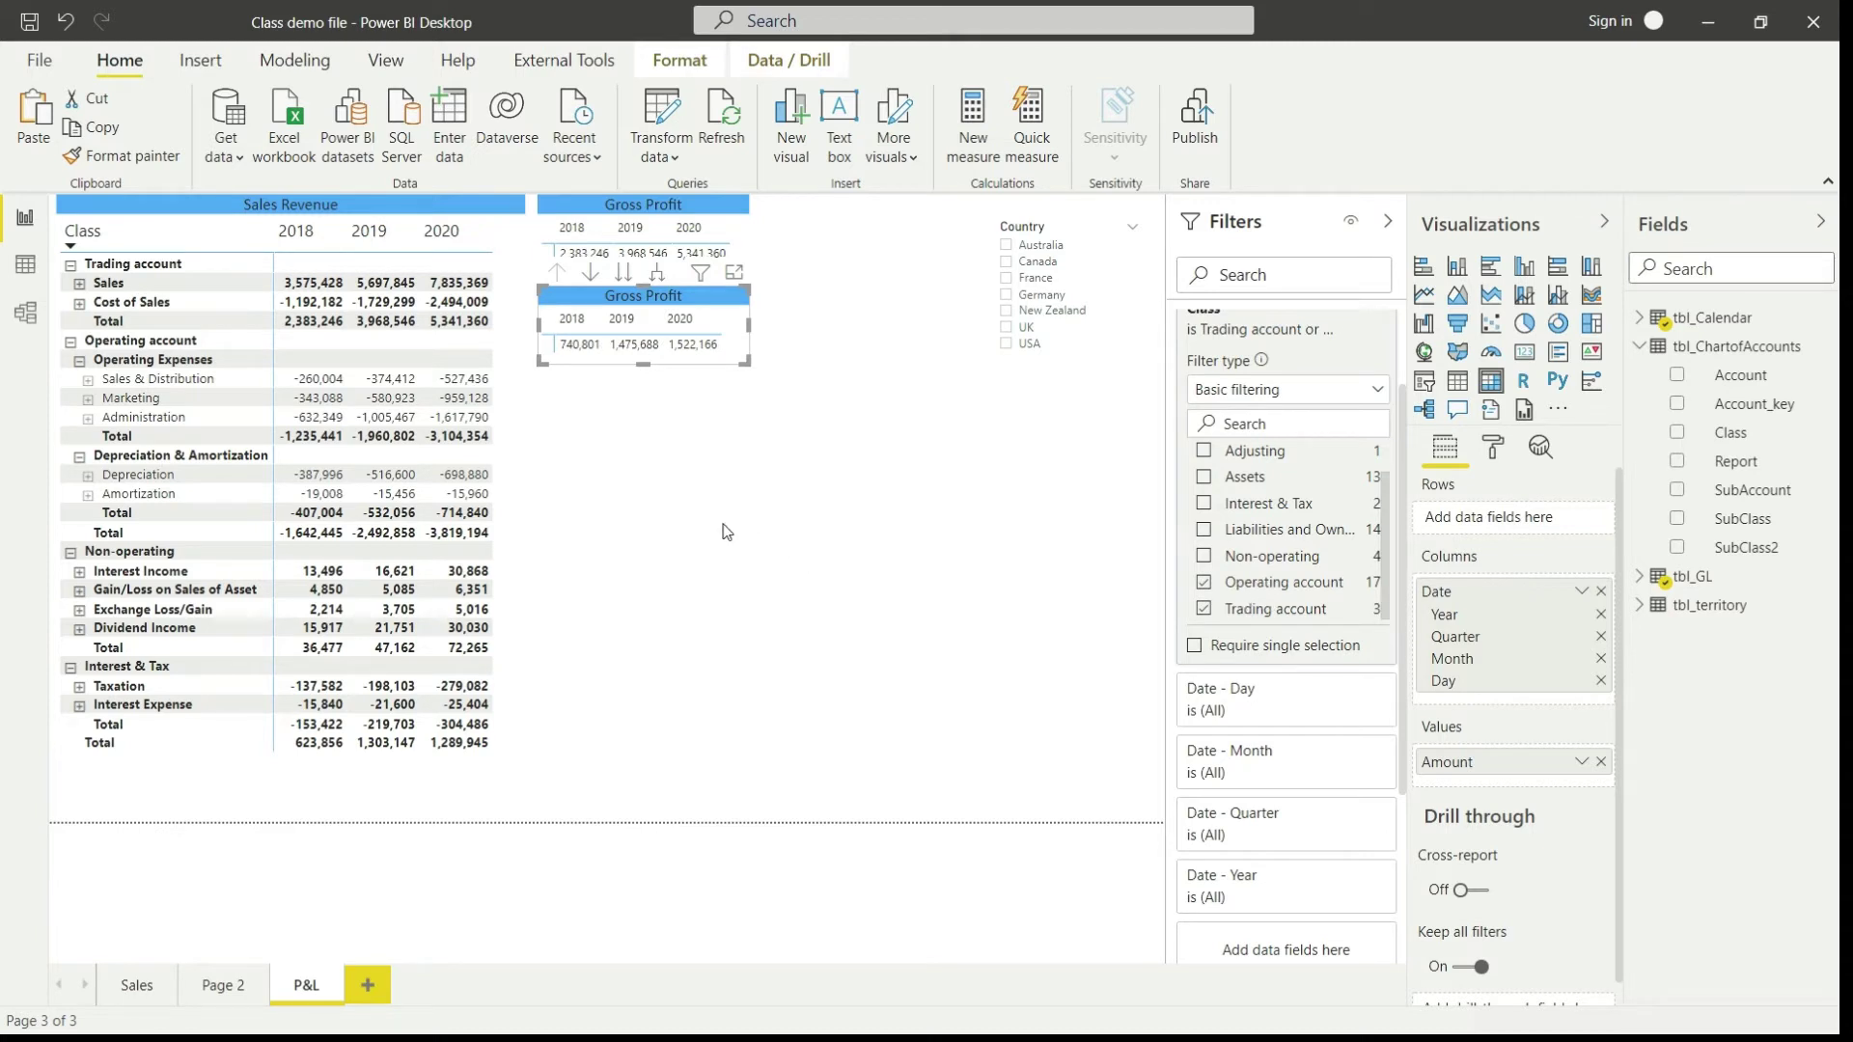
drag(673, 296, 672, 313)
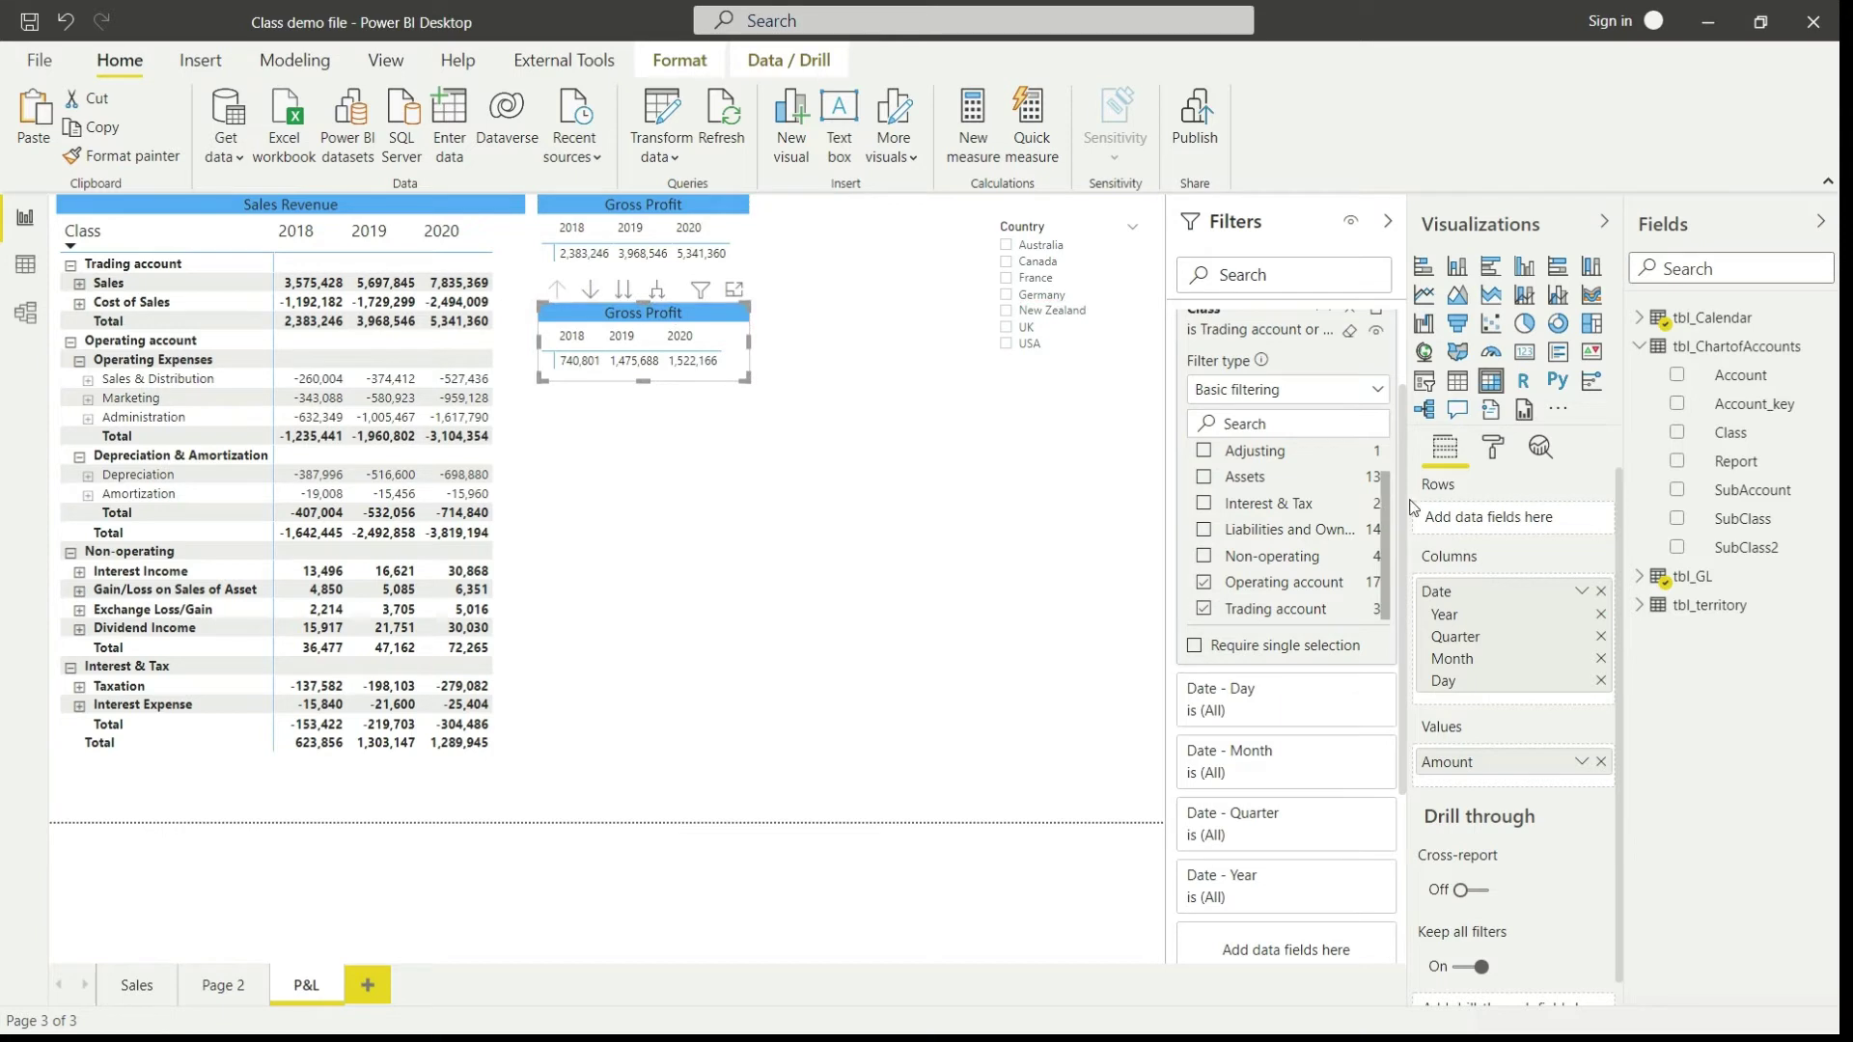
Change the copied matrix's title text to Operating Profit and deselect the matrix
click(1493, 450)
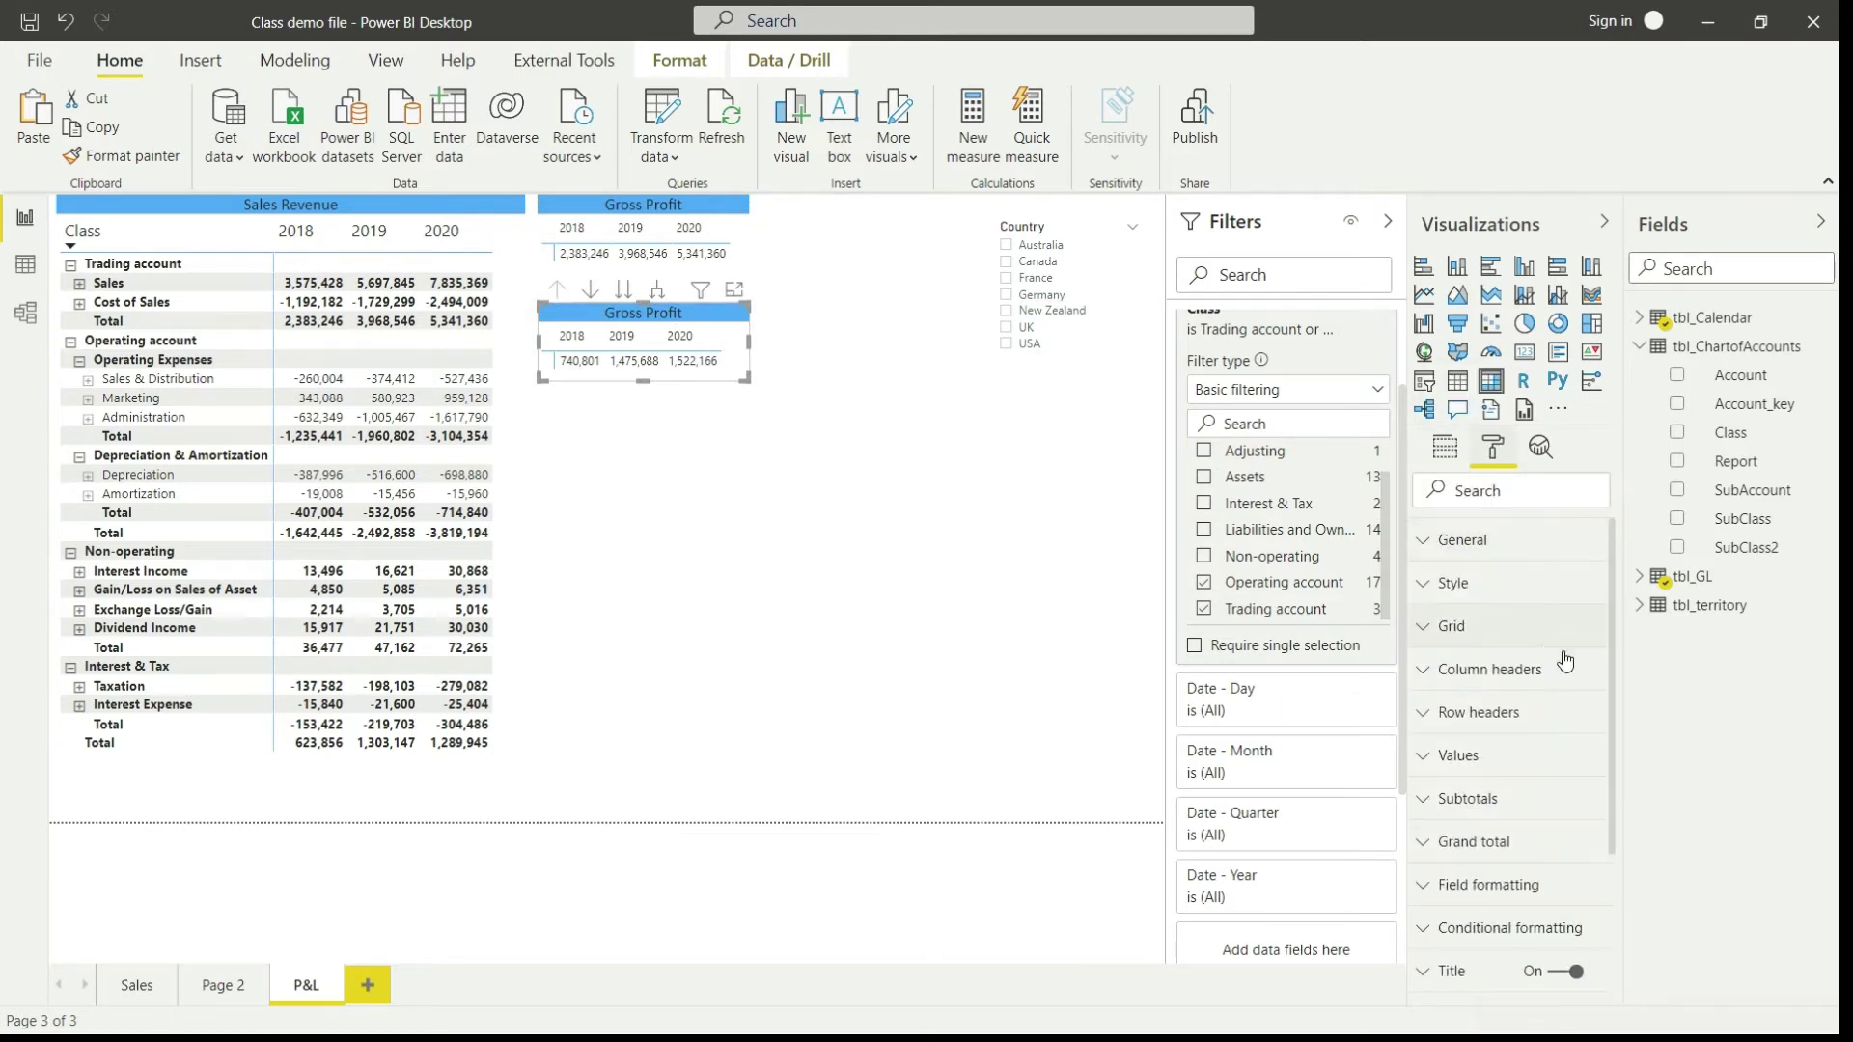
scroll(1472, 747, down, 2)
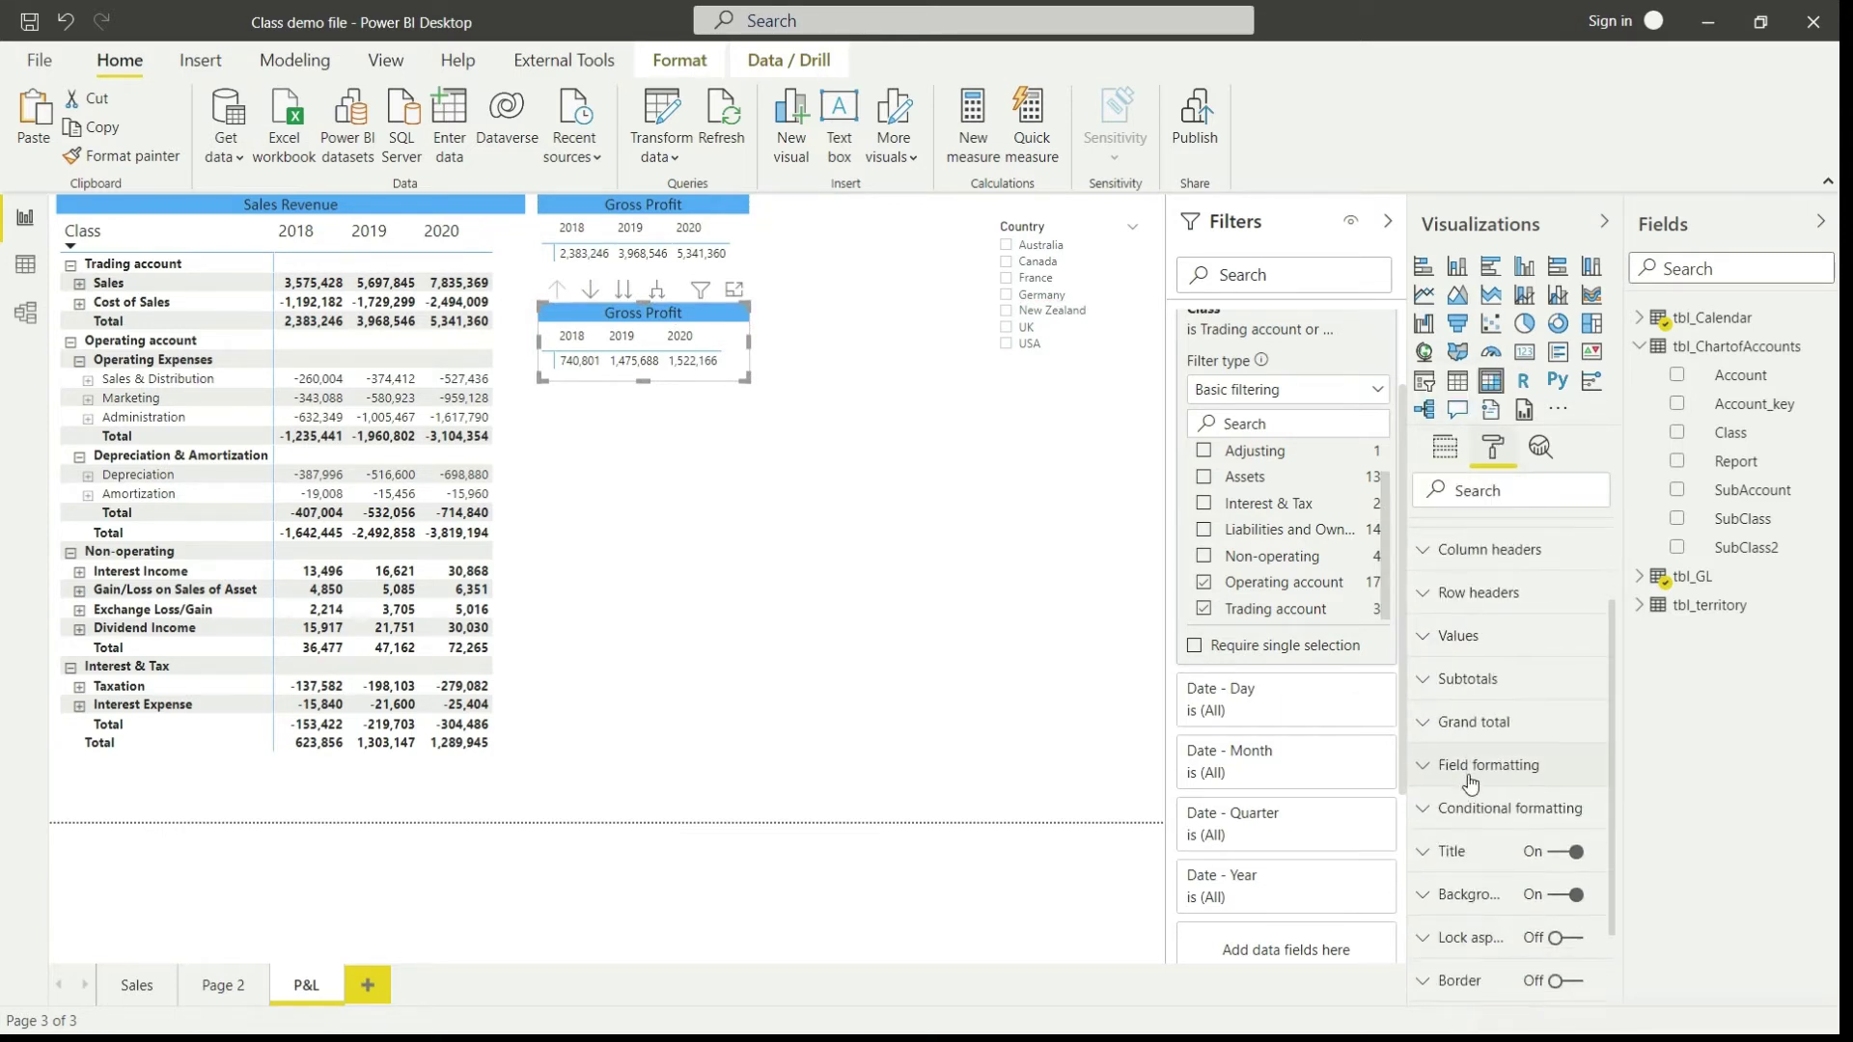
click(1480, 851)
scroll(1479, 839, down, 4)
drag(1520, 681, 1445, 693)
text(Operating Pro)
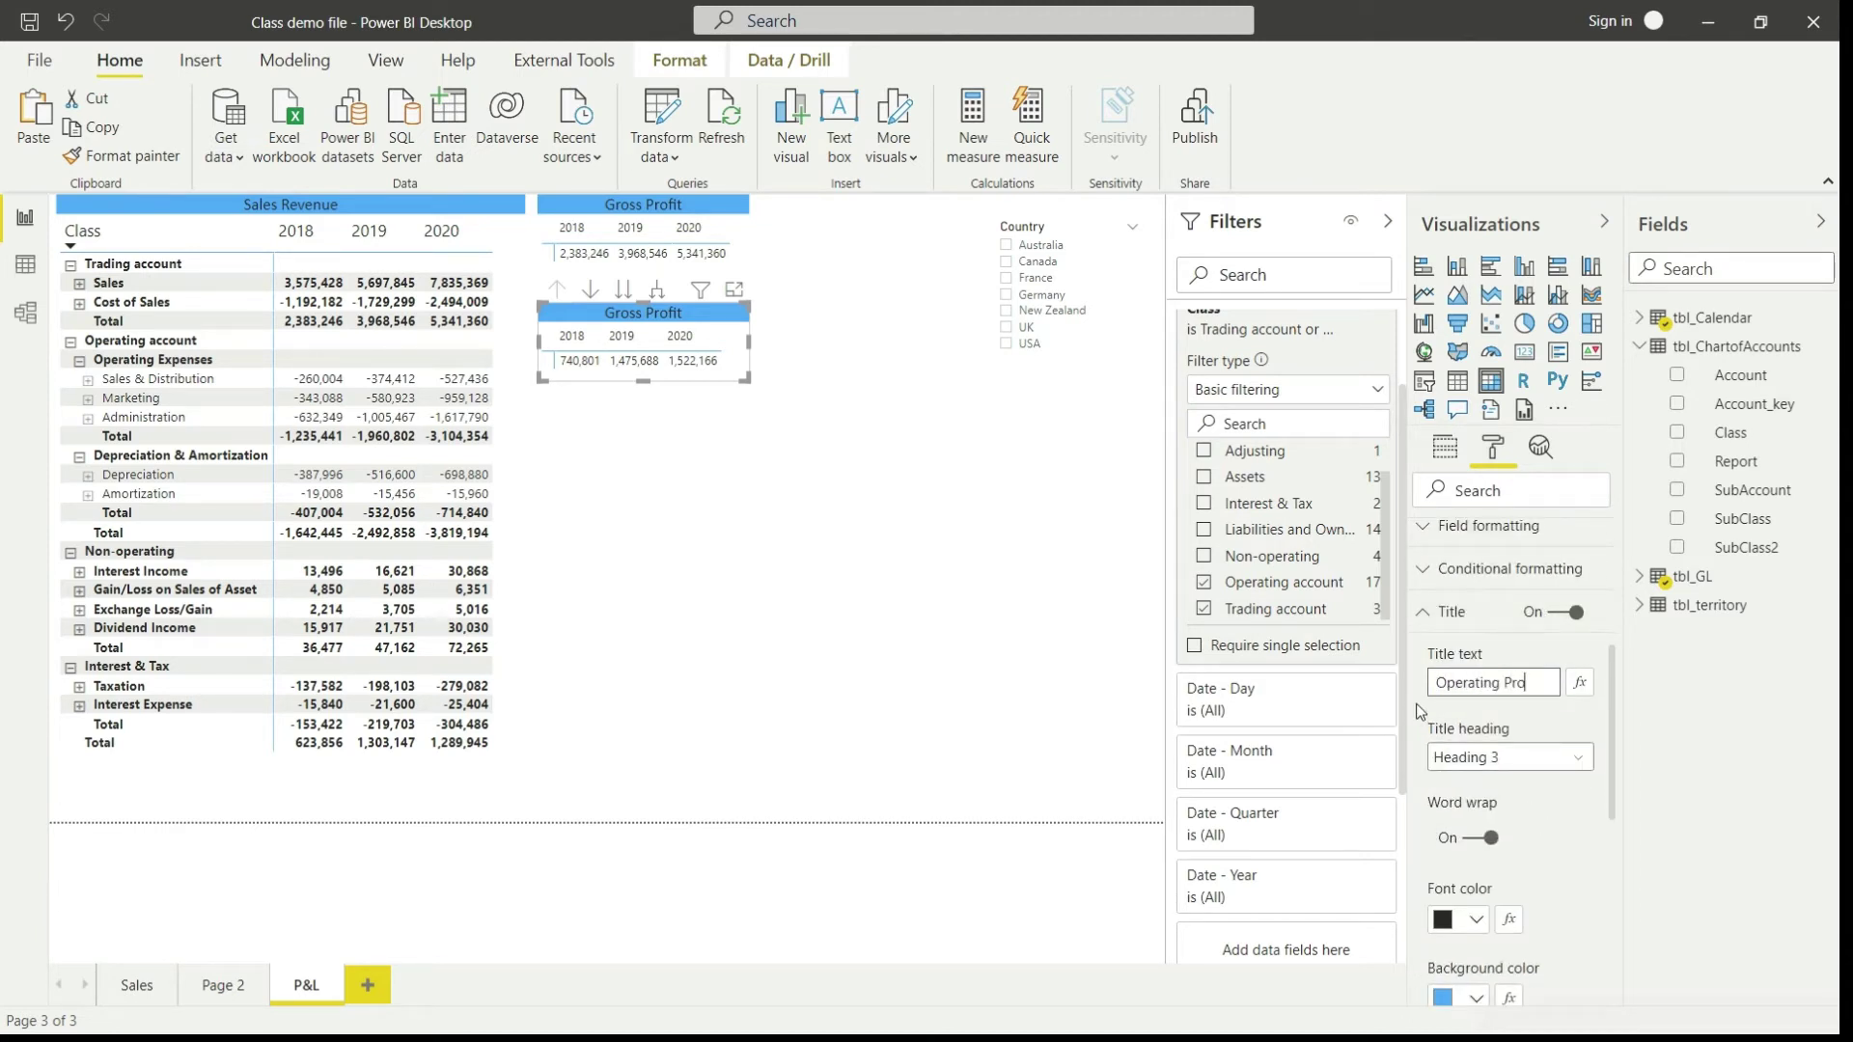
text(fit)
key(Return)
click(1094, 552)
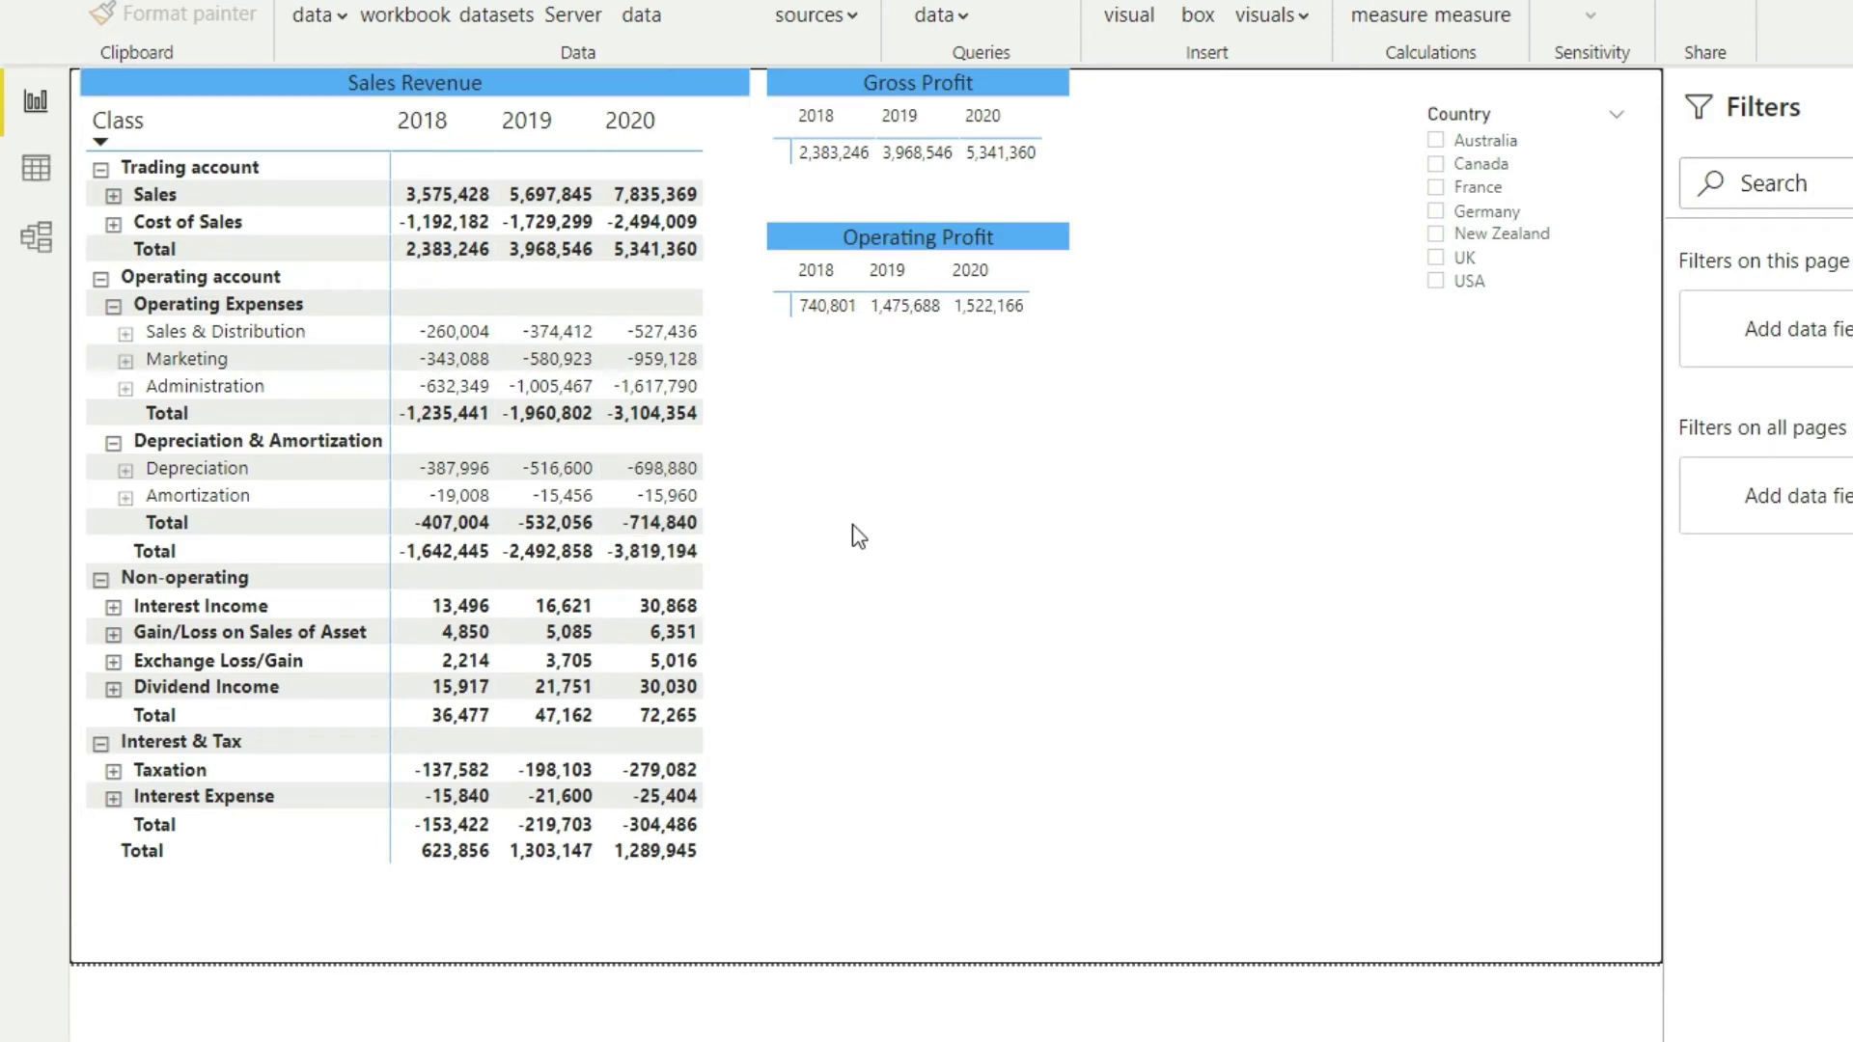
Open the Windows Calculator app alongside the report by searching for "cal"
key(super)
text(cl)
key(BackSpace)
key(BackSpace)
text(cal)
key(Return)
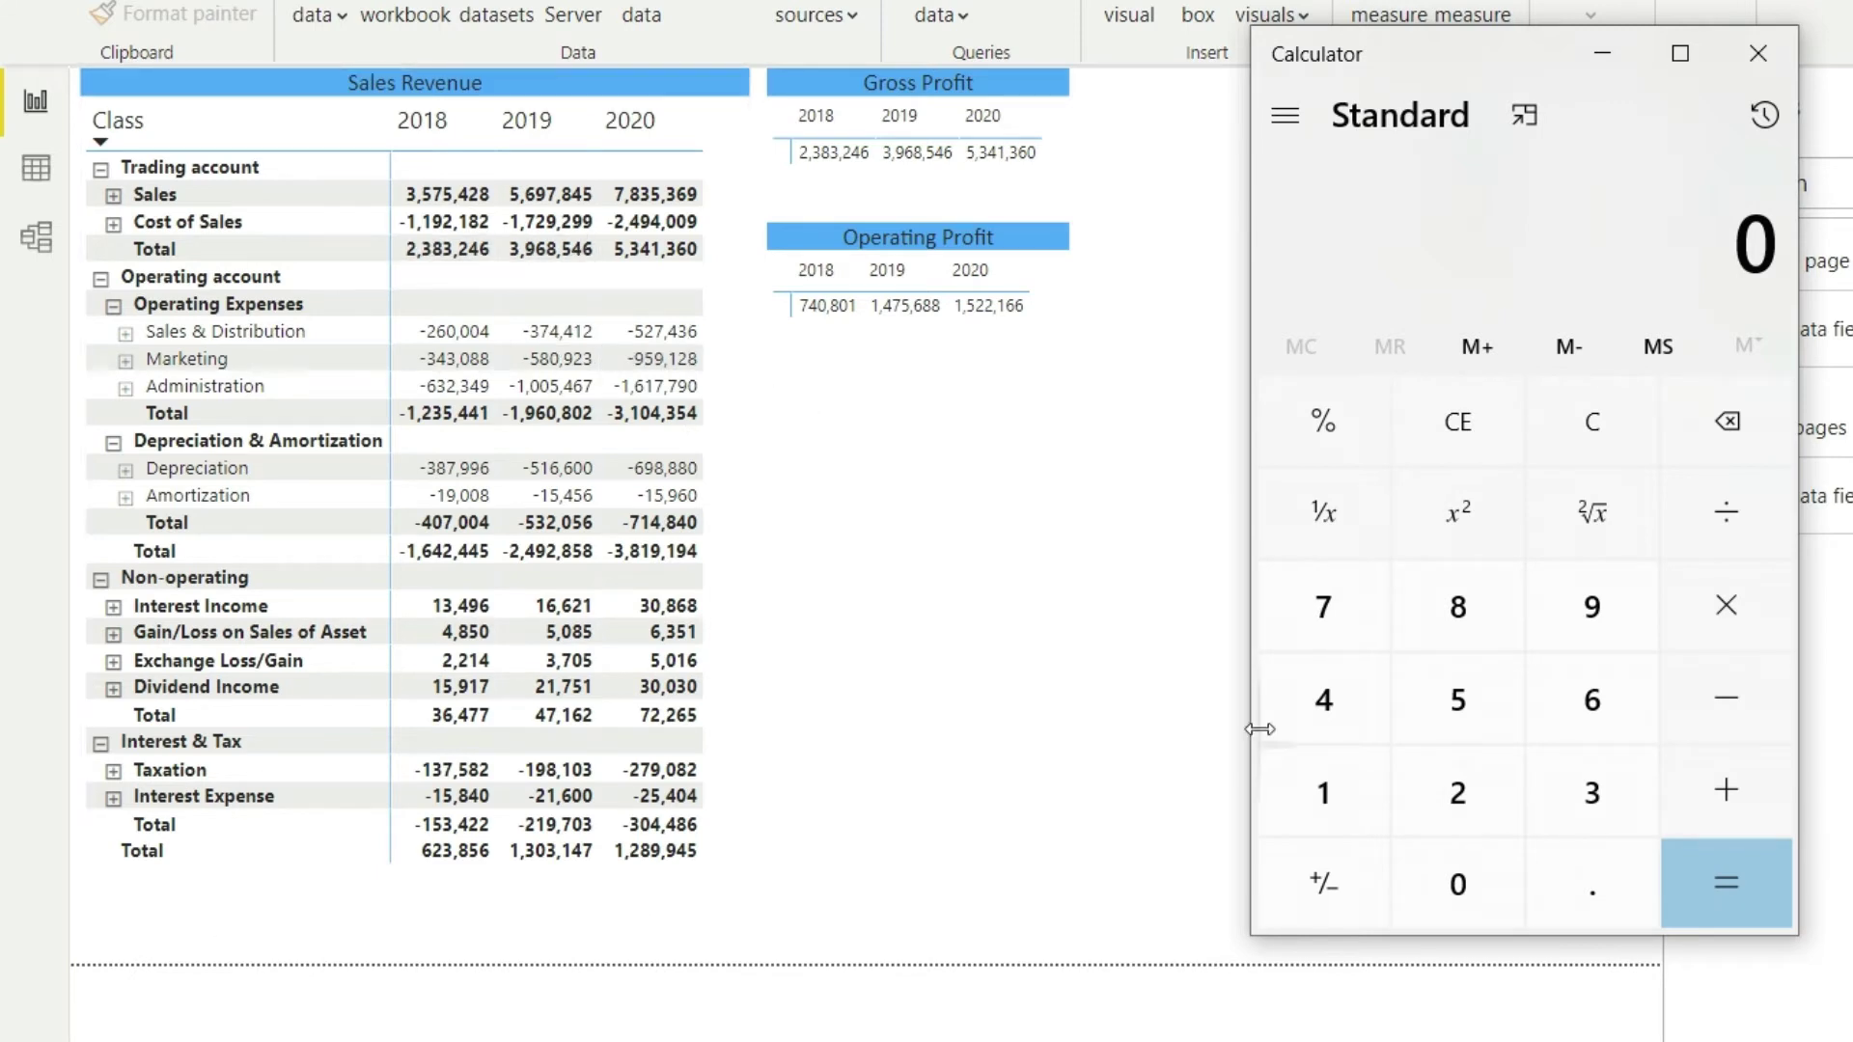
Check the 2018 operating profit by calculating 2383246 - 1642445, and minimize Calculator to return to the report
click(1393, 786)
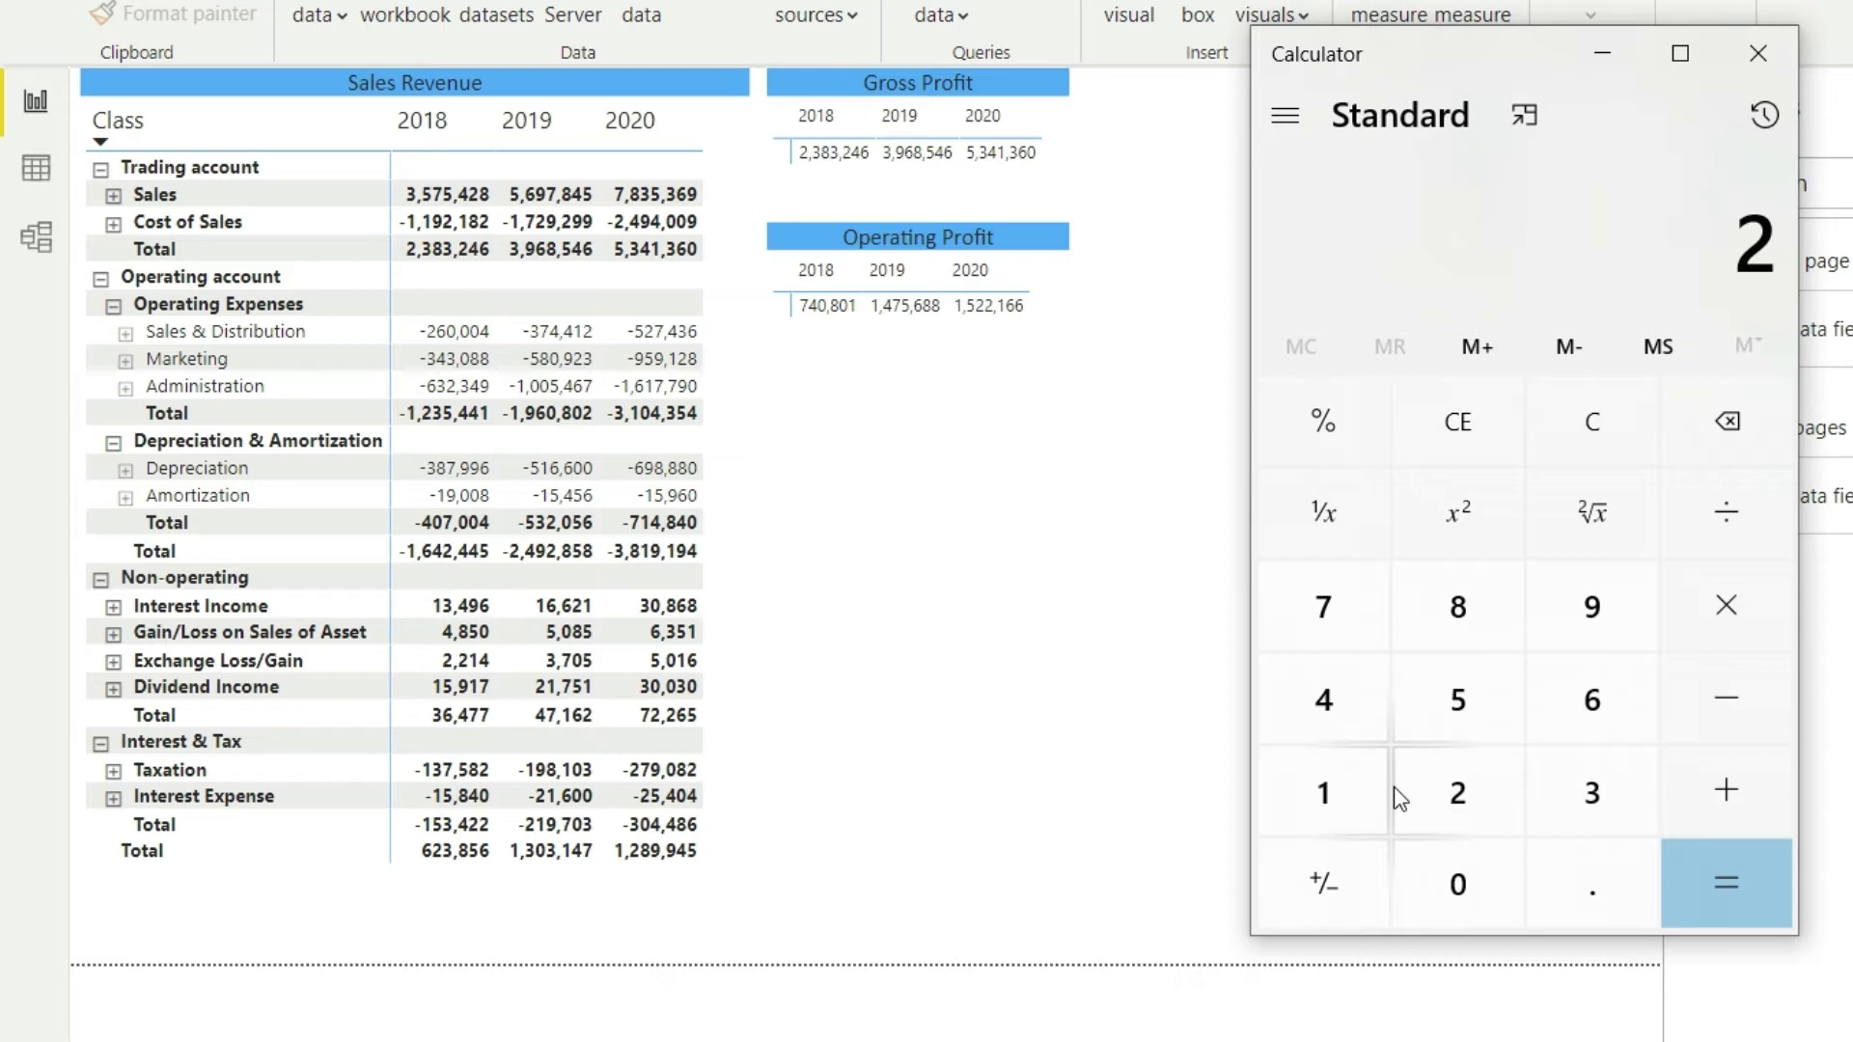
text(3)
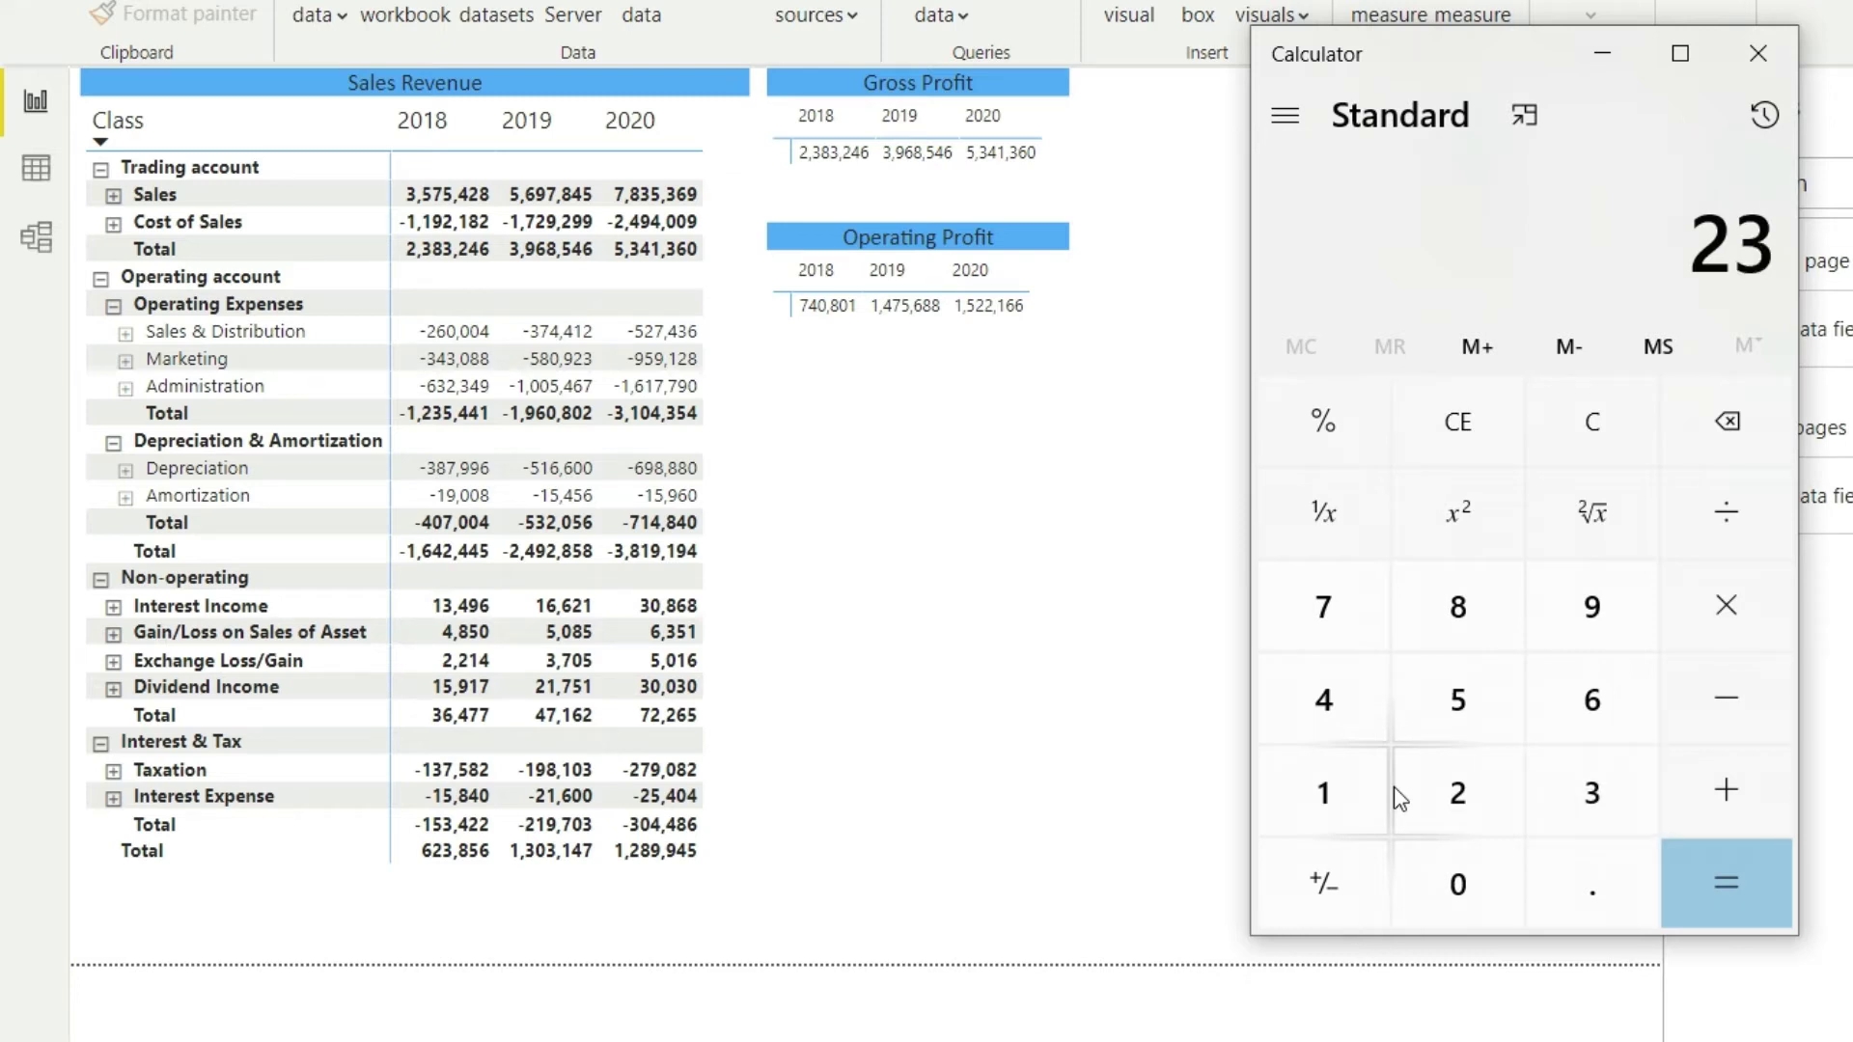
text(83,)
text(2)
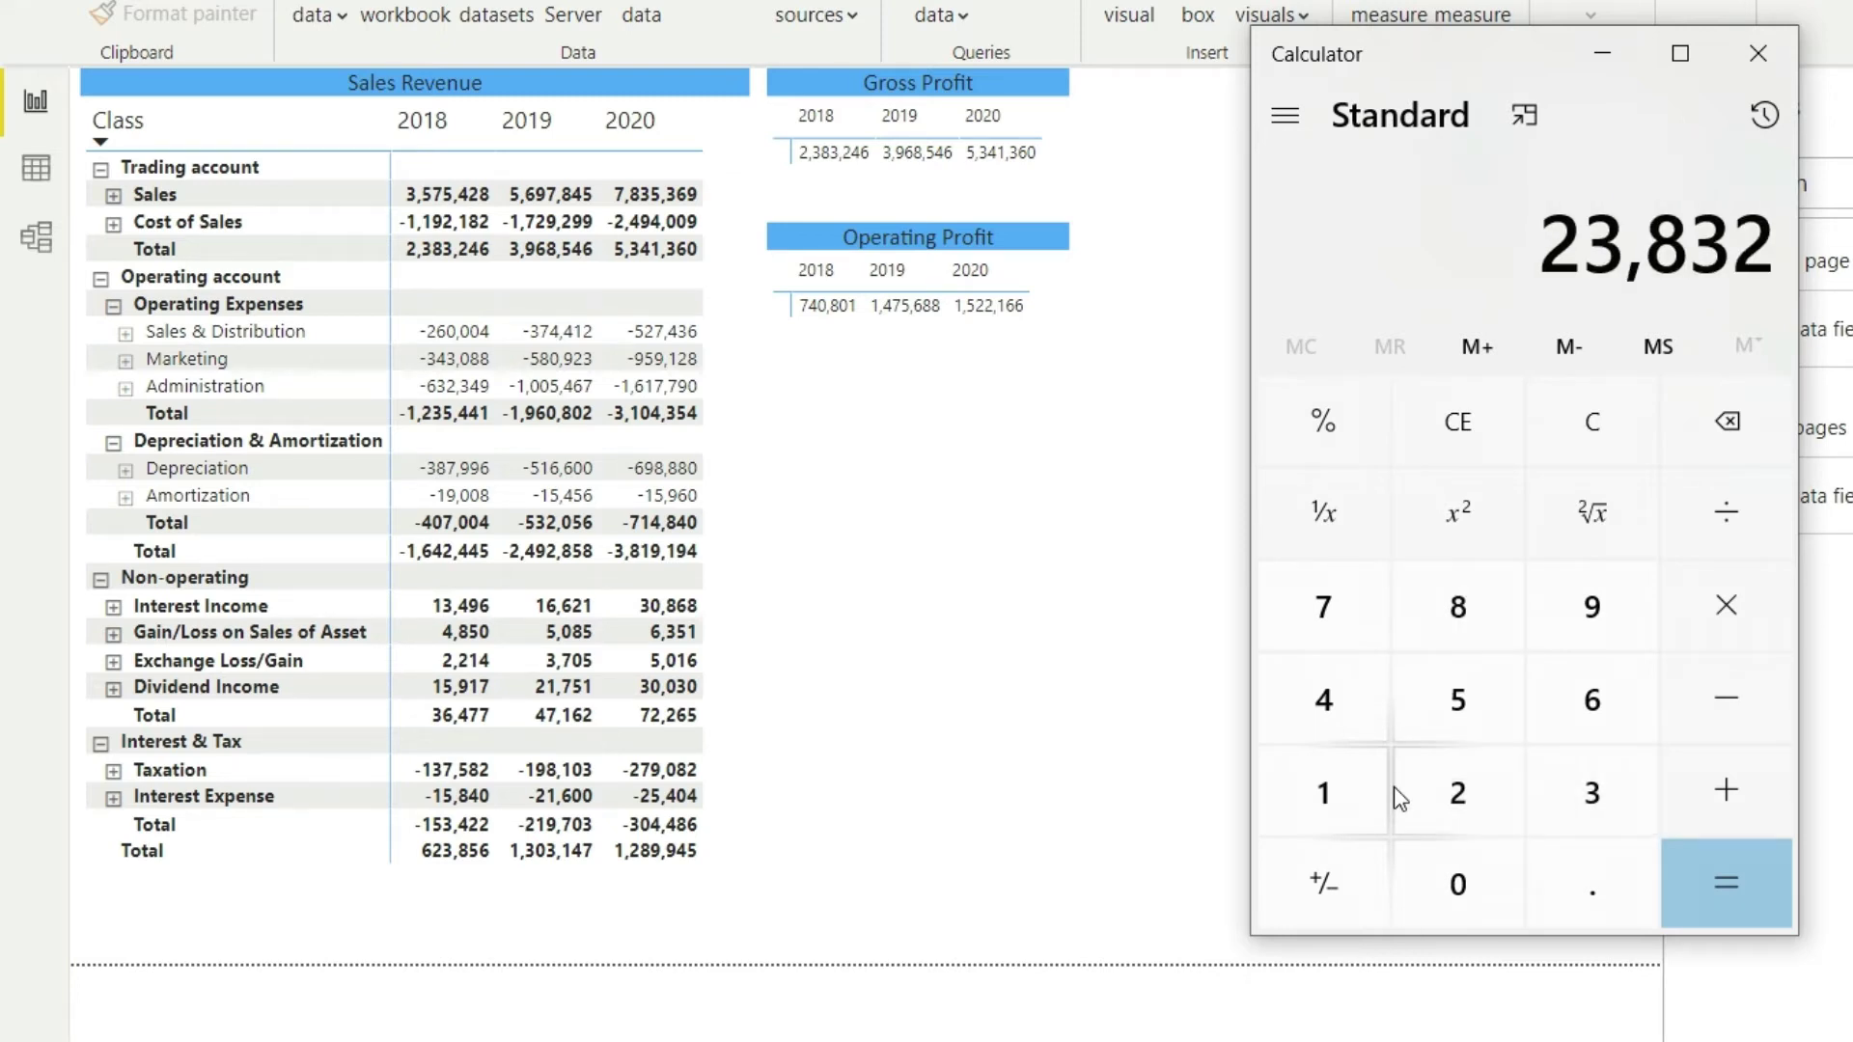
text(46)
key(minus)
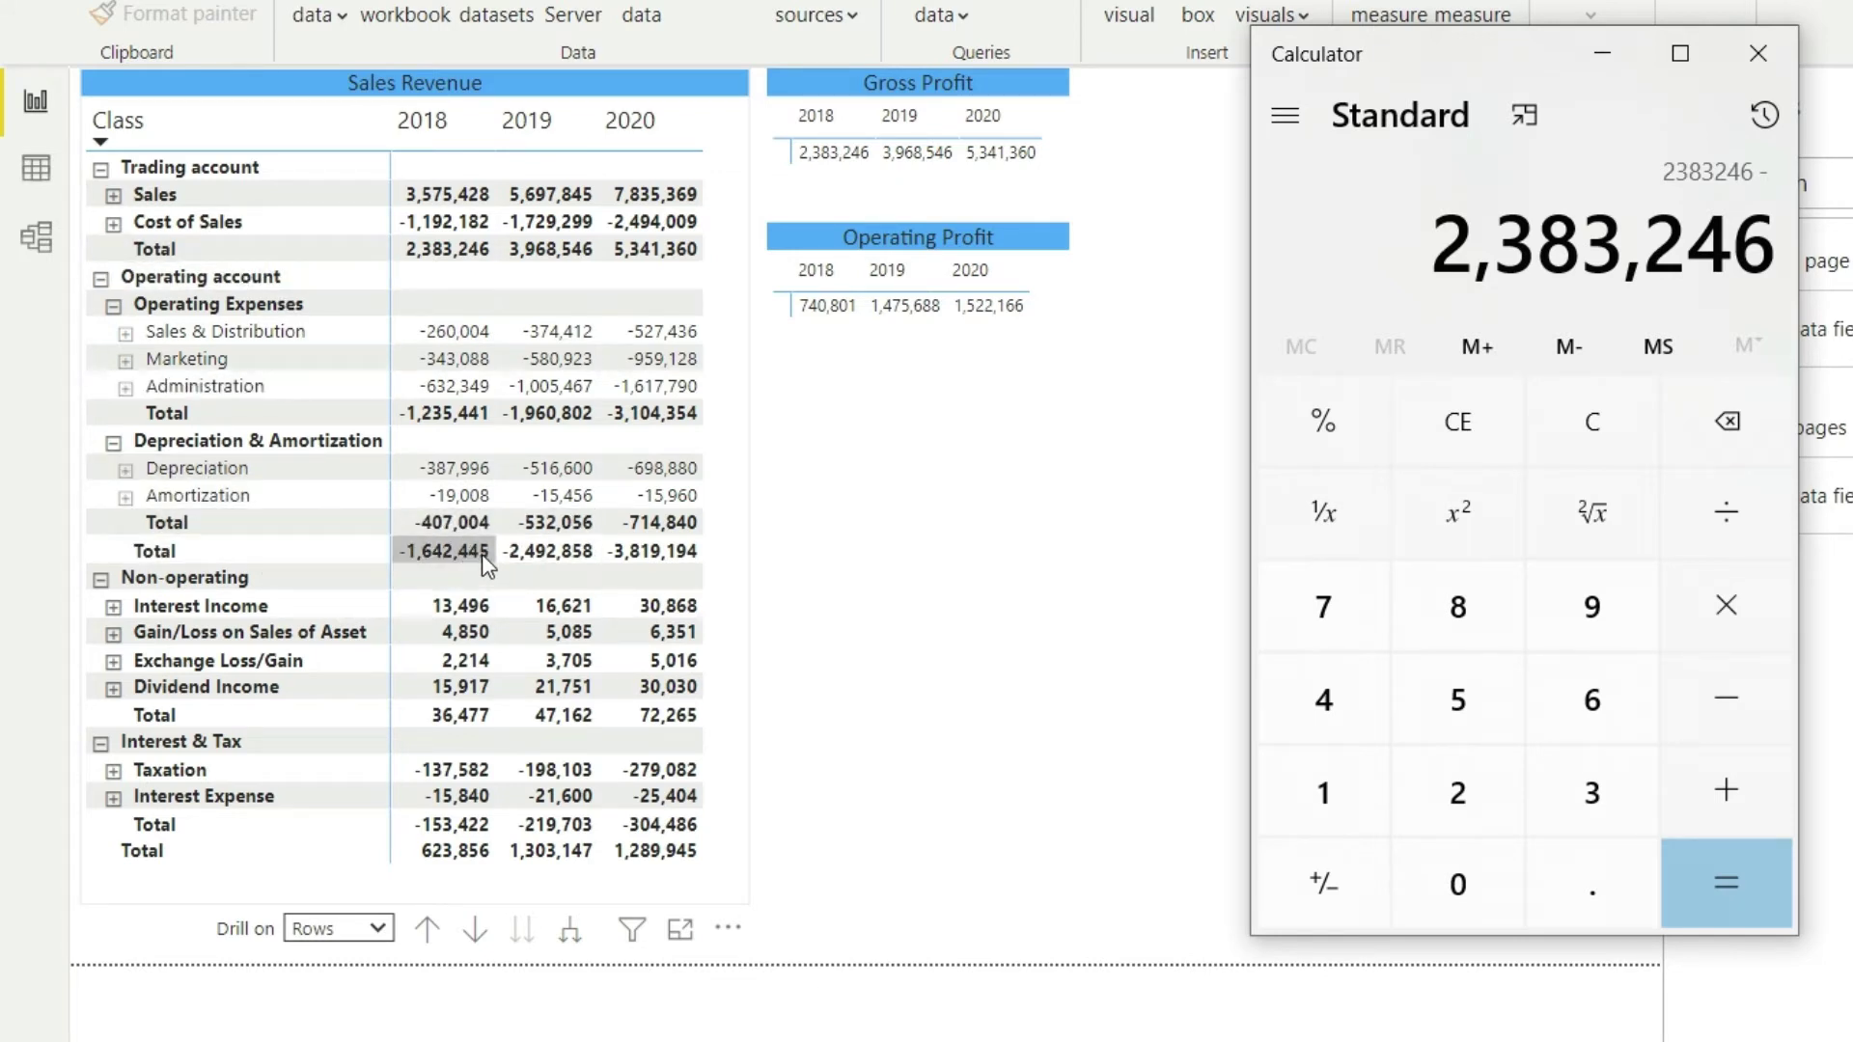
text(1,642,4)
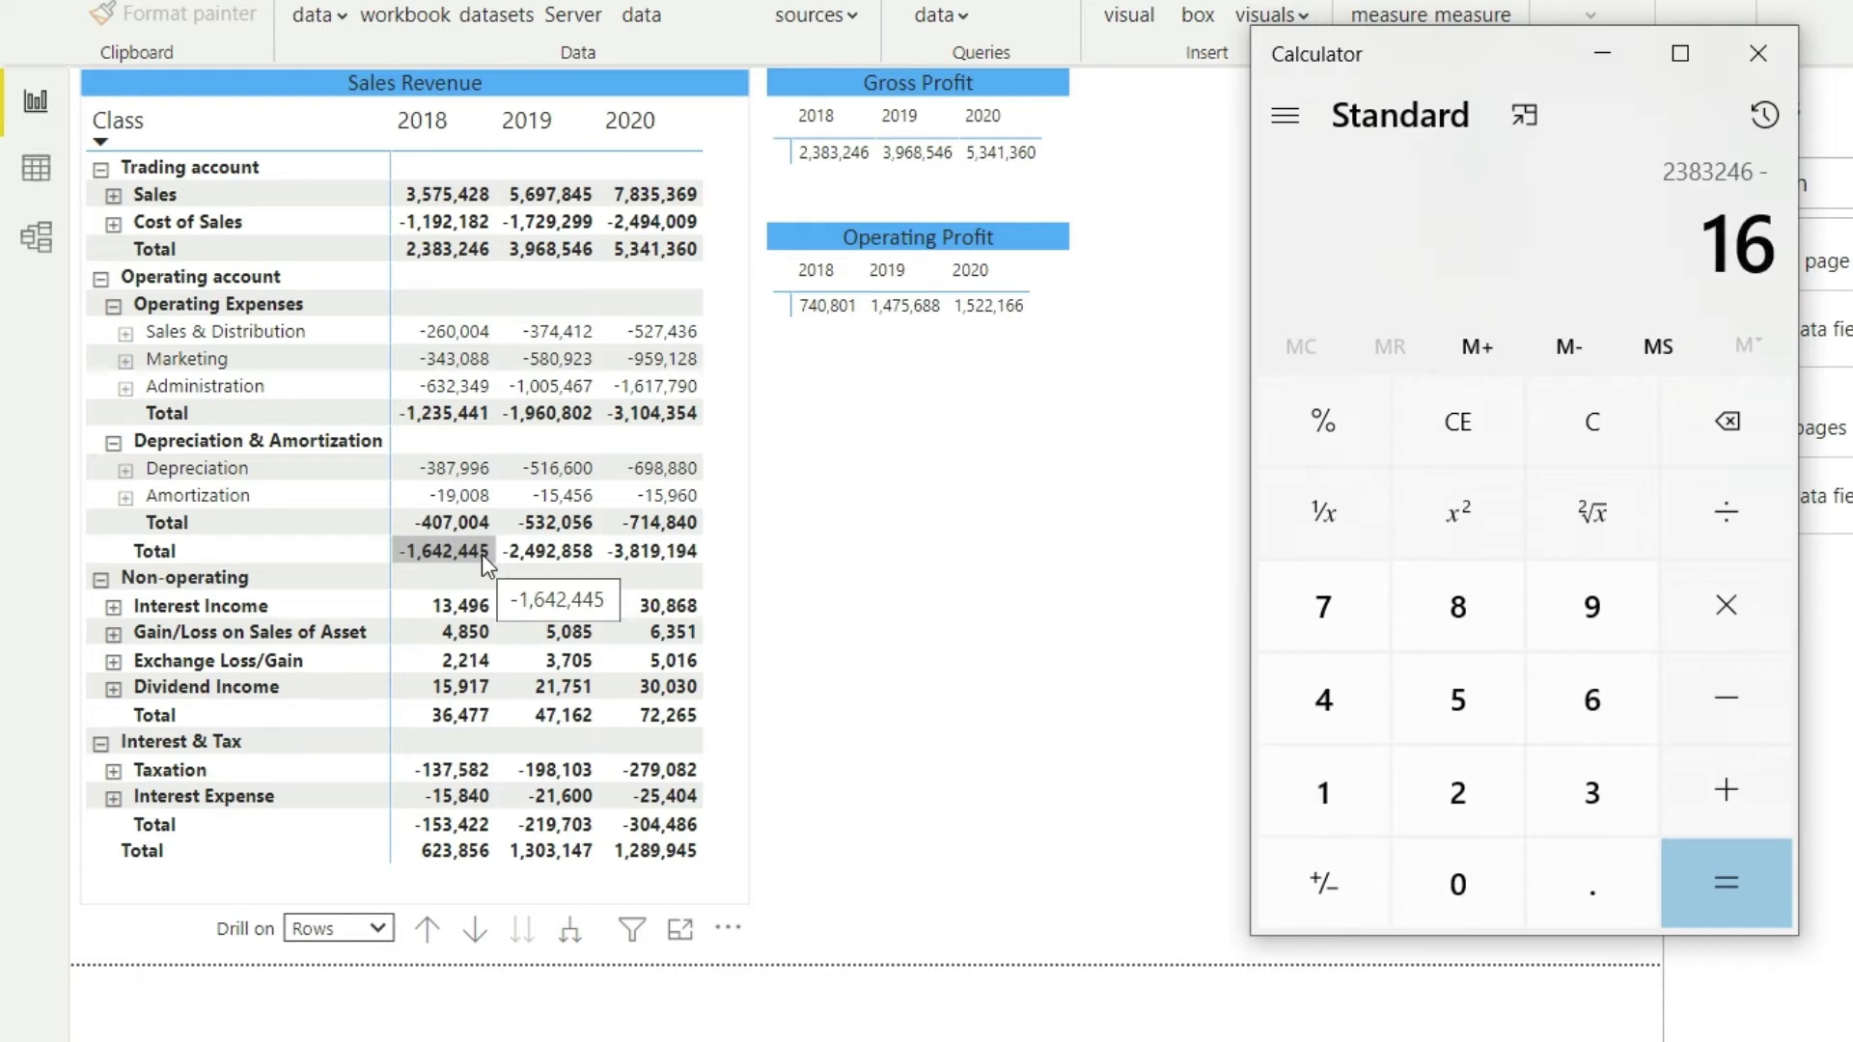
text(45)
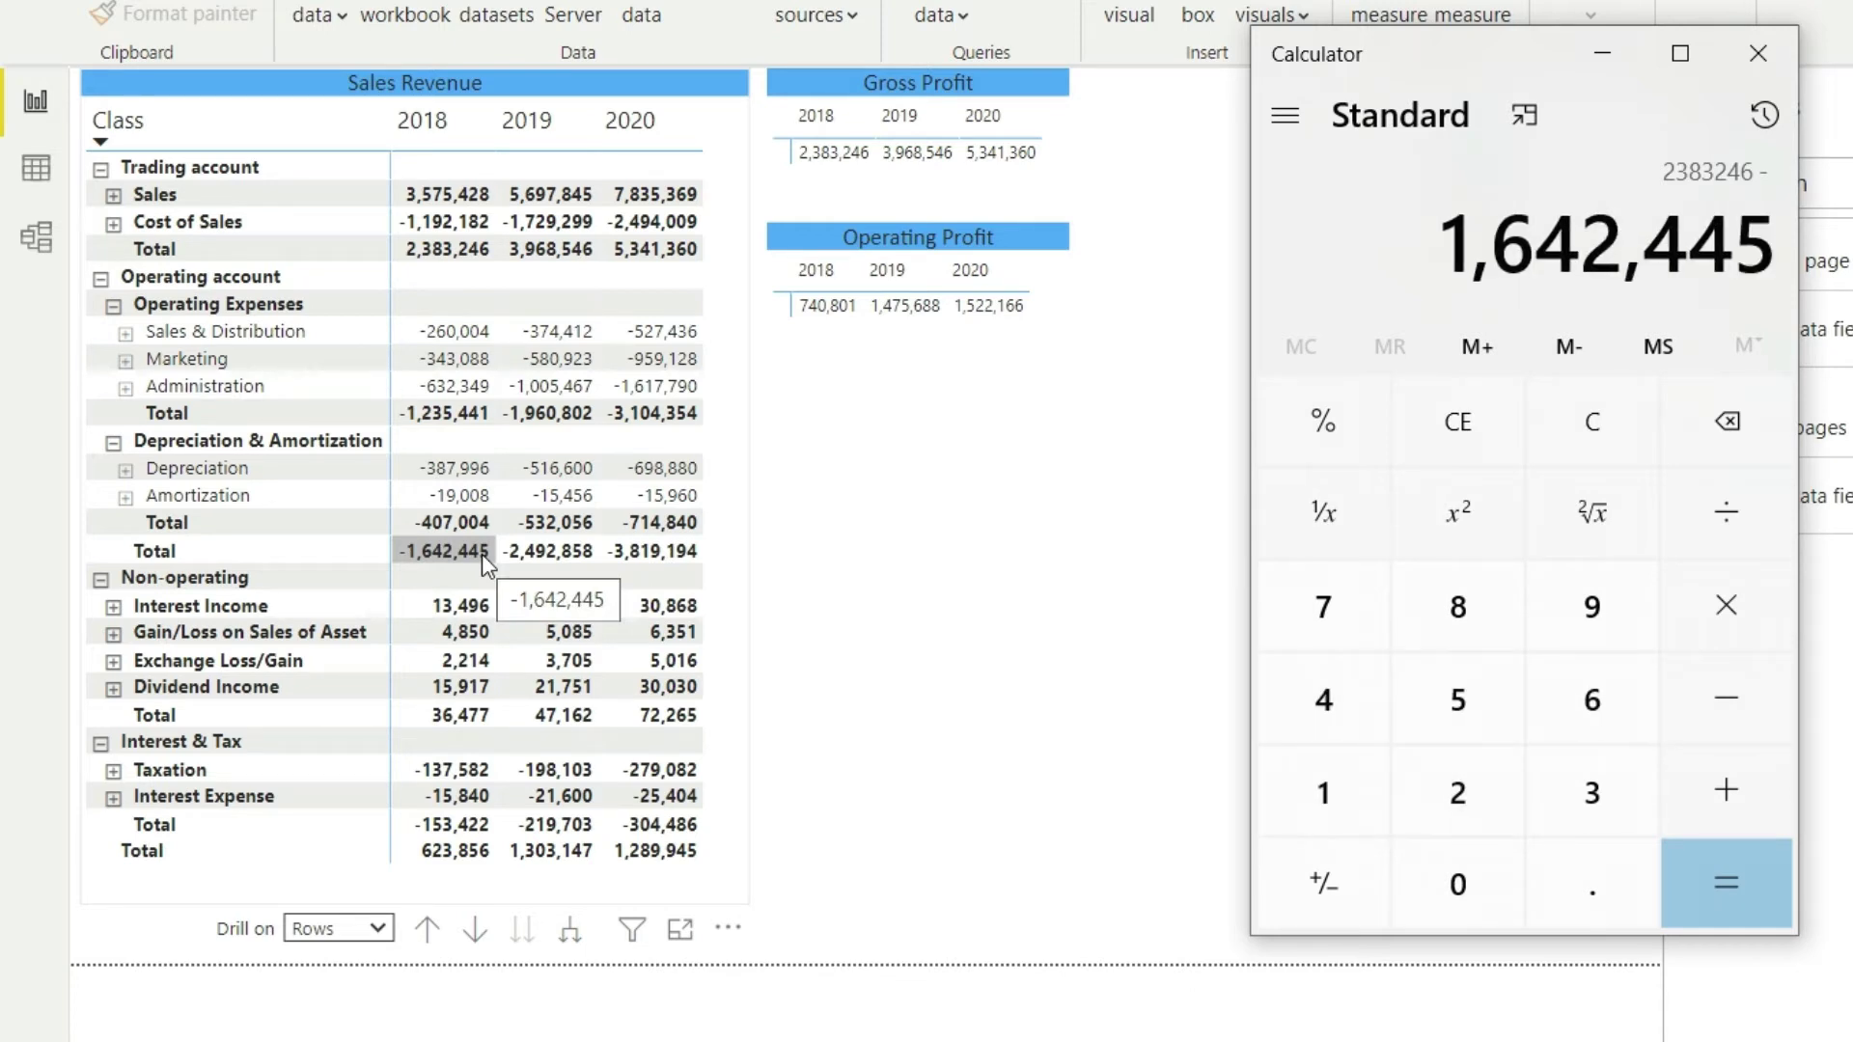
key(Return)
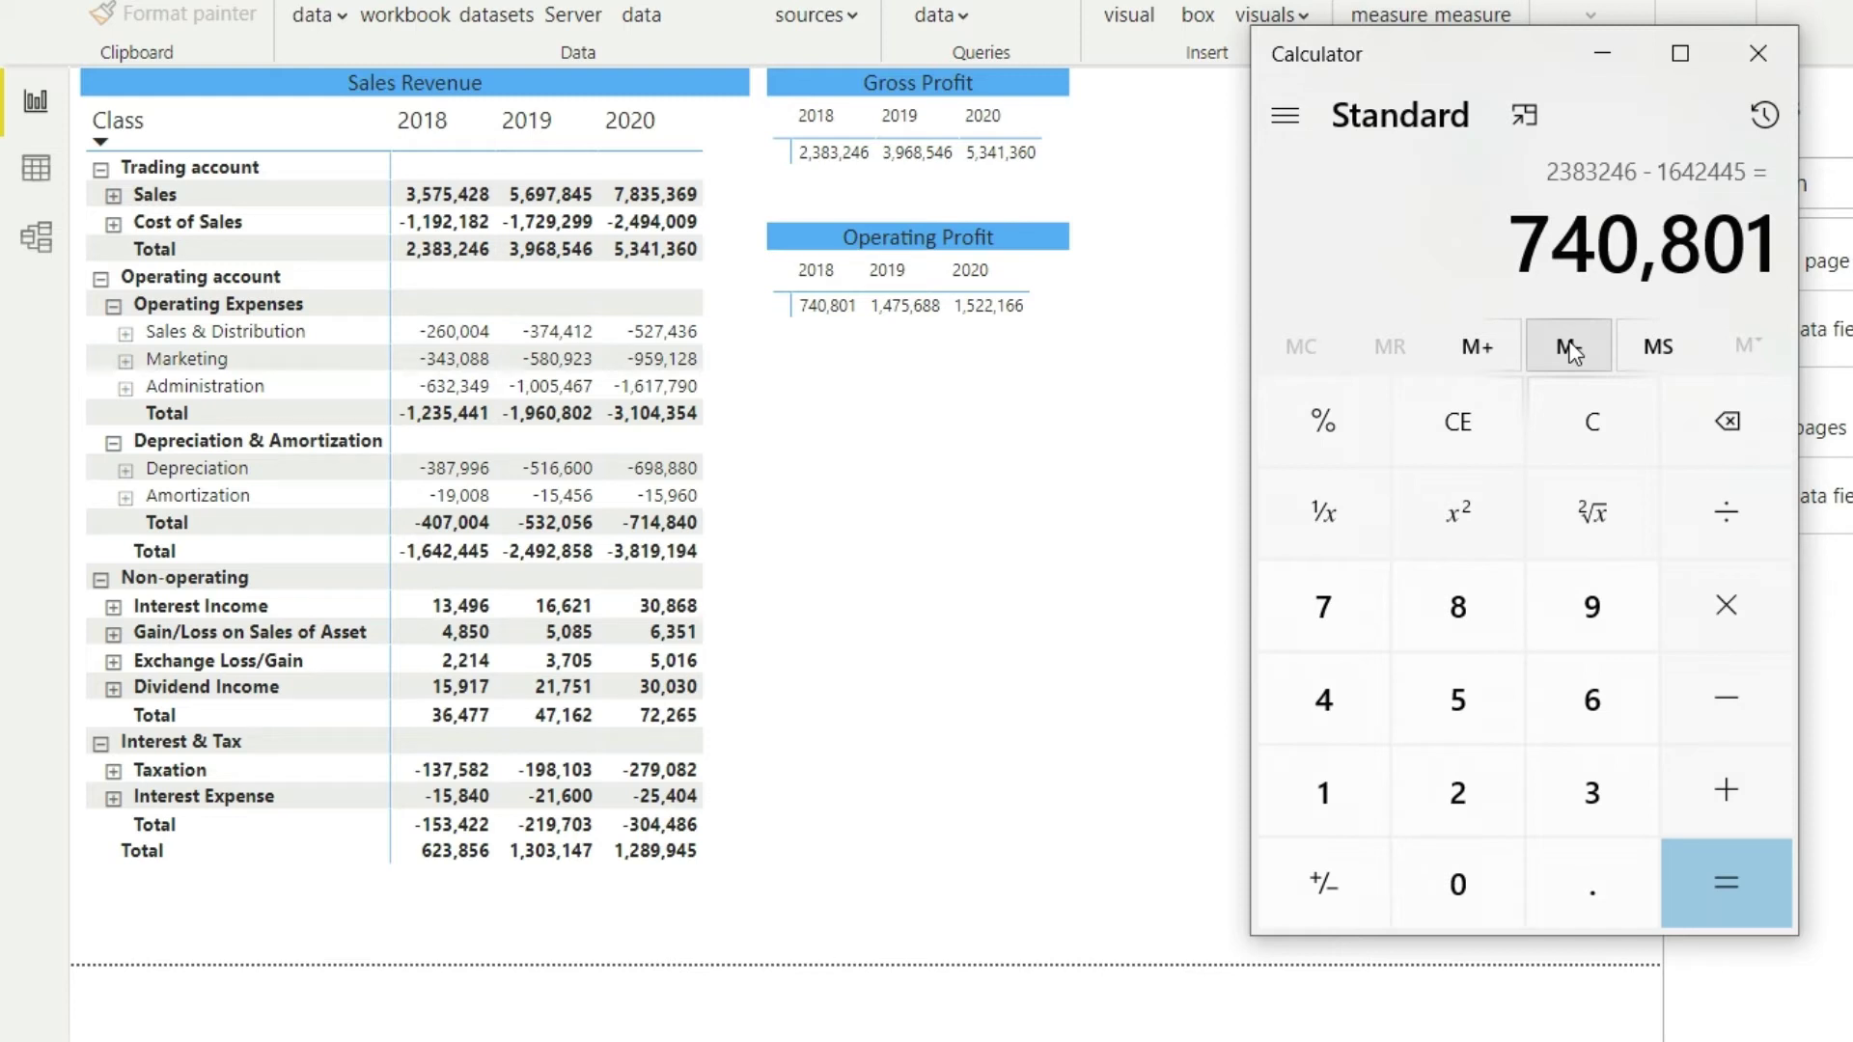
click(1604, 53)
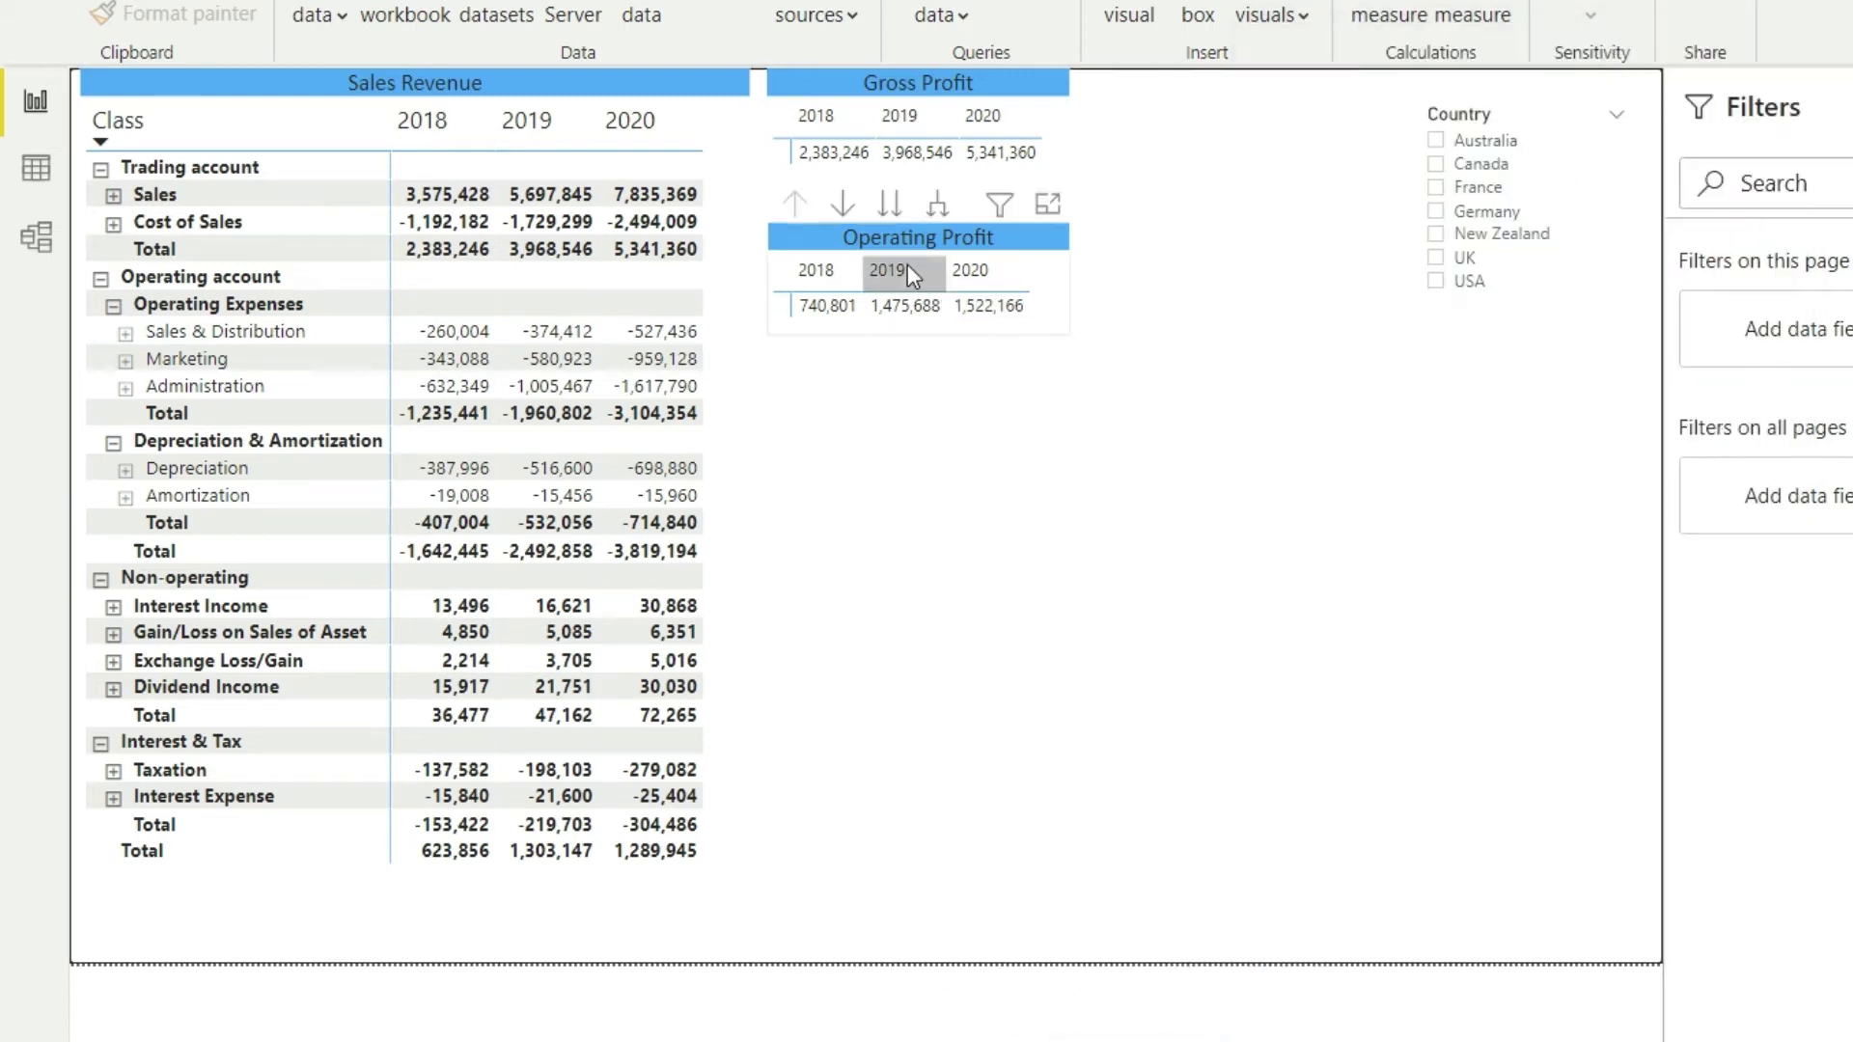
Duplicate the Operating Profit matrix and place the copy directly below the original
click(881, 246)
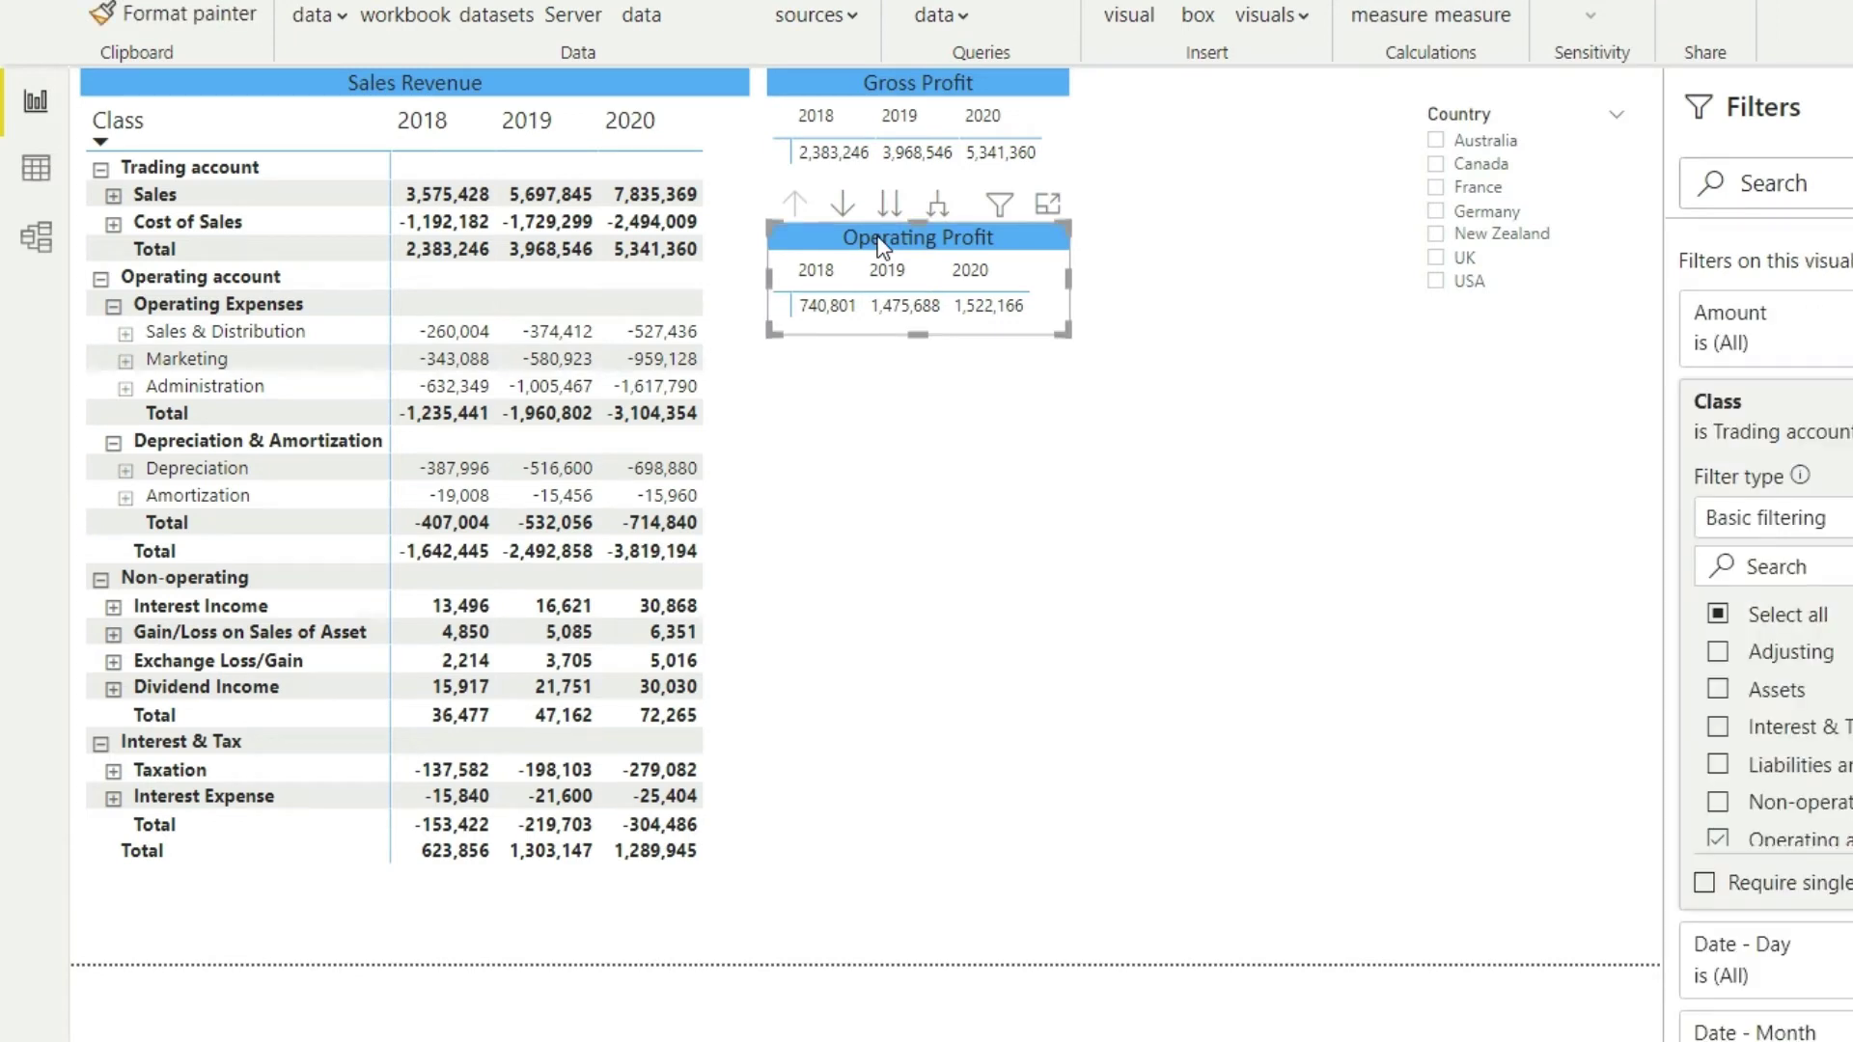
key(ctrl+c)
key(ctrl+v)
drag(826, 243, 825, 394)
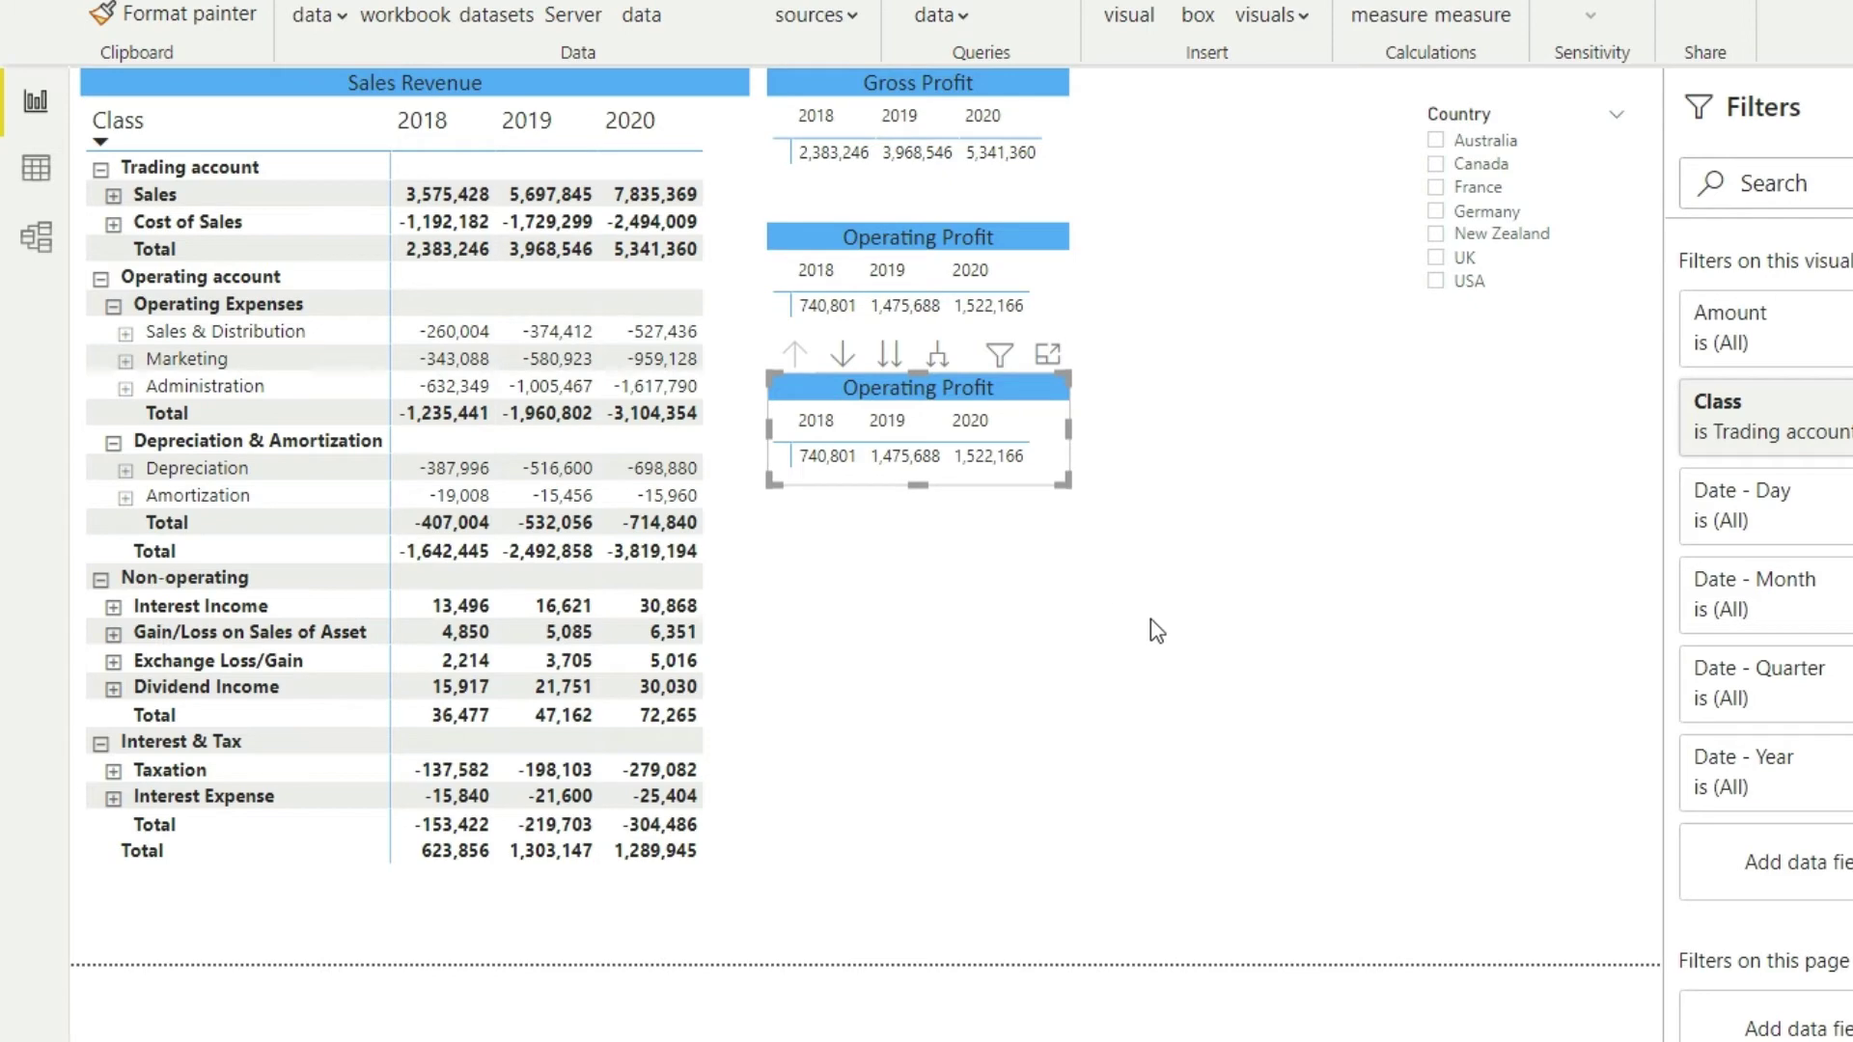
Review the classes in the chart of accounts data, and add Non-operating to the lowest matrix's Class filter
click(38, 170)
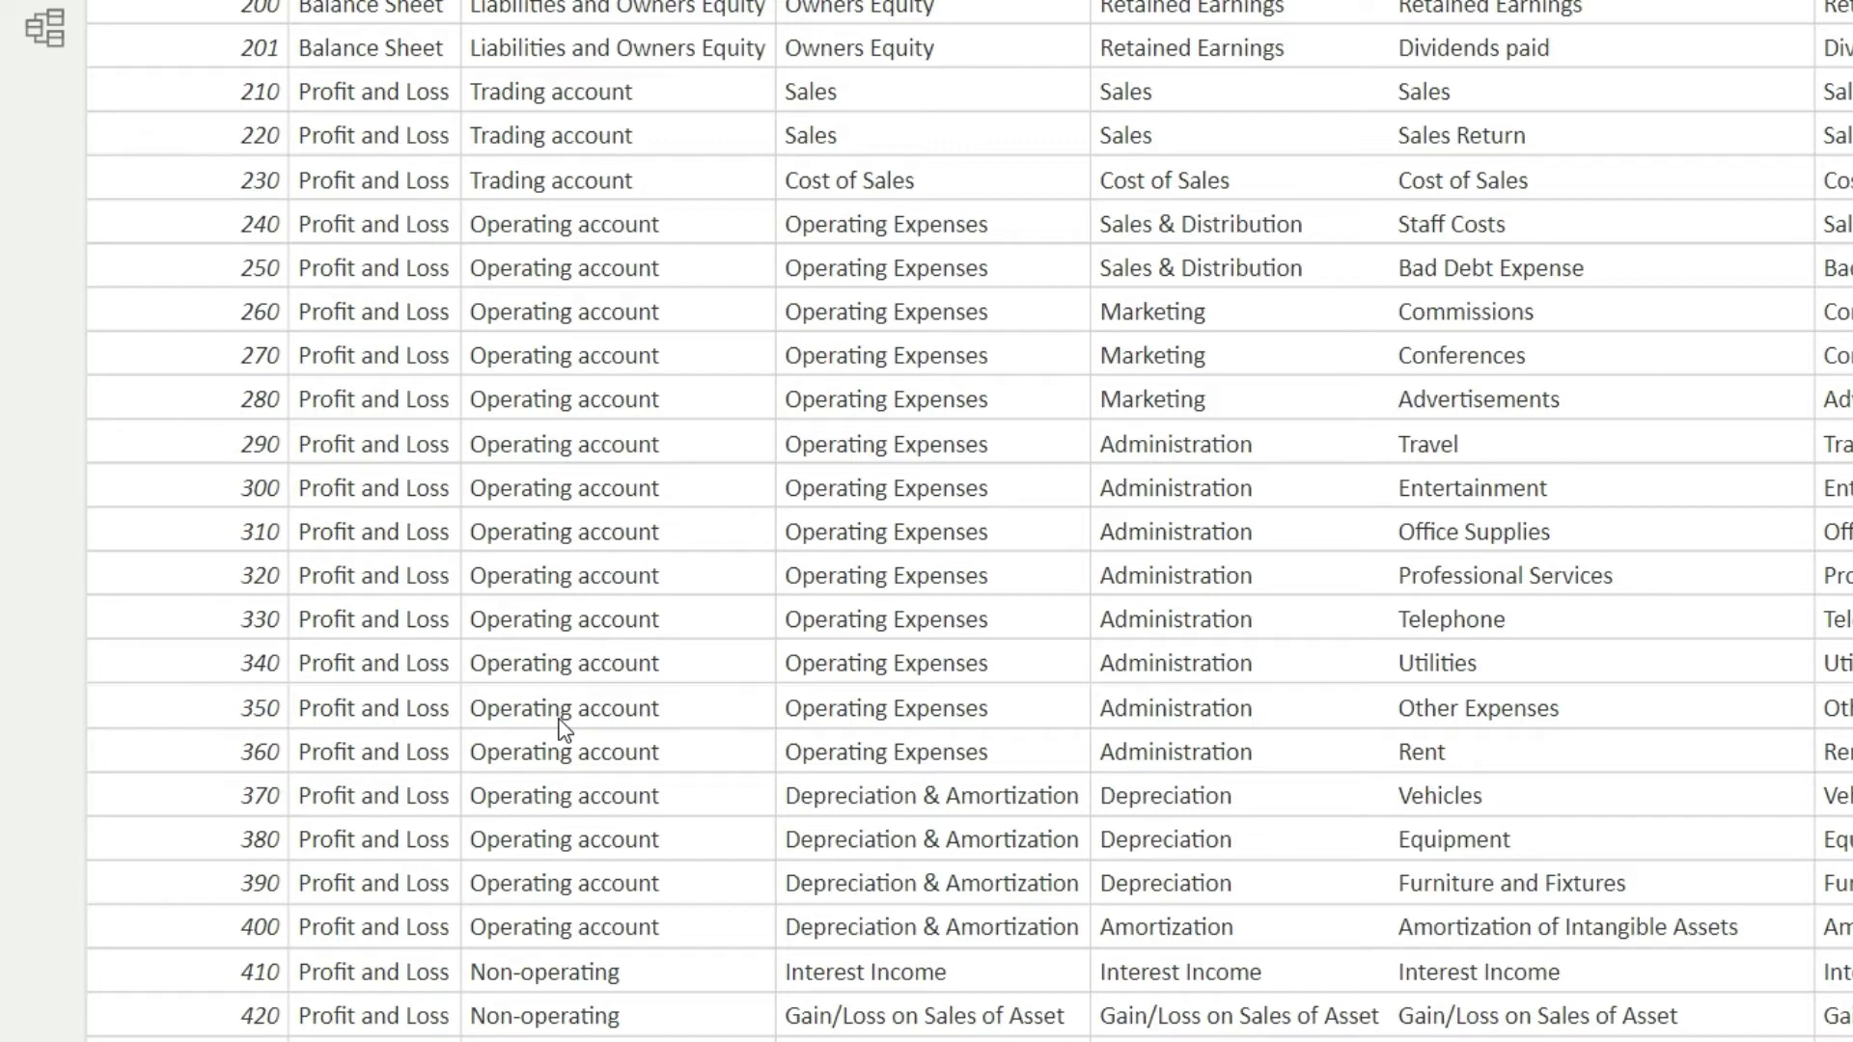
scroll(570, 791, down, 1)
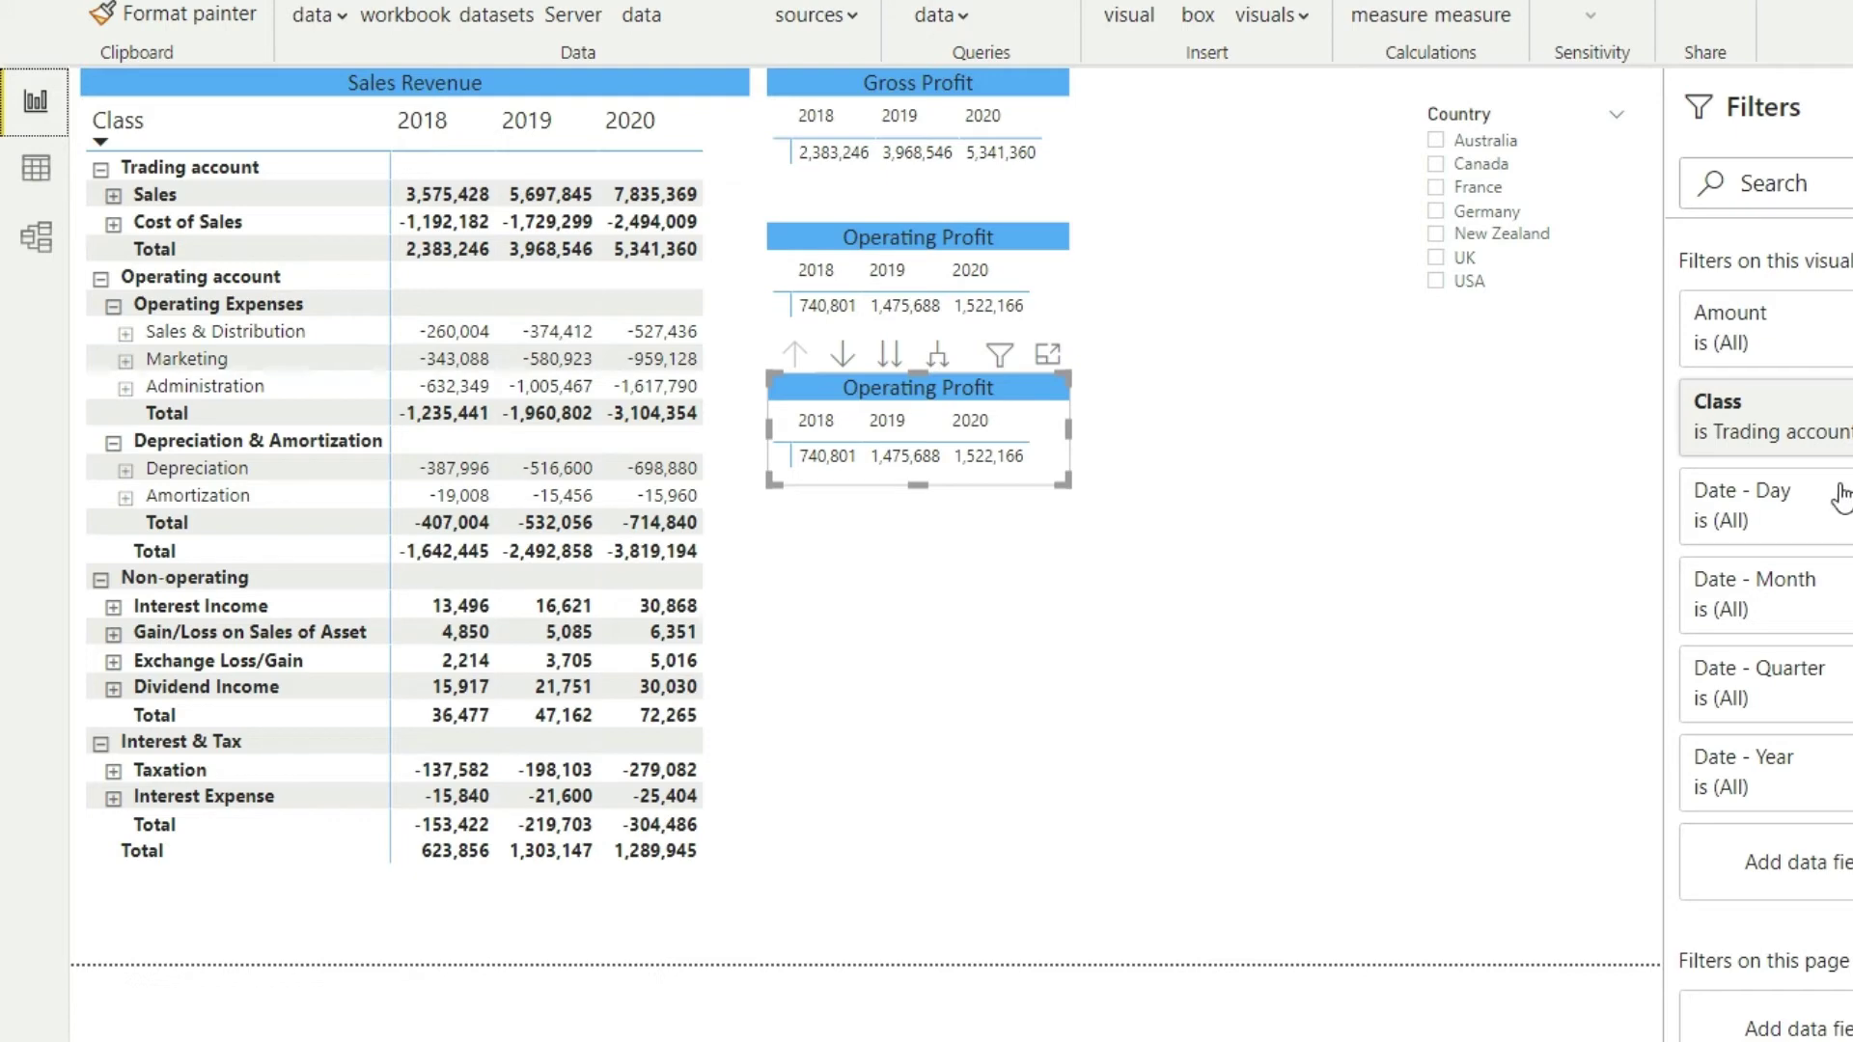
click(1838, 415)
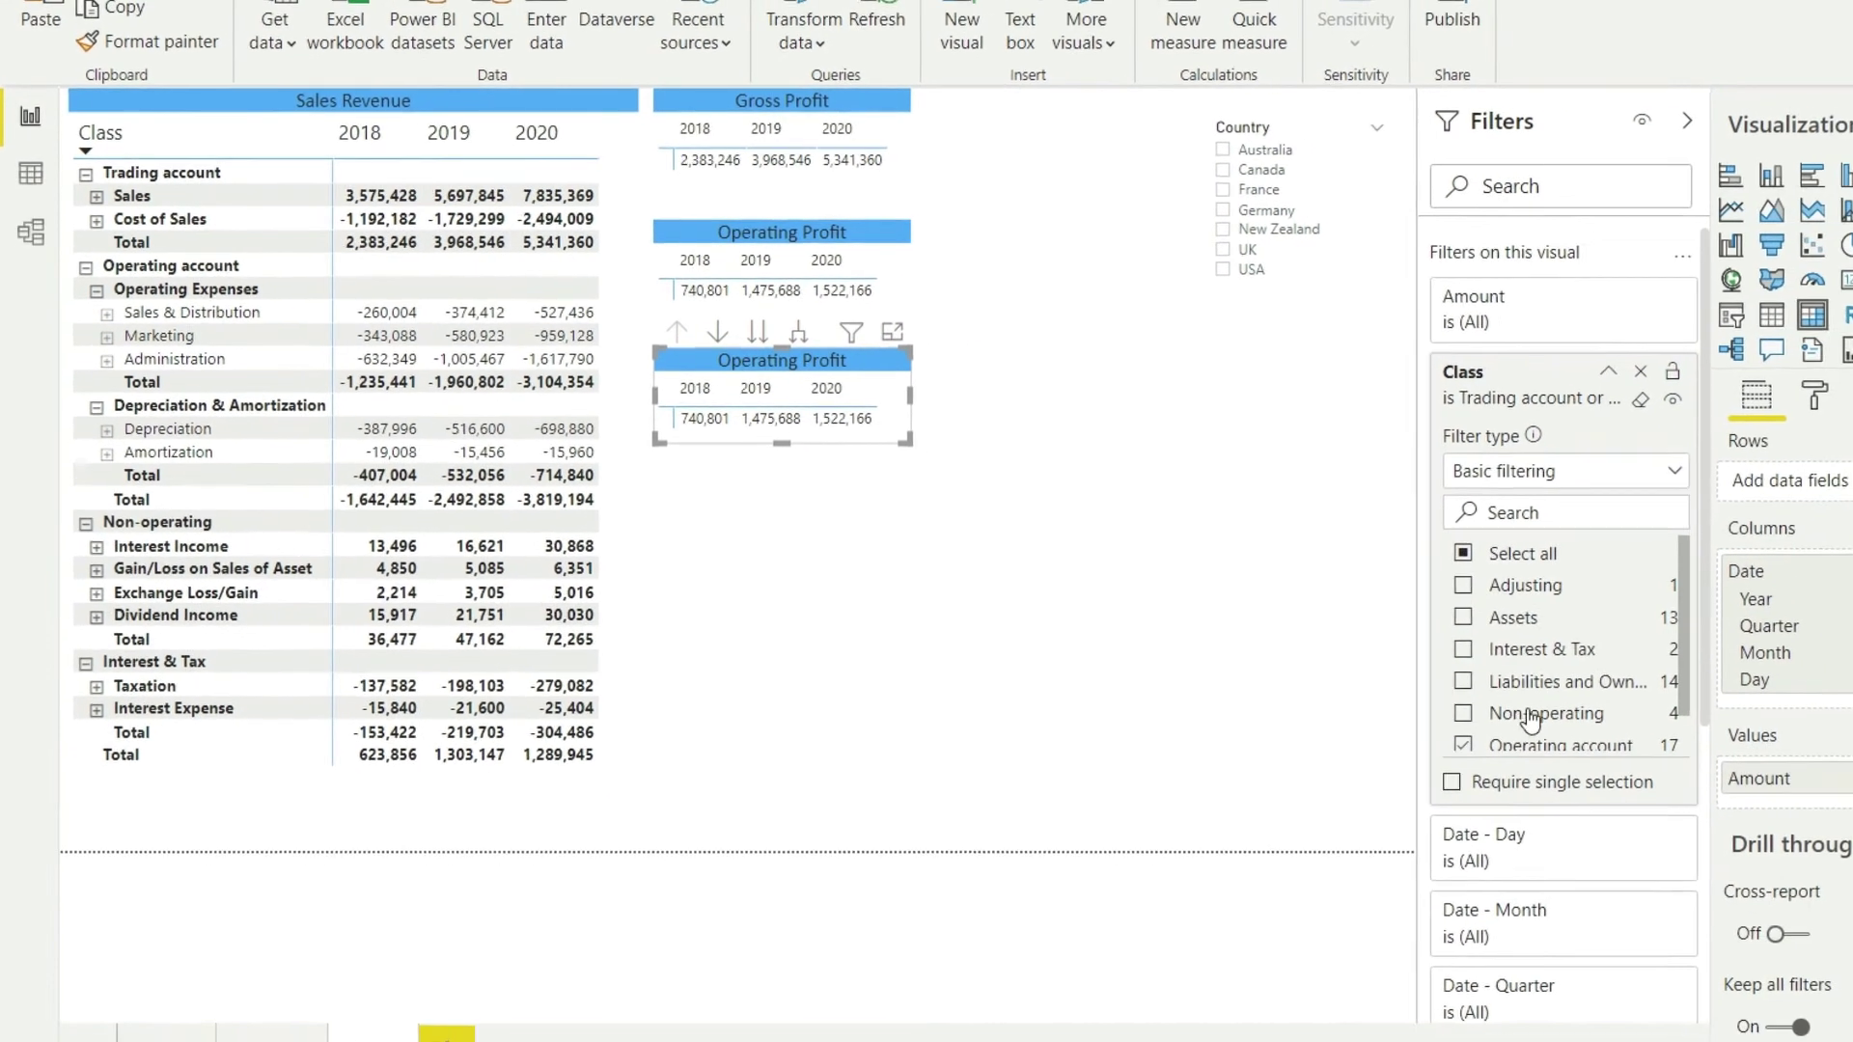
click(1463, 713)
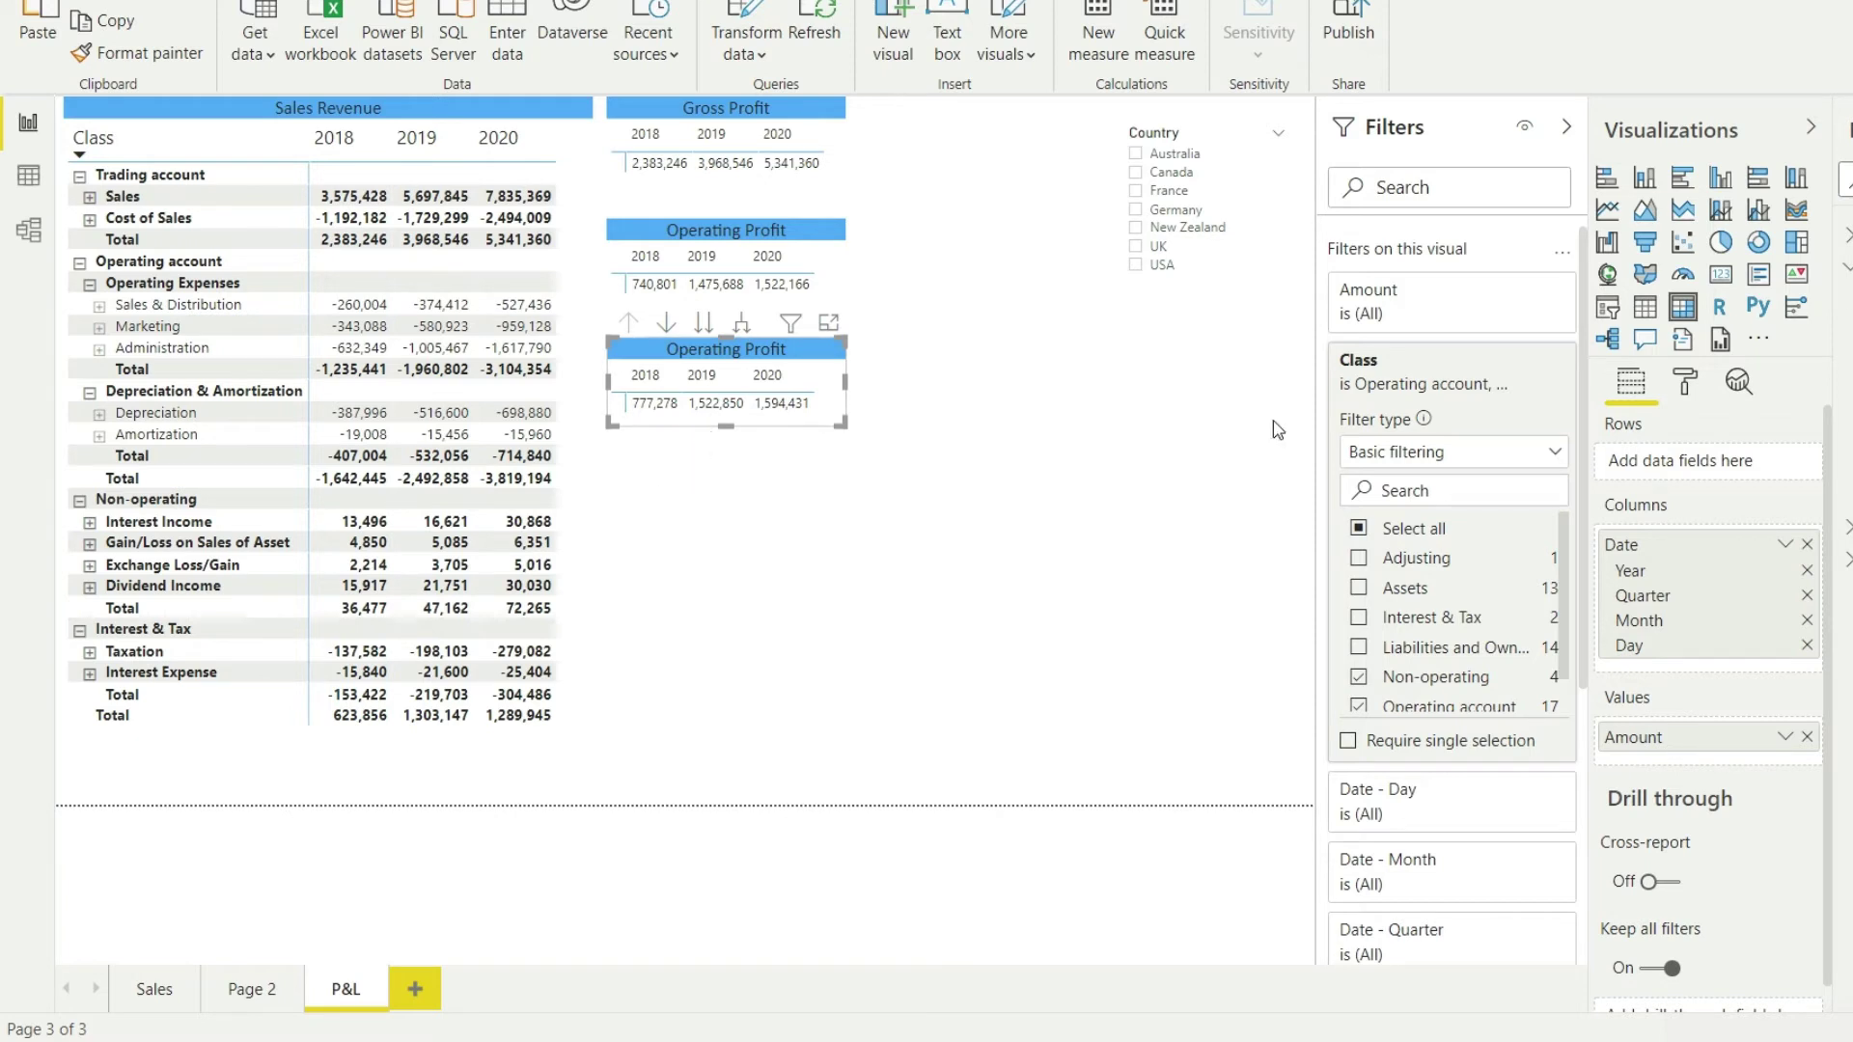
Change the lowest matrix's title text to PBIT and deselect the matrix
click(1689, 385)
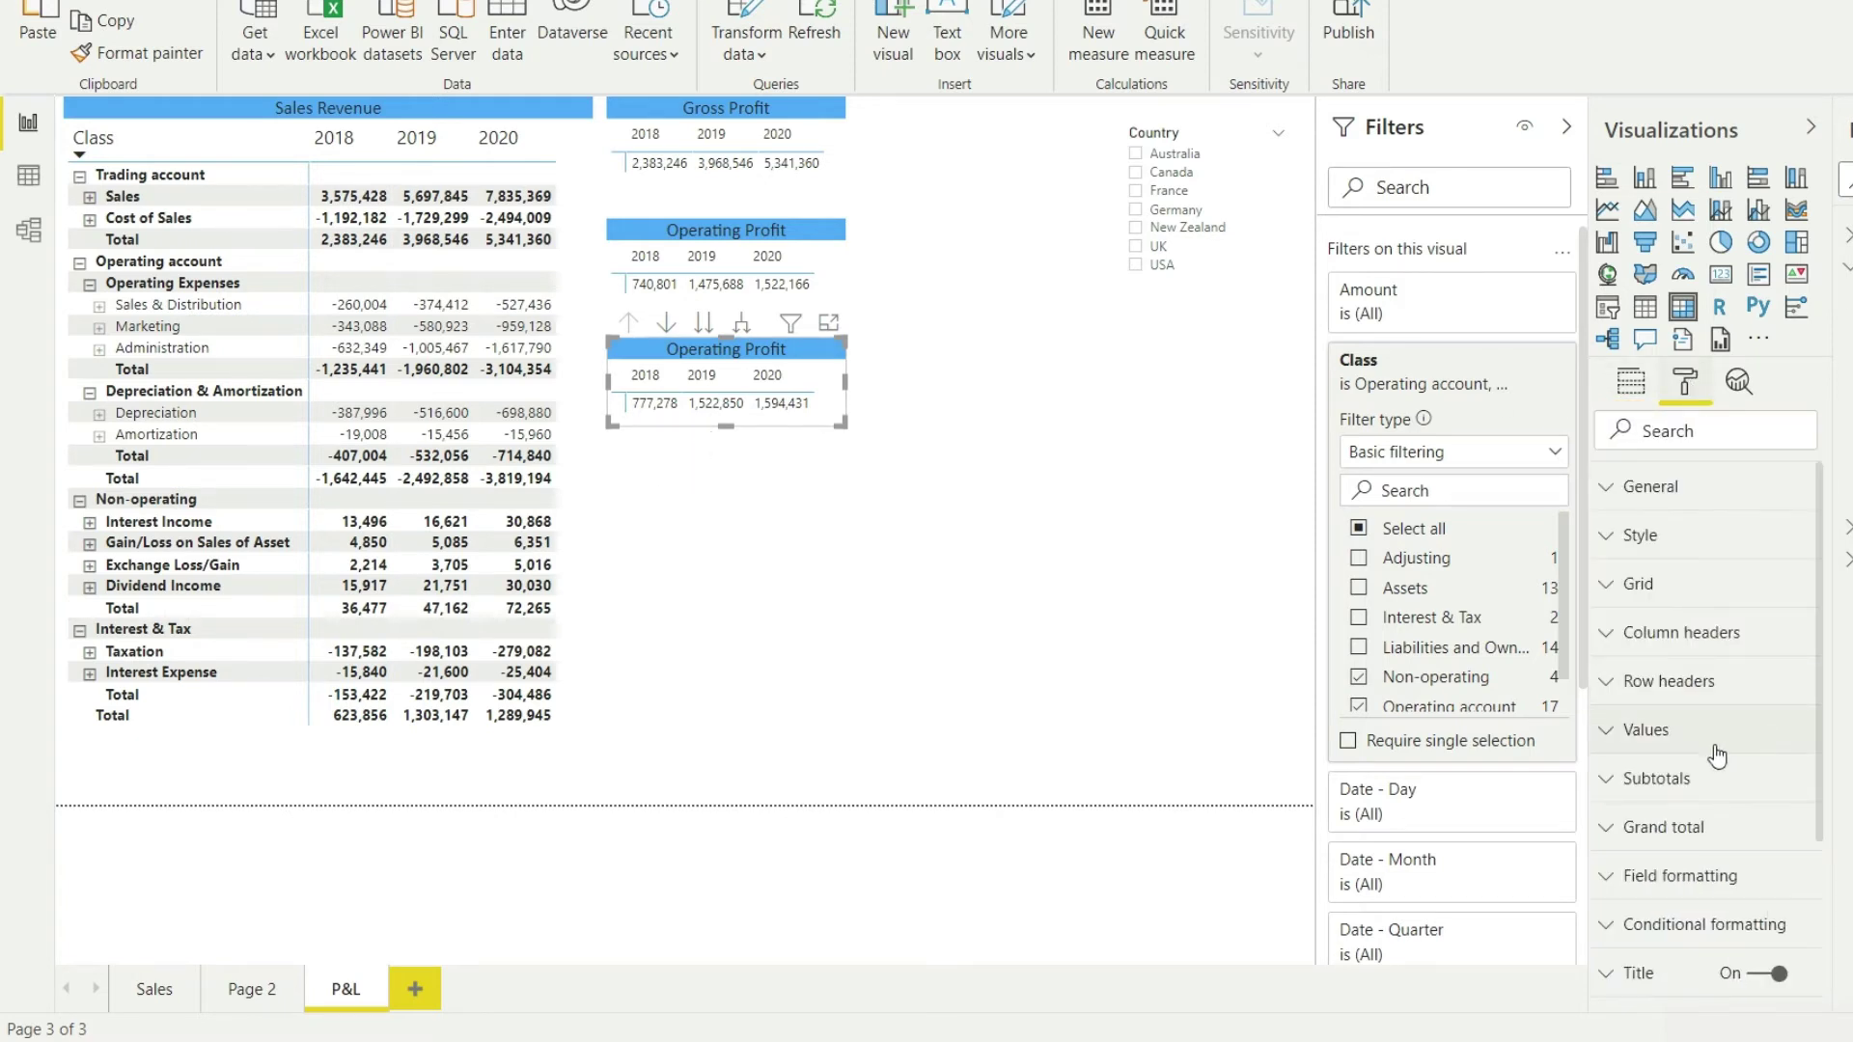
scroll(1653, 811, down, 3)
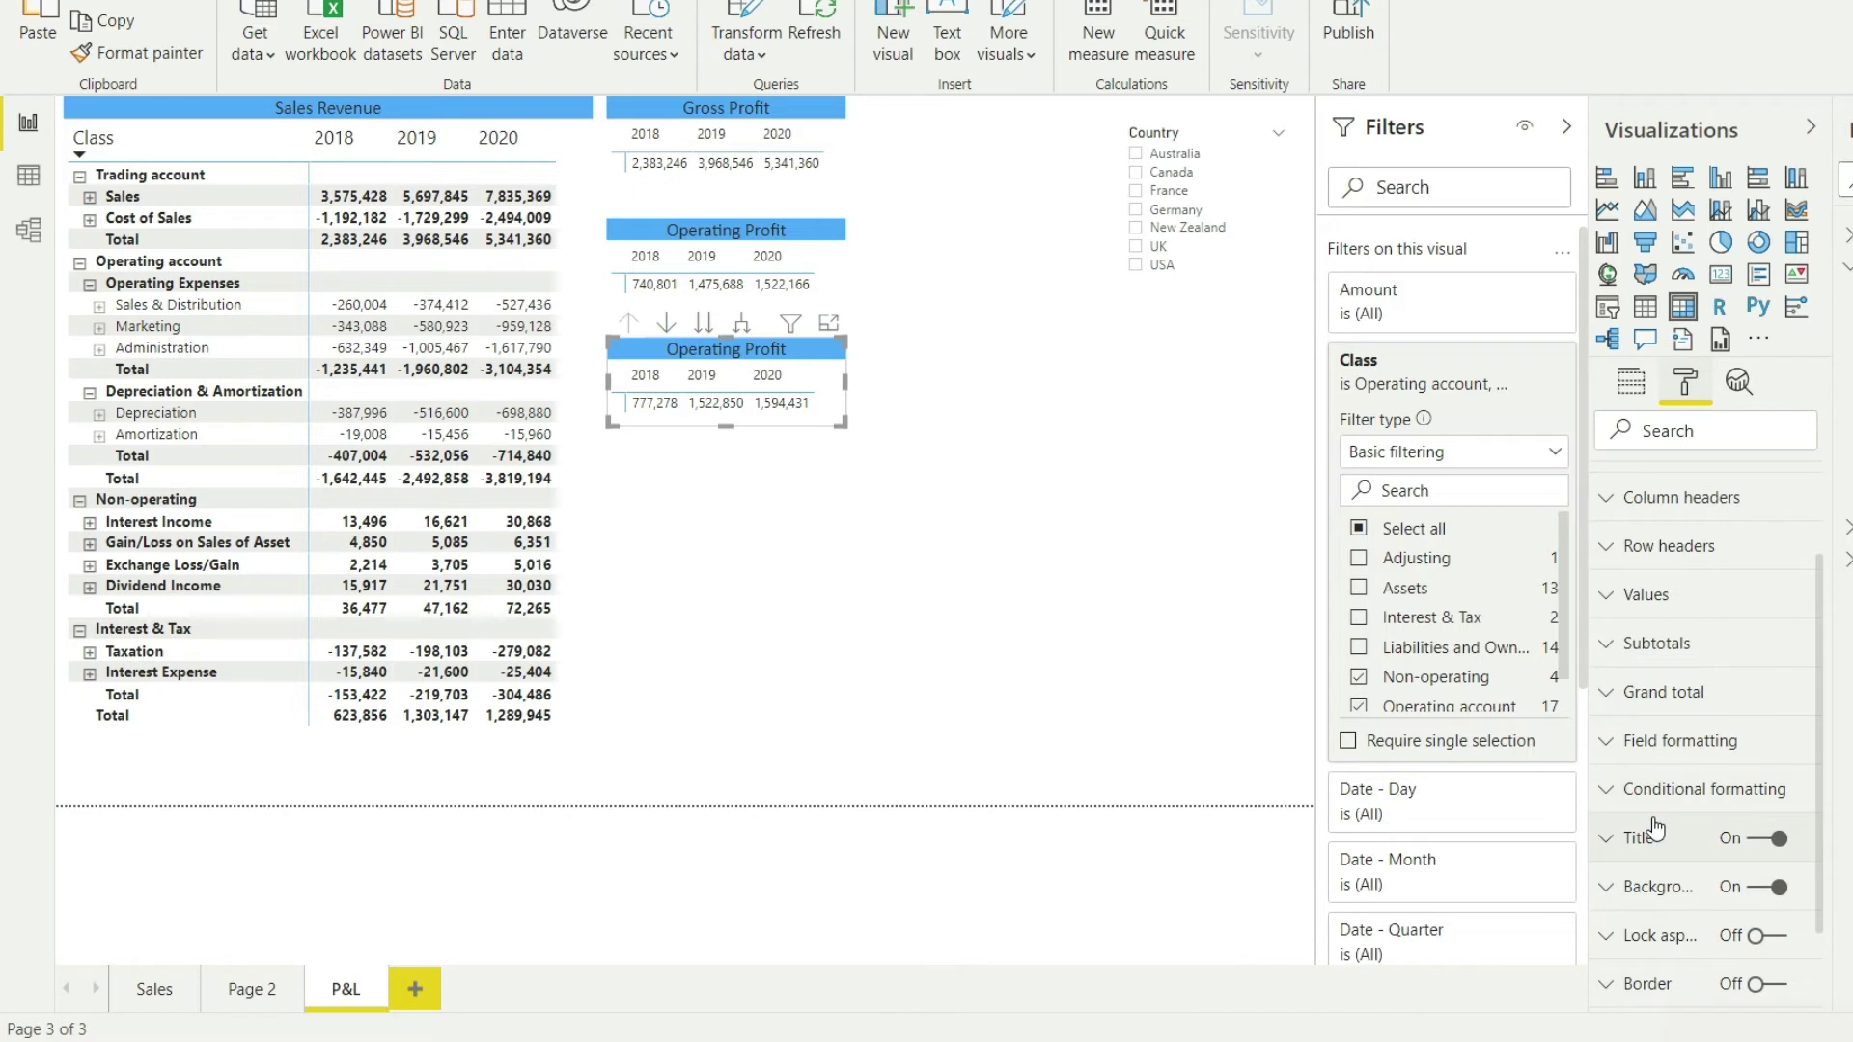
click(1640, 706)
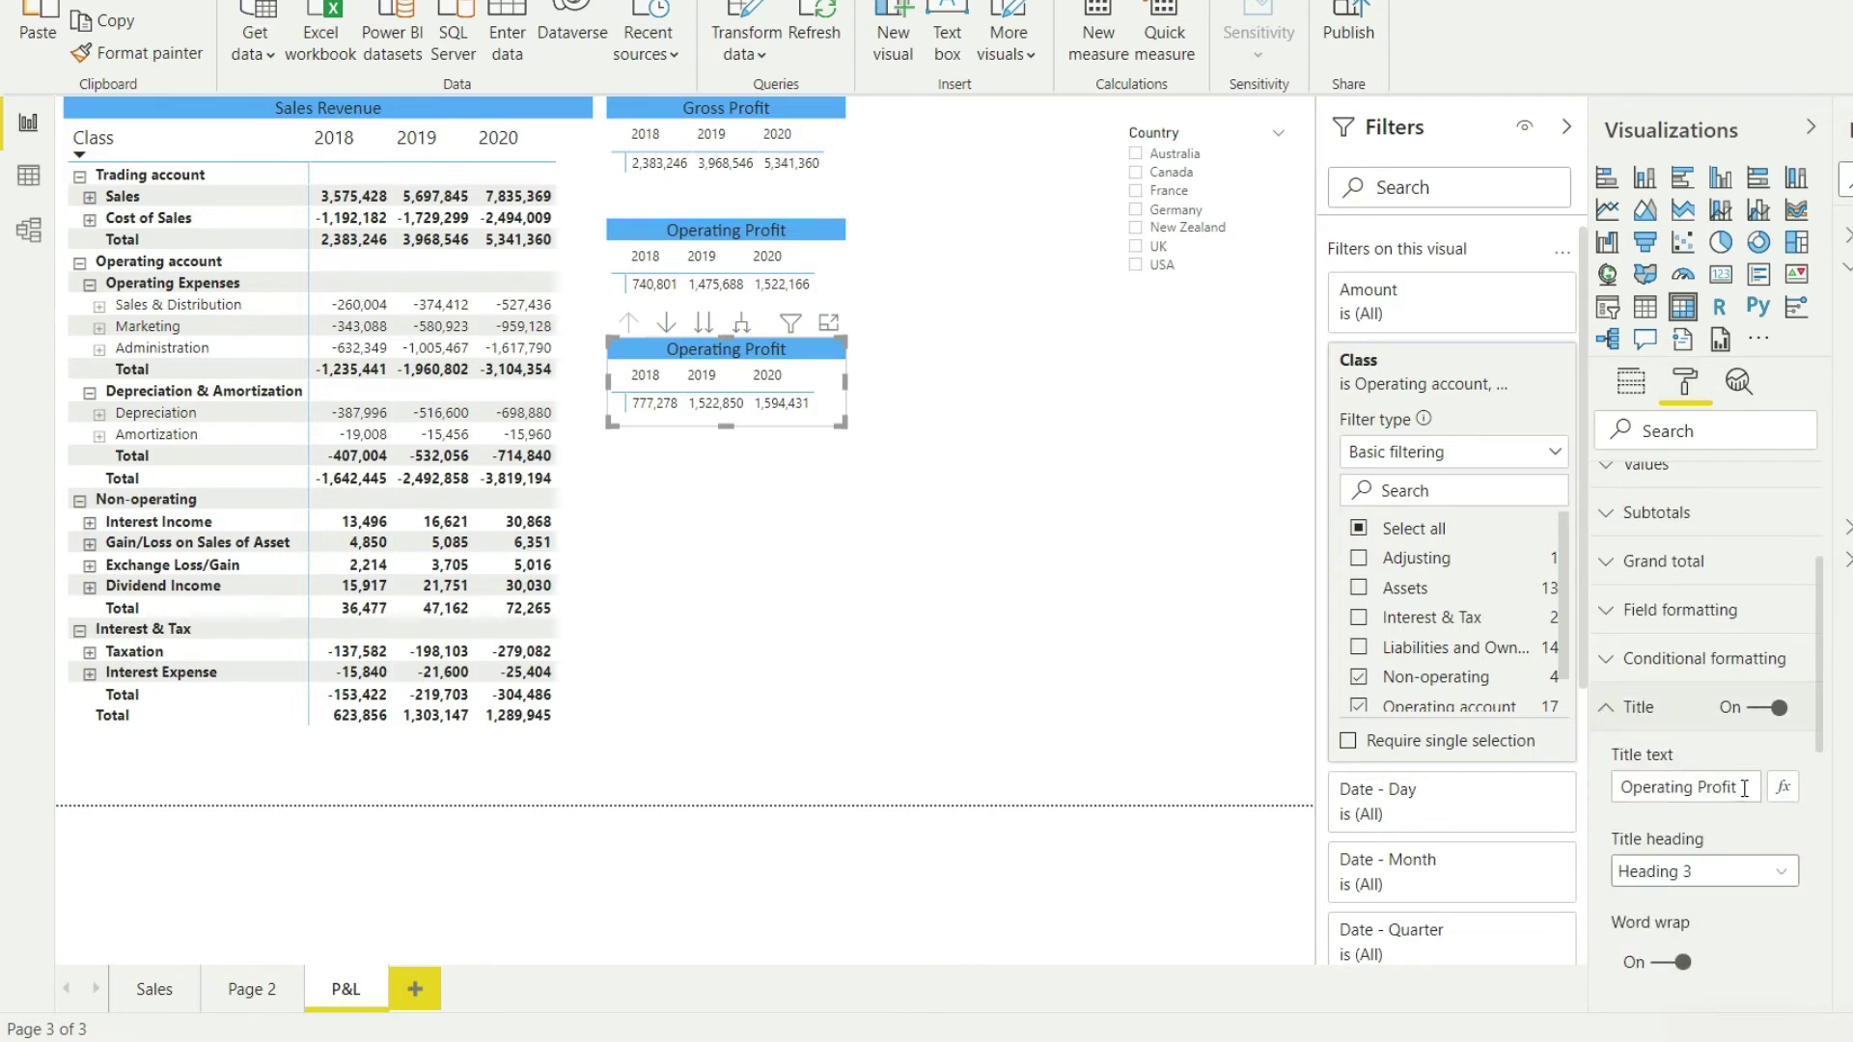
triple_click(1744, 787)
text(P)
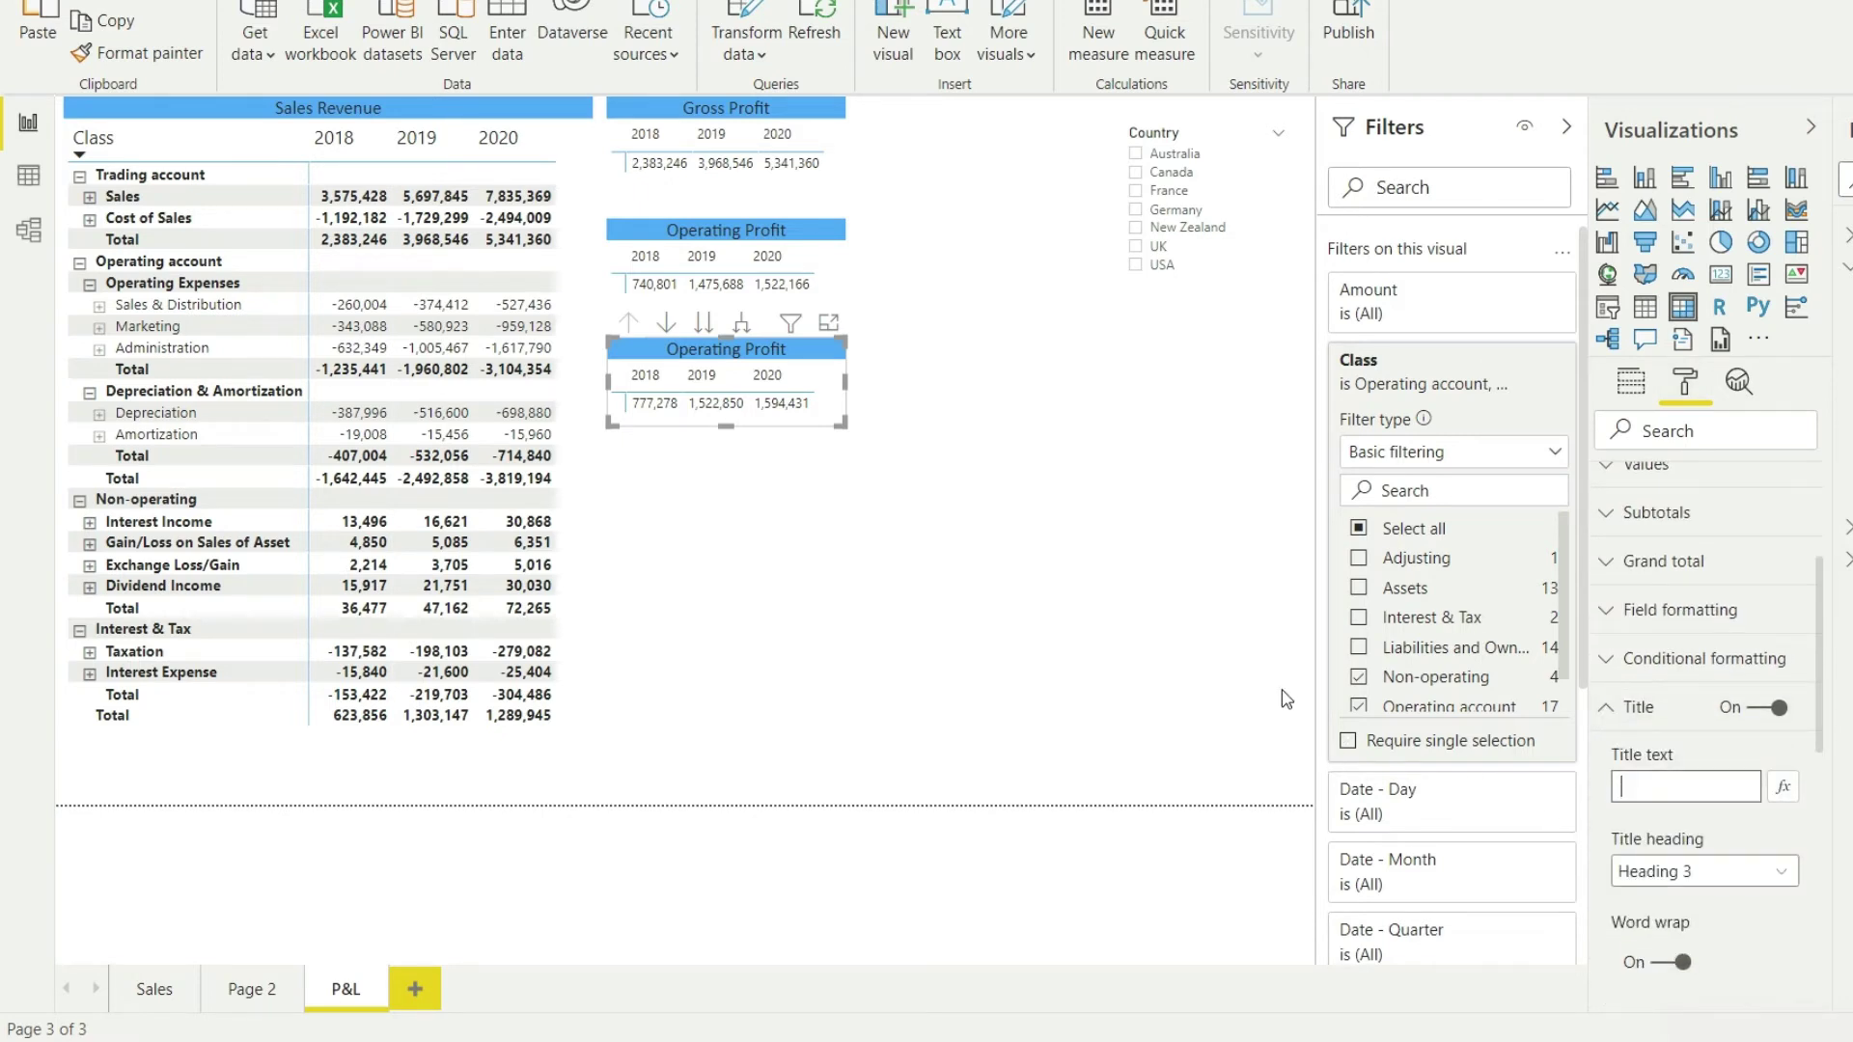
text(BIT)
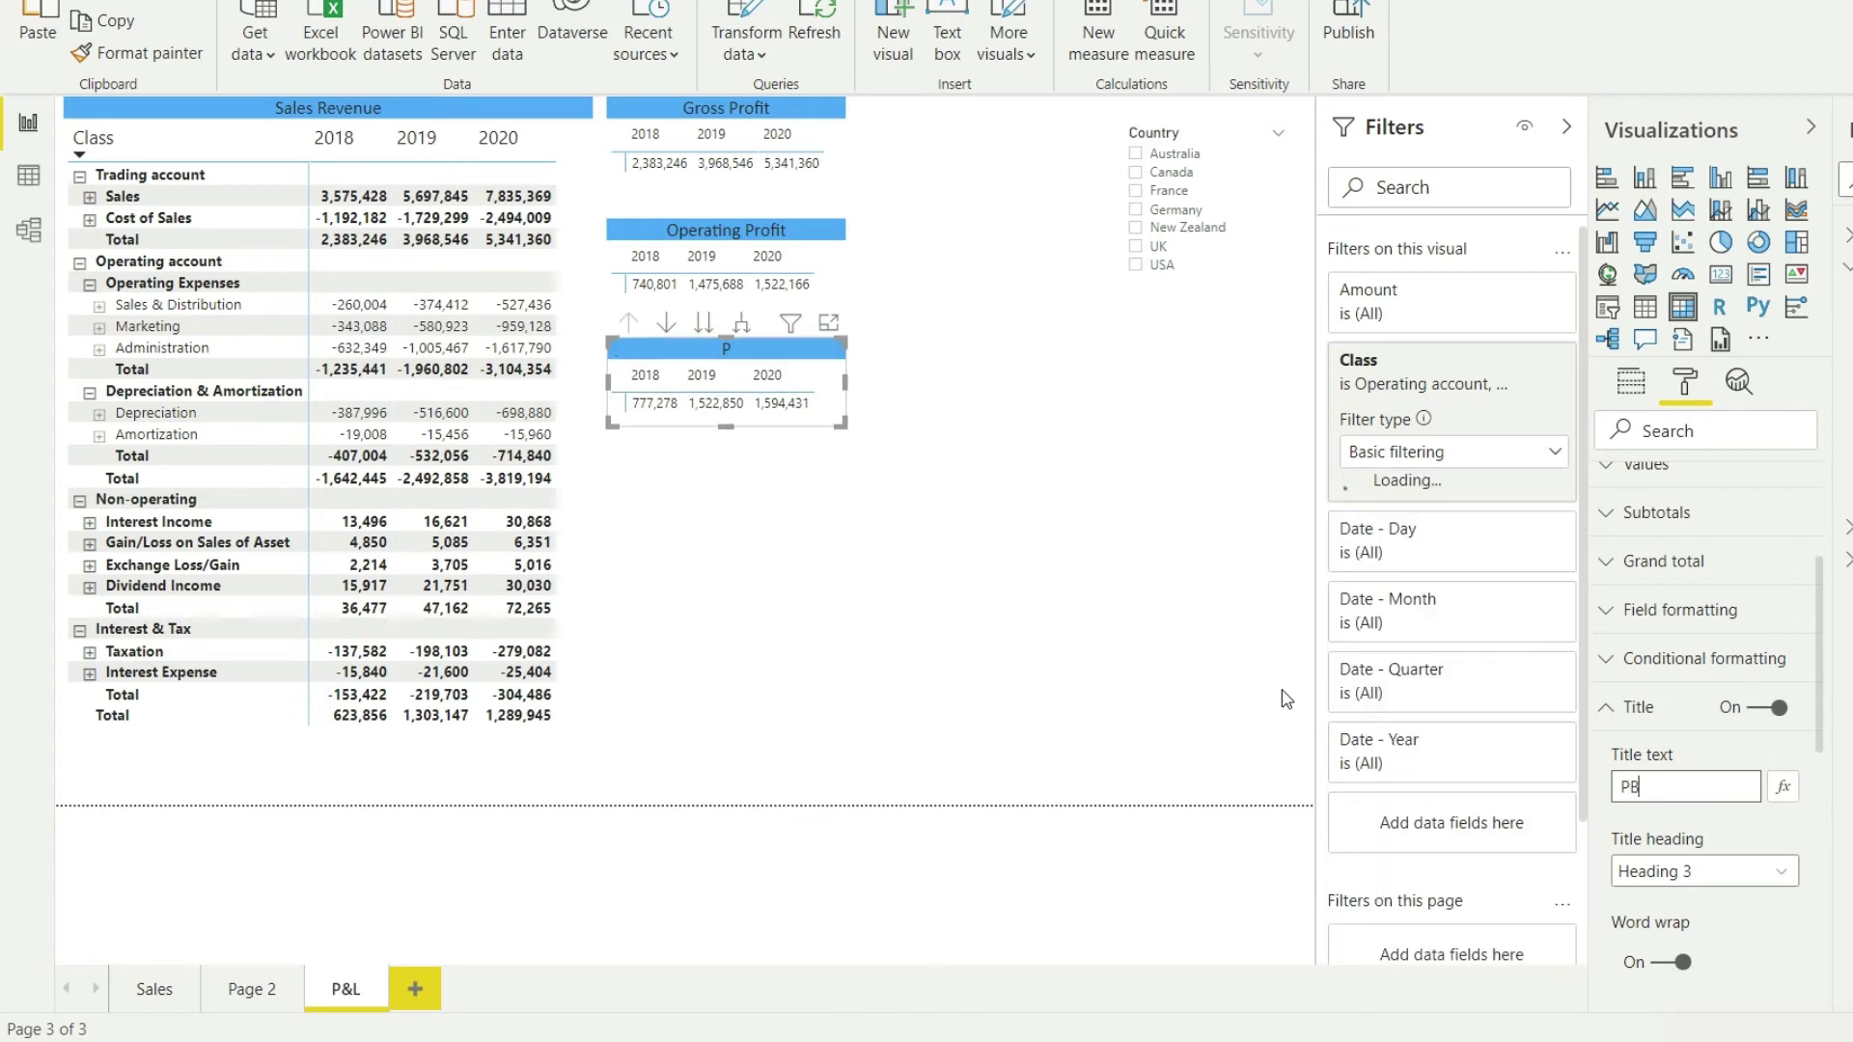
click(946, 575)
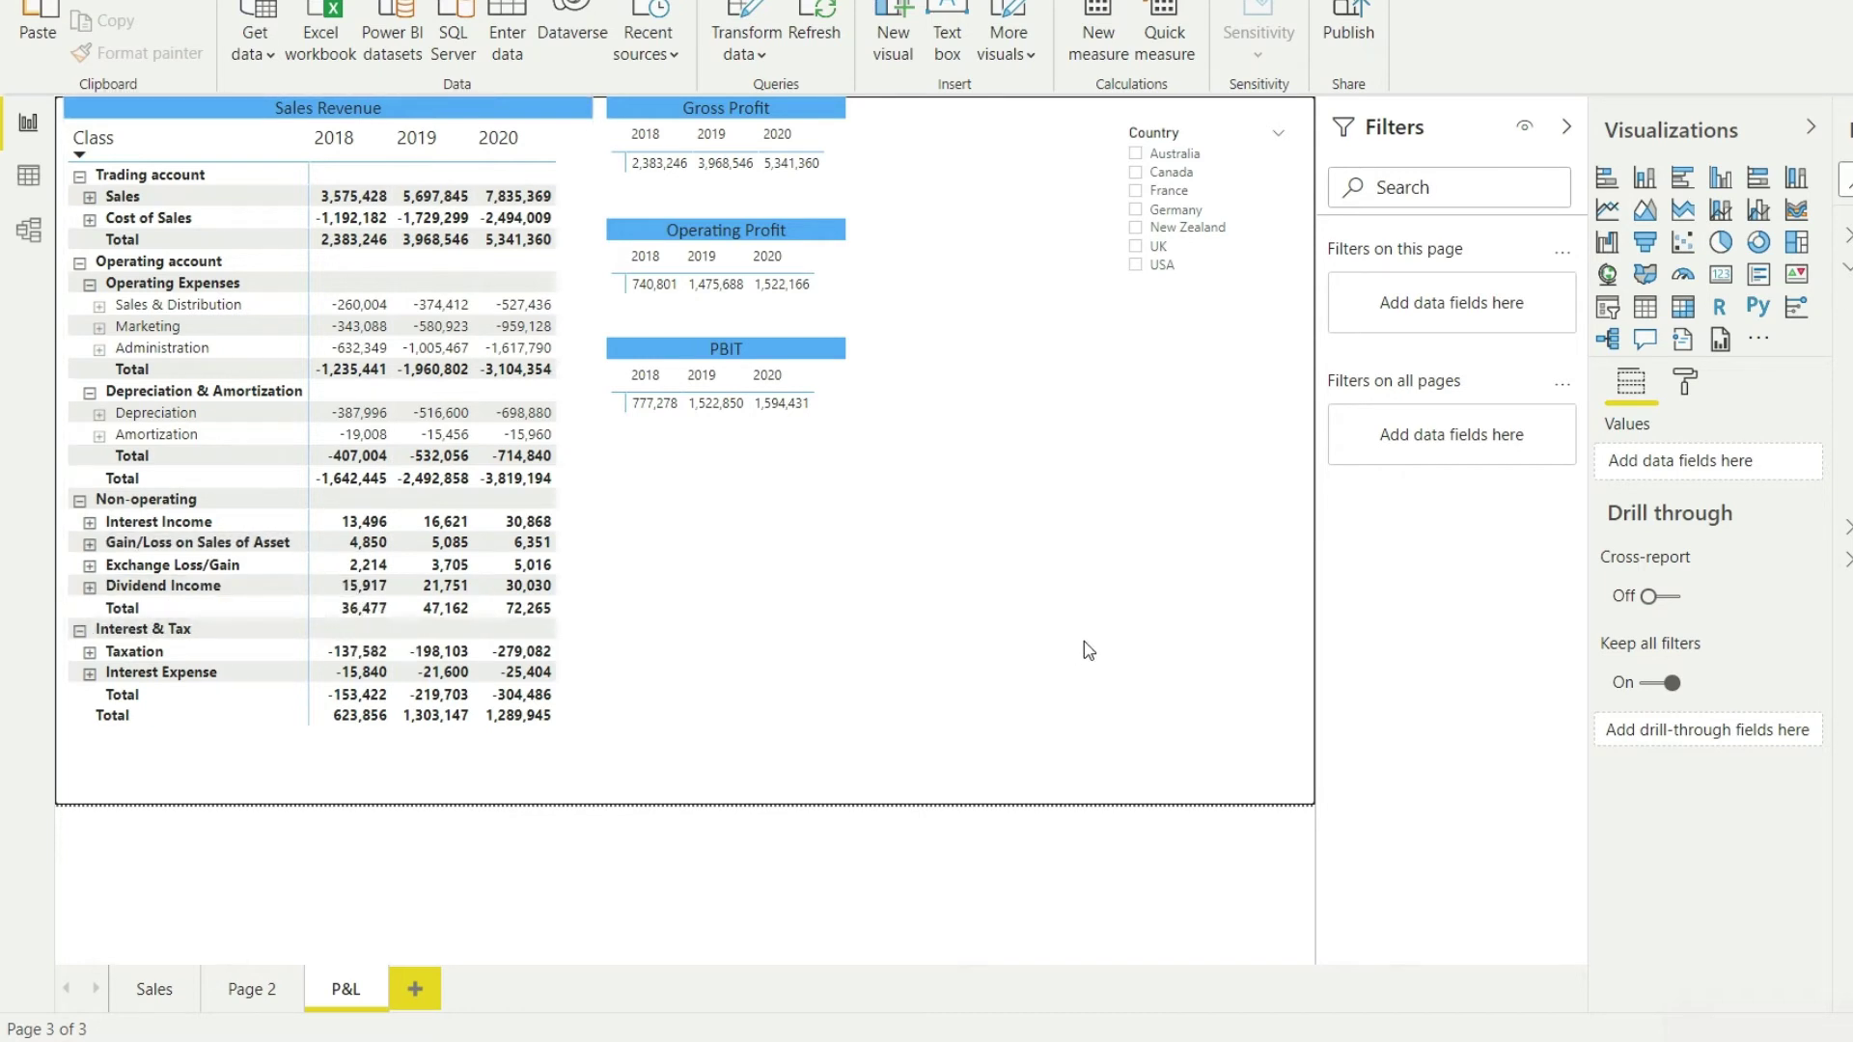
Switch to Calculator, add 36477 to the 740,801 operating profit to check the 2018 PBIT, and minimize it
key(alt+Tab)
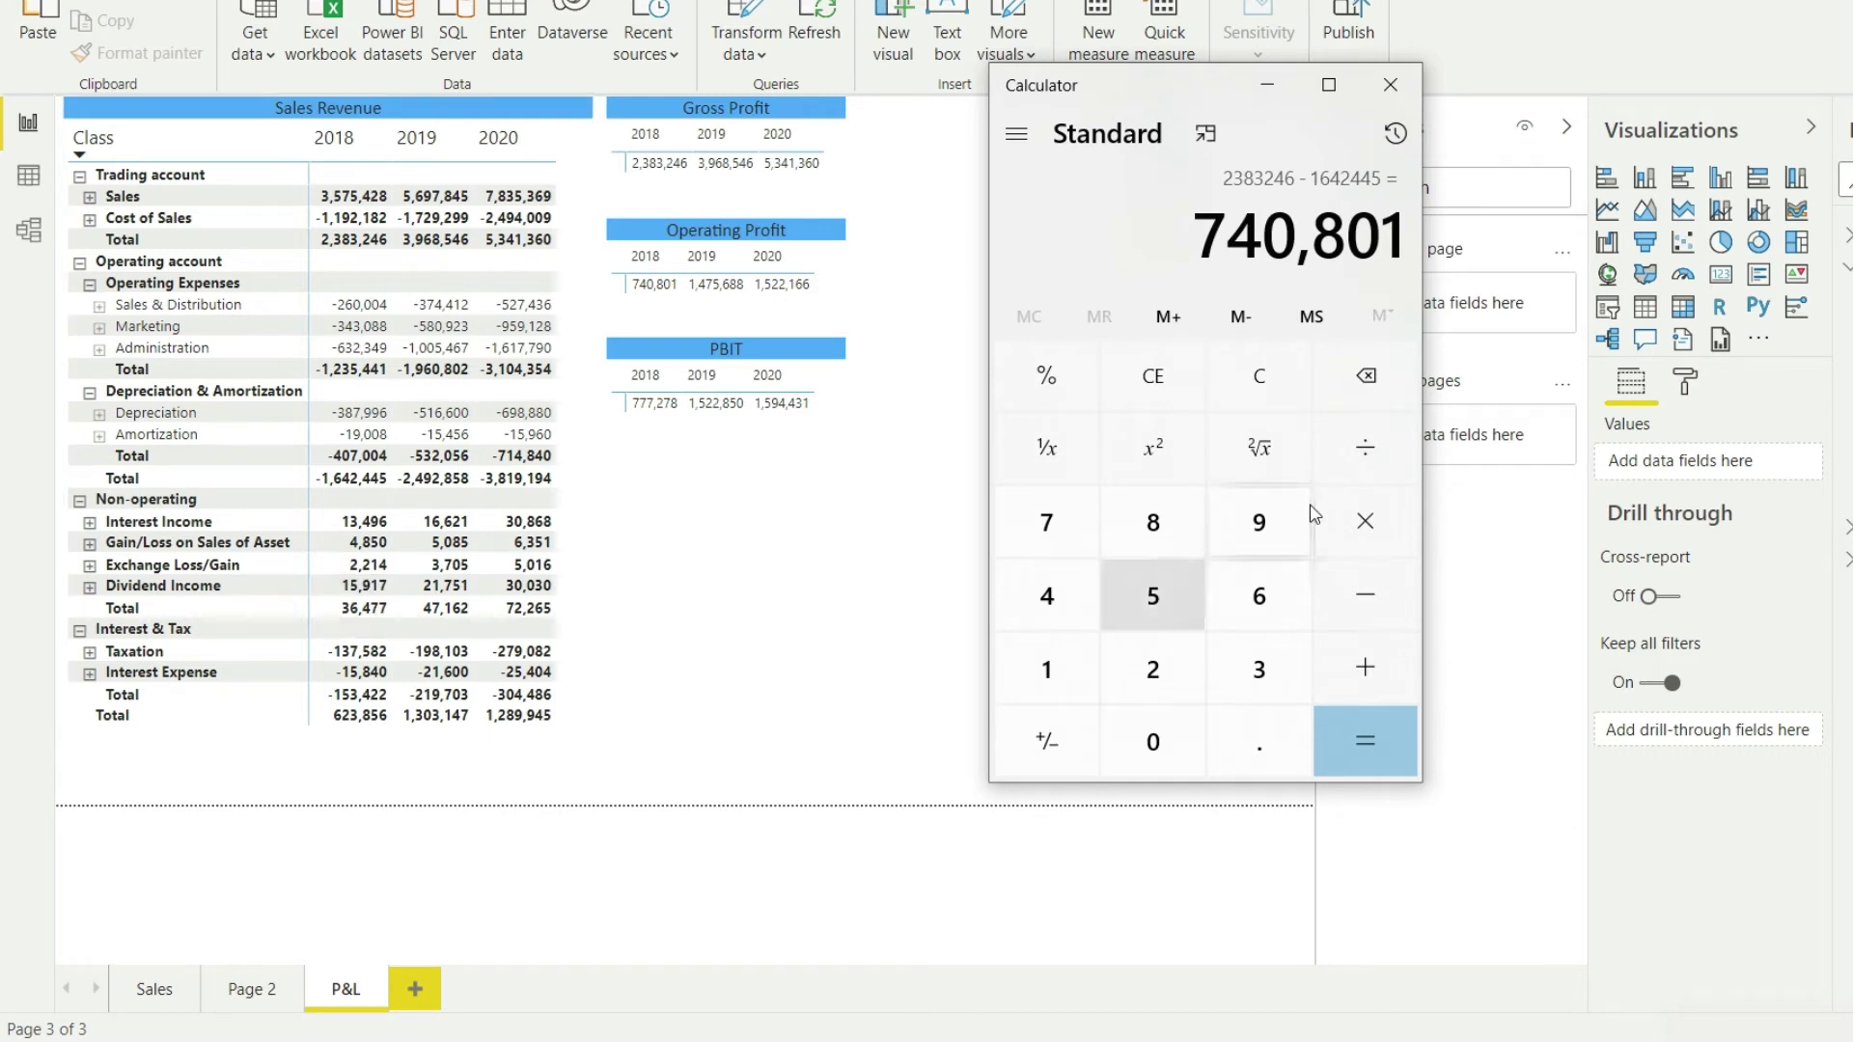
click(1360, 664)
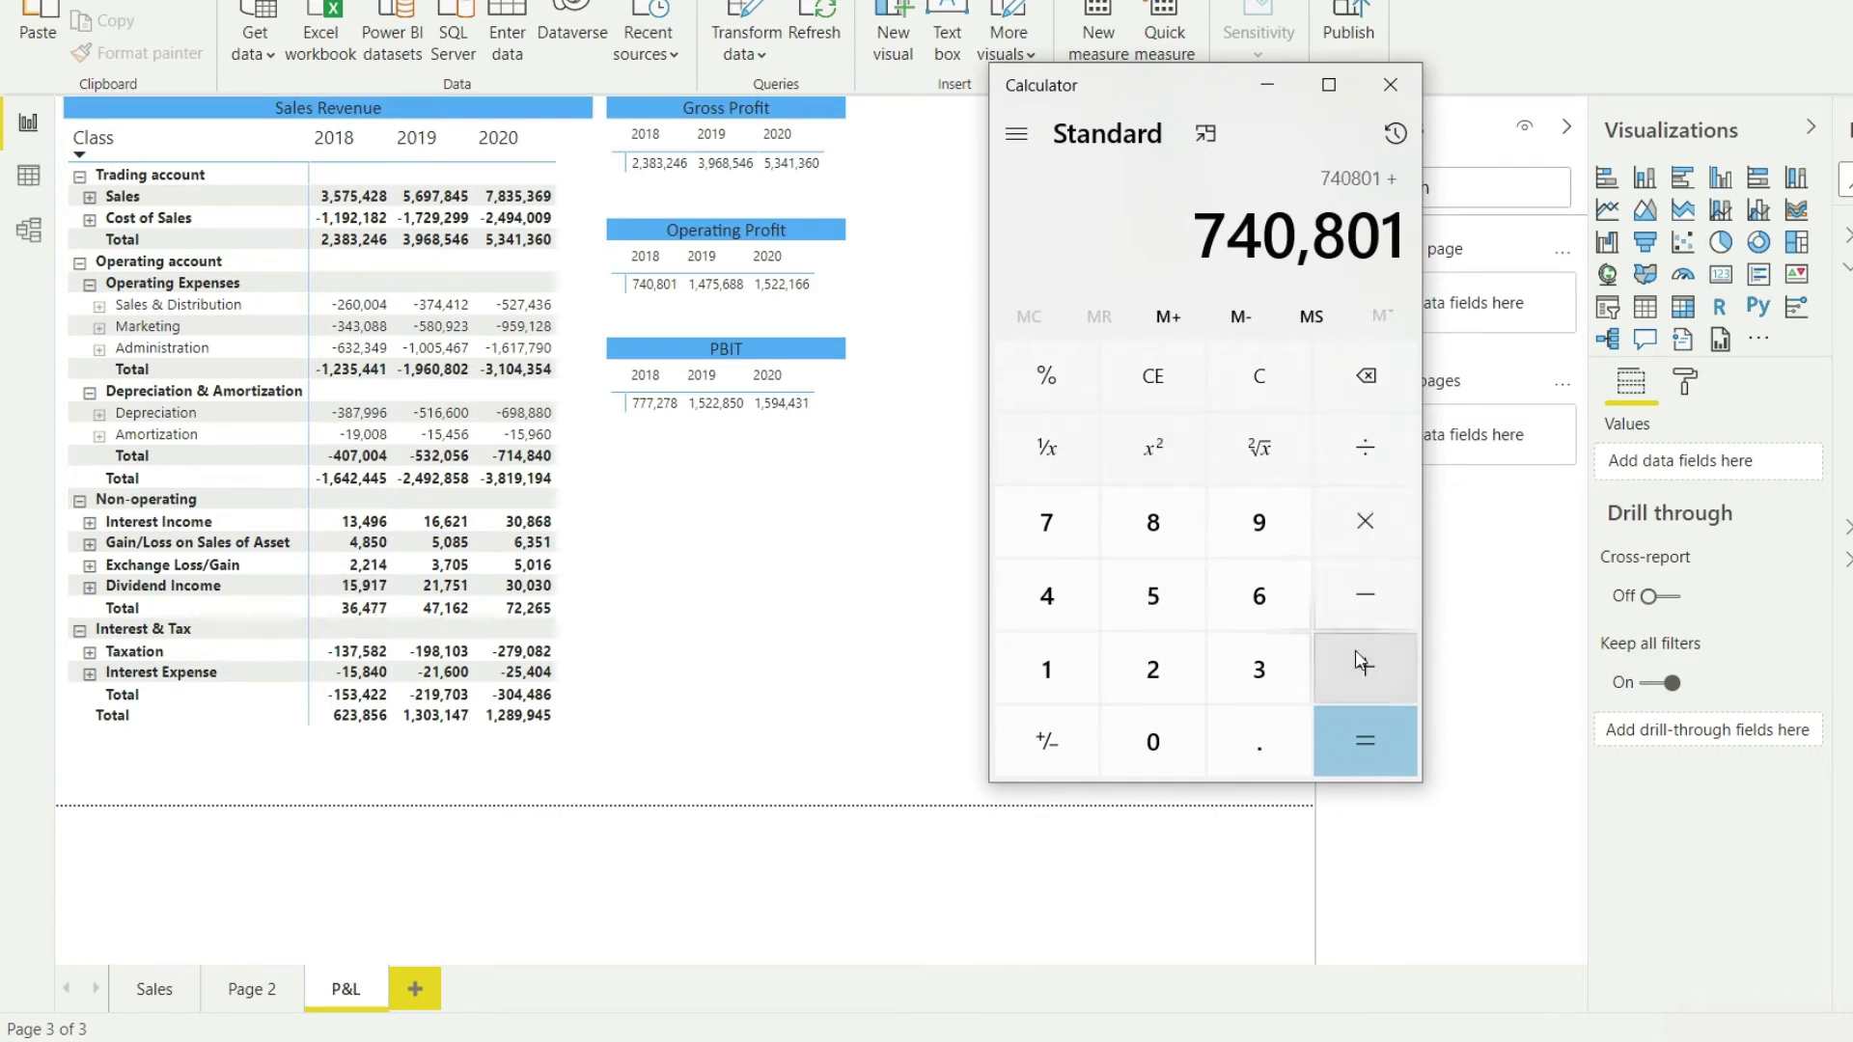
click(1251, 659)
click(1263, 591)
click(1061, 593)
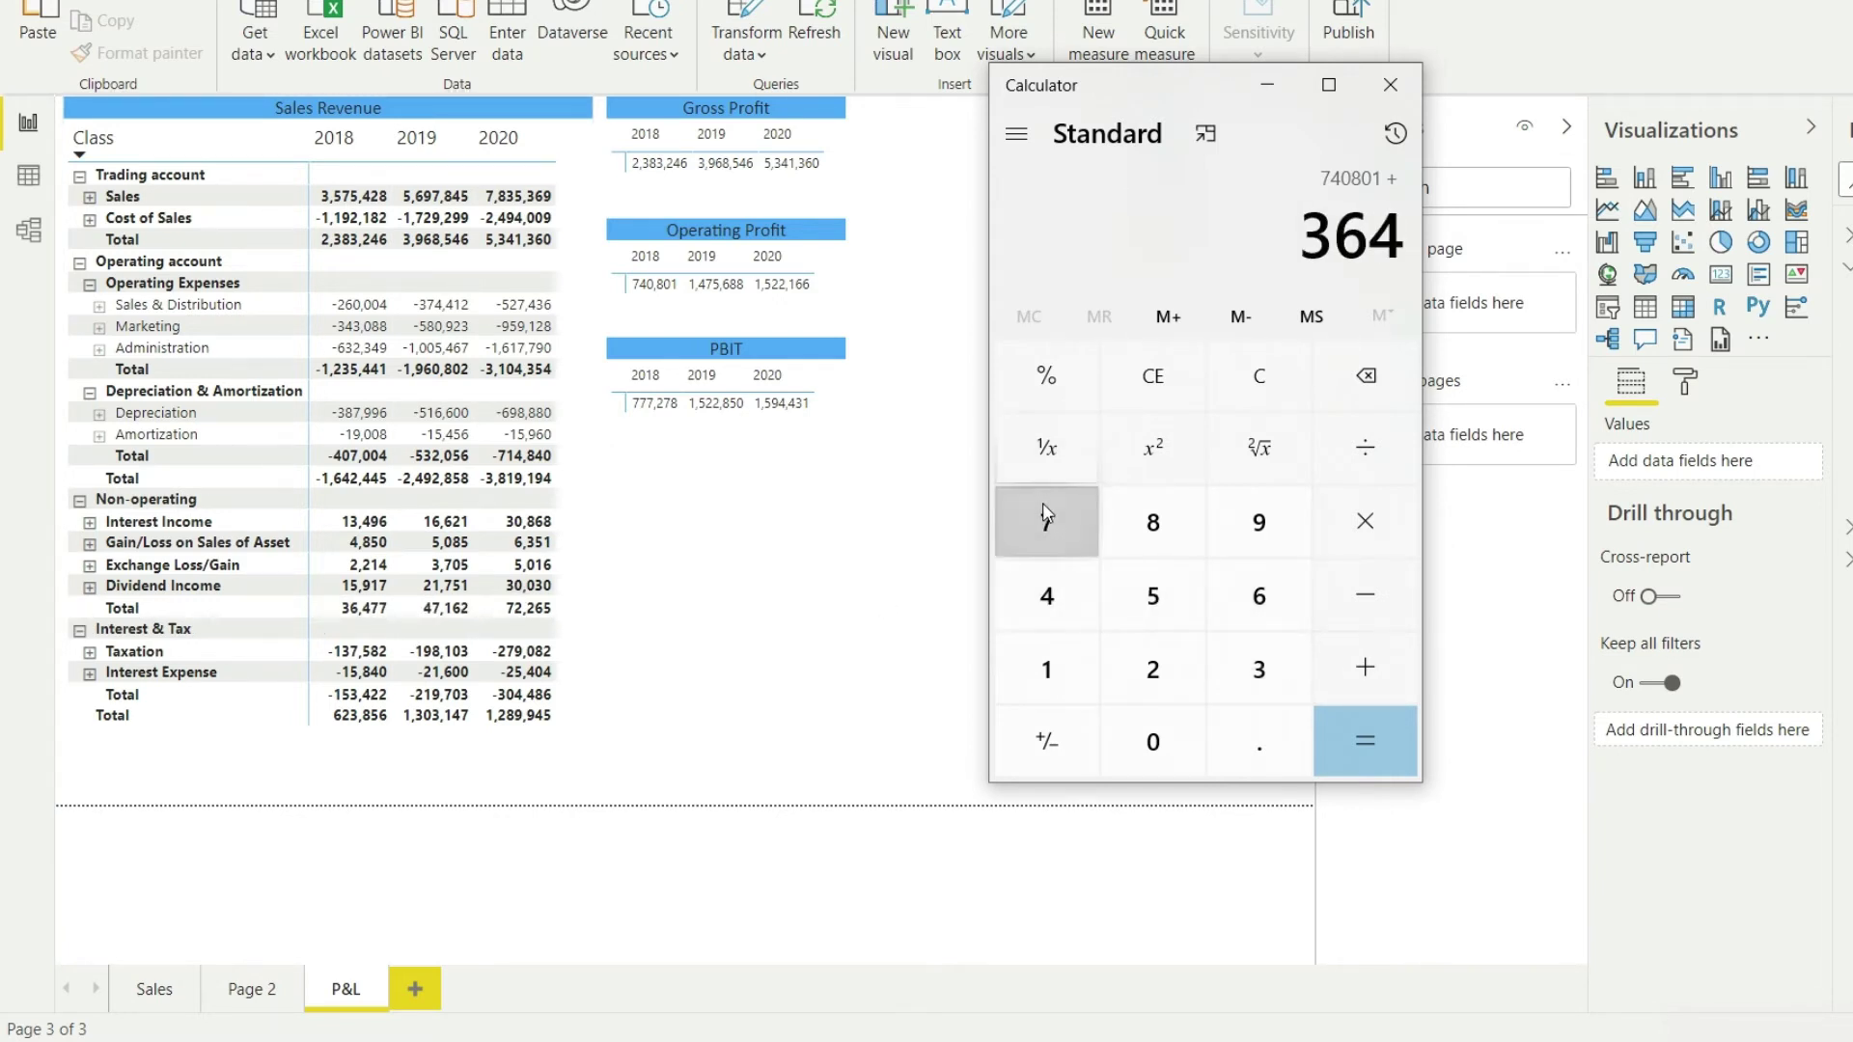
double_click(1044, 512)
click(1406, 747)
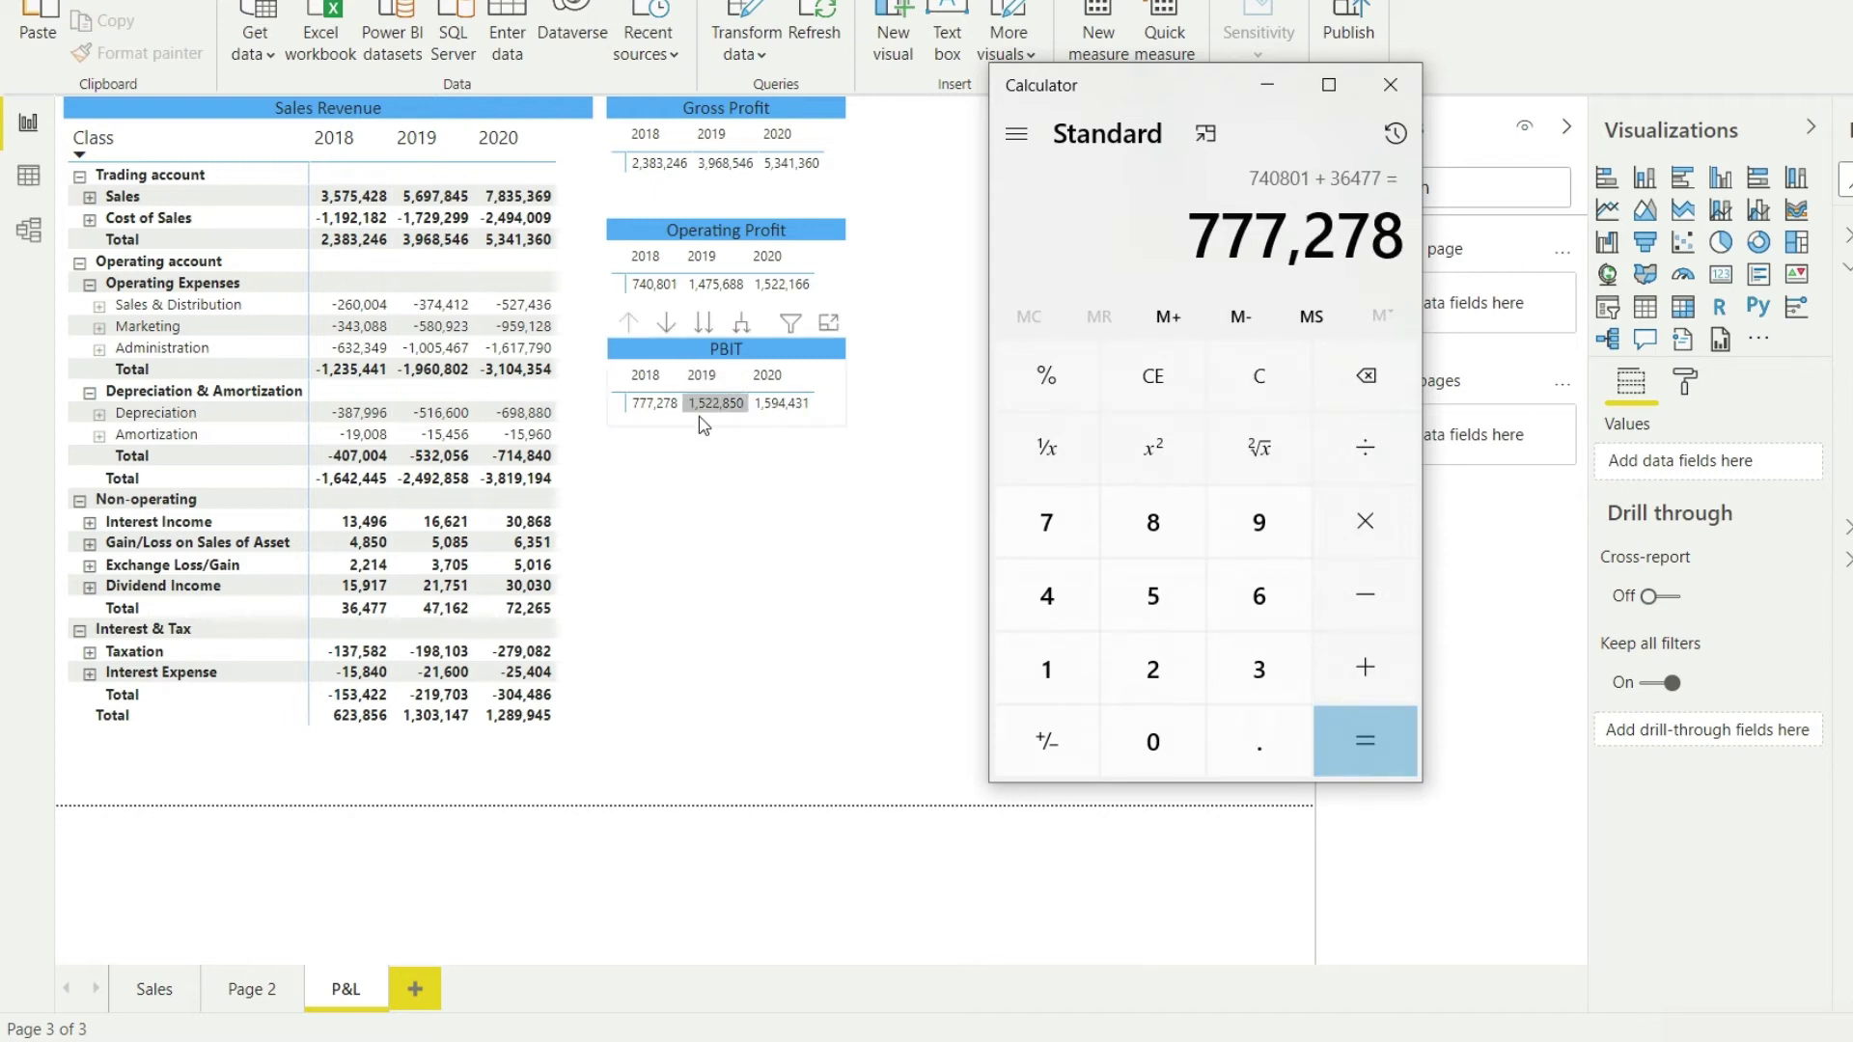
click(1267, 84)
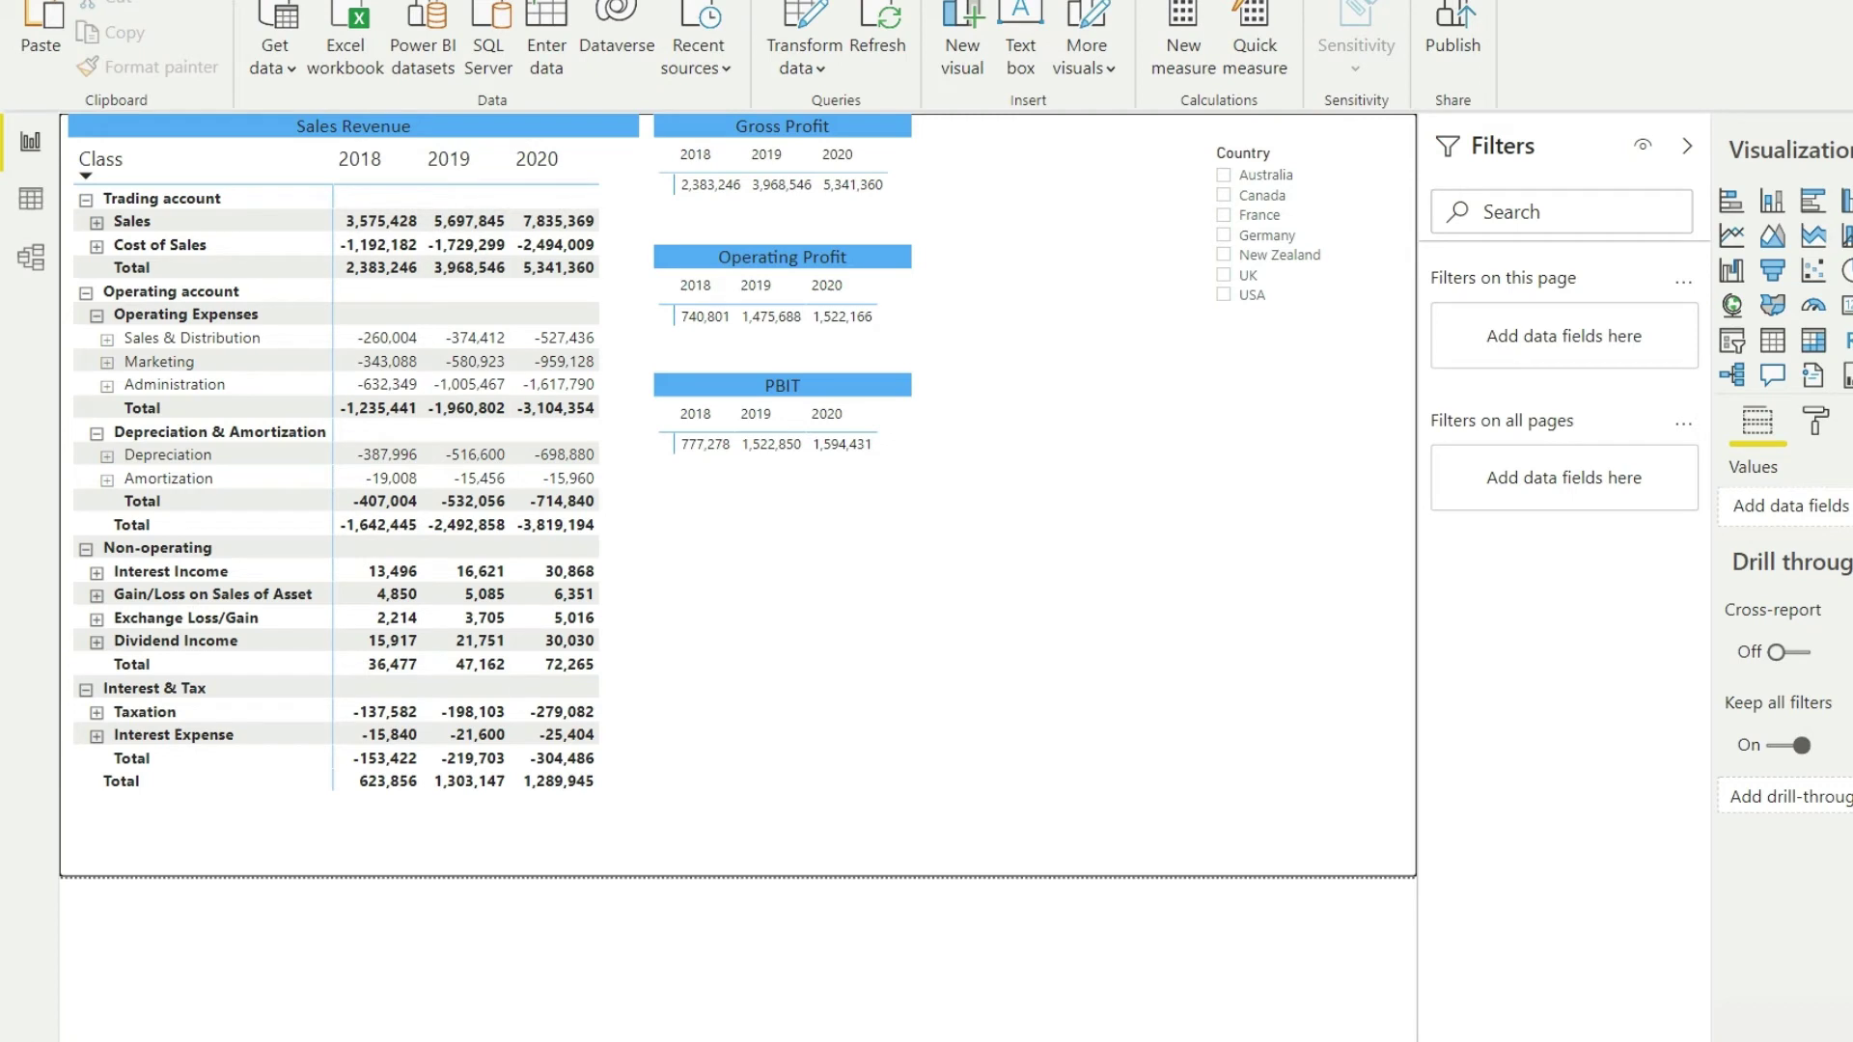
Duplicate the PBIT matrix, place the copy directly below the original, and deselect it
click(712, 400)
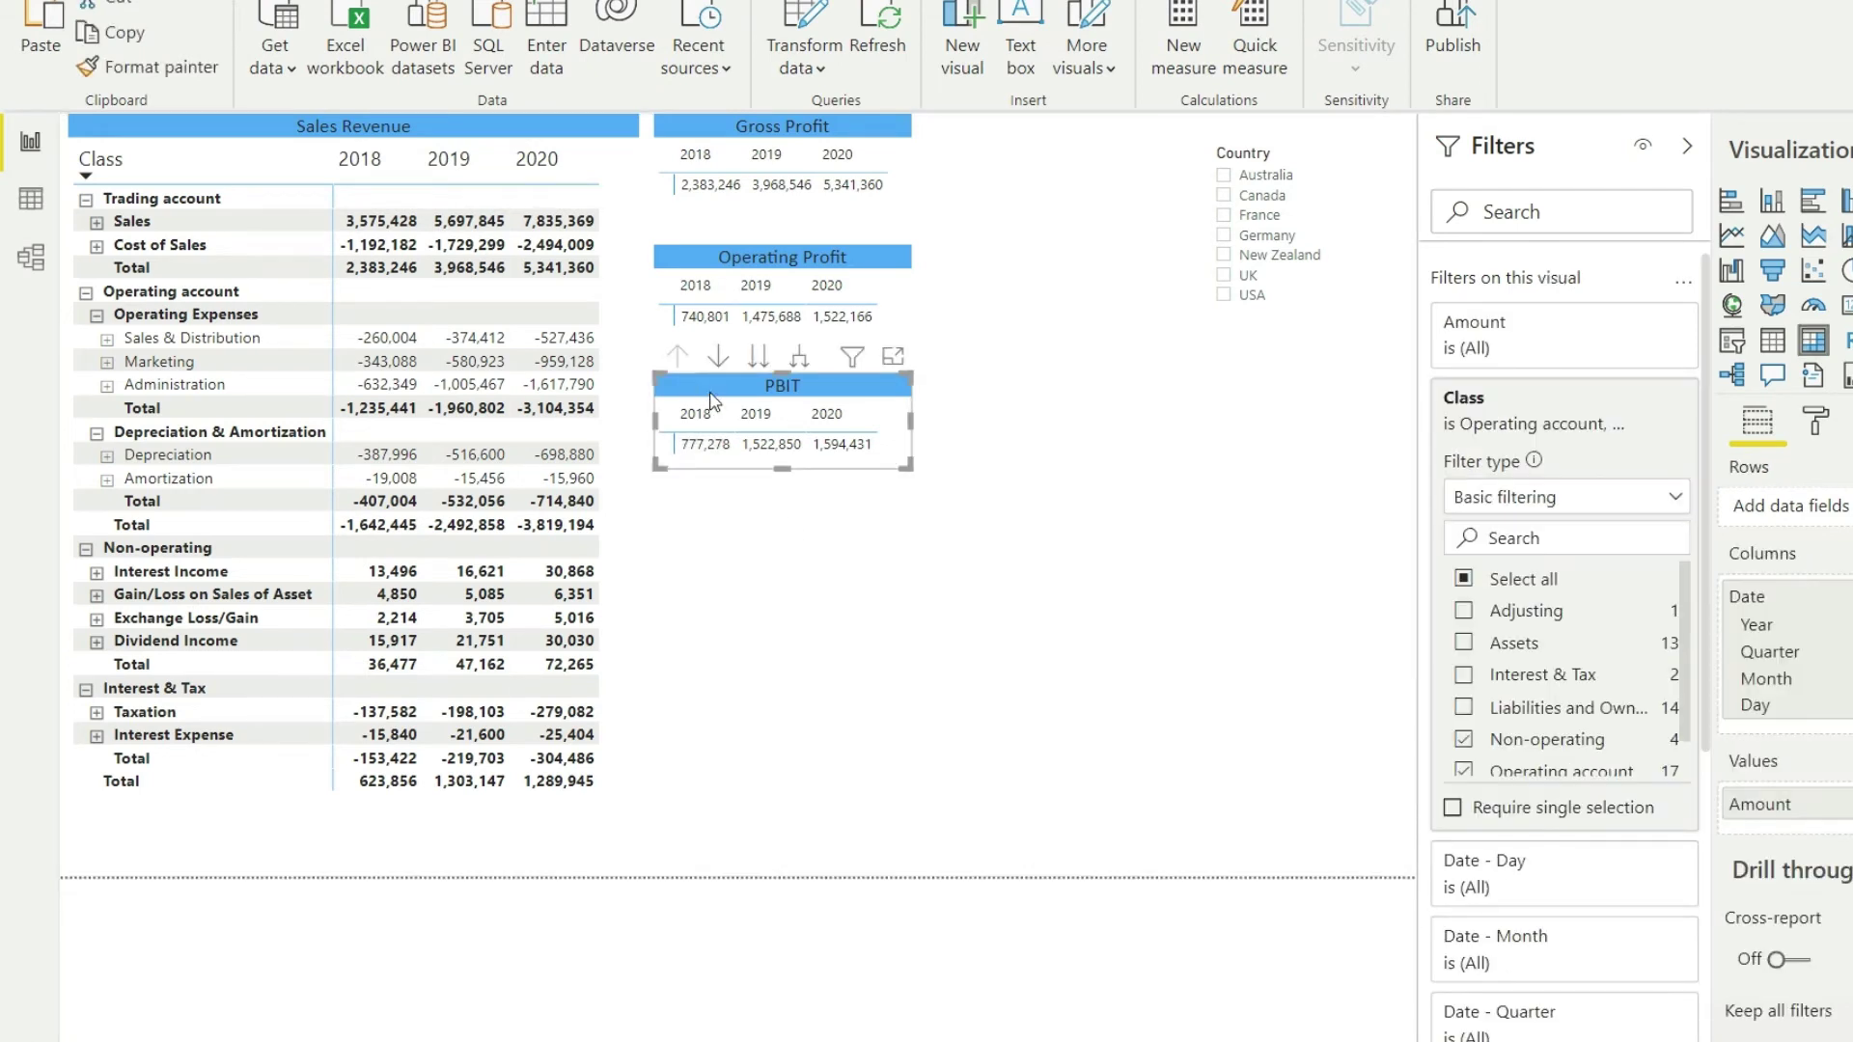
key(ctrl+c)
key(ctrl+v)
drag(713, 400, 714, 510)
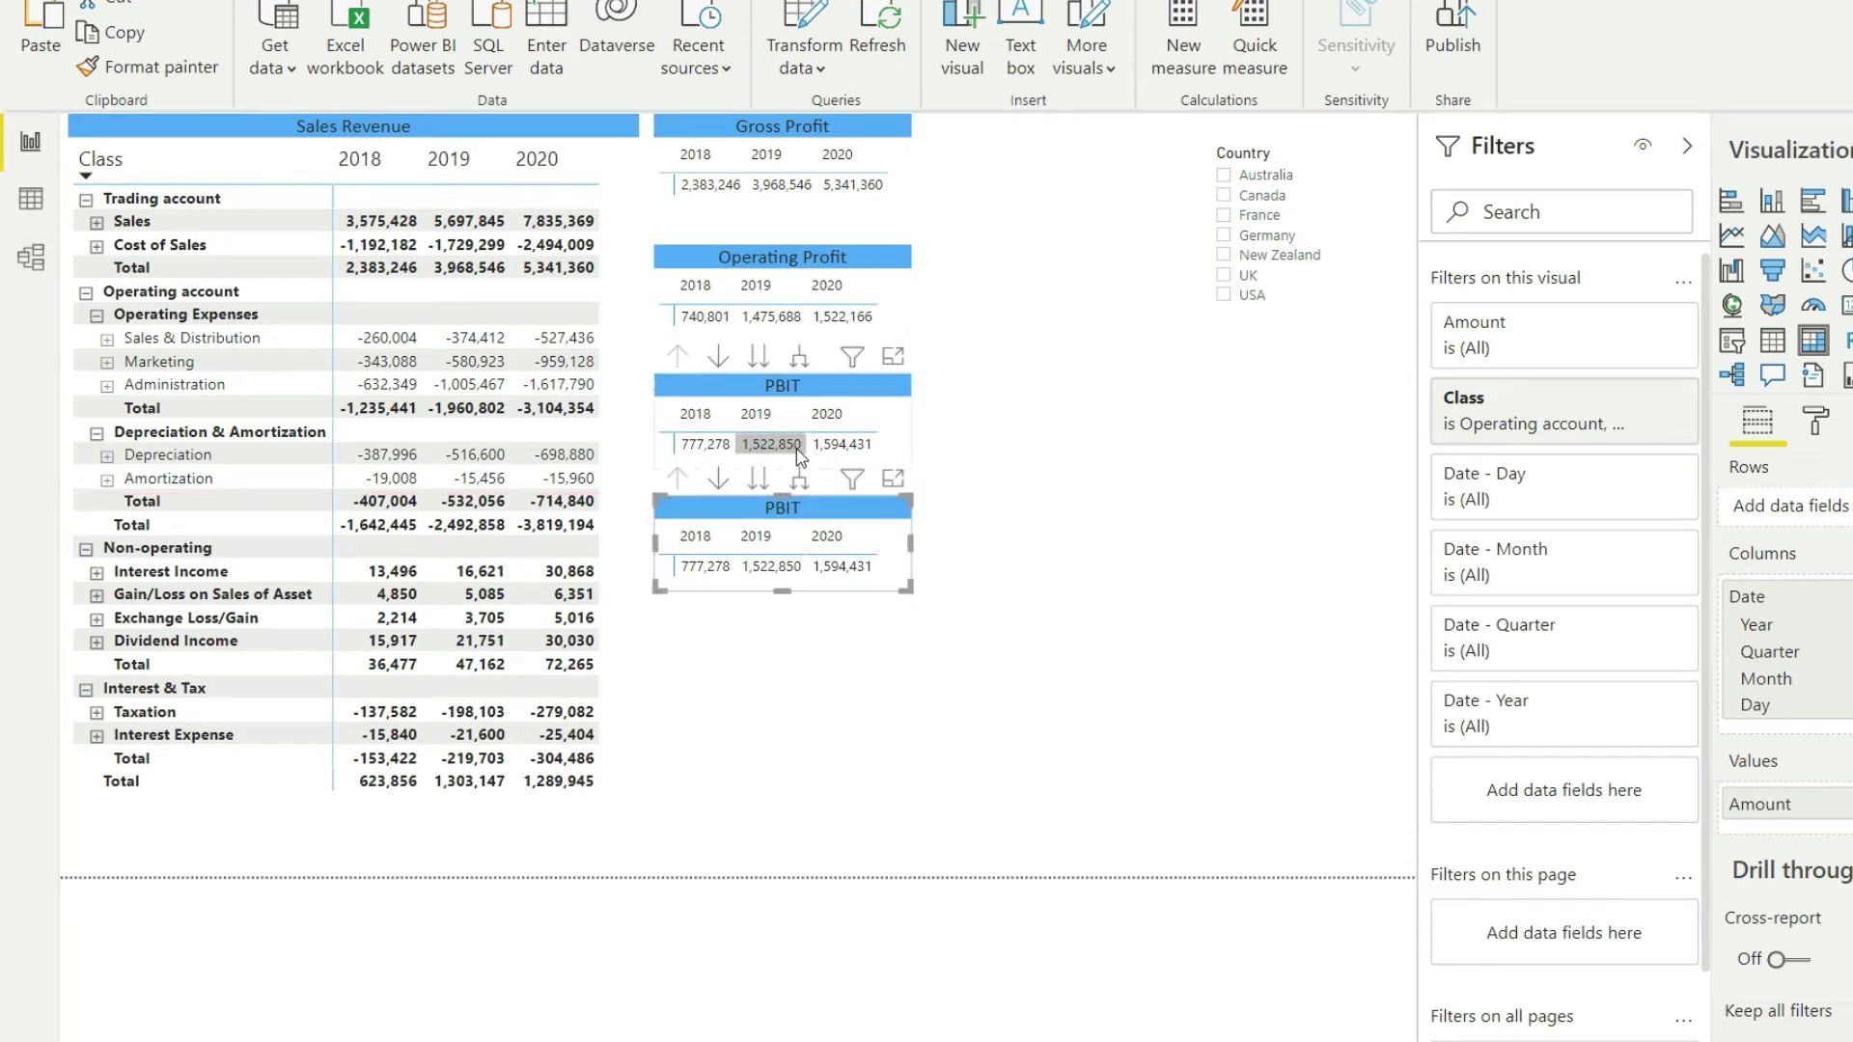
click(983, 500)
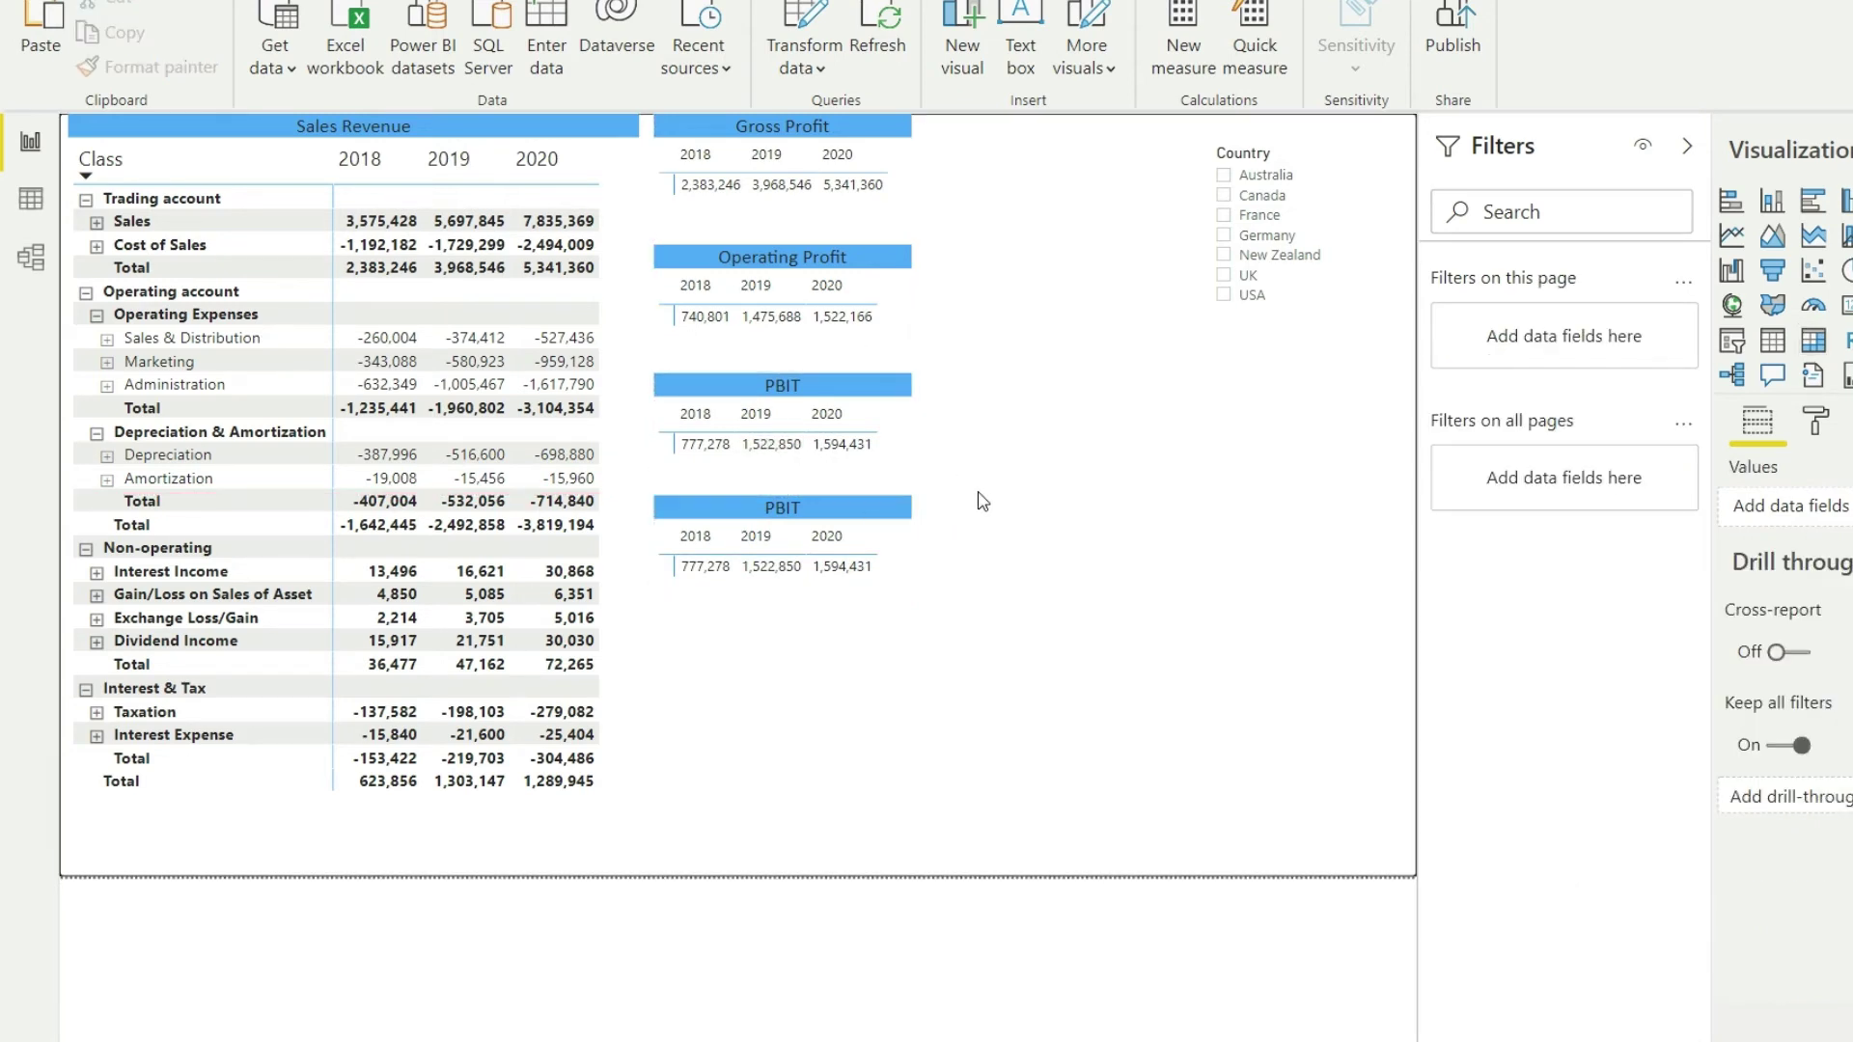
Check the classes in the chart of accounts data, and add Interest & Tax to the lowest matrix's Class filter
click(31, 198)
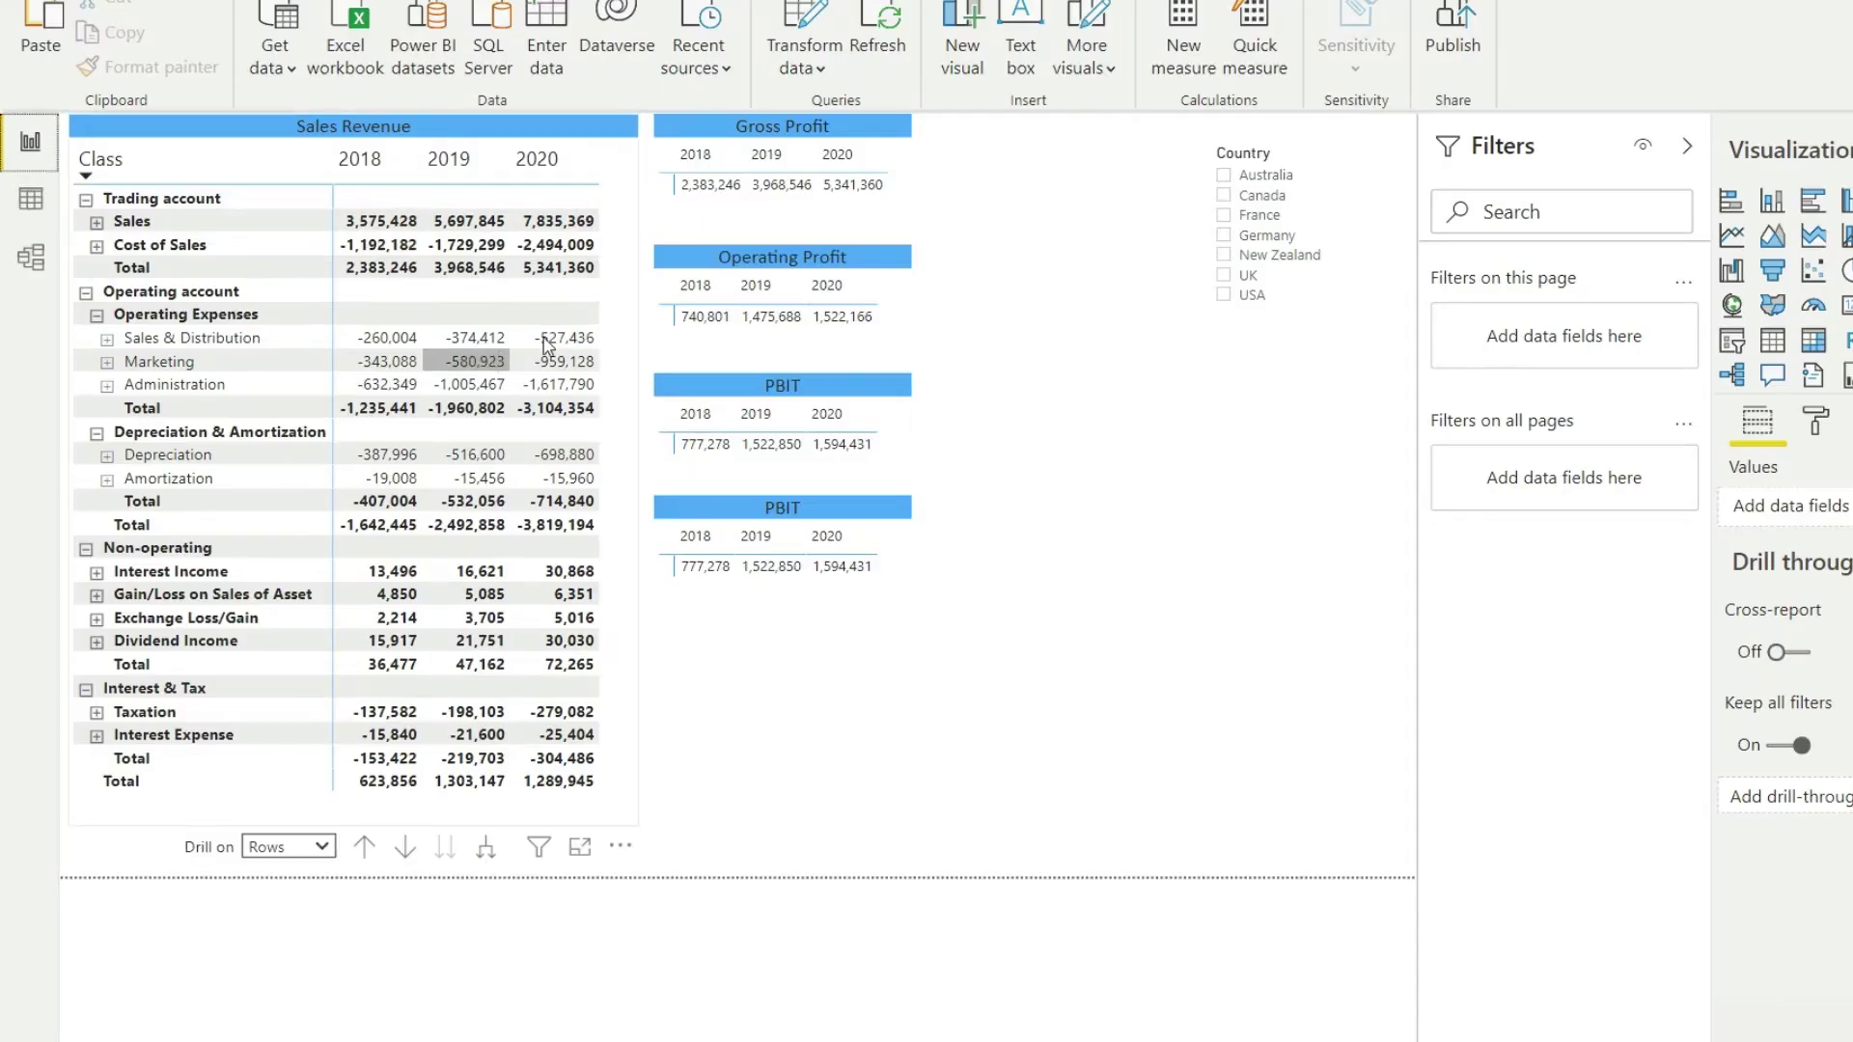
click(858, 519)
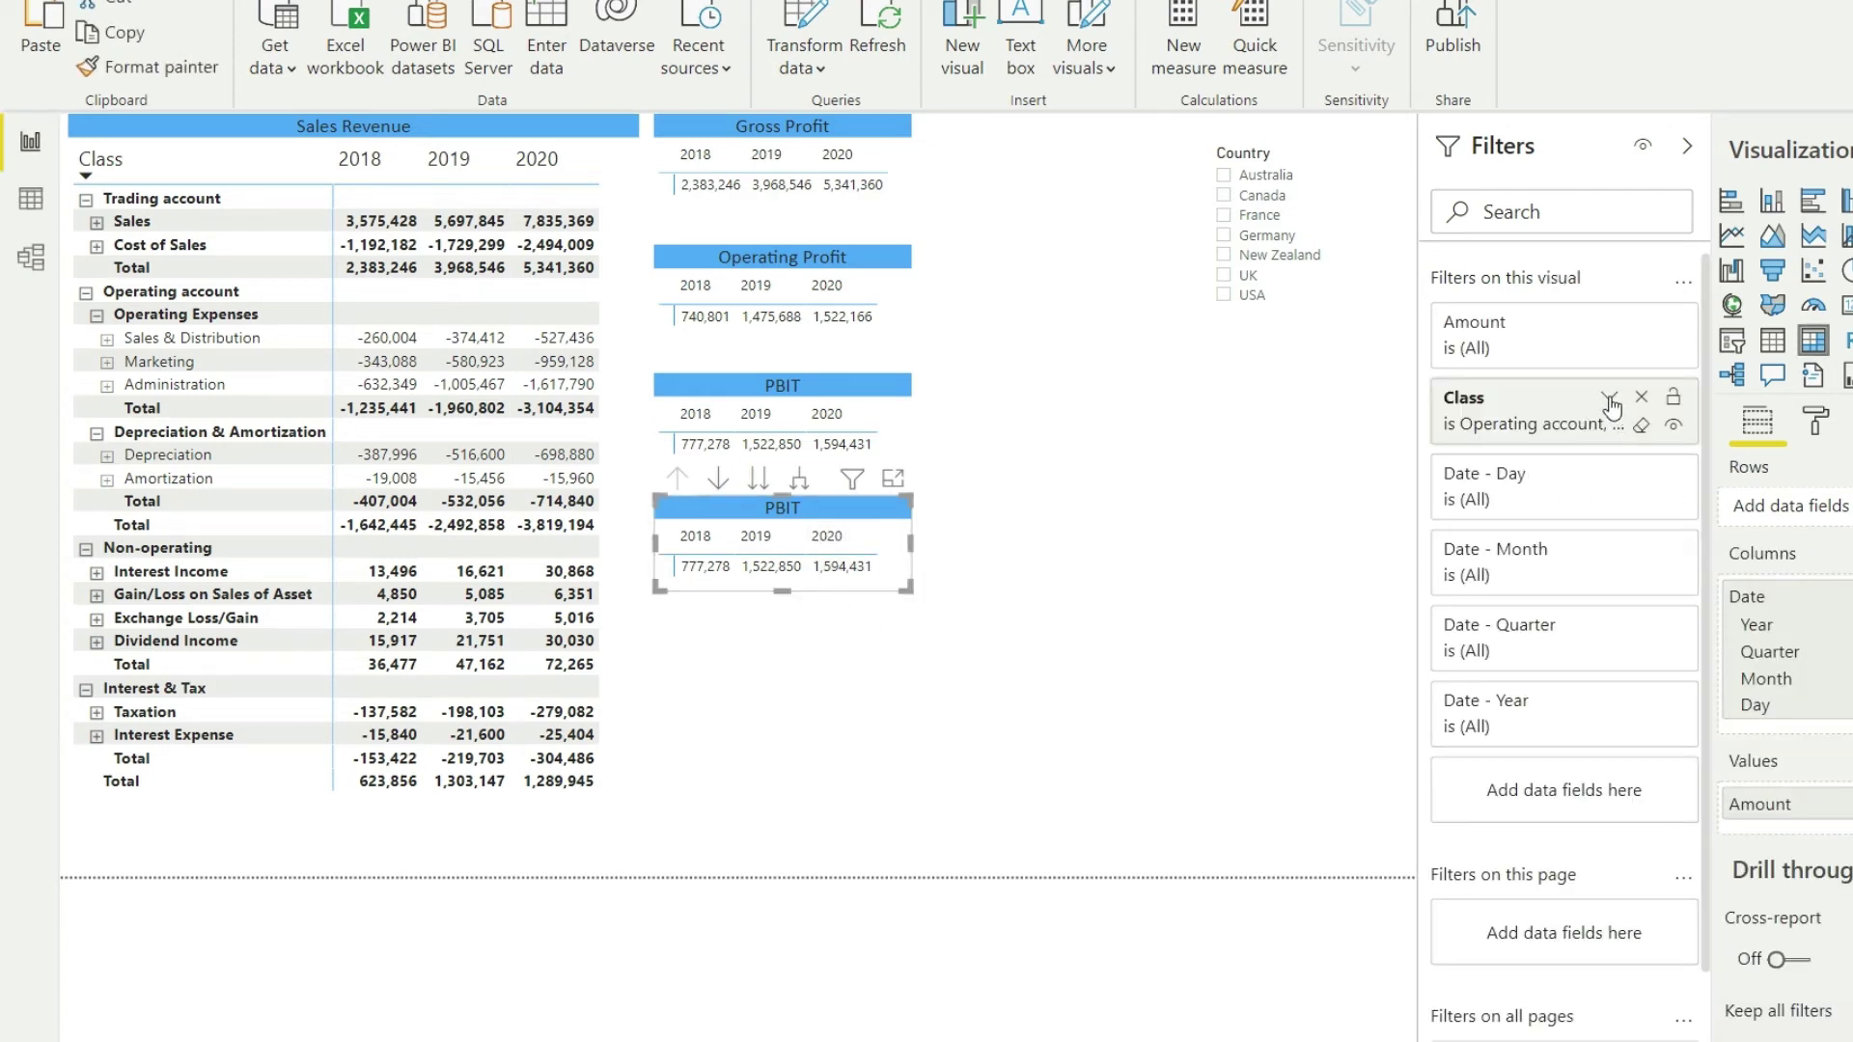
click(1609, 398)
scroll(1585, 603, down, 1)
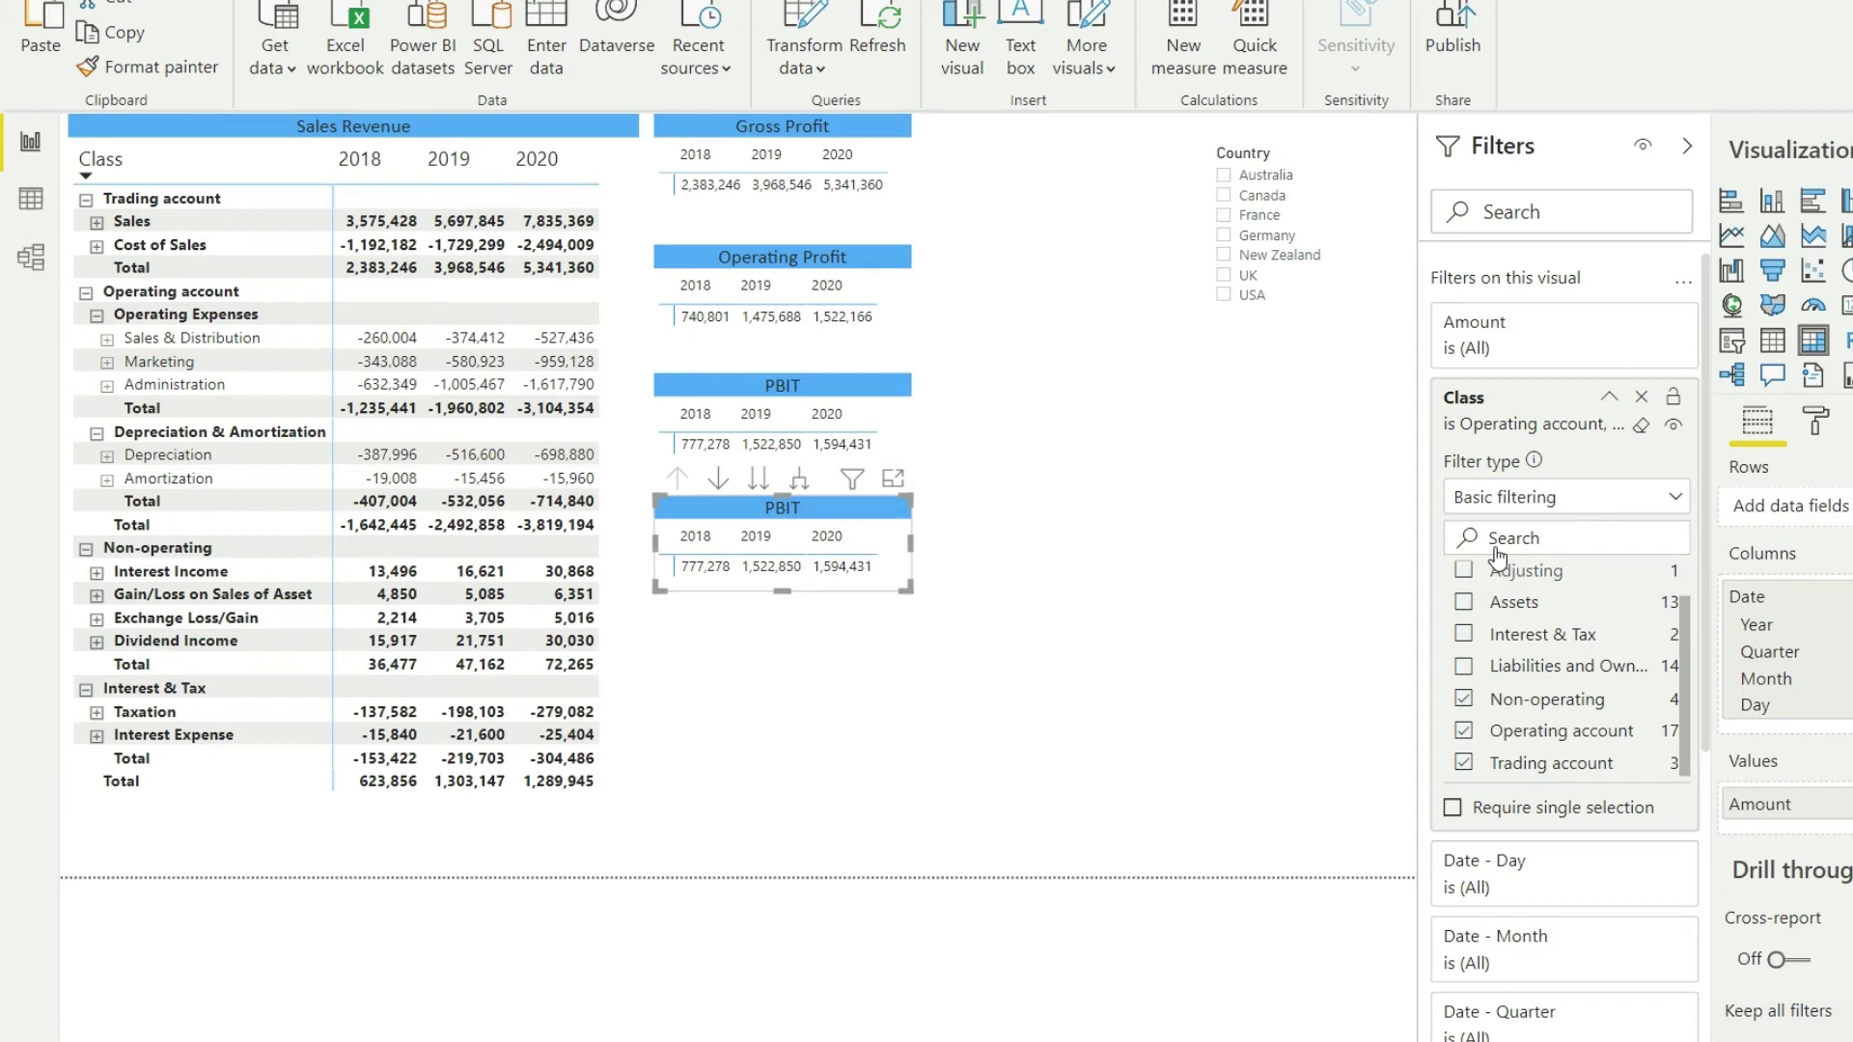
click(1531, 634)
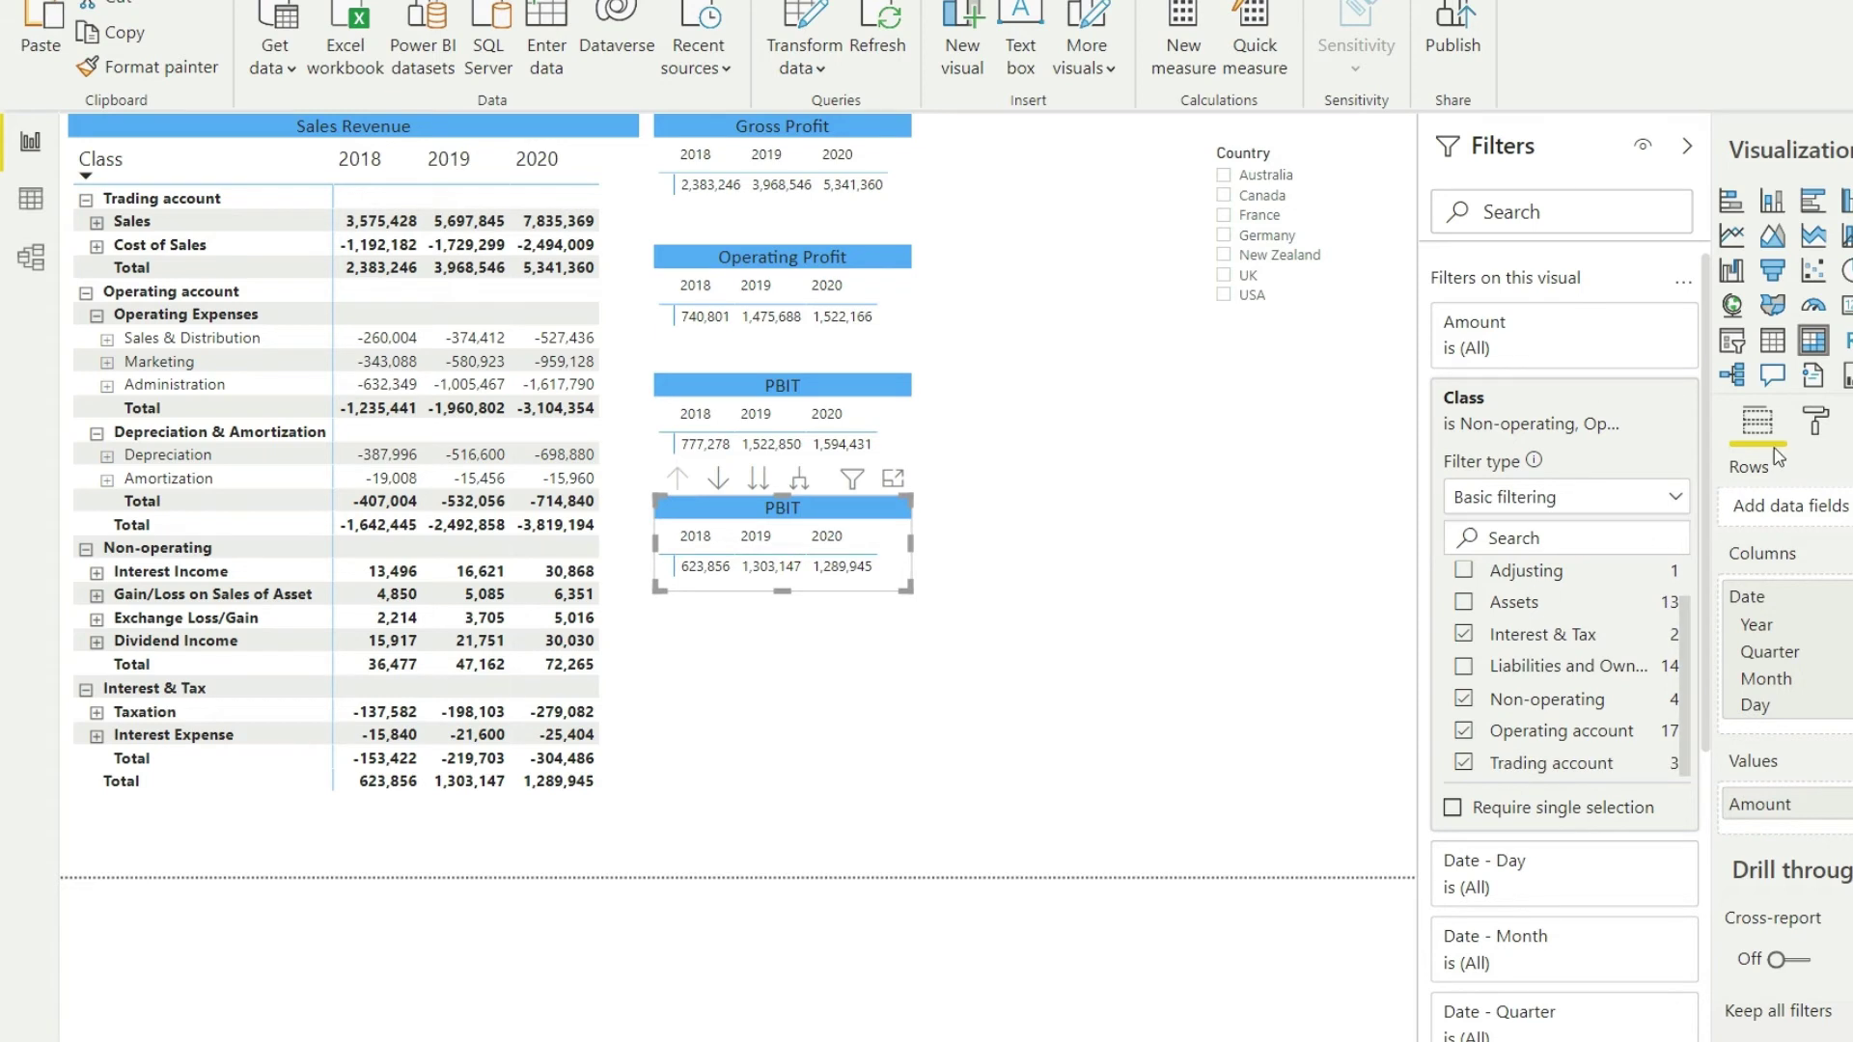
Change the lowest matrix's title text to Net Profit and deselect the matrix
click(1816, 421)
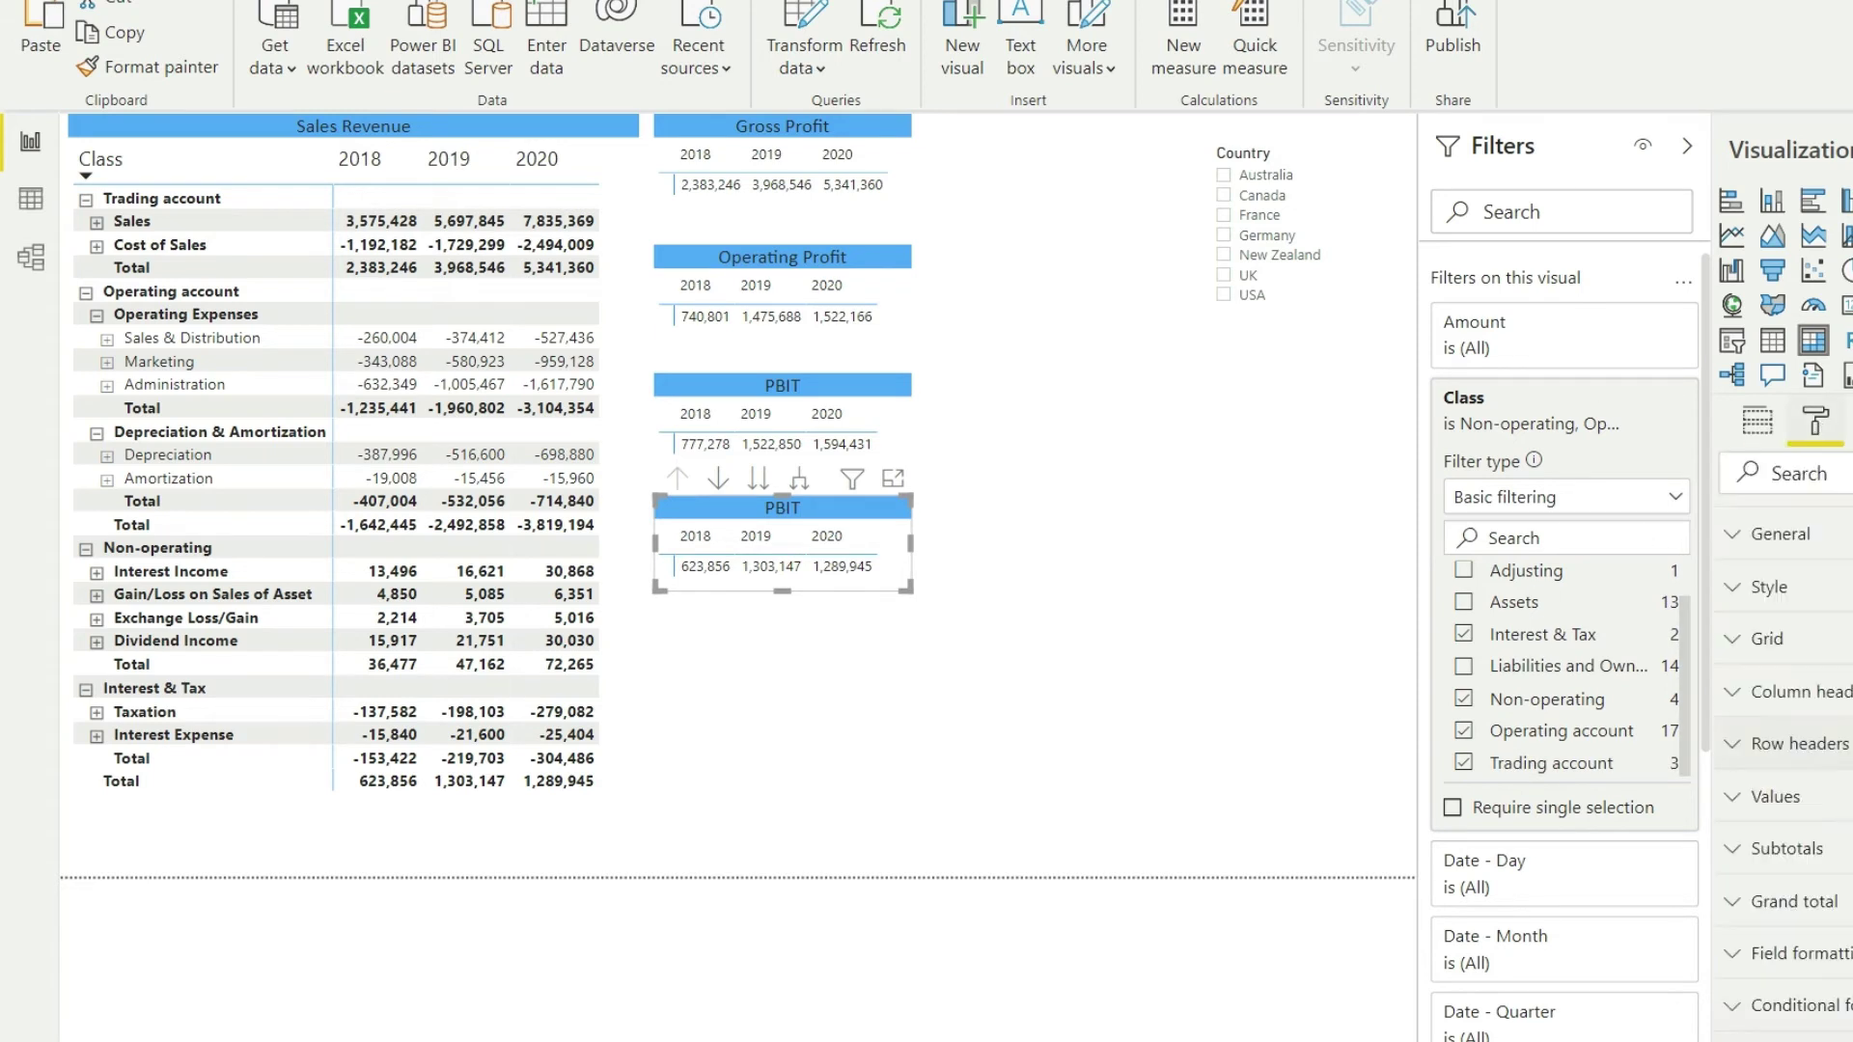
scroll(1804, 843, down, 4)
click(1785, 837)
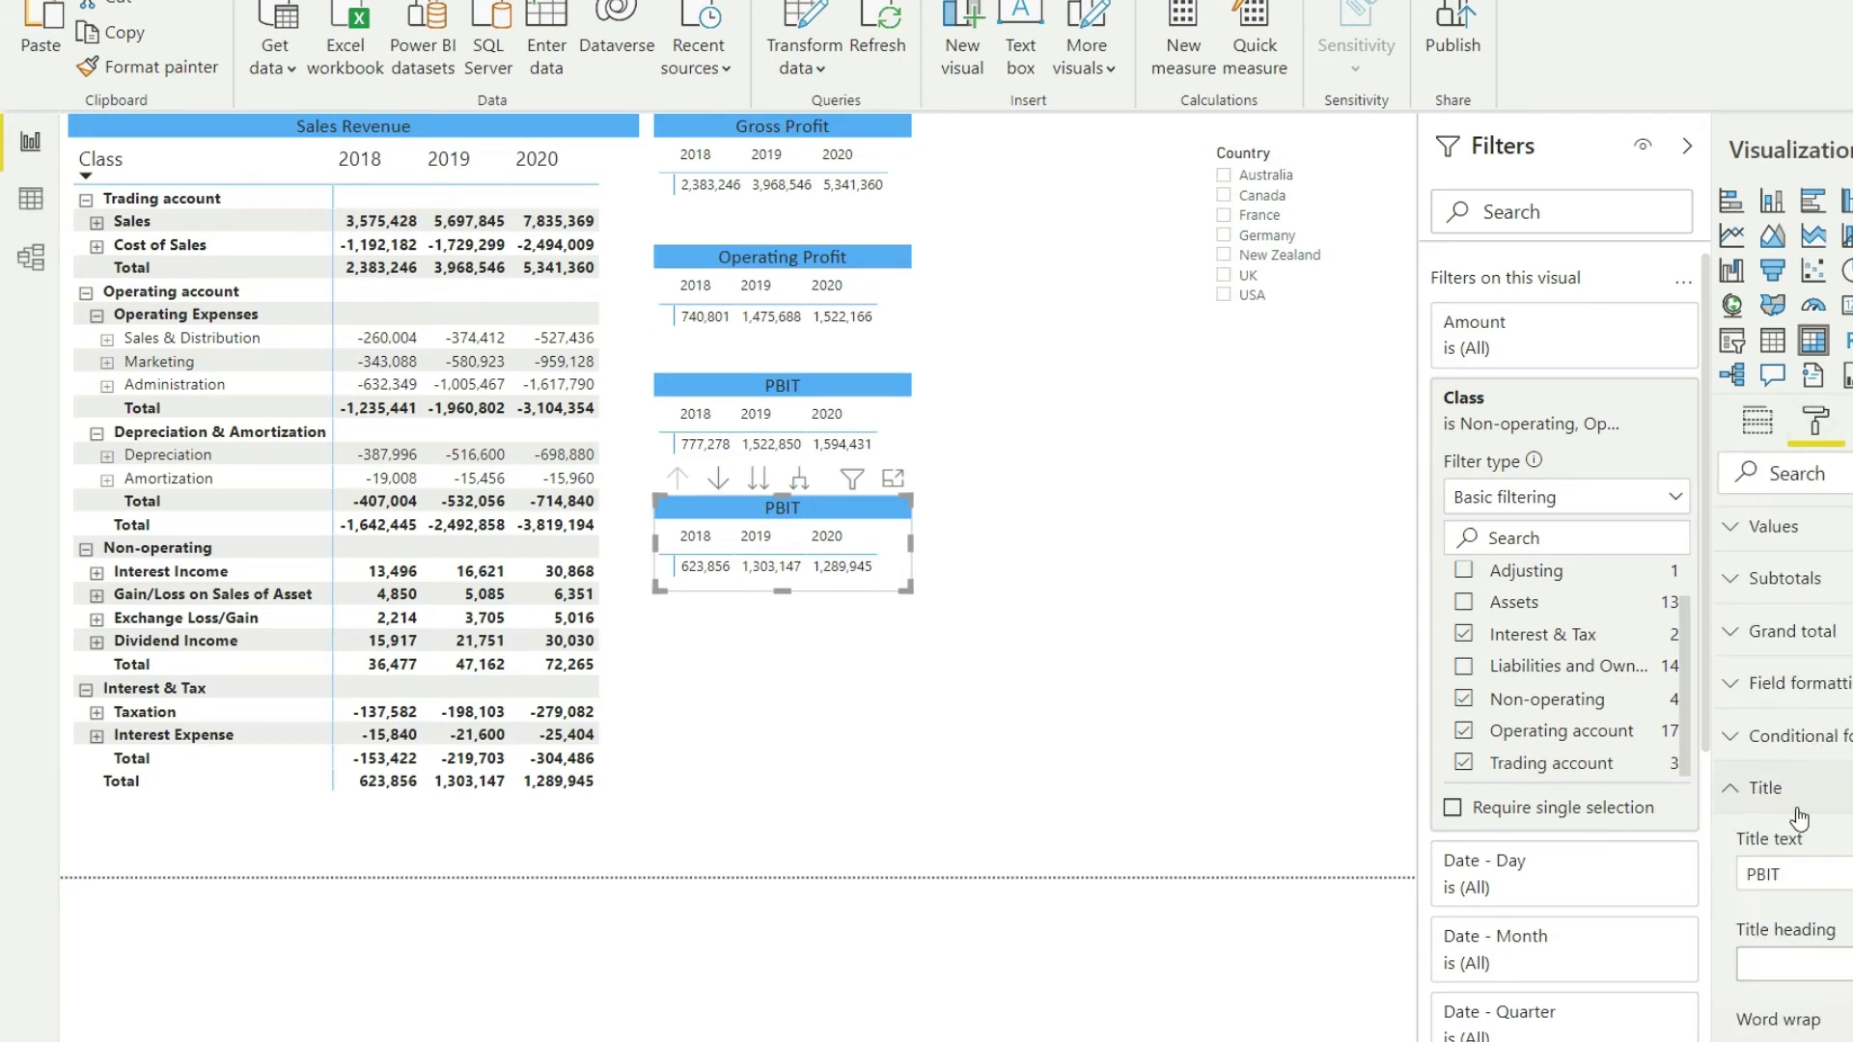
scroll(1800, 772, down, 2)
drag(1804, 744, 1741, 757)
text(Net Prfoit)
key(BackSpace)
key(BackSpace)
key(BackSpace)
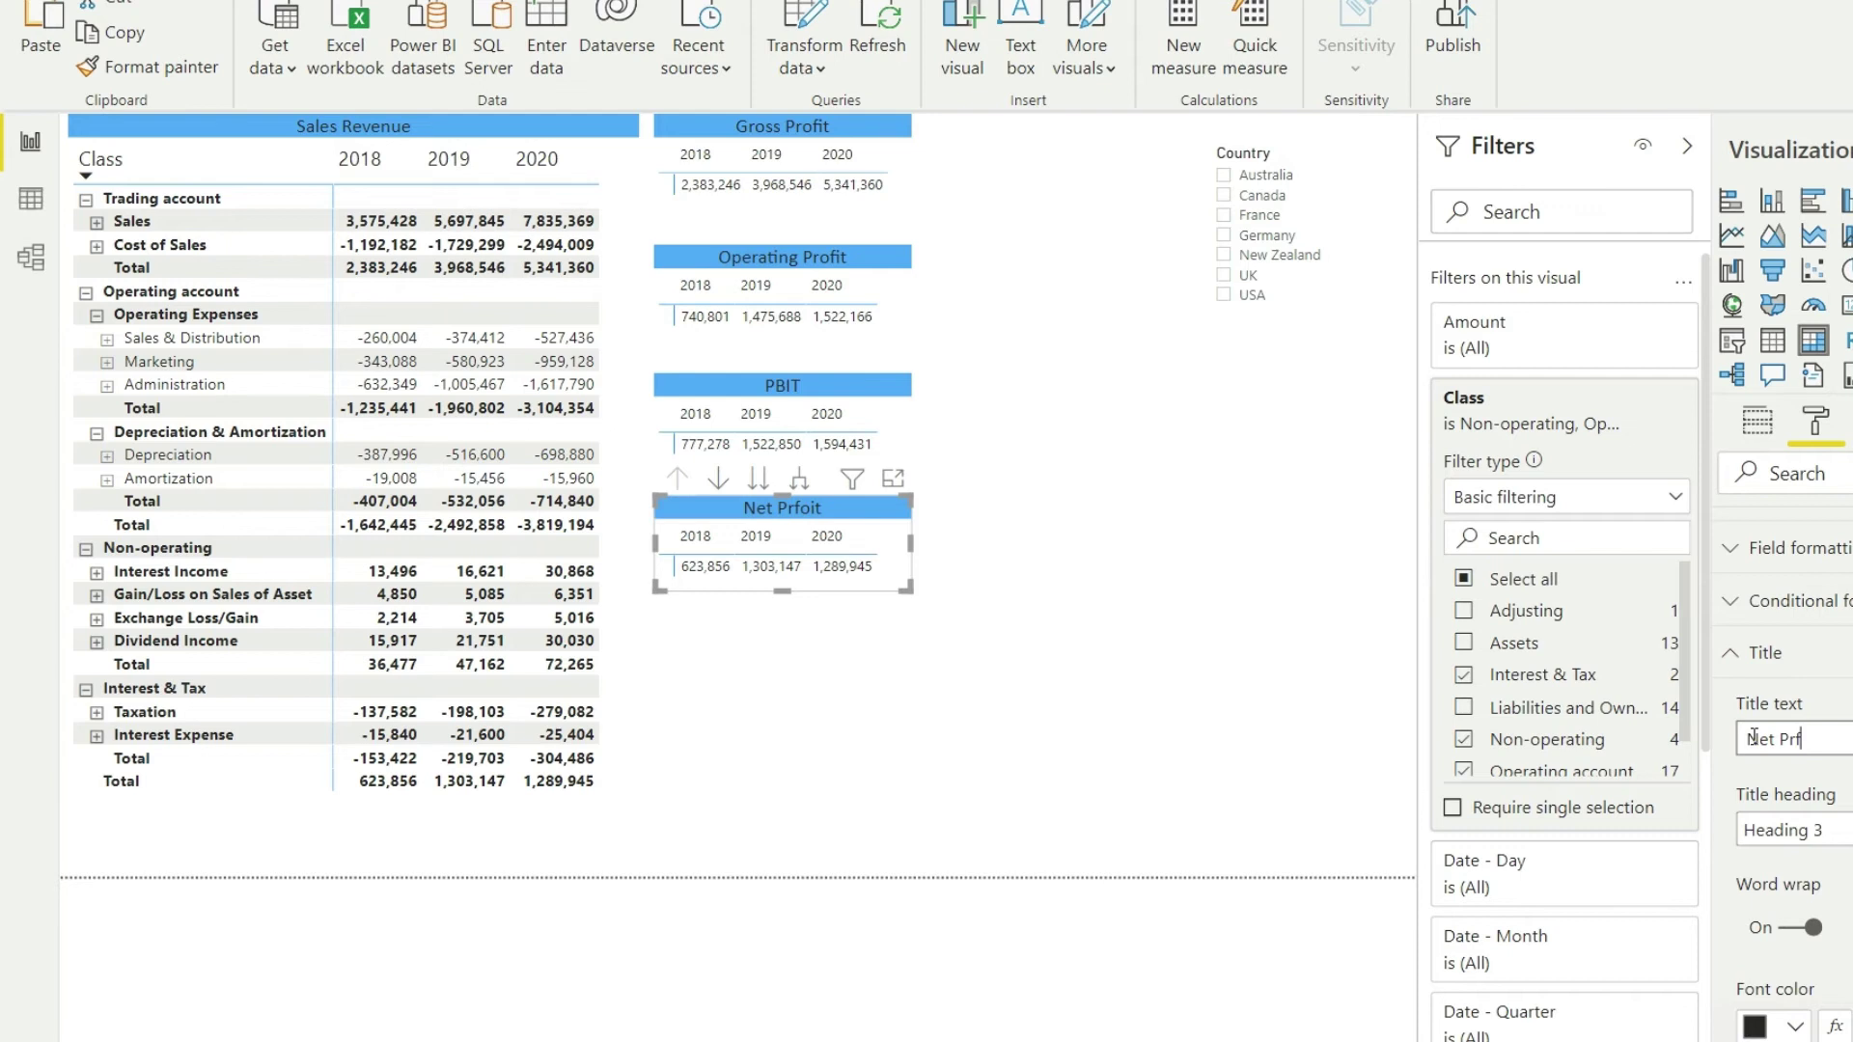
text(o)
key(BackSpace)
key(BackSpace)
text(ofit)
click(777, 642)
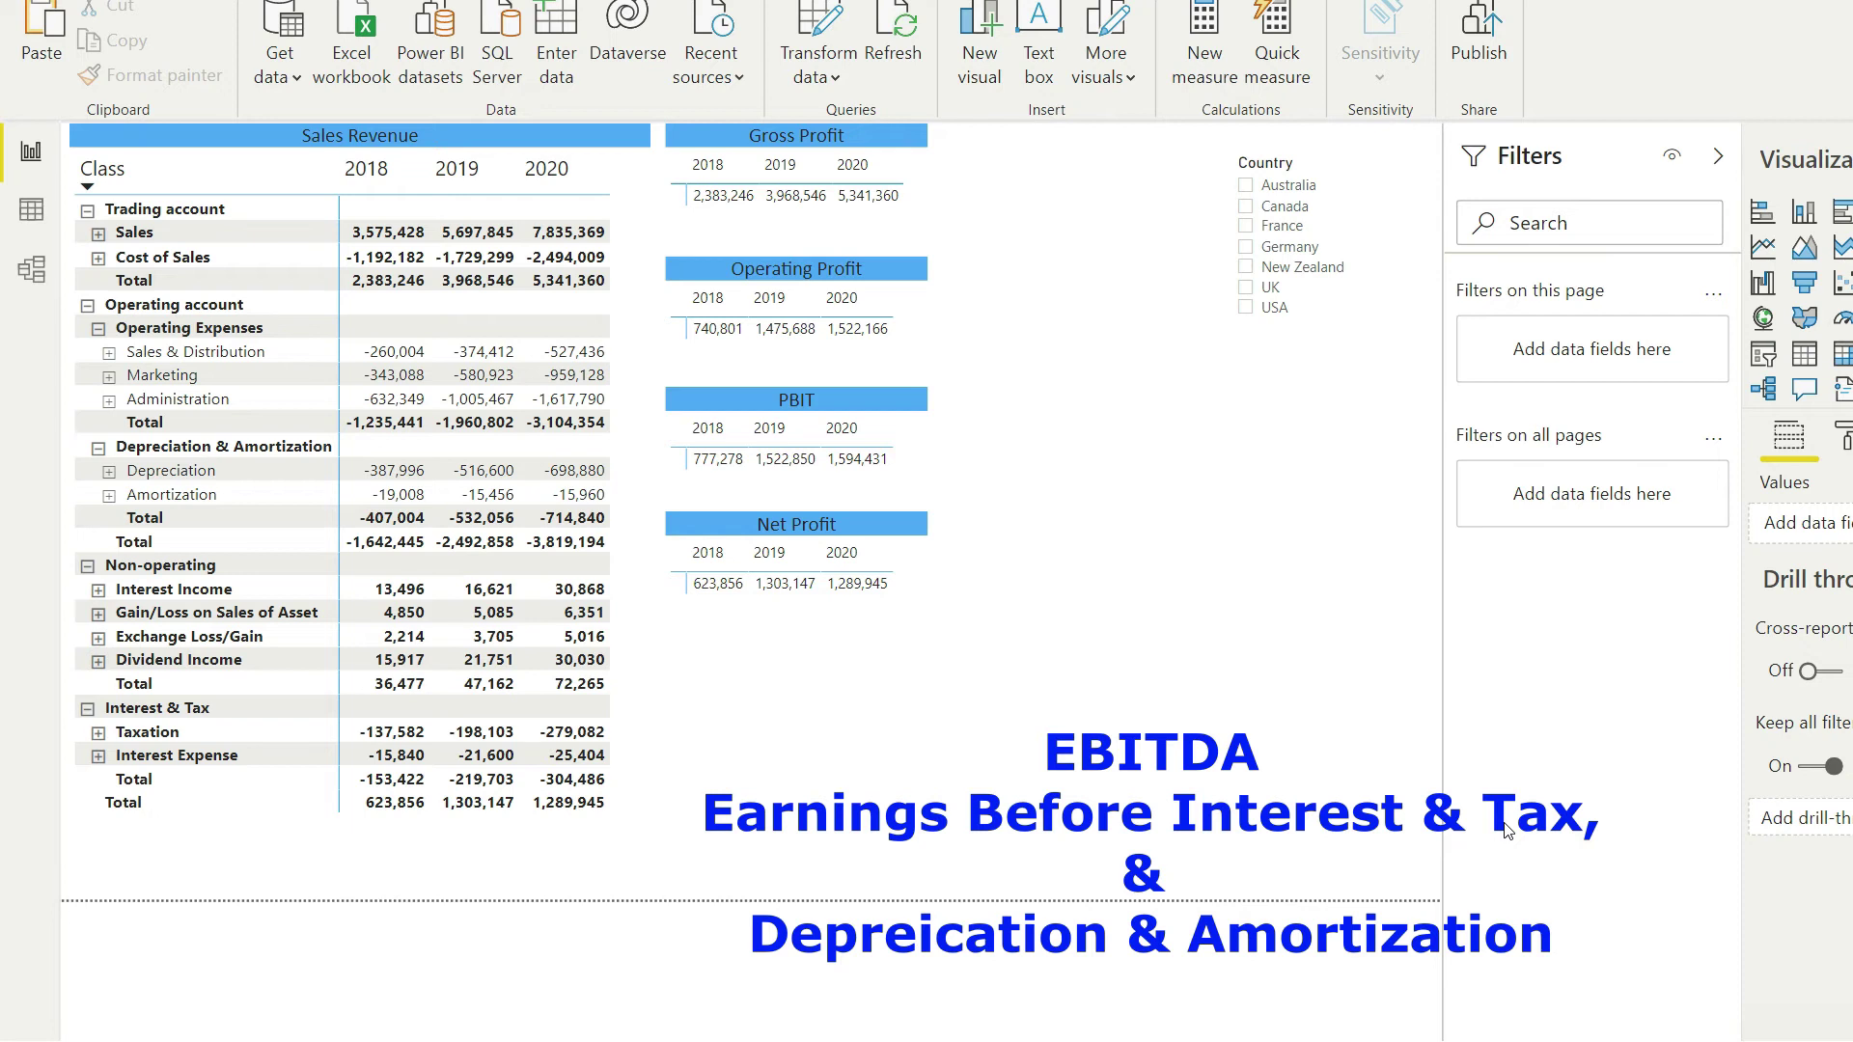
Move the Net Profit, PBIT and Operating Profit matrices down to make room below the Gross Profit matrix
mouse_move(714, 525)
drag(714, 524, 721, 632)
drag(683, 417, 679, 497)
drag(724, 278, 721, 320)
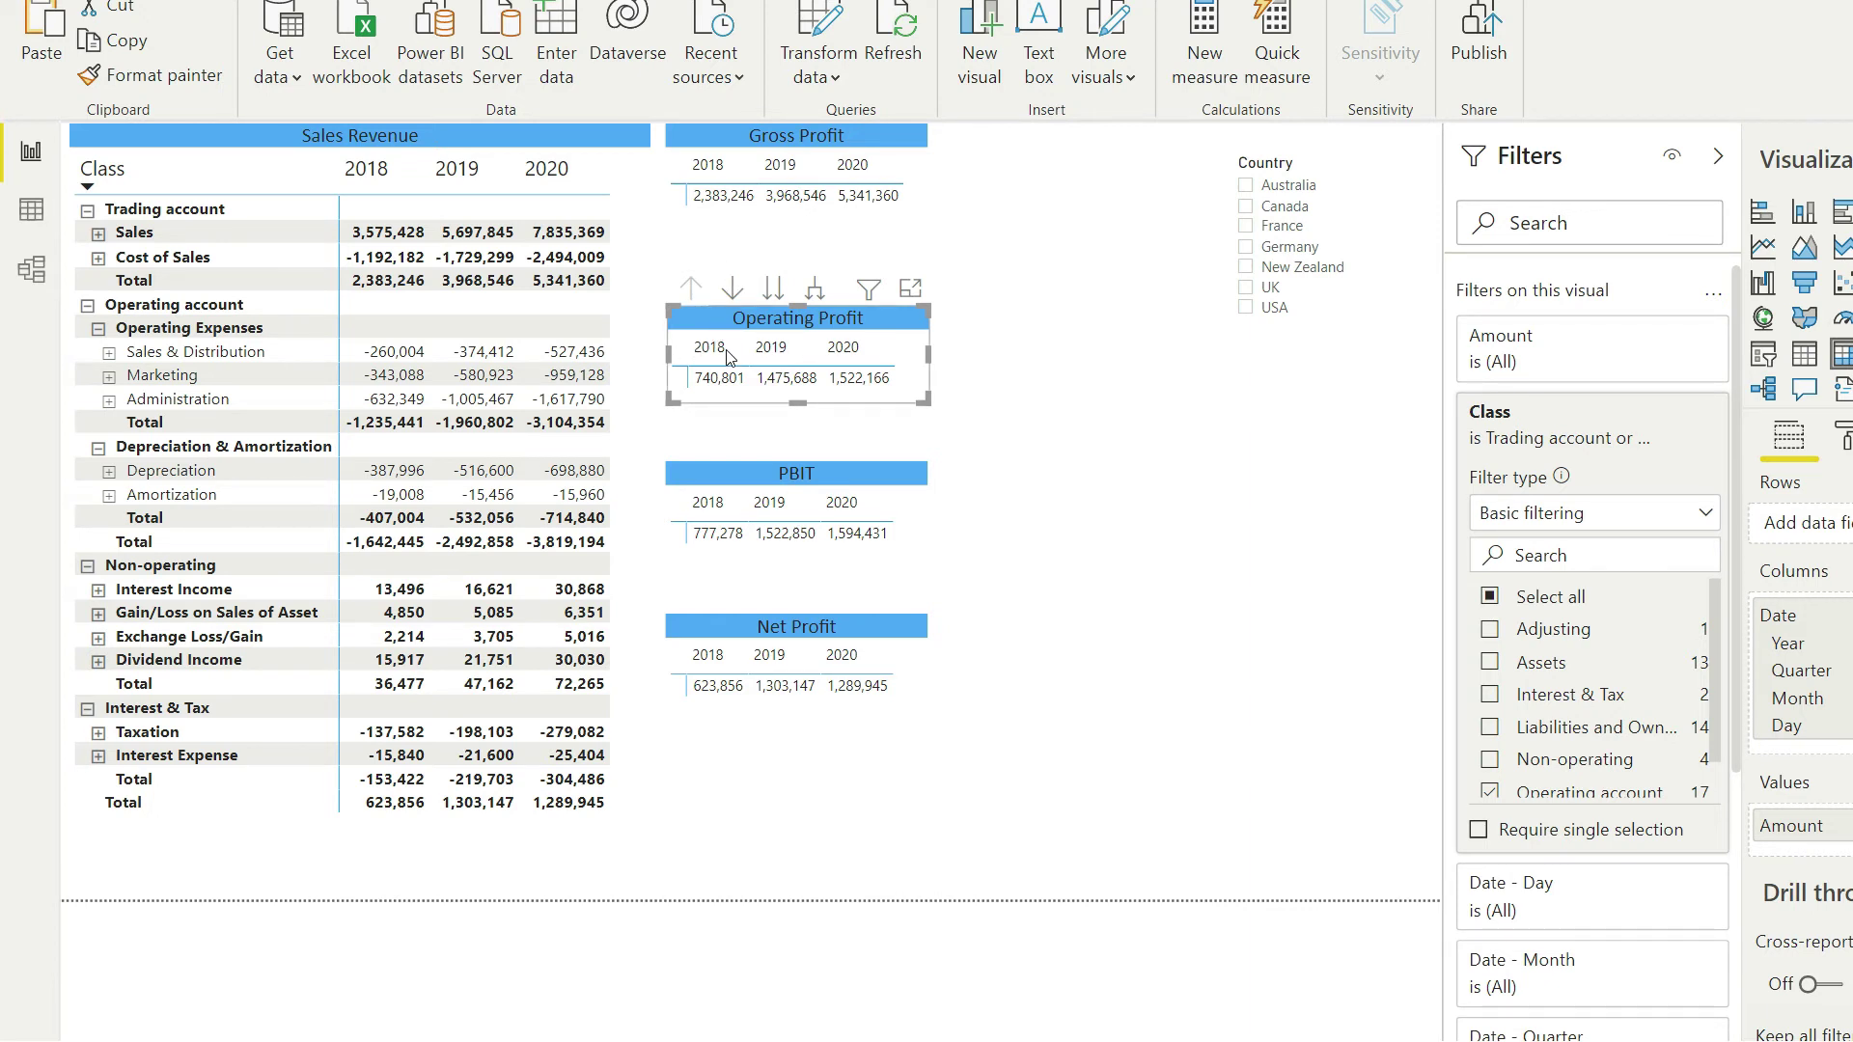
key(Down)
key(Down)
key(Down)
Duplicate the Gross Profit matrix, place the copy between Gross Profit and Operating Profit, and deselect it
click(723, 152)
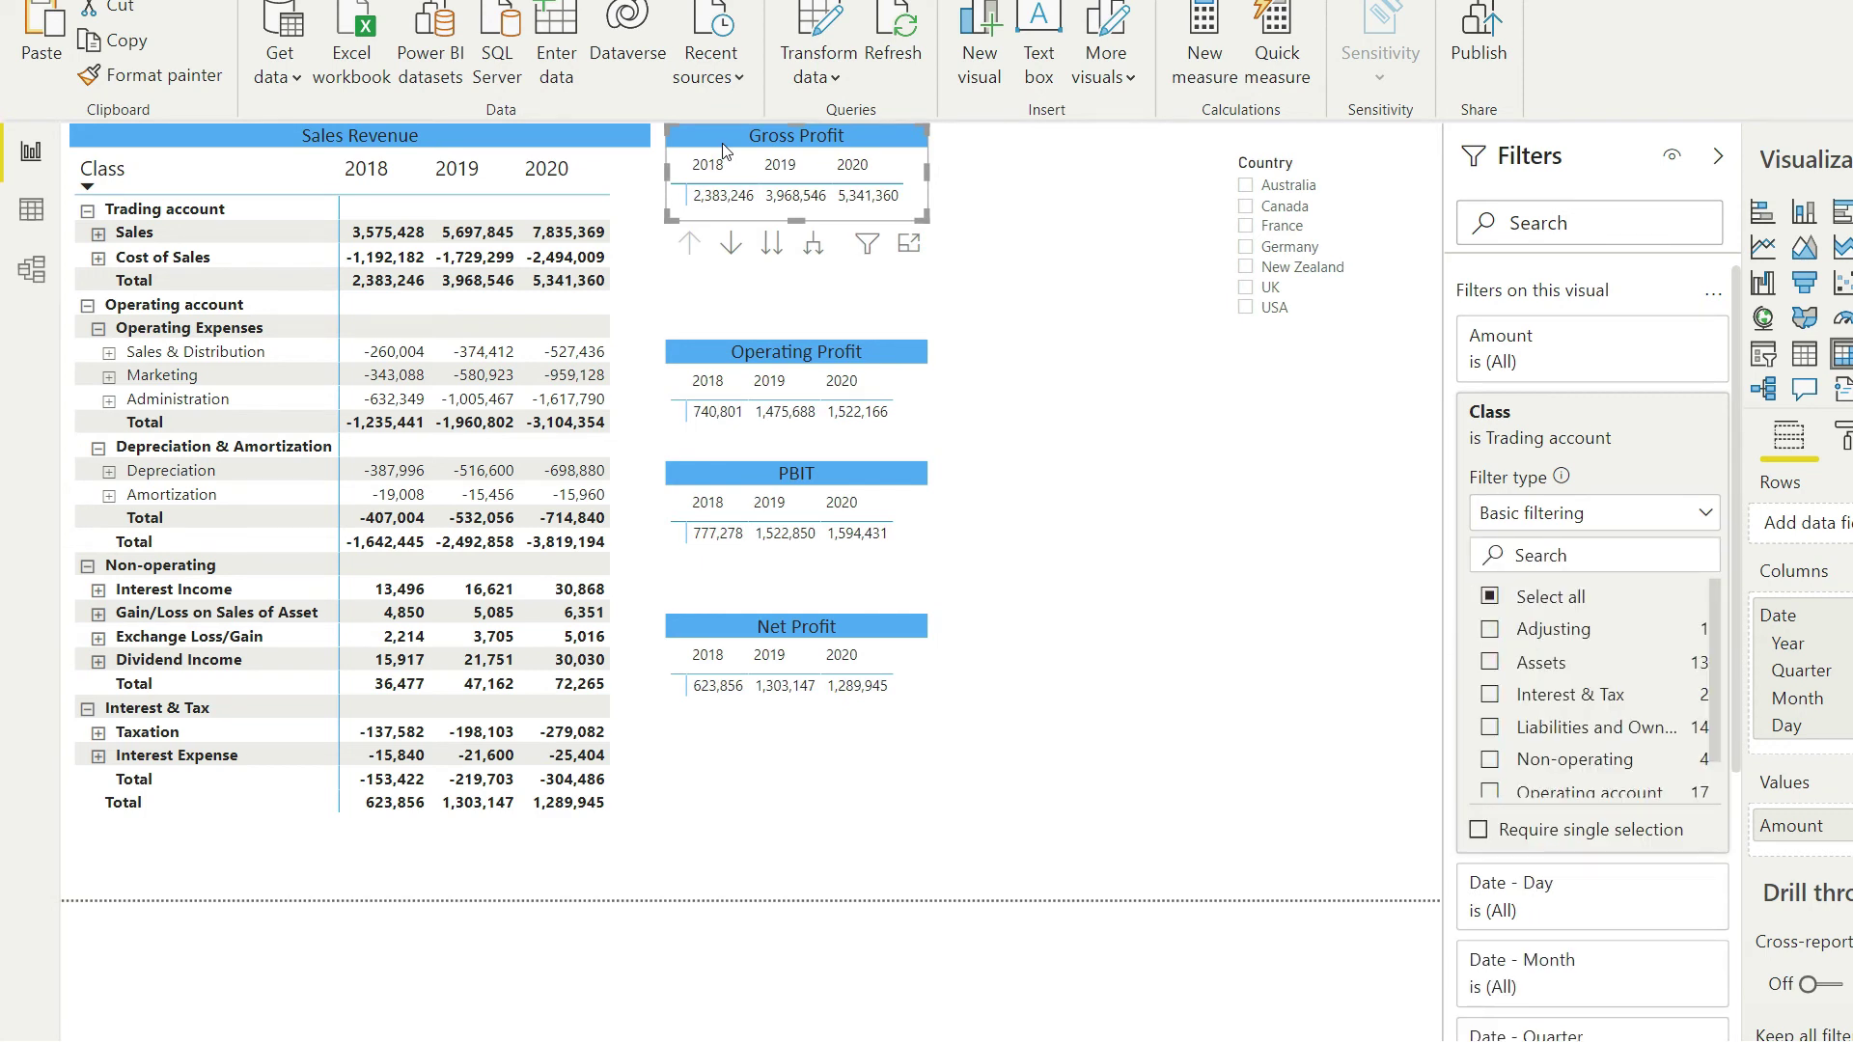
key(ctrl+c)
key(ctrl+v)
drag(720, 145, 711, 238)
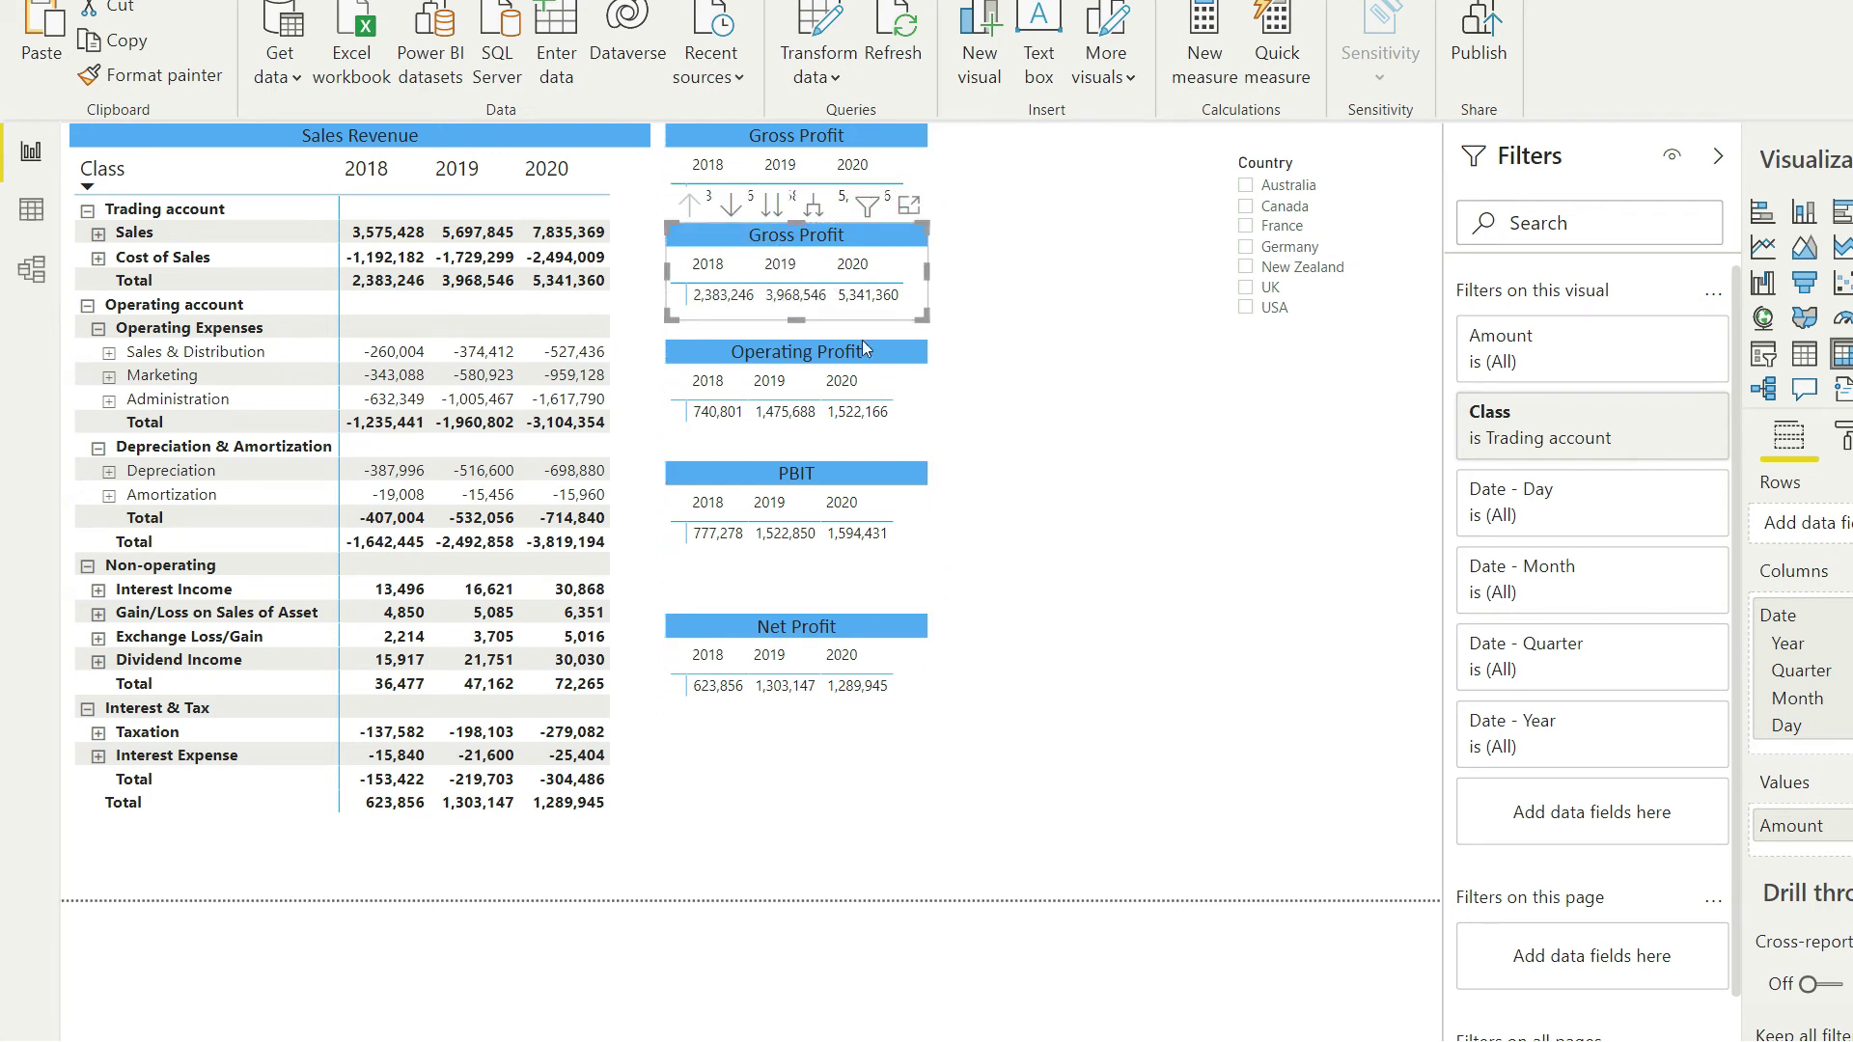
click(1025, 329)
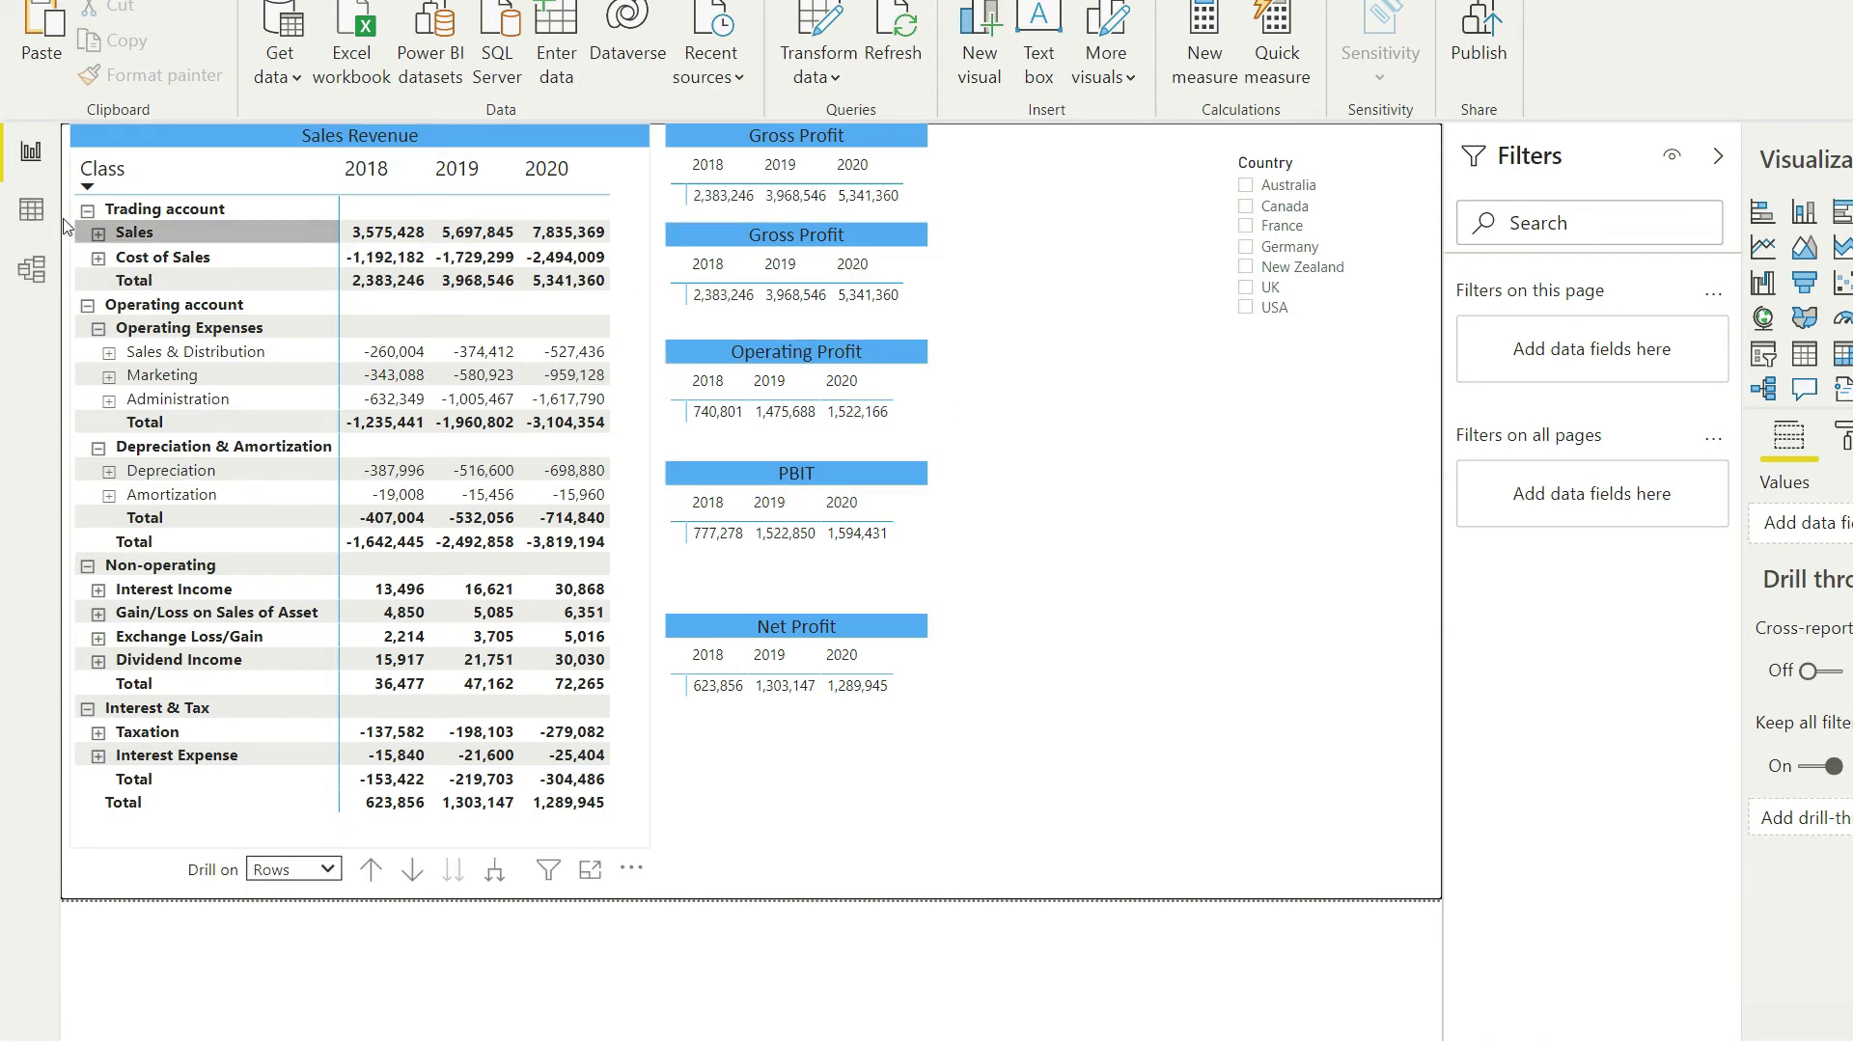
Check the SubClass column in the chart of accounts data, and replace the copied Gross Profit matrix's Class filter with a SubClass filter
click(32, 212)
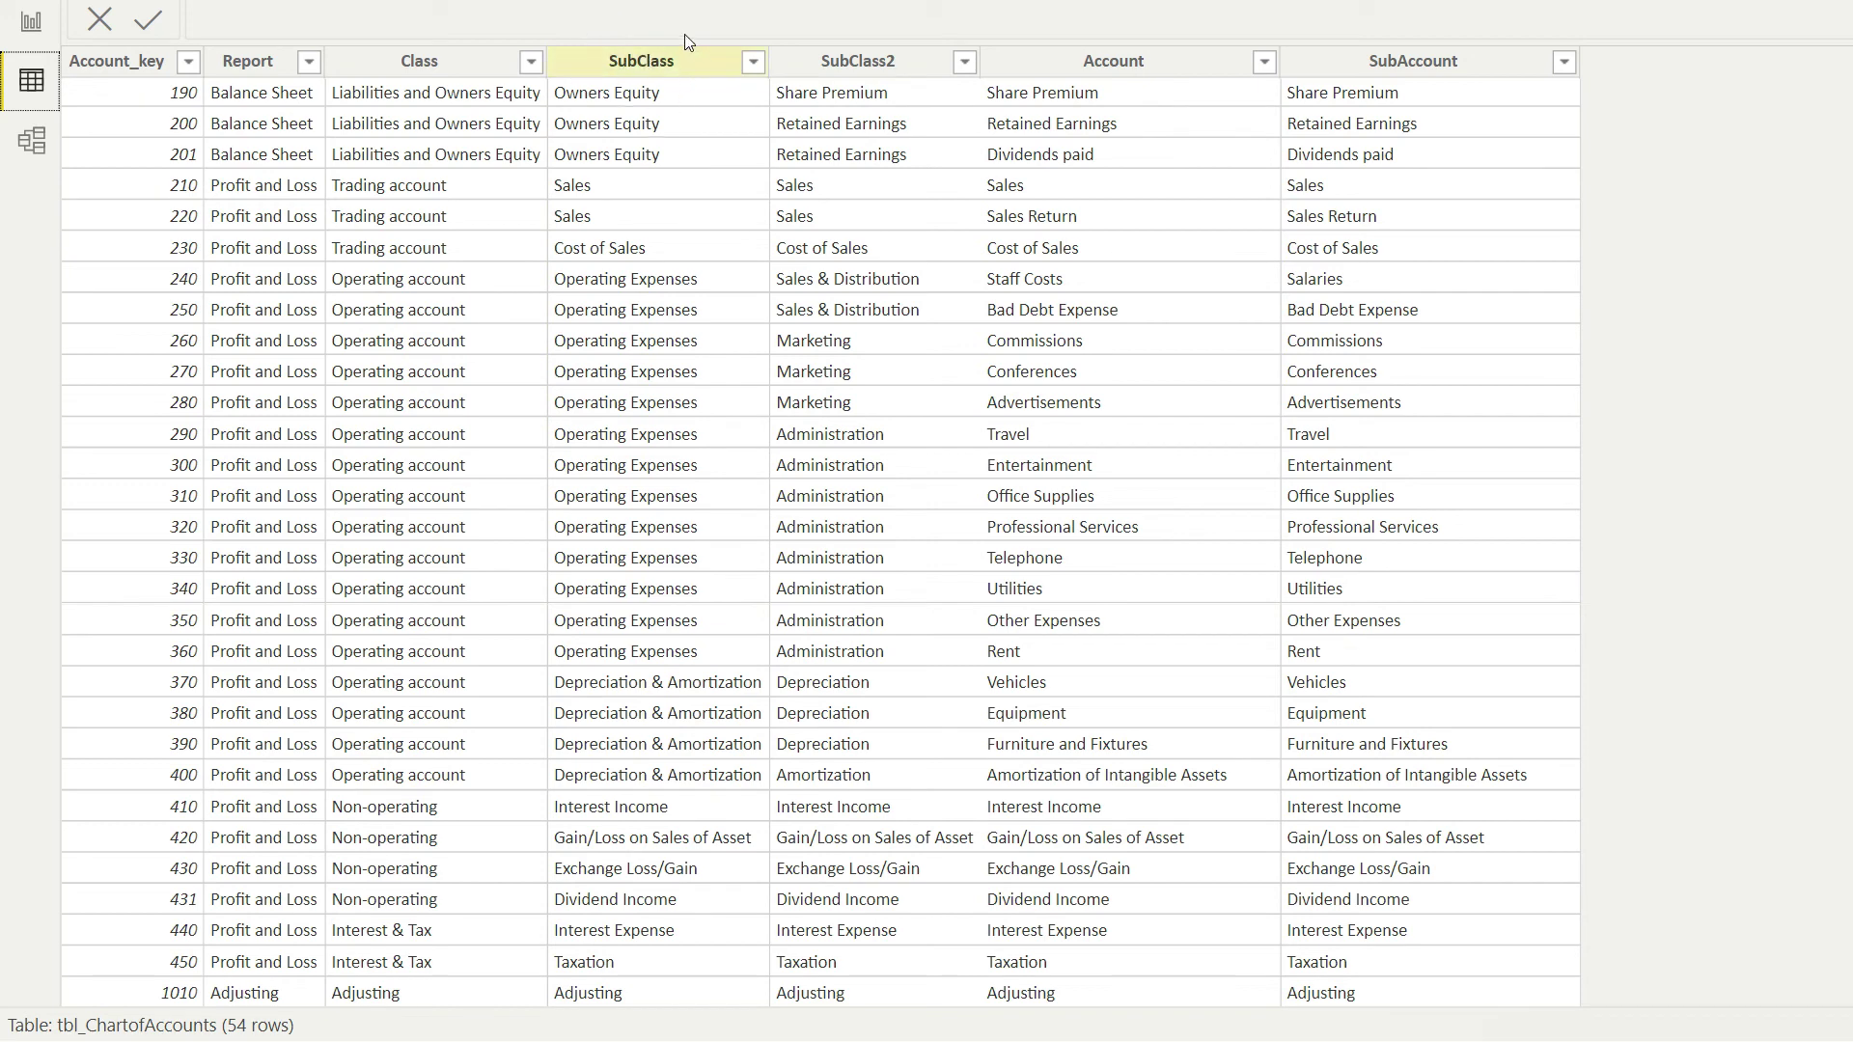
click(616, 61)
click(43, 27)
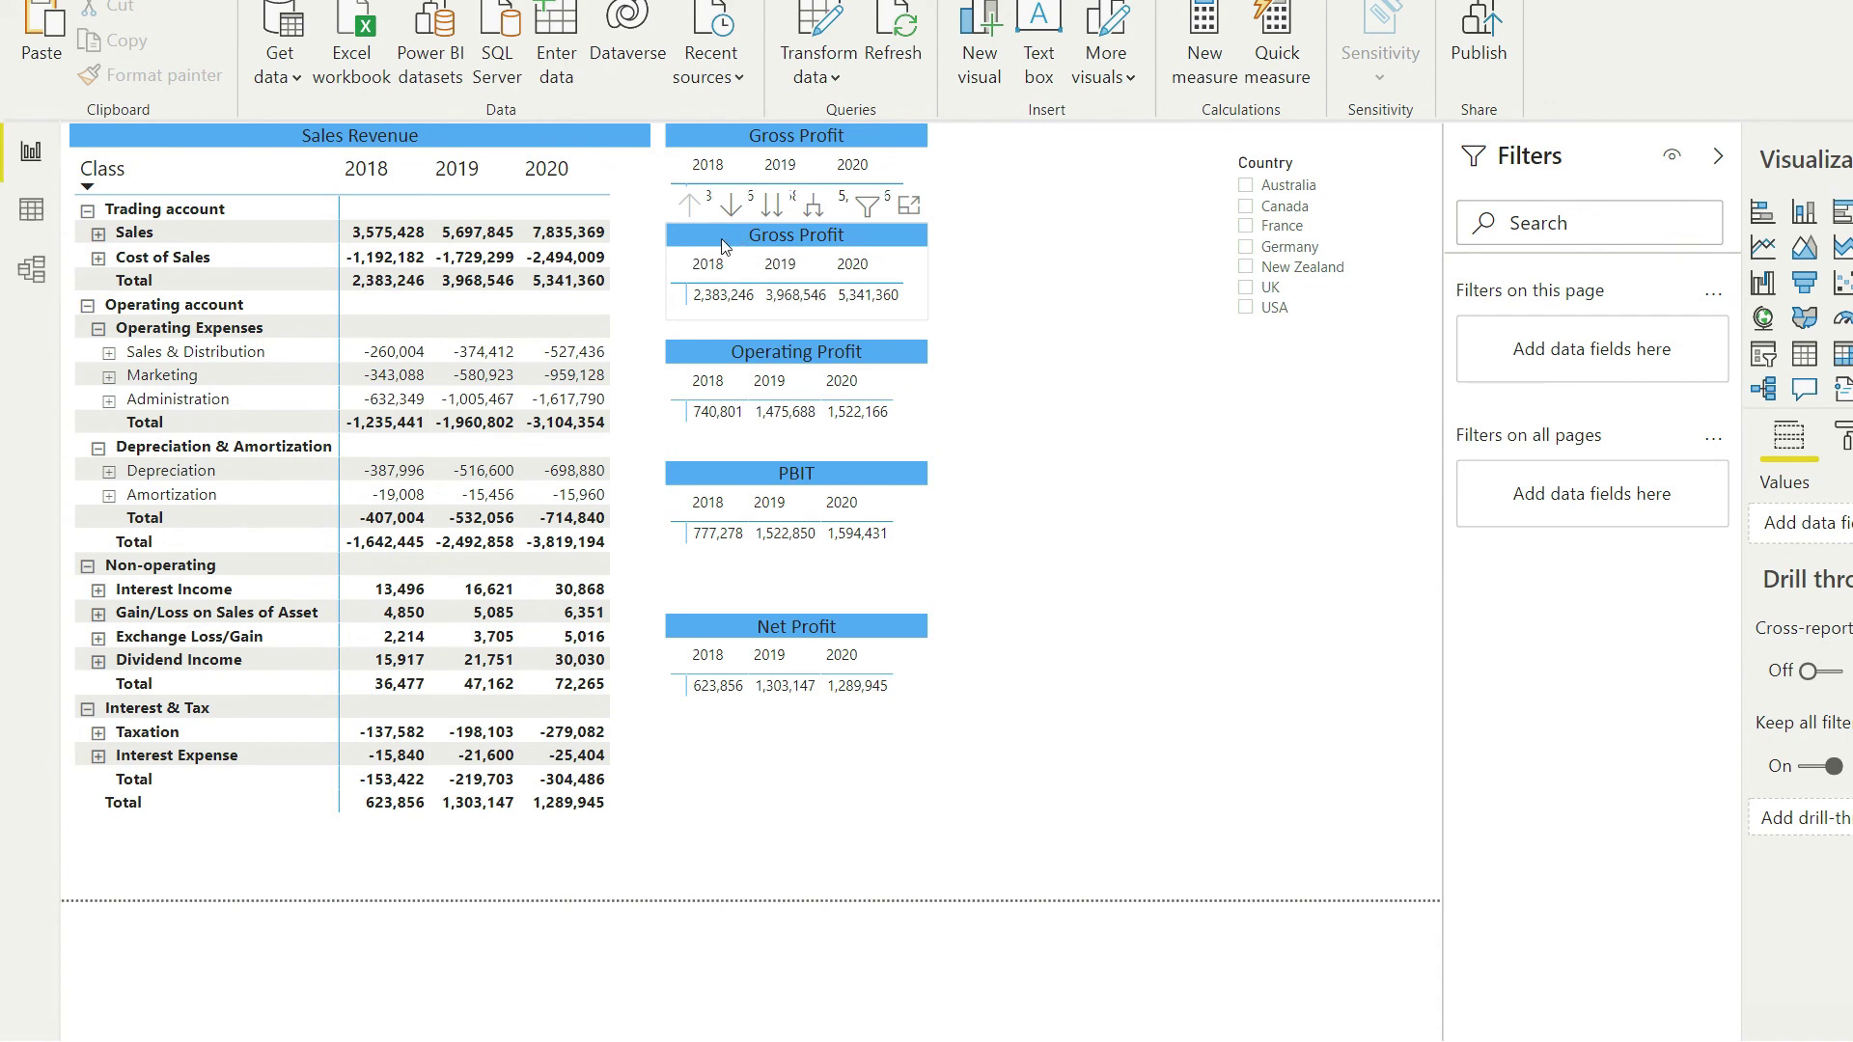
click(723, 237)
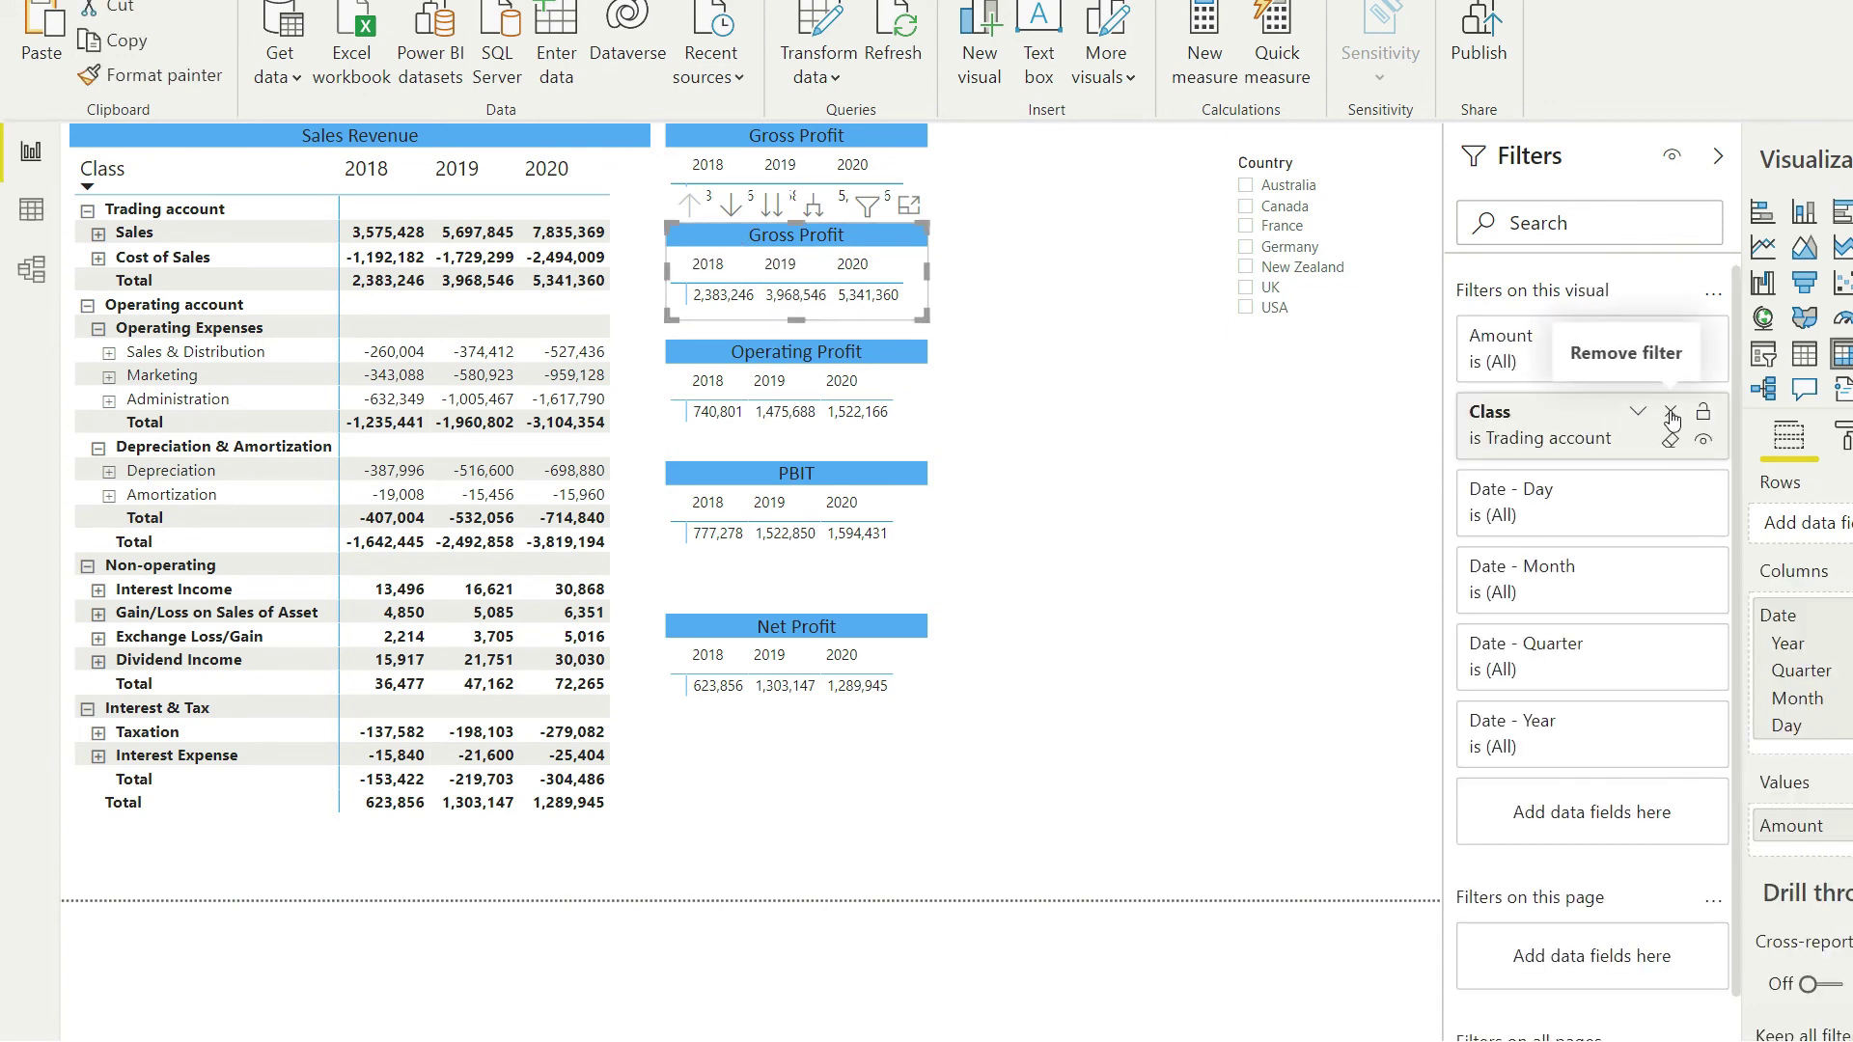
click(1670, 415)
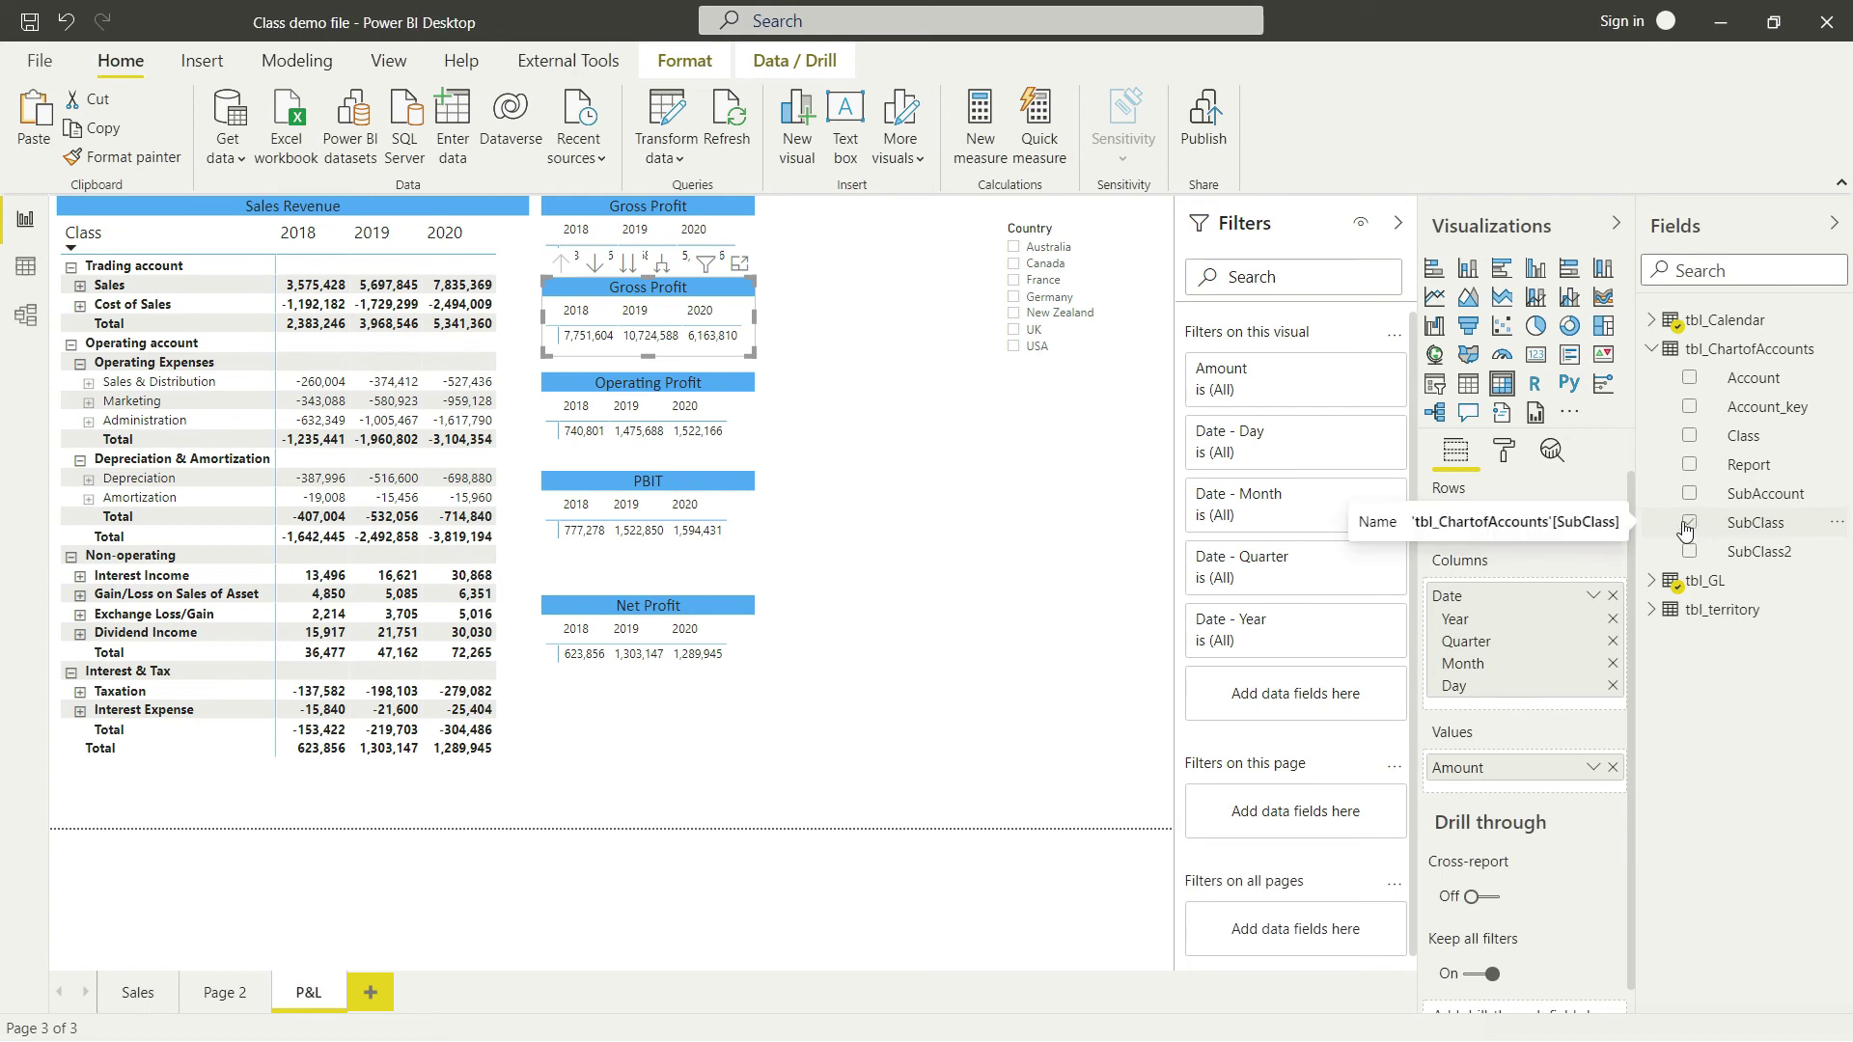
drag(1716, 529, 1315, 707)
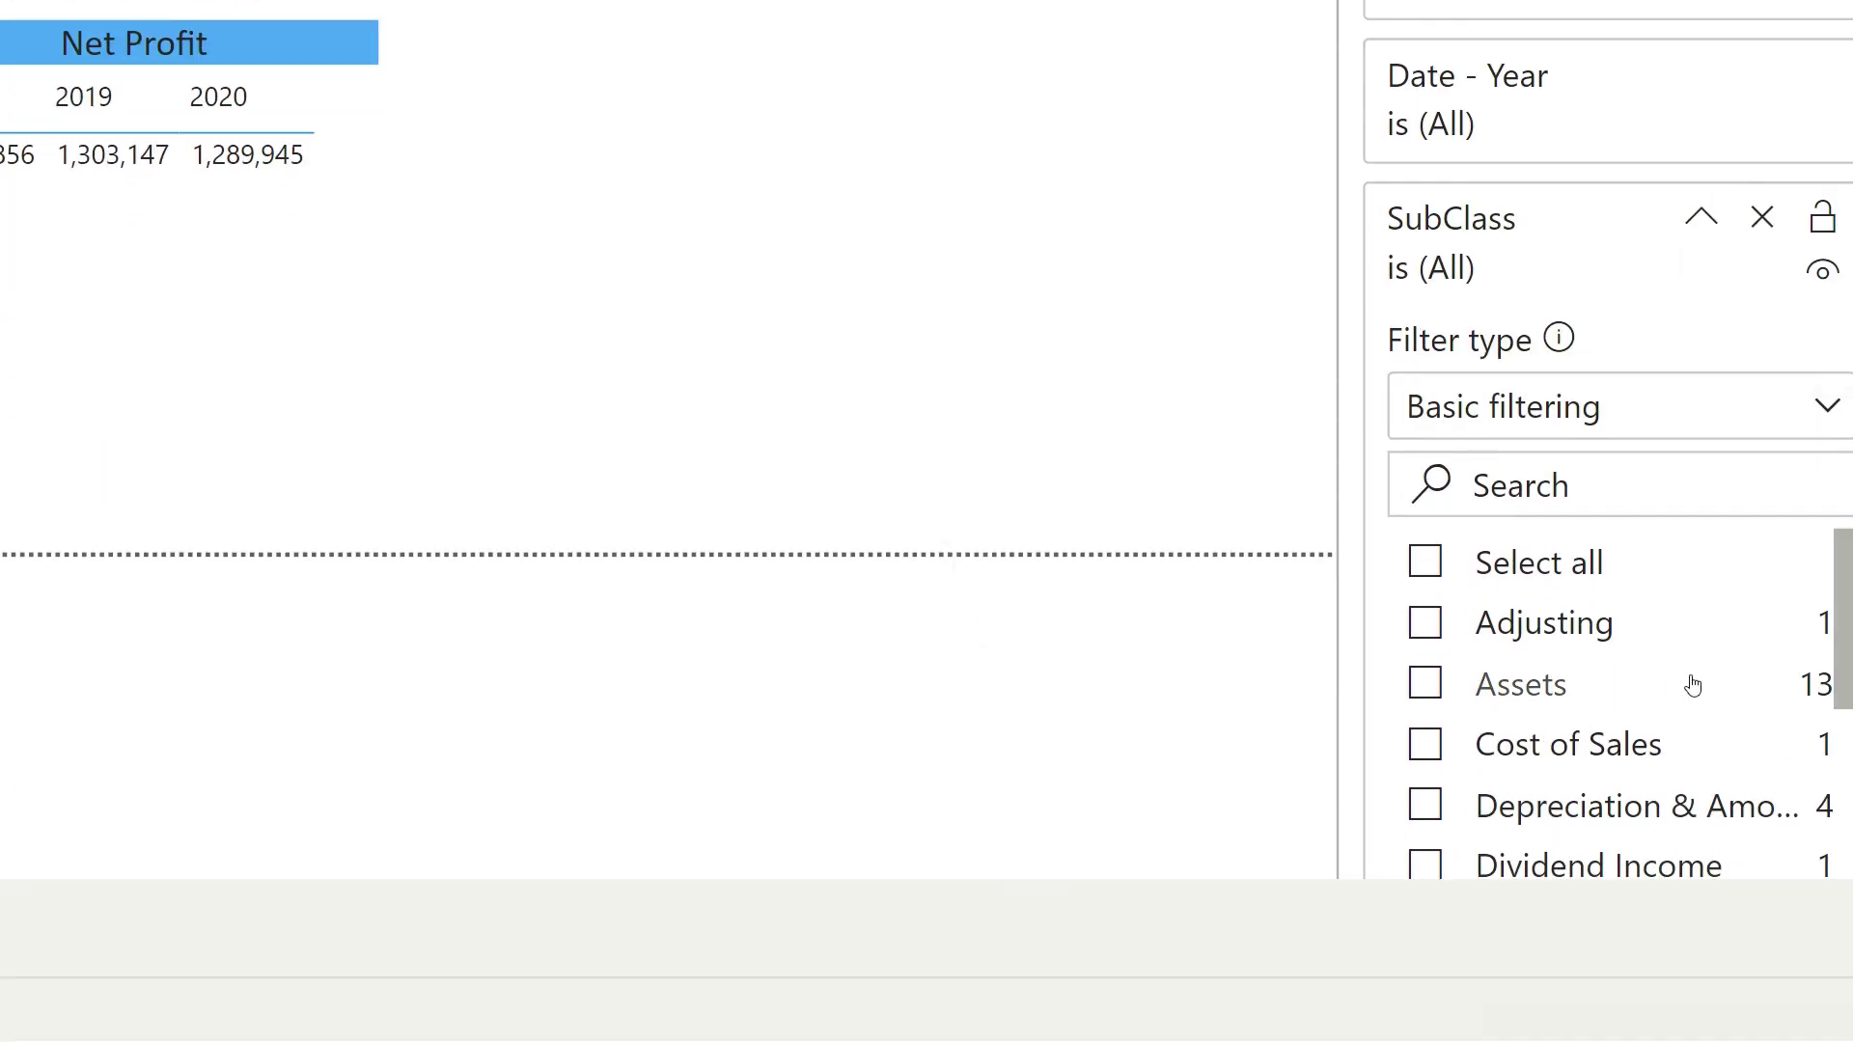
Filter the copied matrix's SubClass to Sales, Cost of Sales and Operating Expenses, and deselect the matrix
scroll(1632, 709, down, 1)
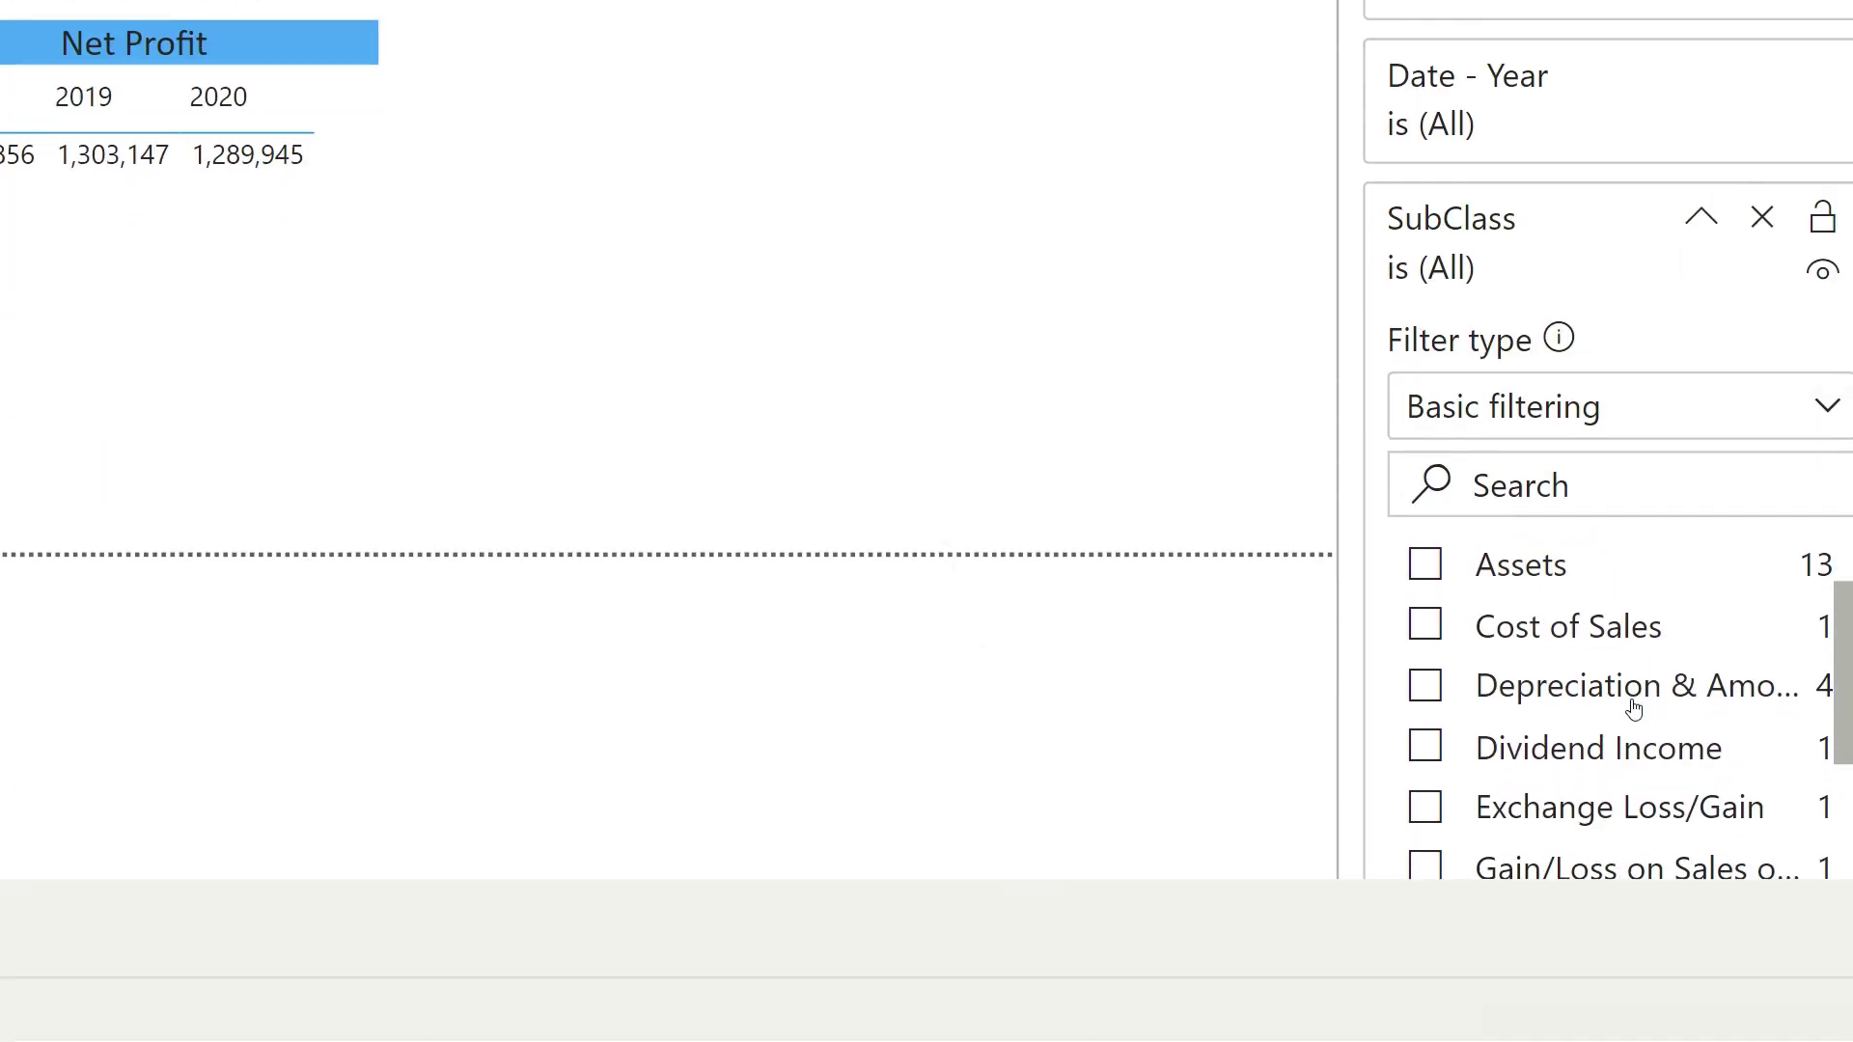
scroll(1619, 711, down, 3)
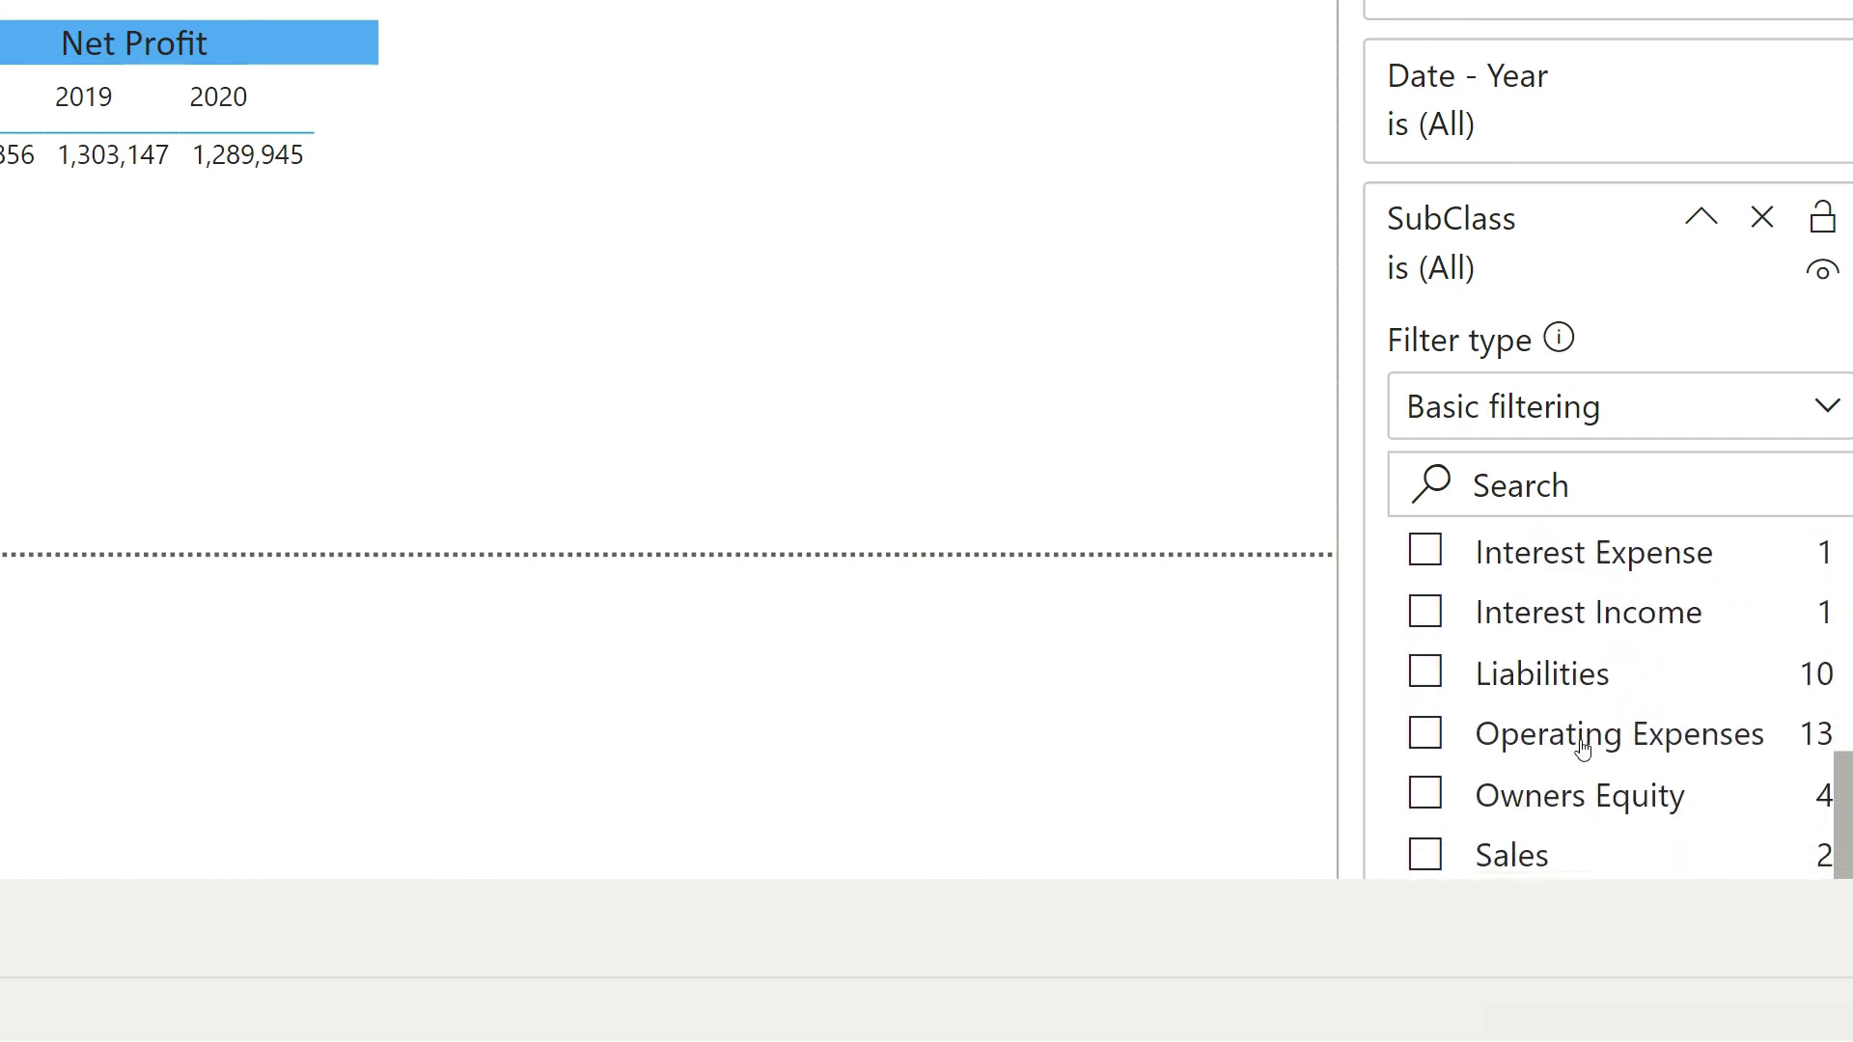
scroll(1486, 801, down, 1)
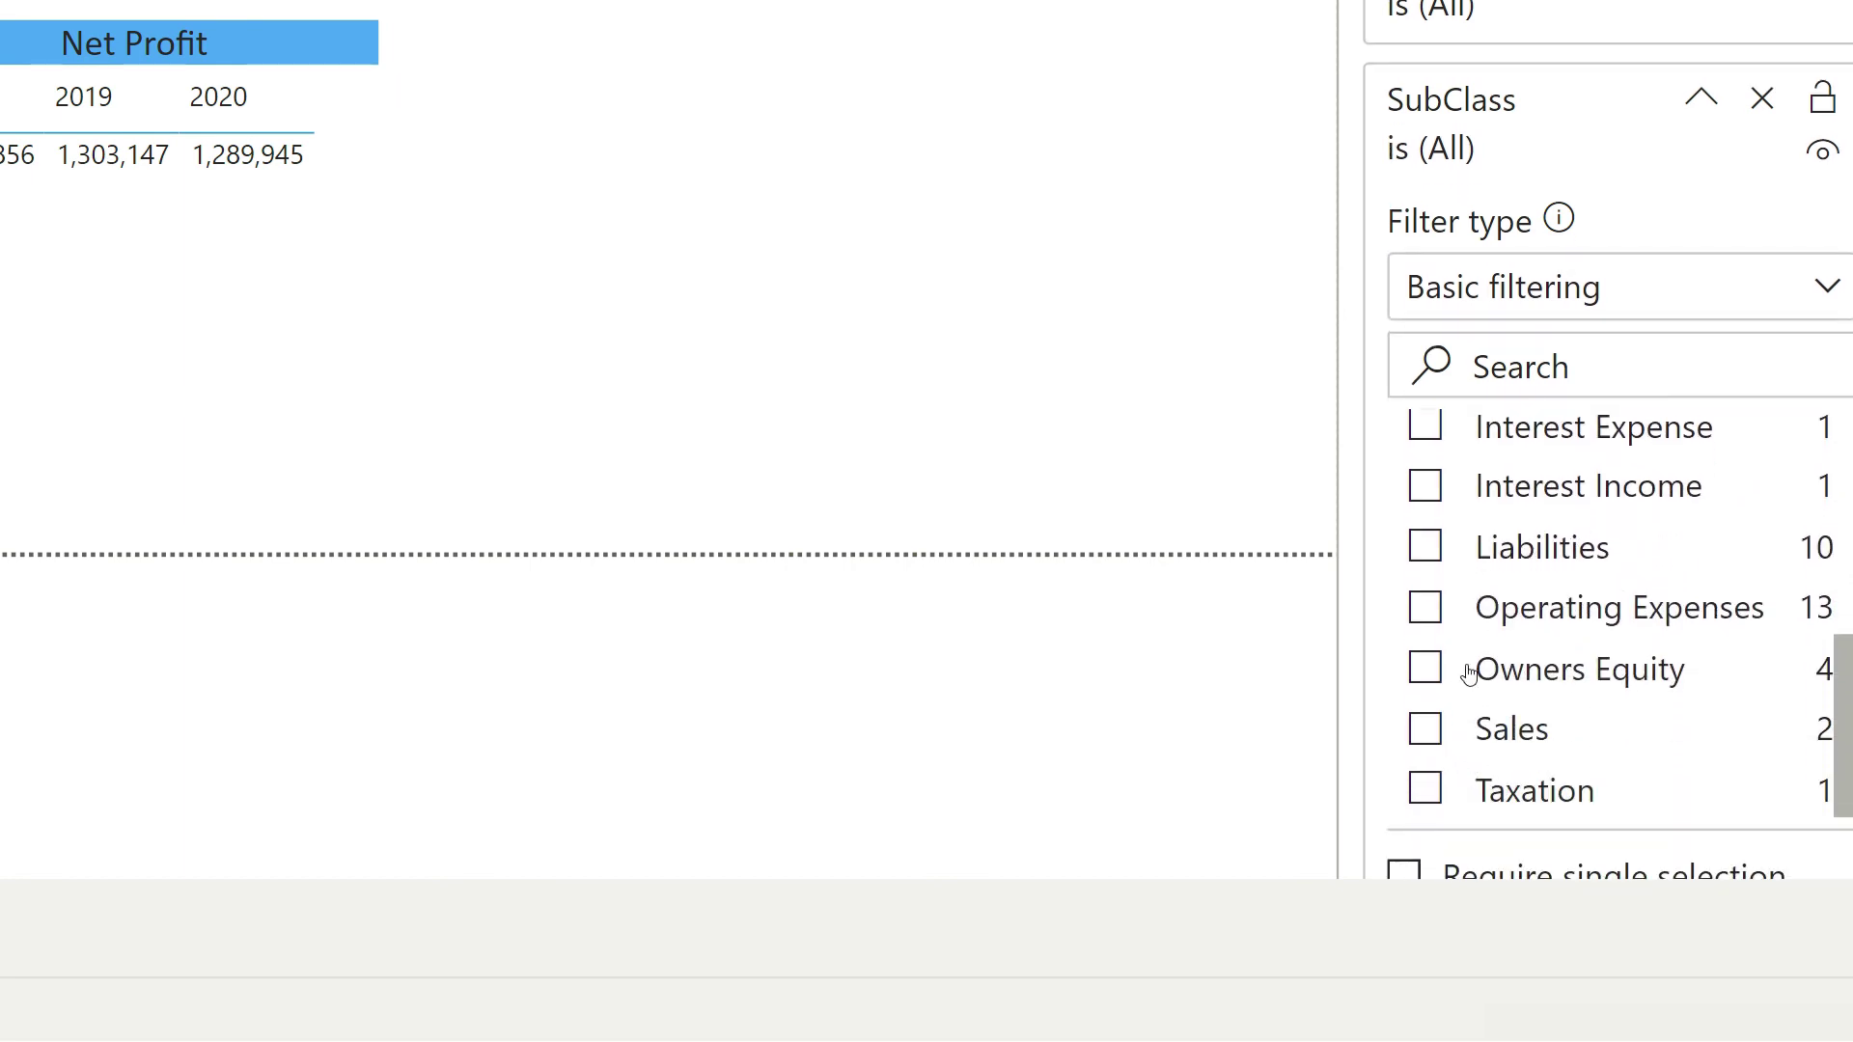
click(1460, 726)
scroll(1476, 656, up, 4)
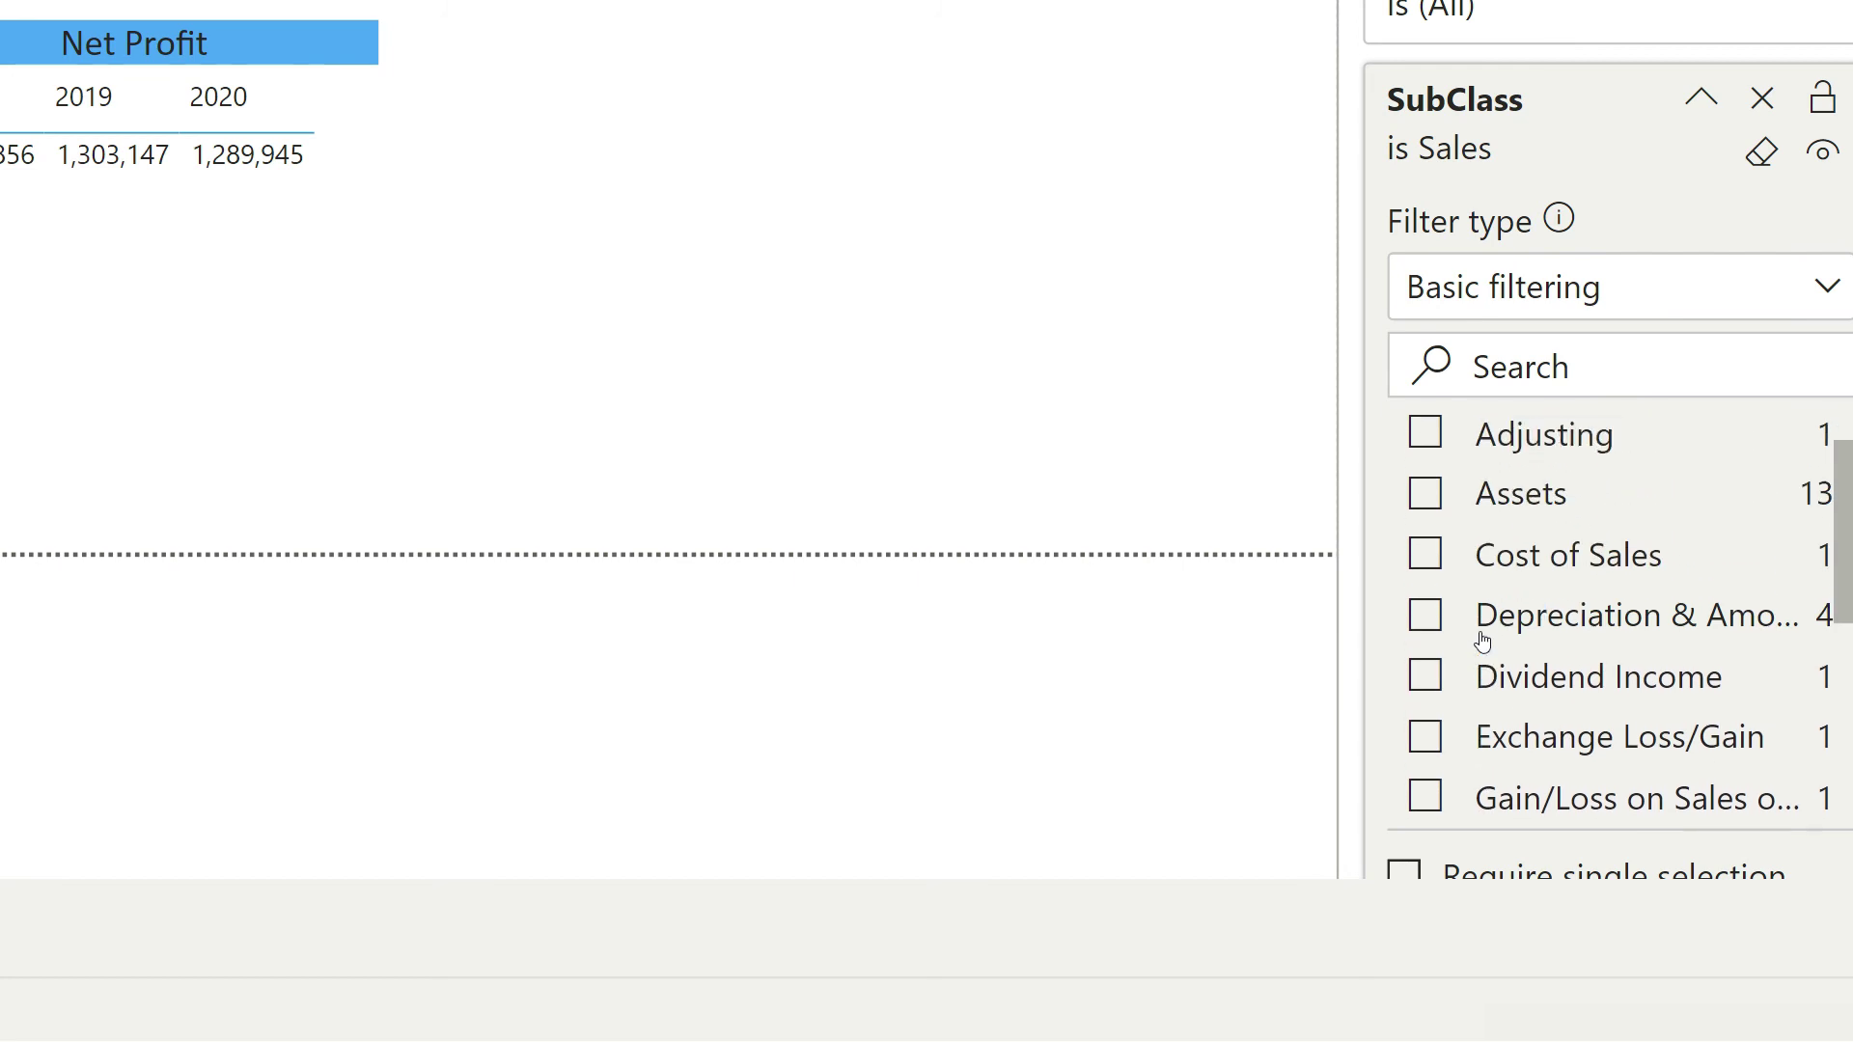
scroll(1483, 642, up, 1)
click(1426, 610)
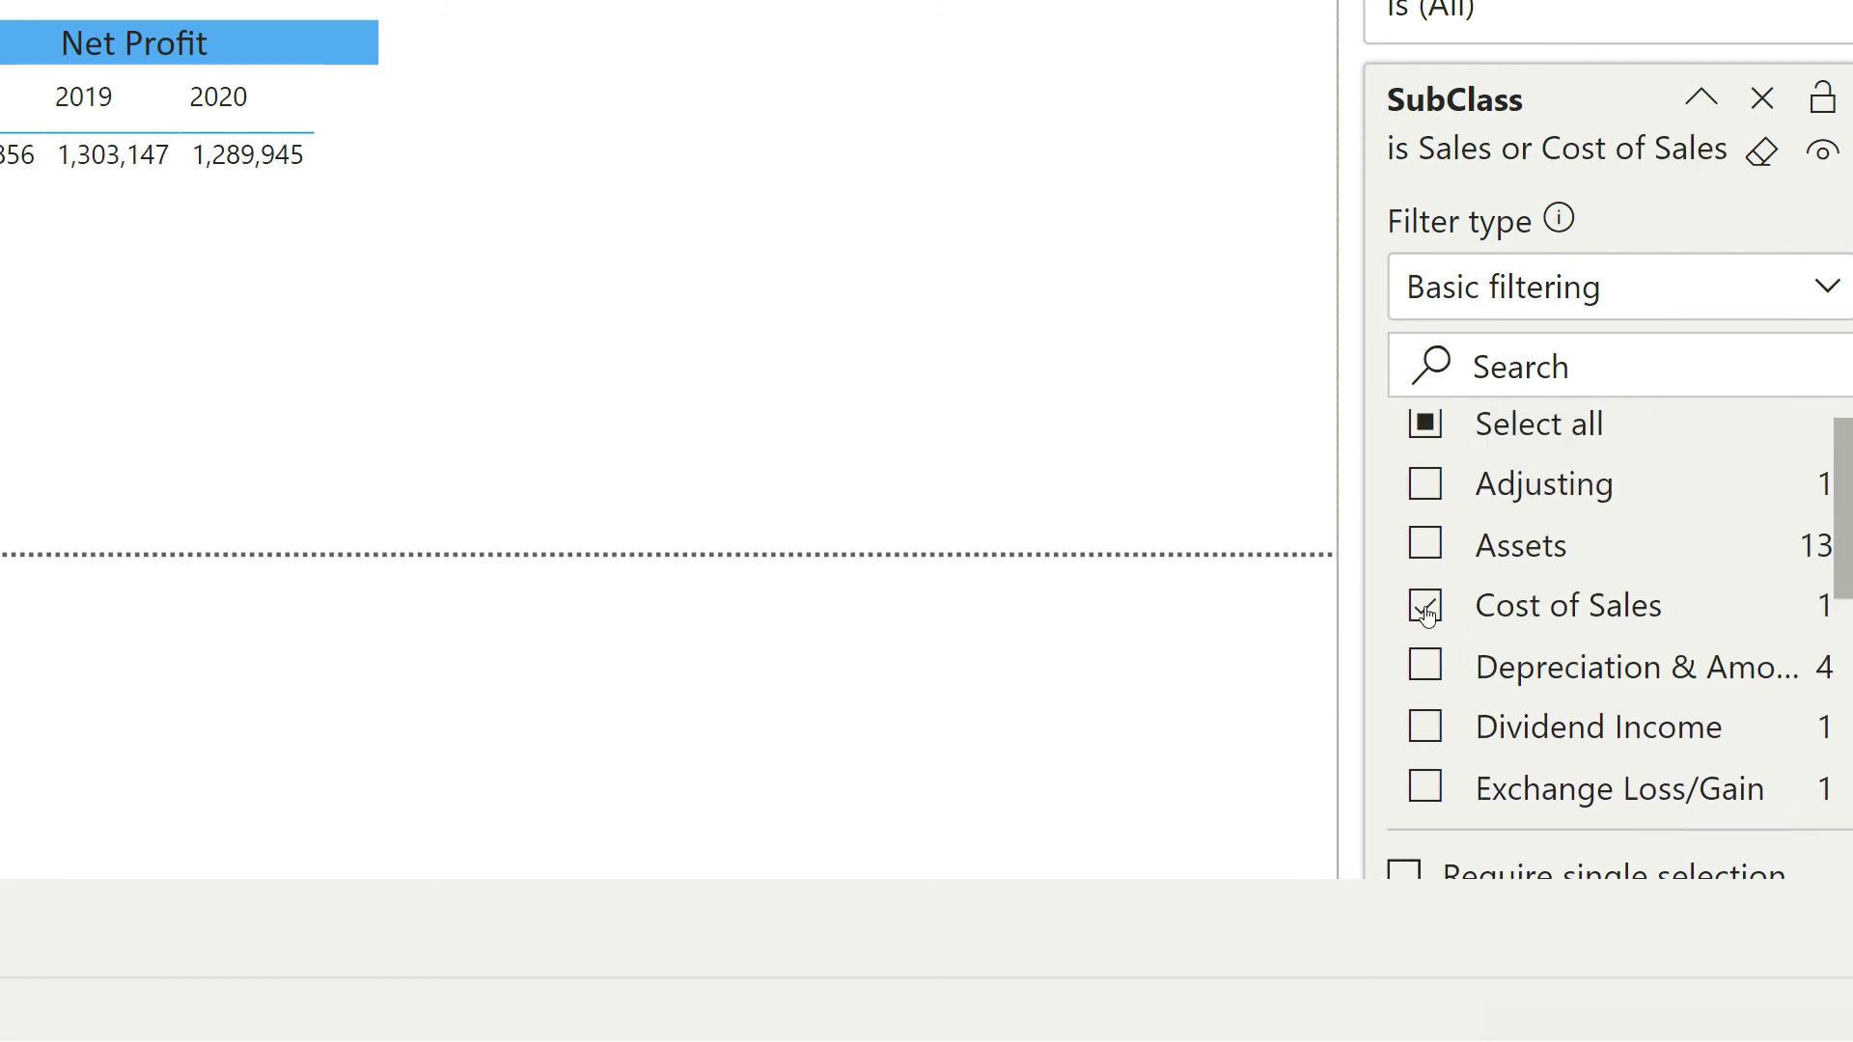
scroll(1437, 647, down, 5)
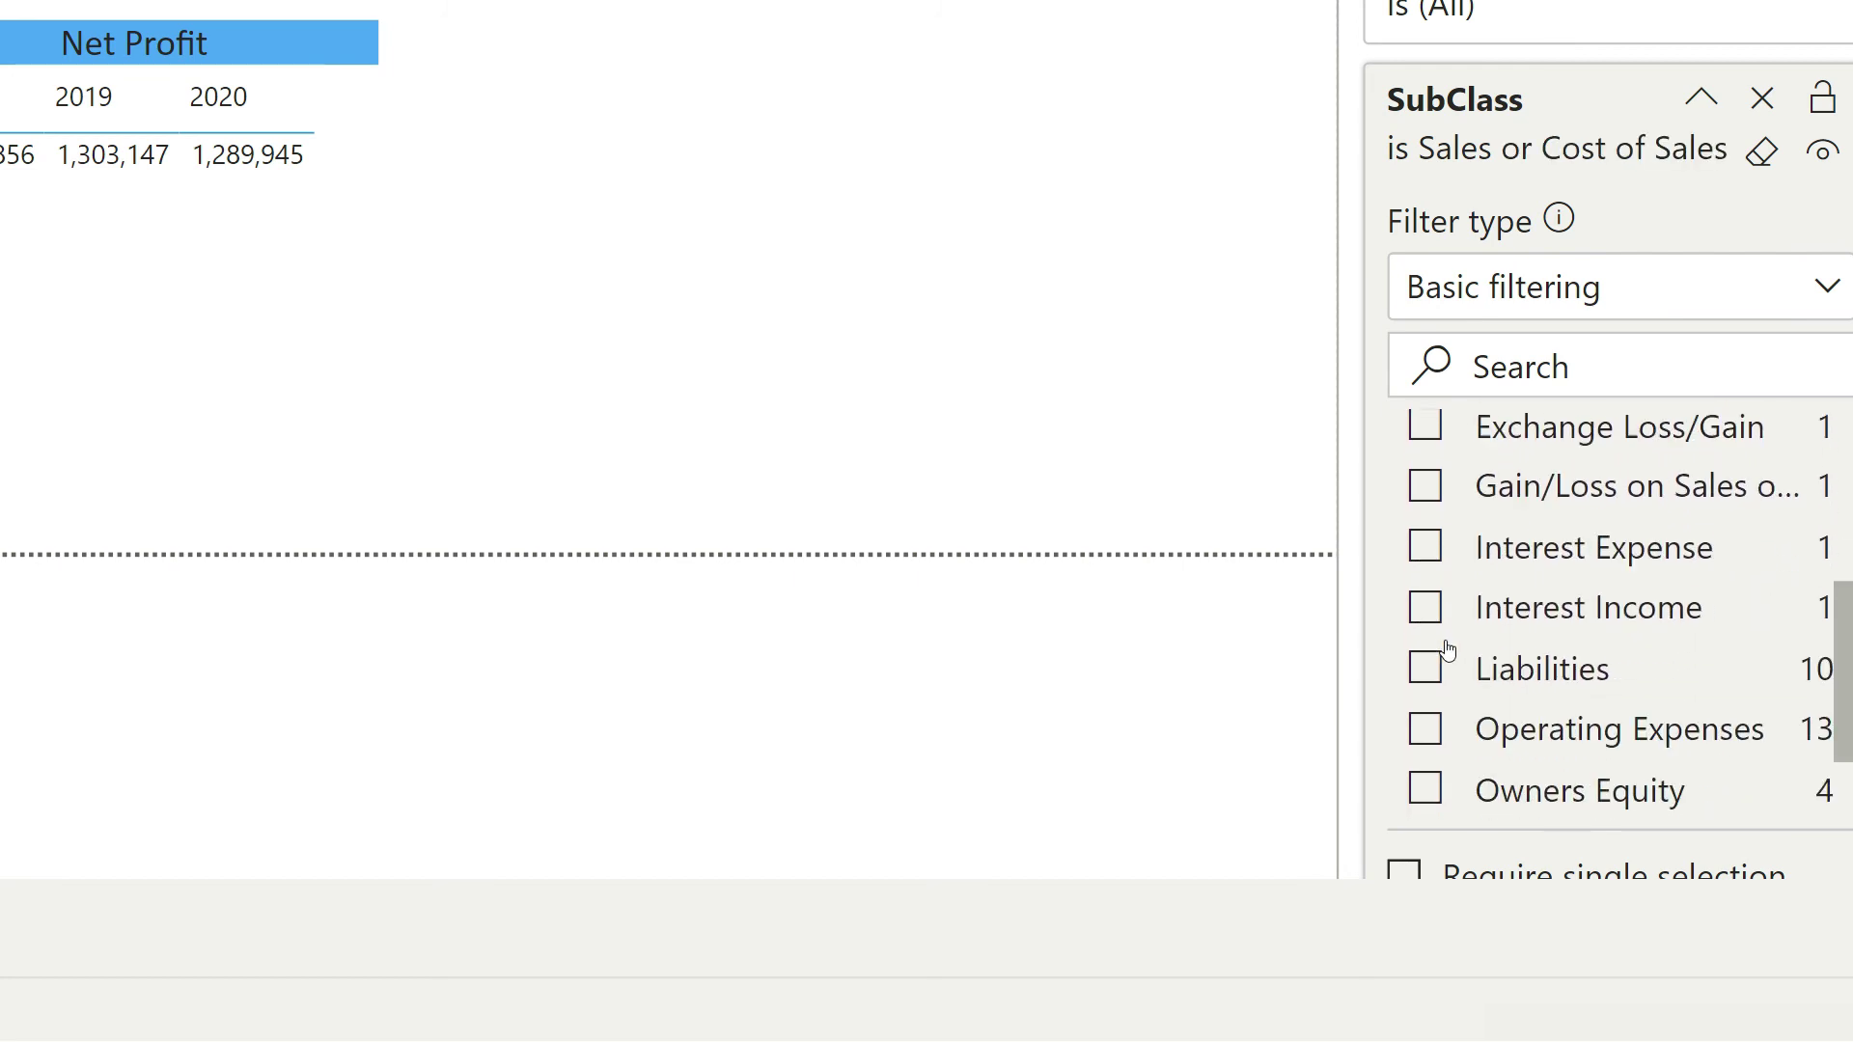
scroll(1448, 651, down, 1)
click(1428, 610)
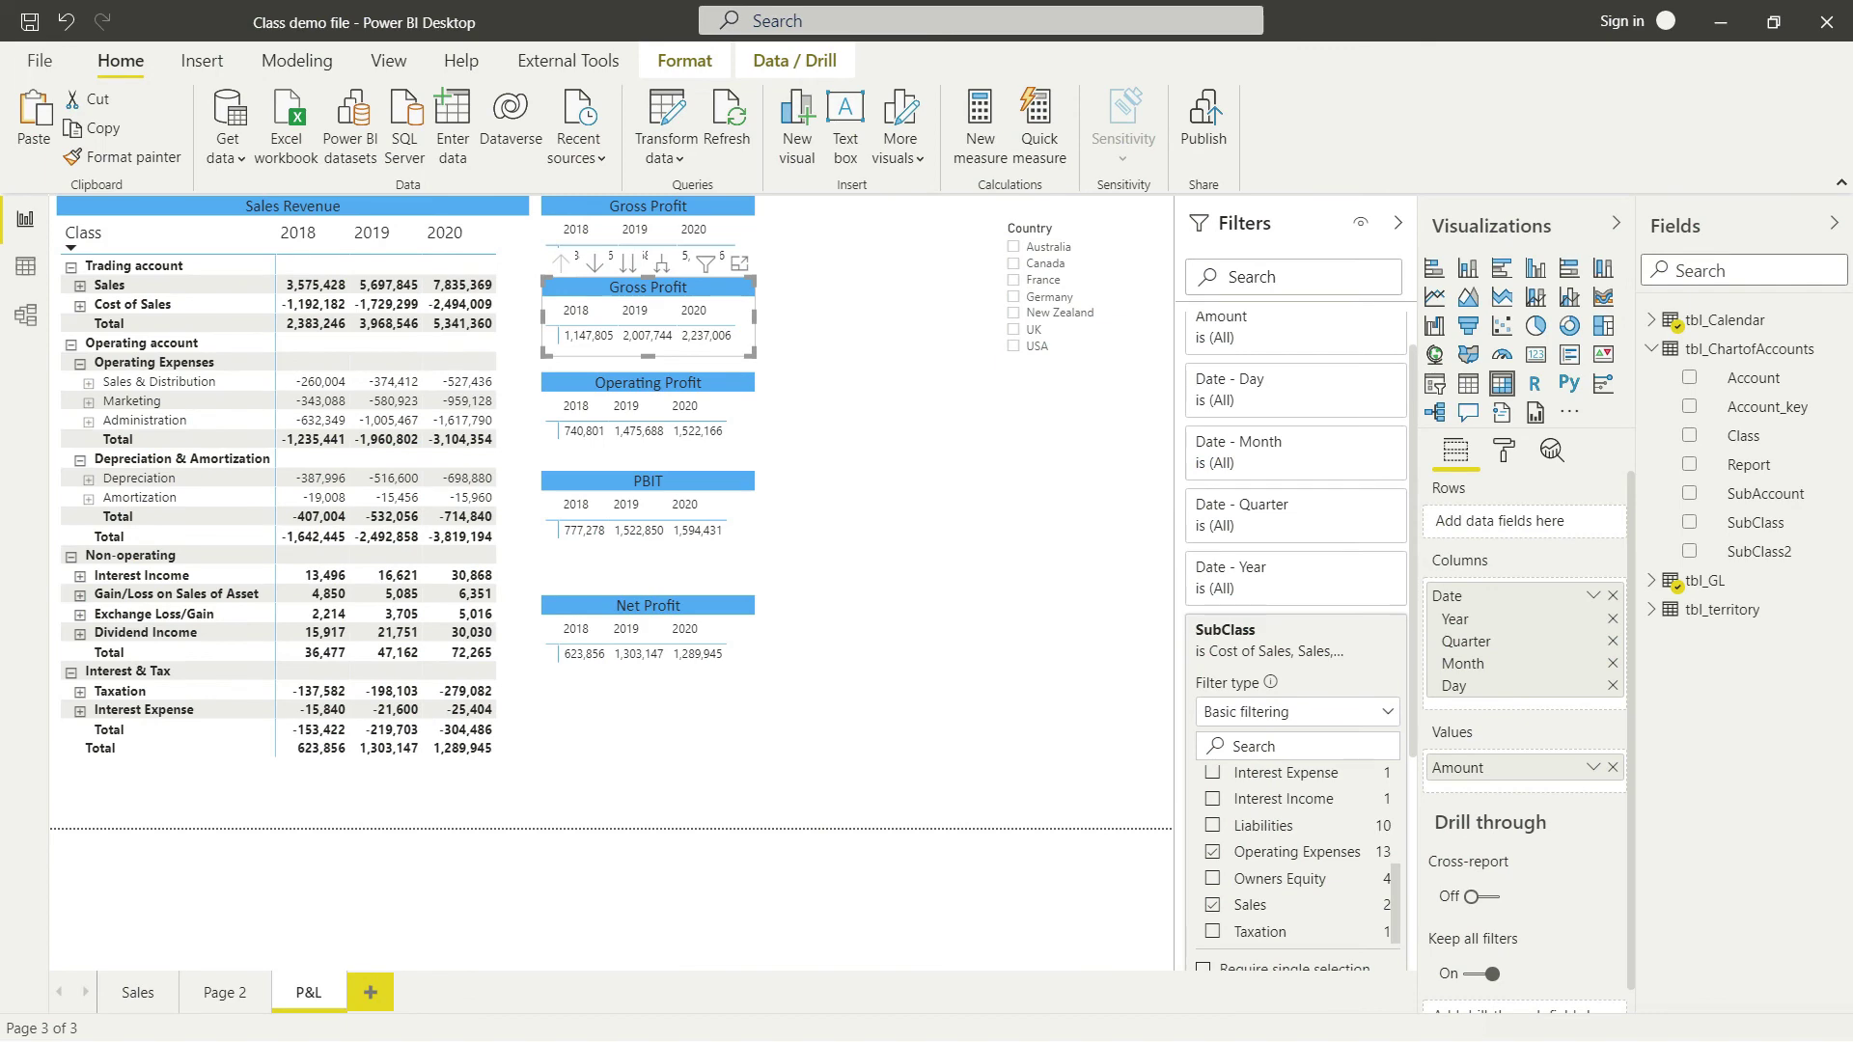
click(787, 381)
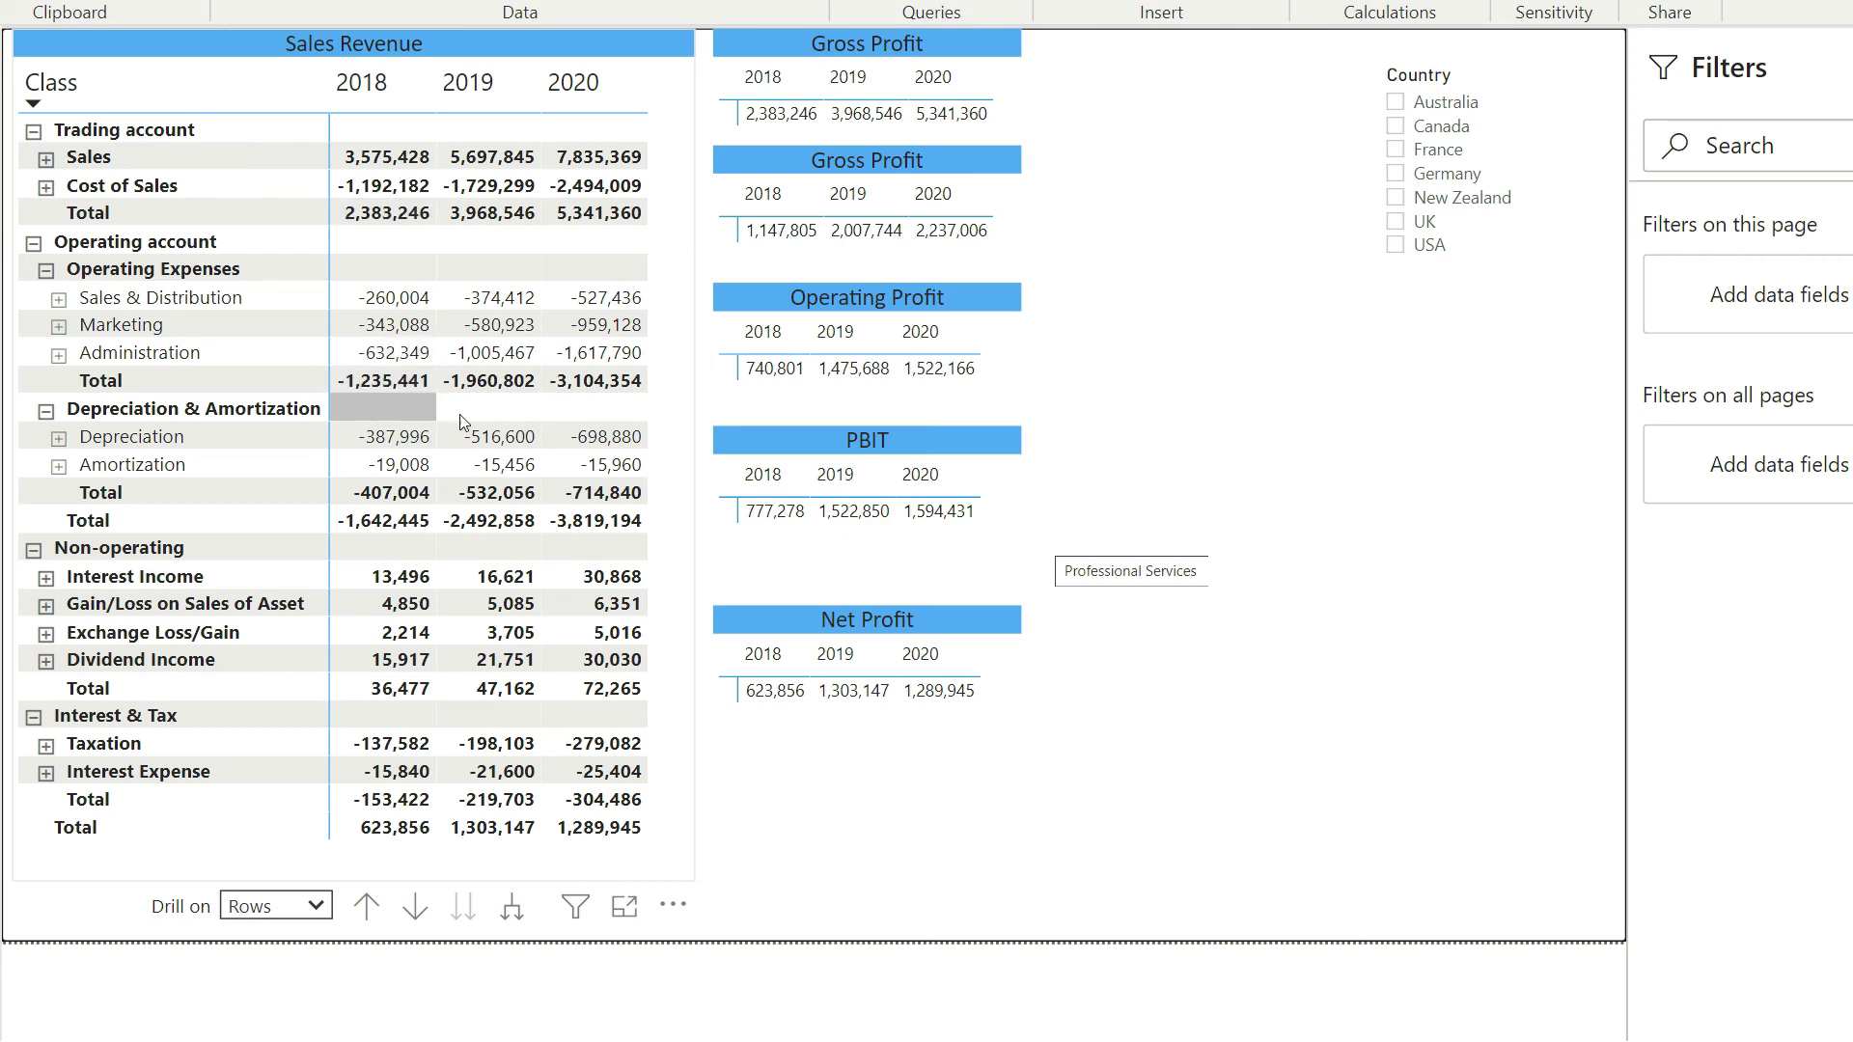
Switch to Calculator, subtract 1235441 from 2383246 to check the copied matrix's 2018 amount, and minimize it
key(alt+Tab)
key(alt+Tab)
key(alt+Tab)
key(alt+Tab)
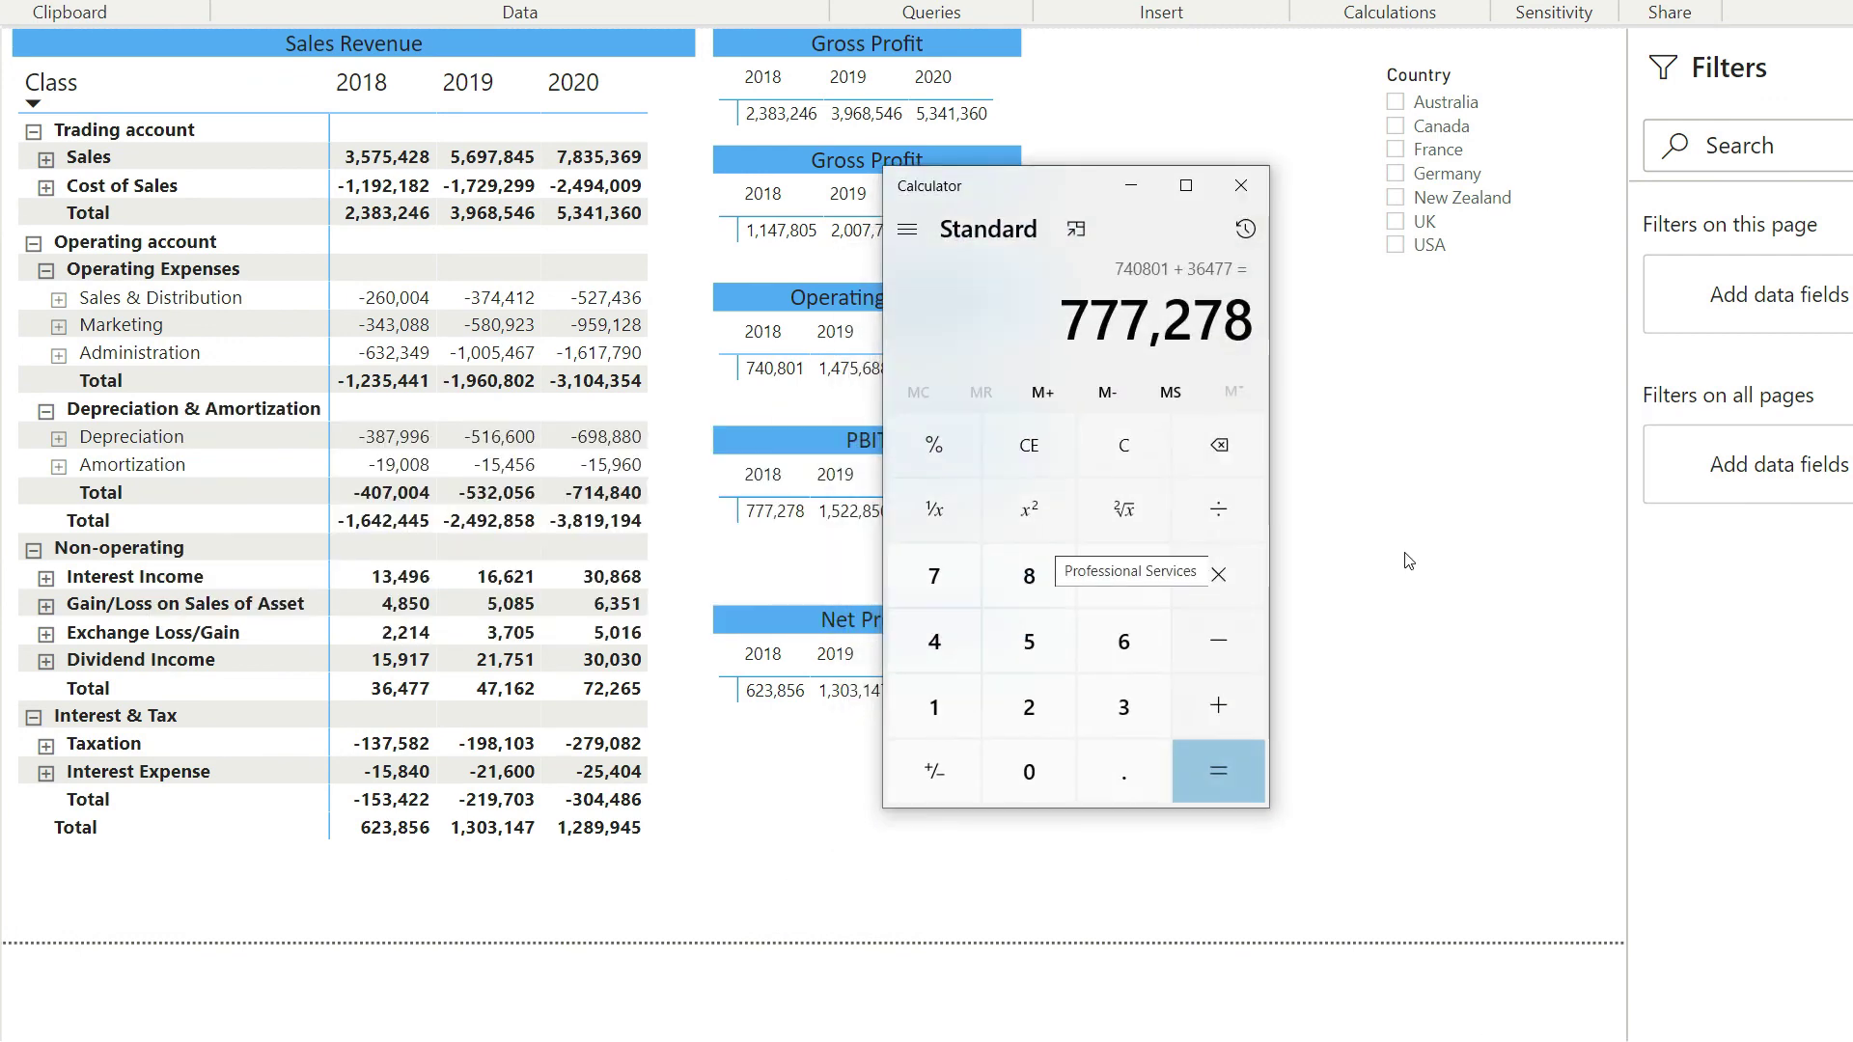
click(1124, 445)
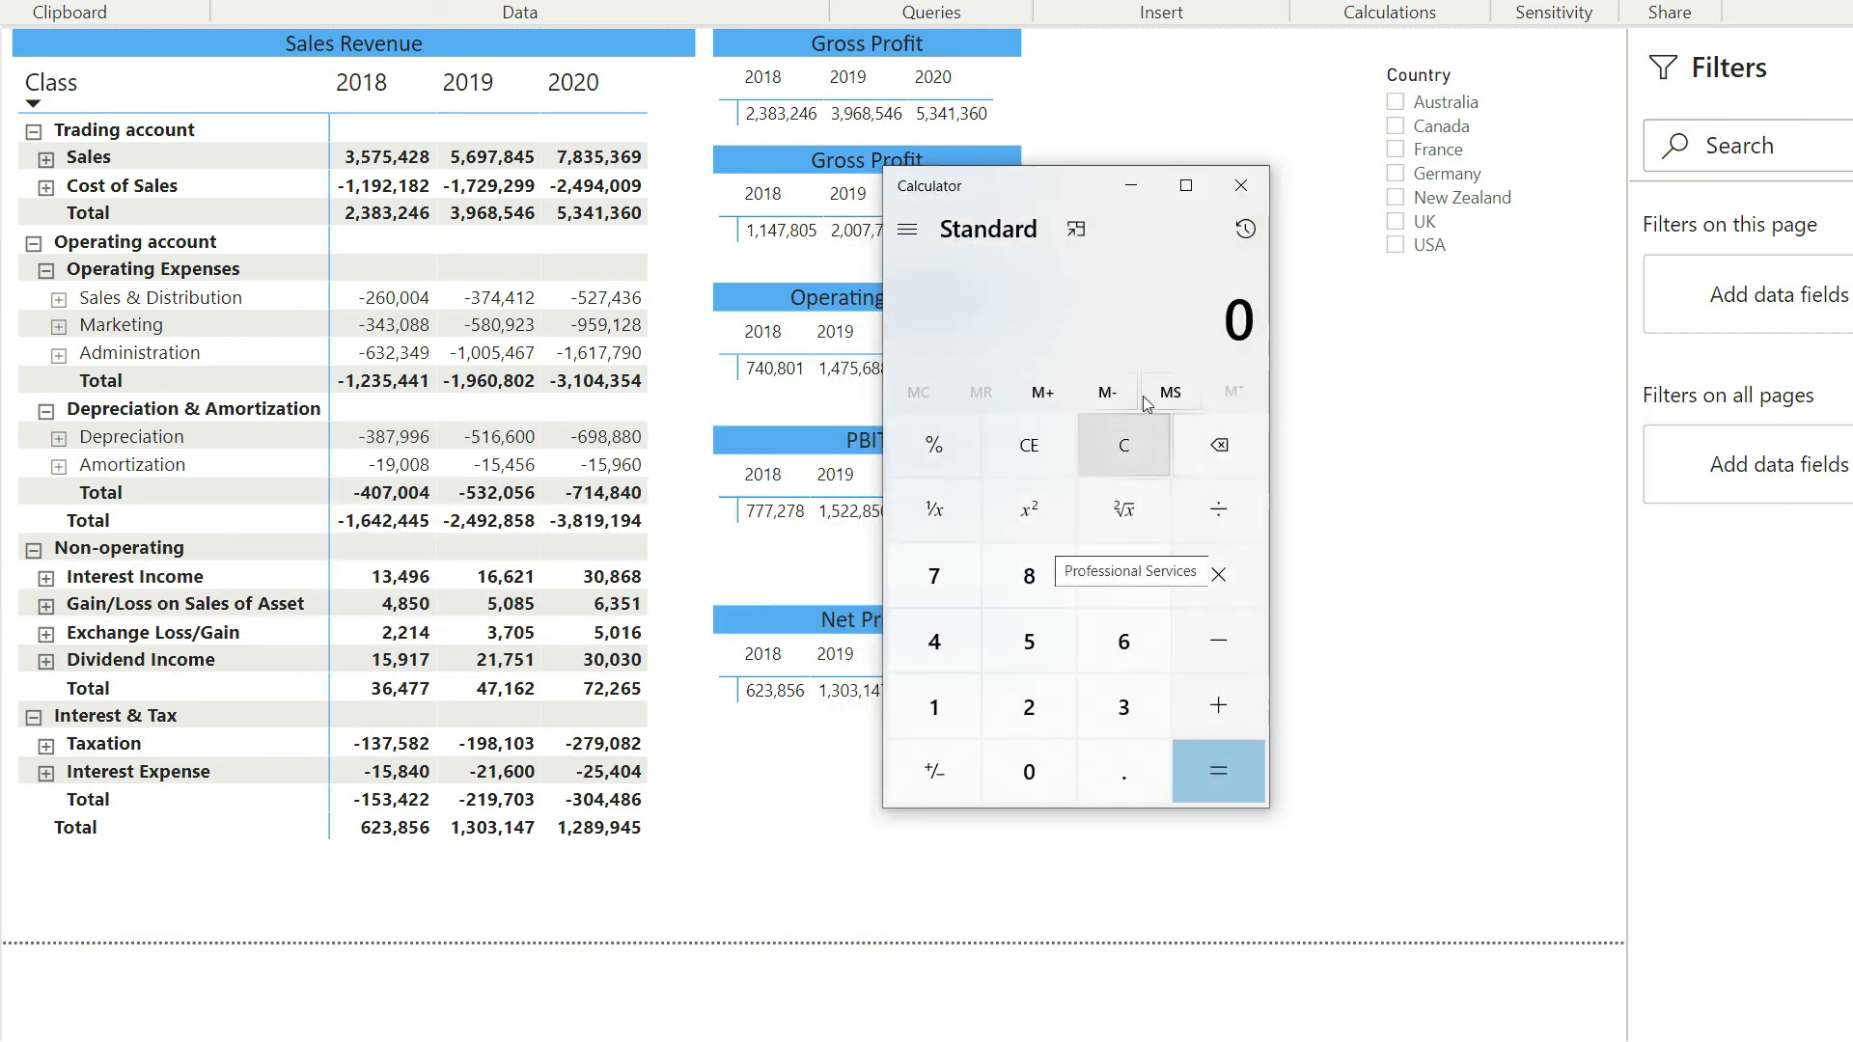
drag(1065, 194, 1110, 204)
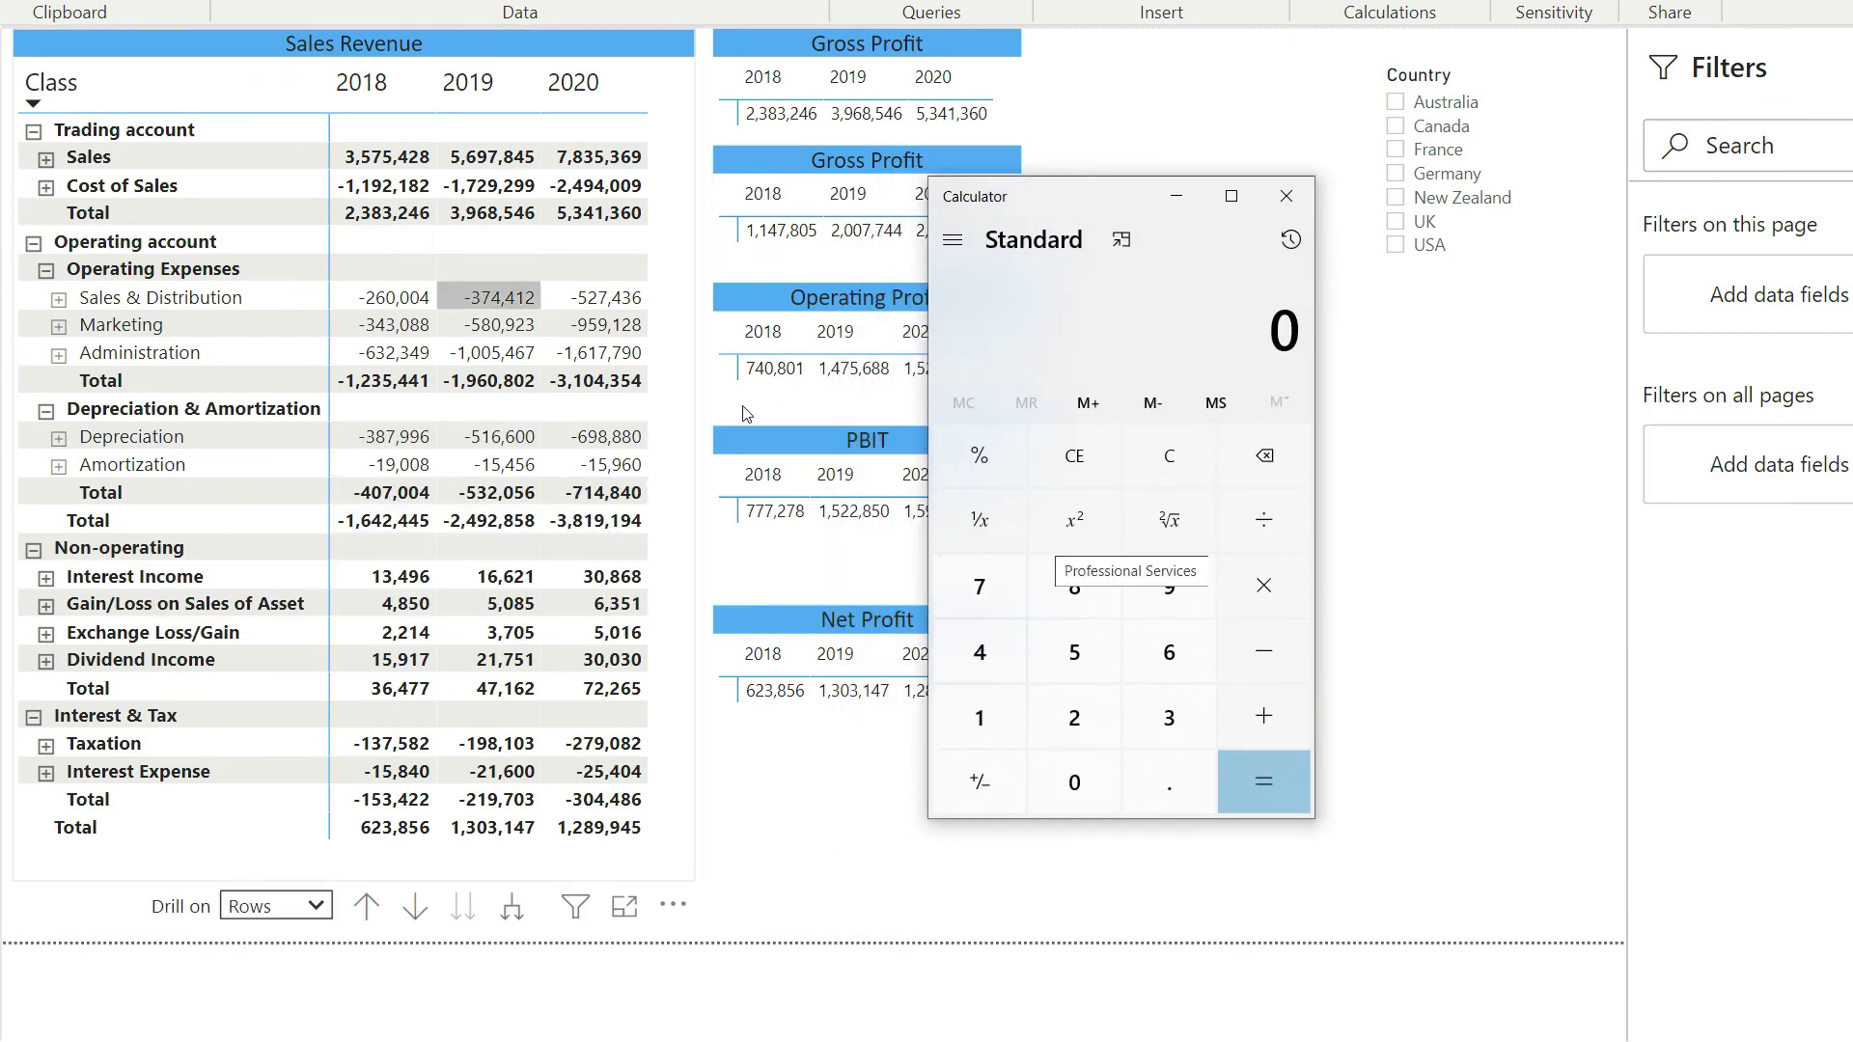
text(232)
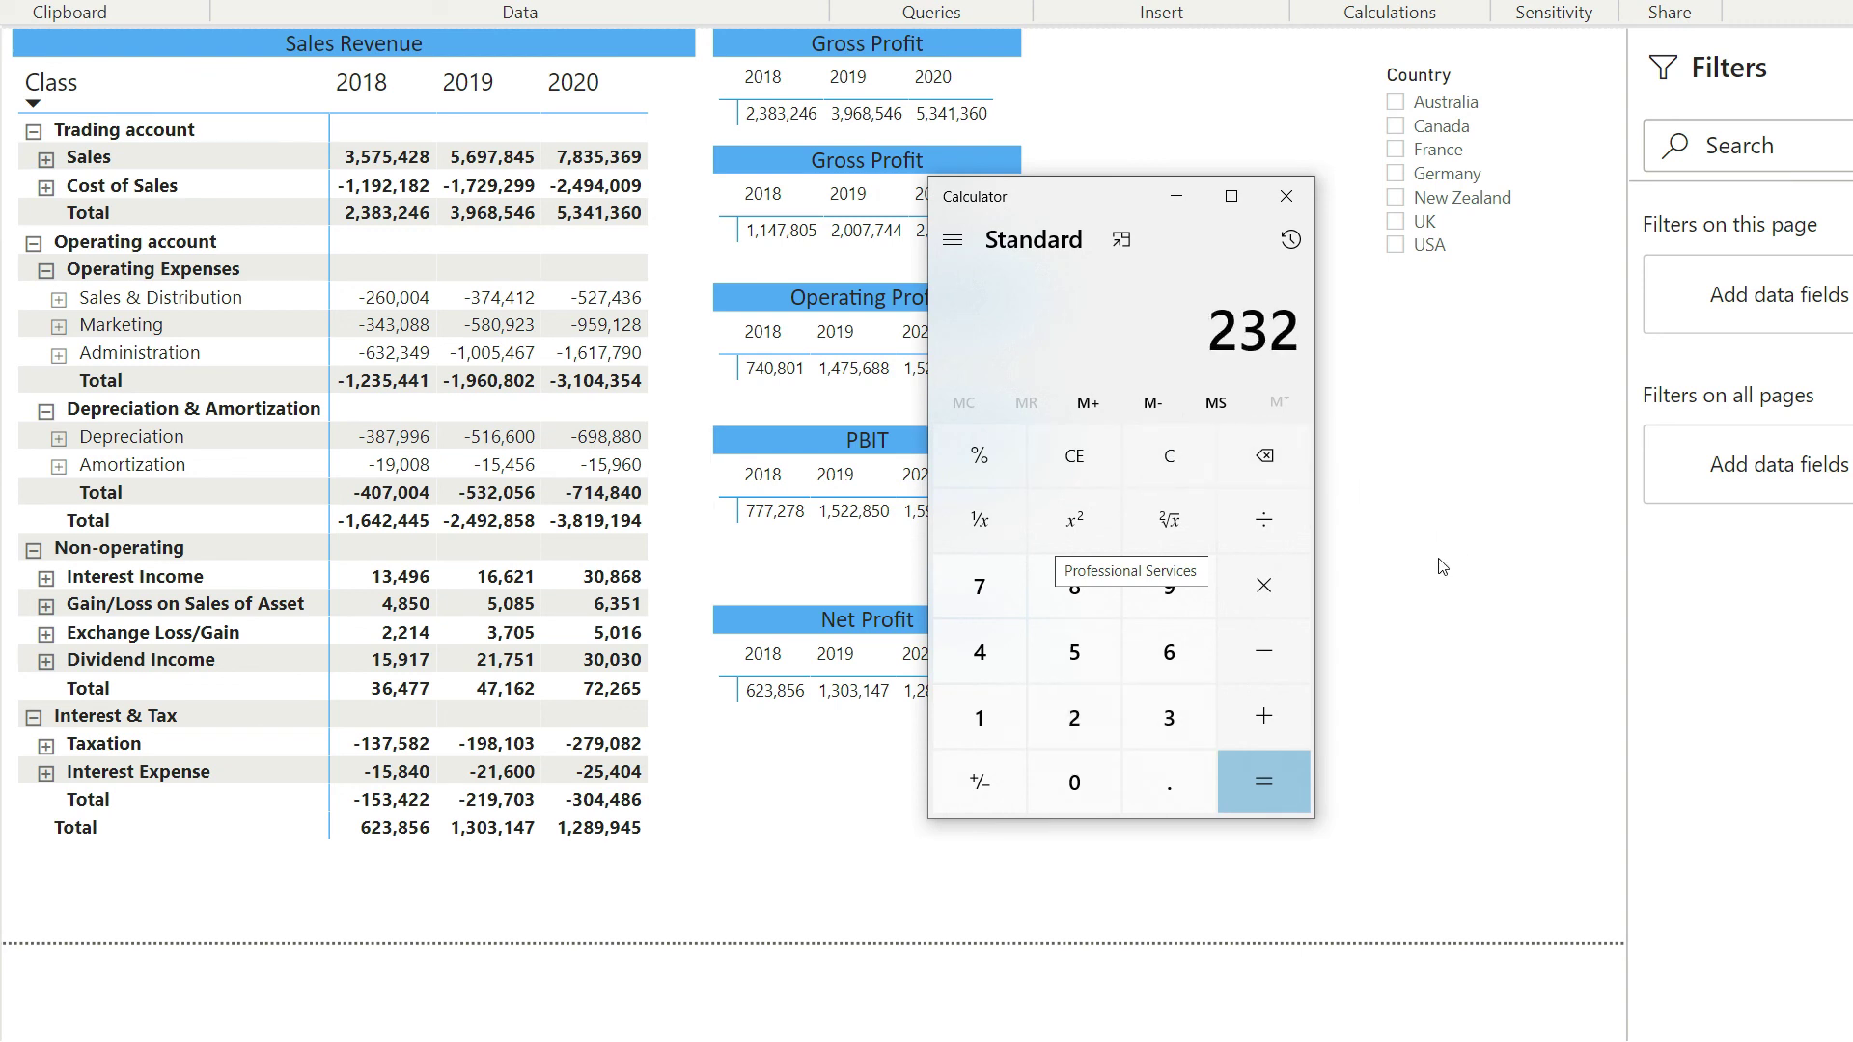
key(BackSpace)
text(83246)
key(minus)
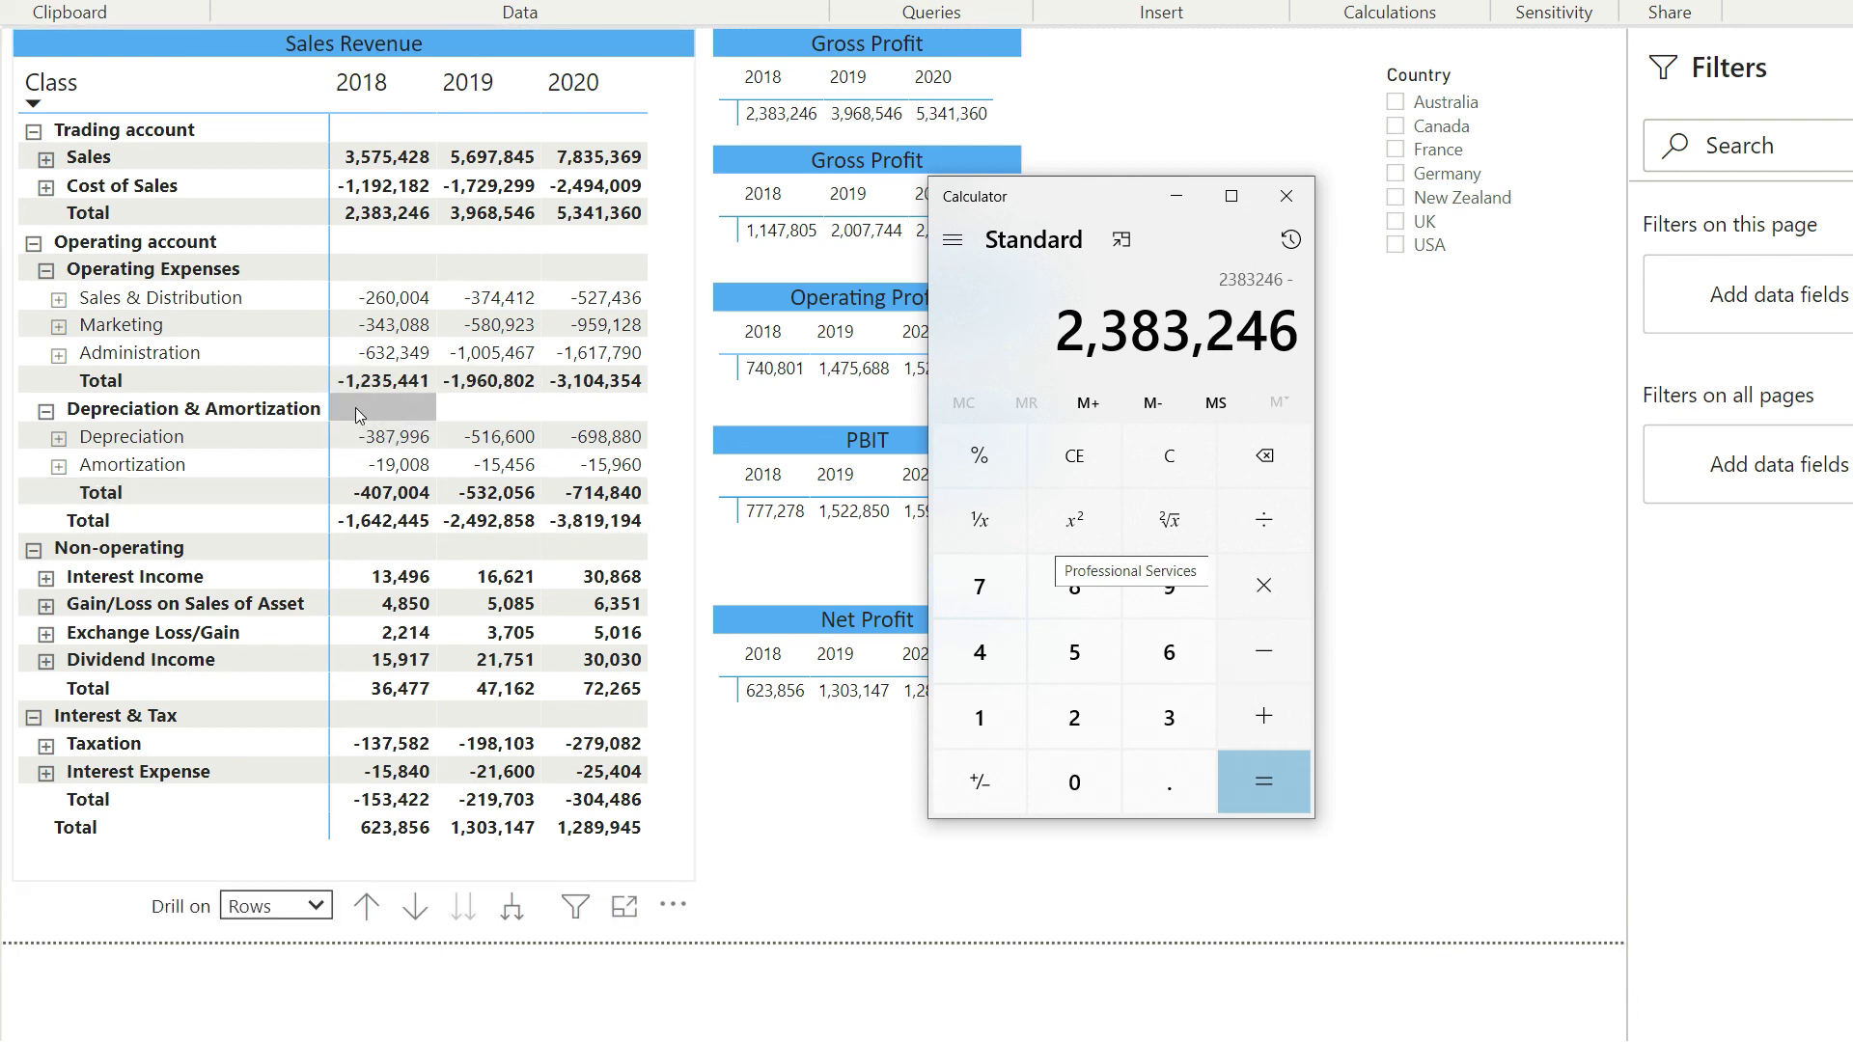
text(1)
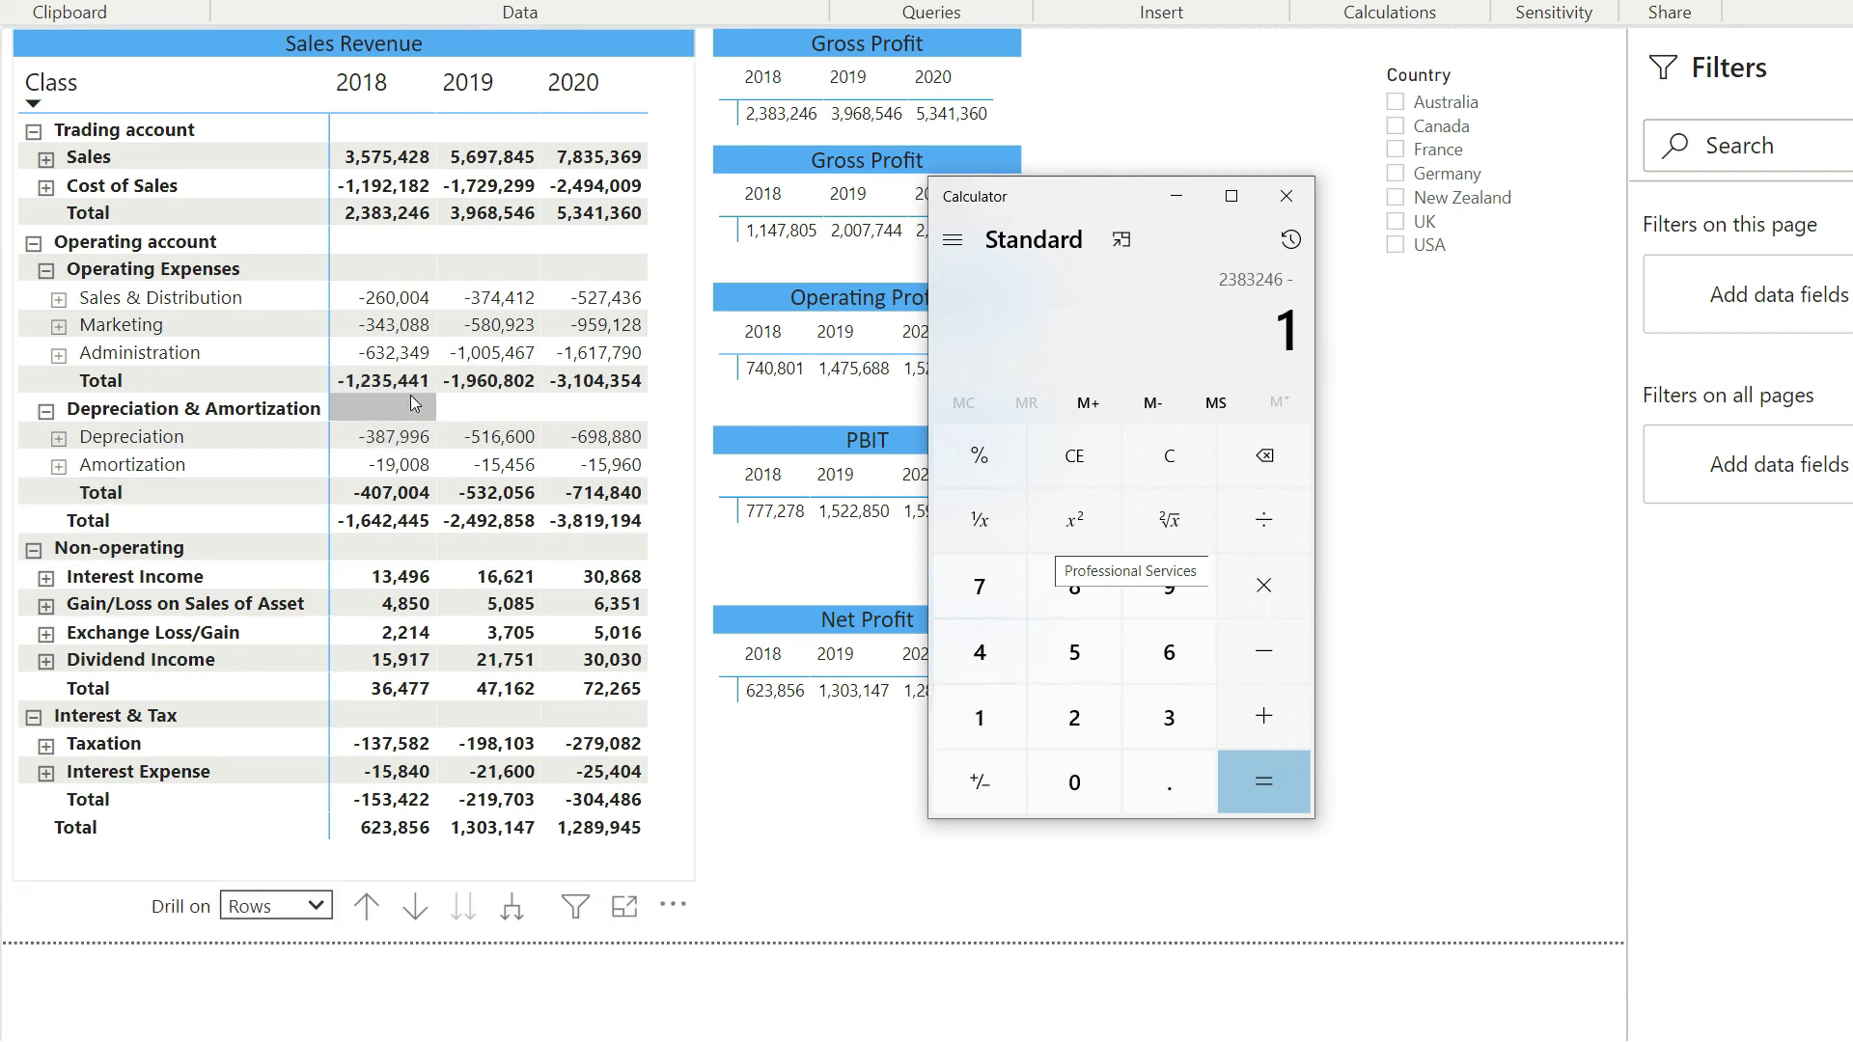
text(235441)
key(Return)
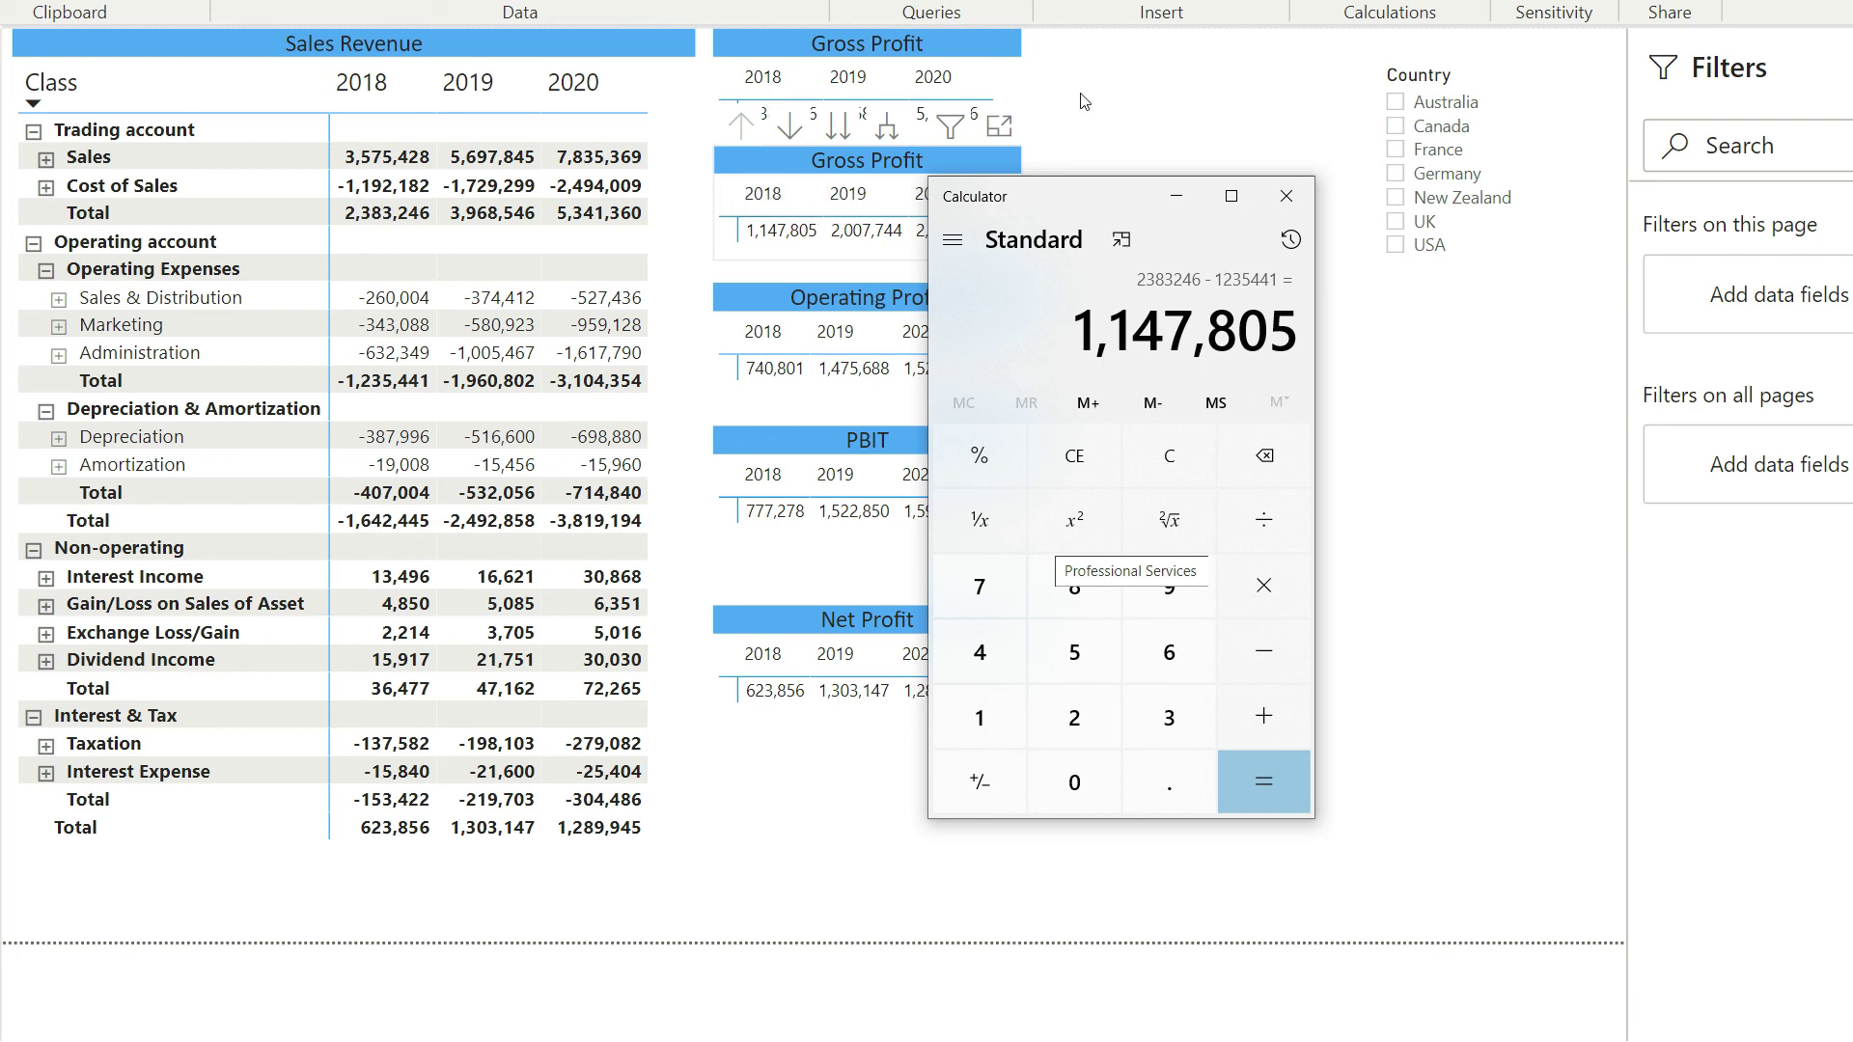
click(1174, 196)
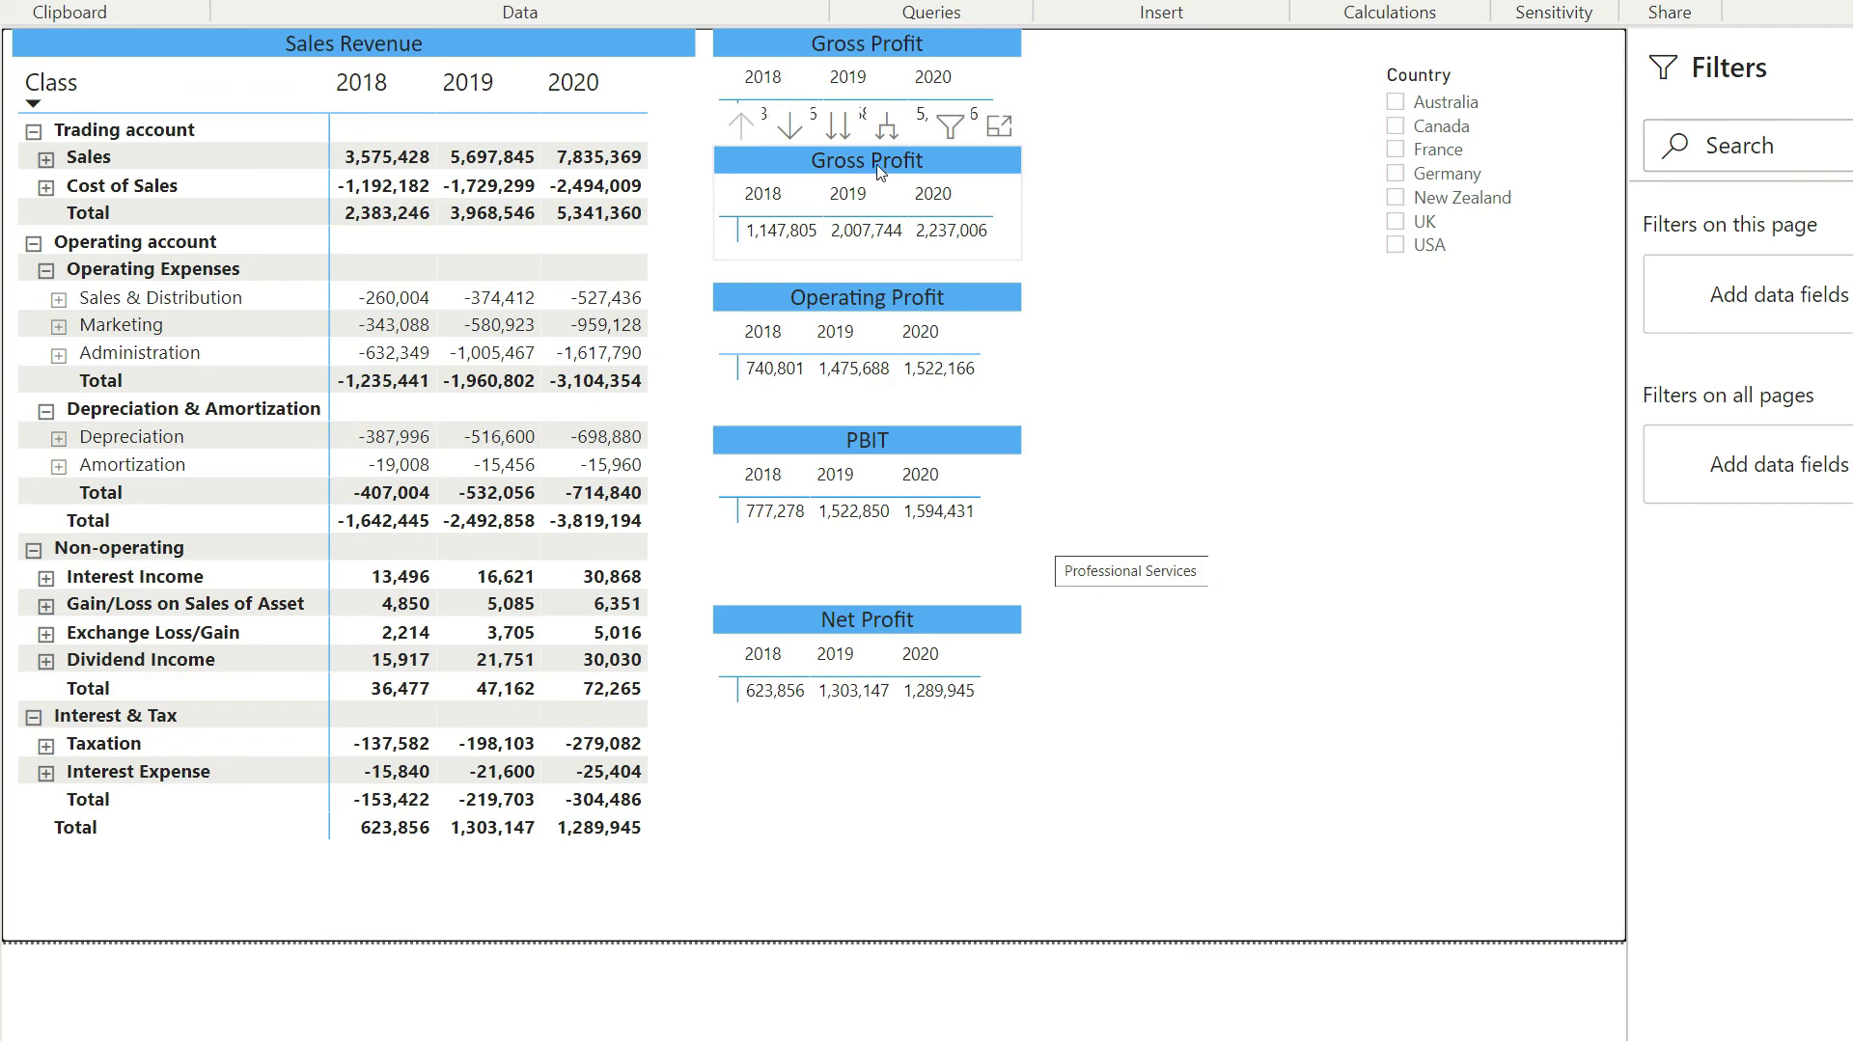
Change the copied Gross Profit matrix's title text to EBITDA and deselect the matrix
click(890, 167)
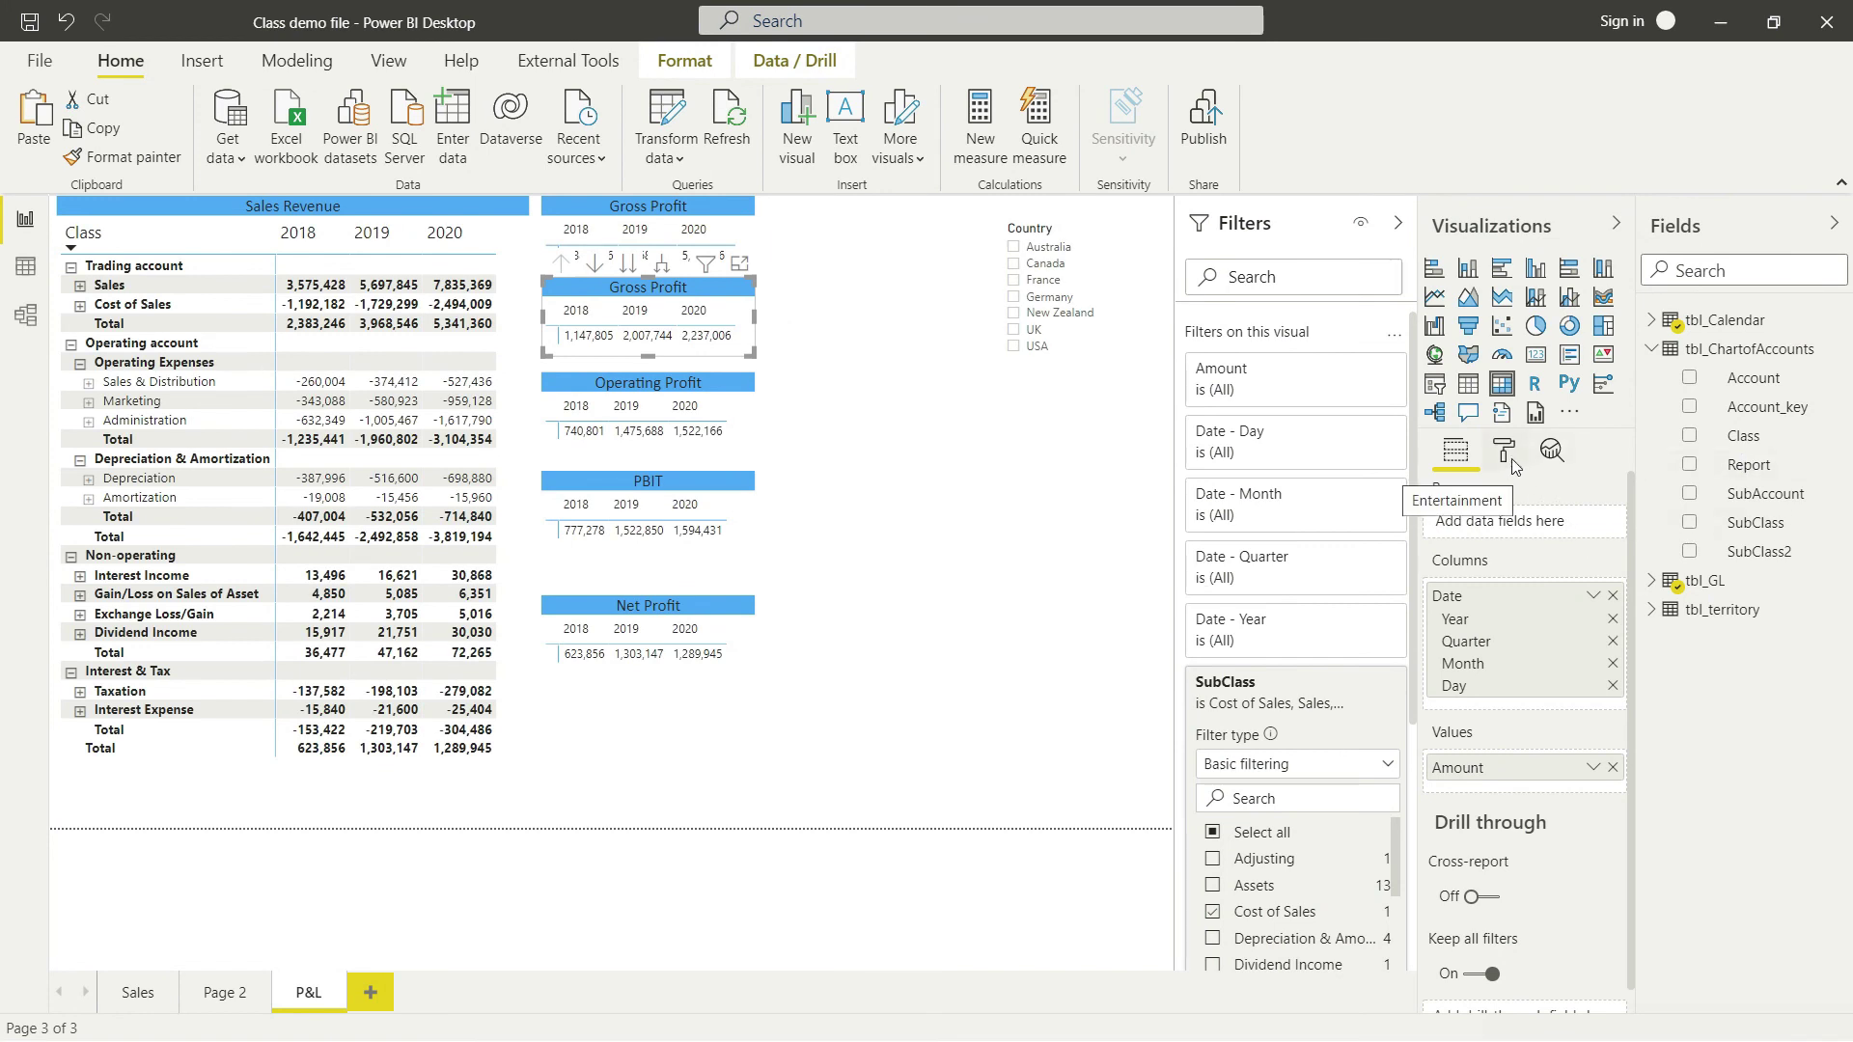
click(1509, 463)
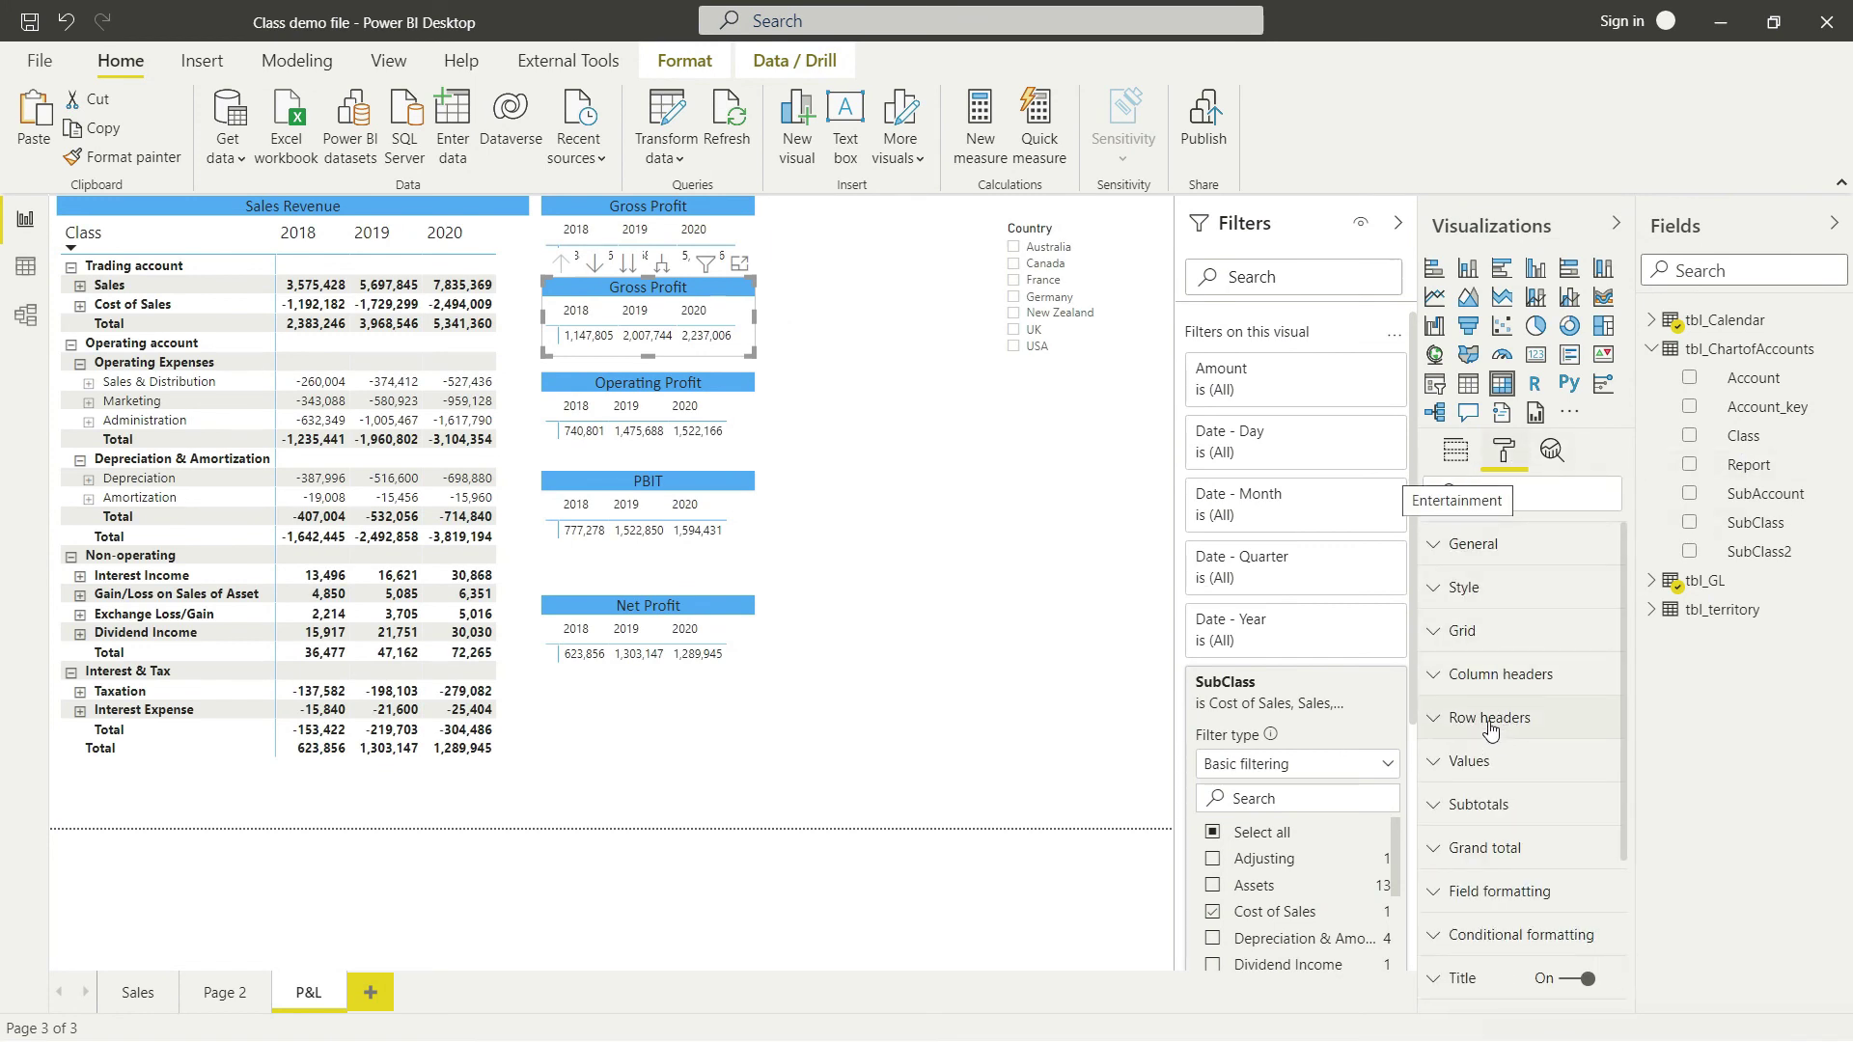
scroll(1495, 778, down, 3)
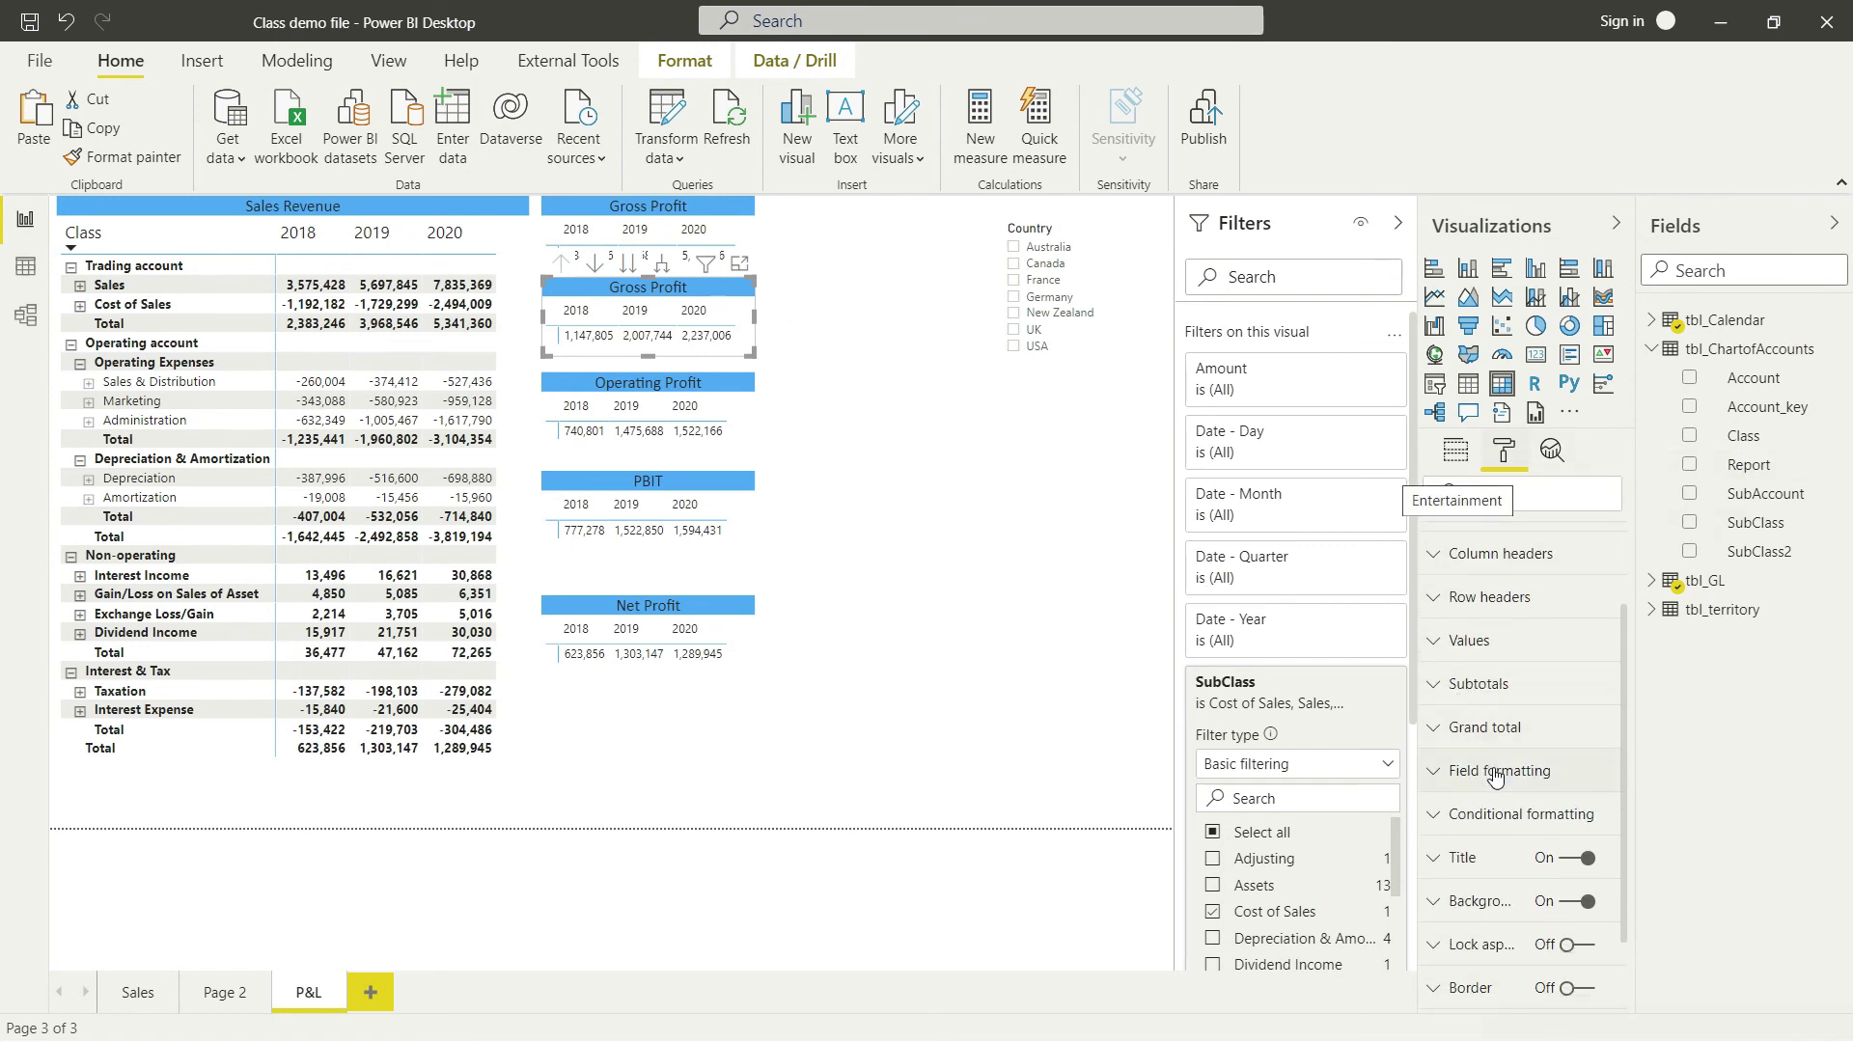
scroll(1495, 778, down, 3)
click(1459, 743)
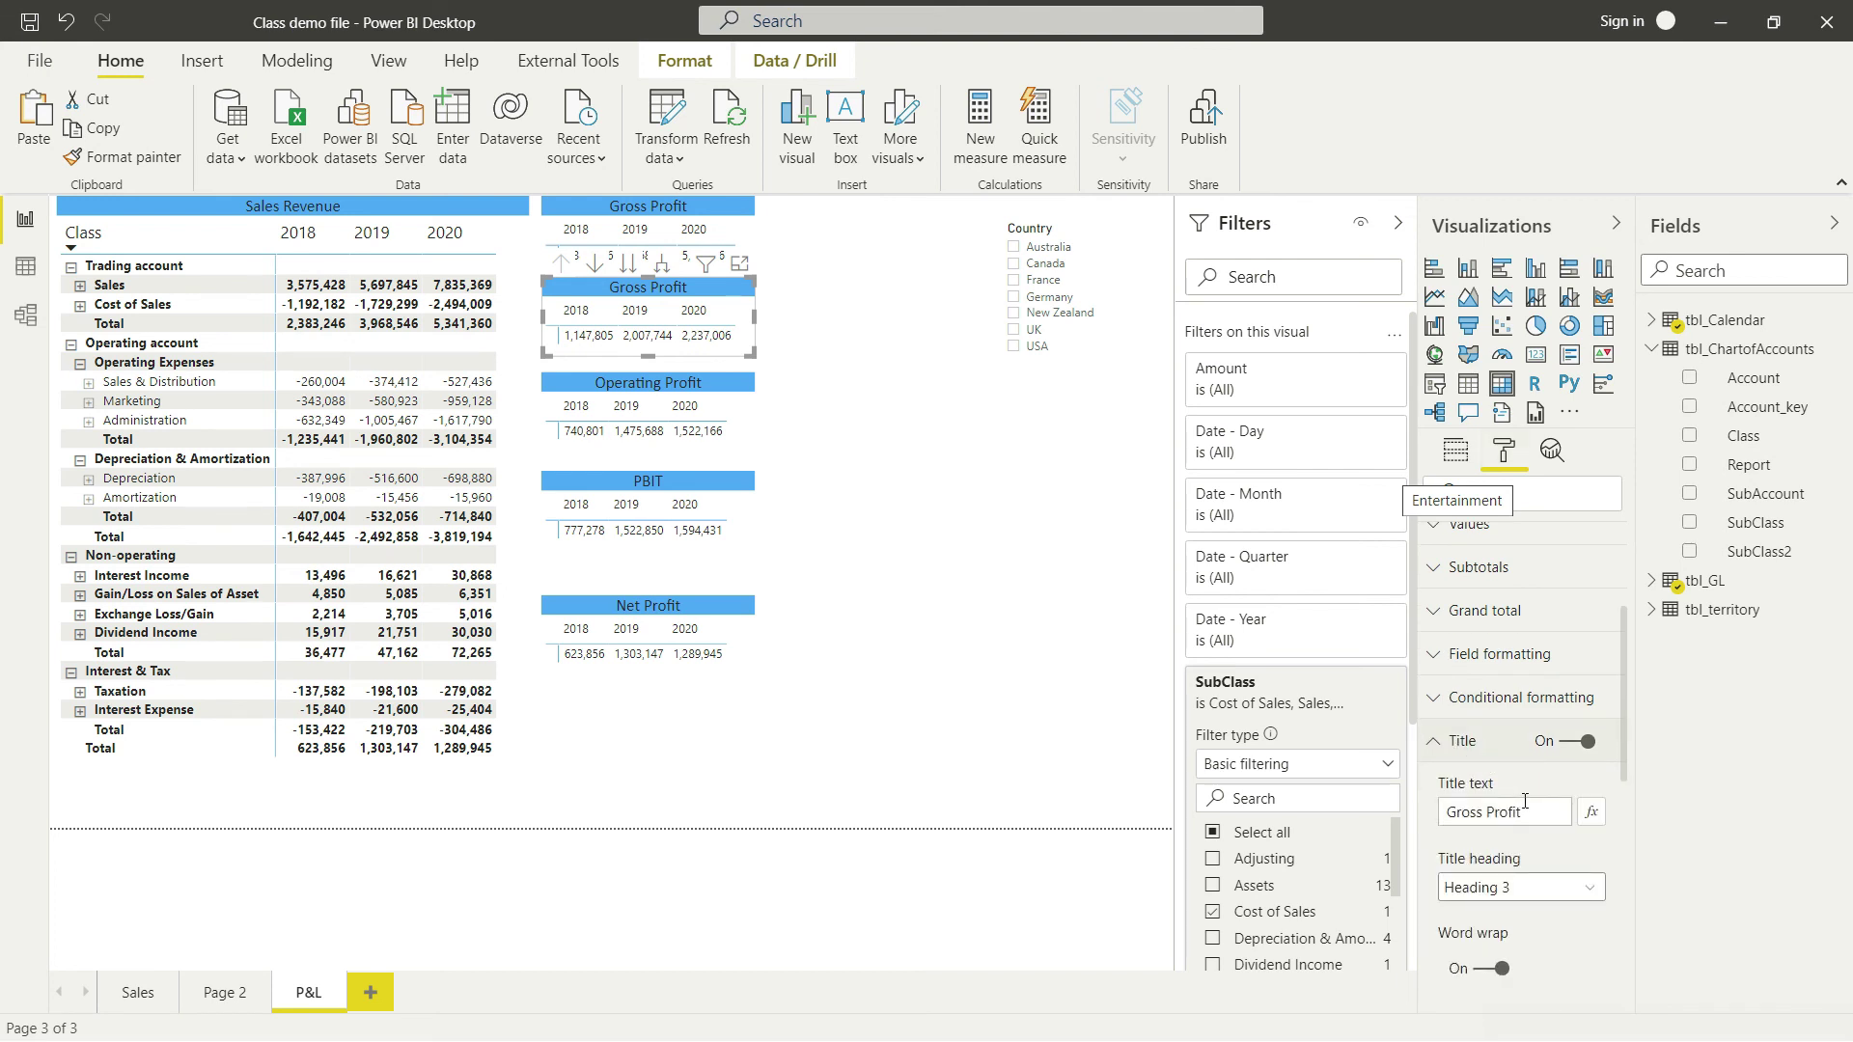
drag(1525, 803, 1432, 813)
text(EB)
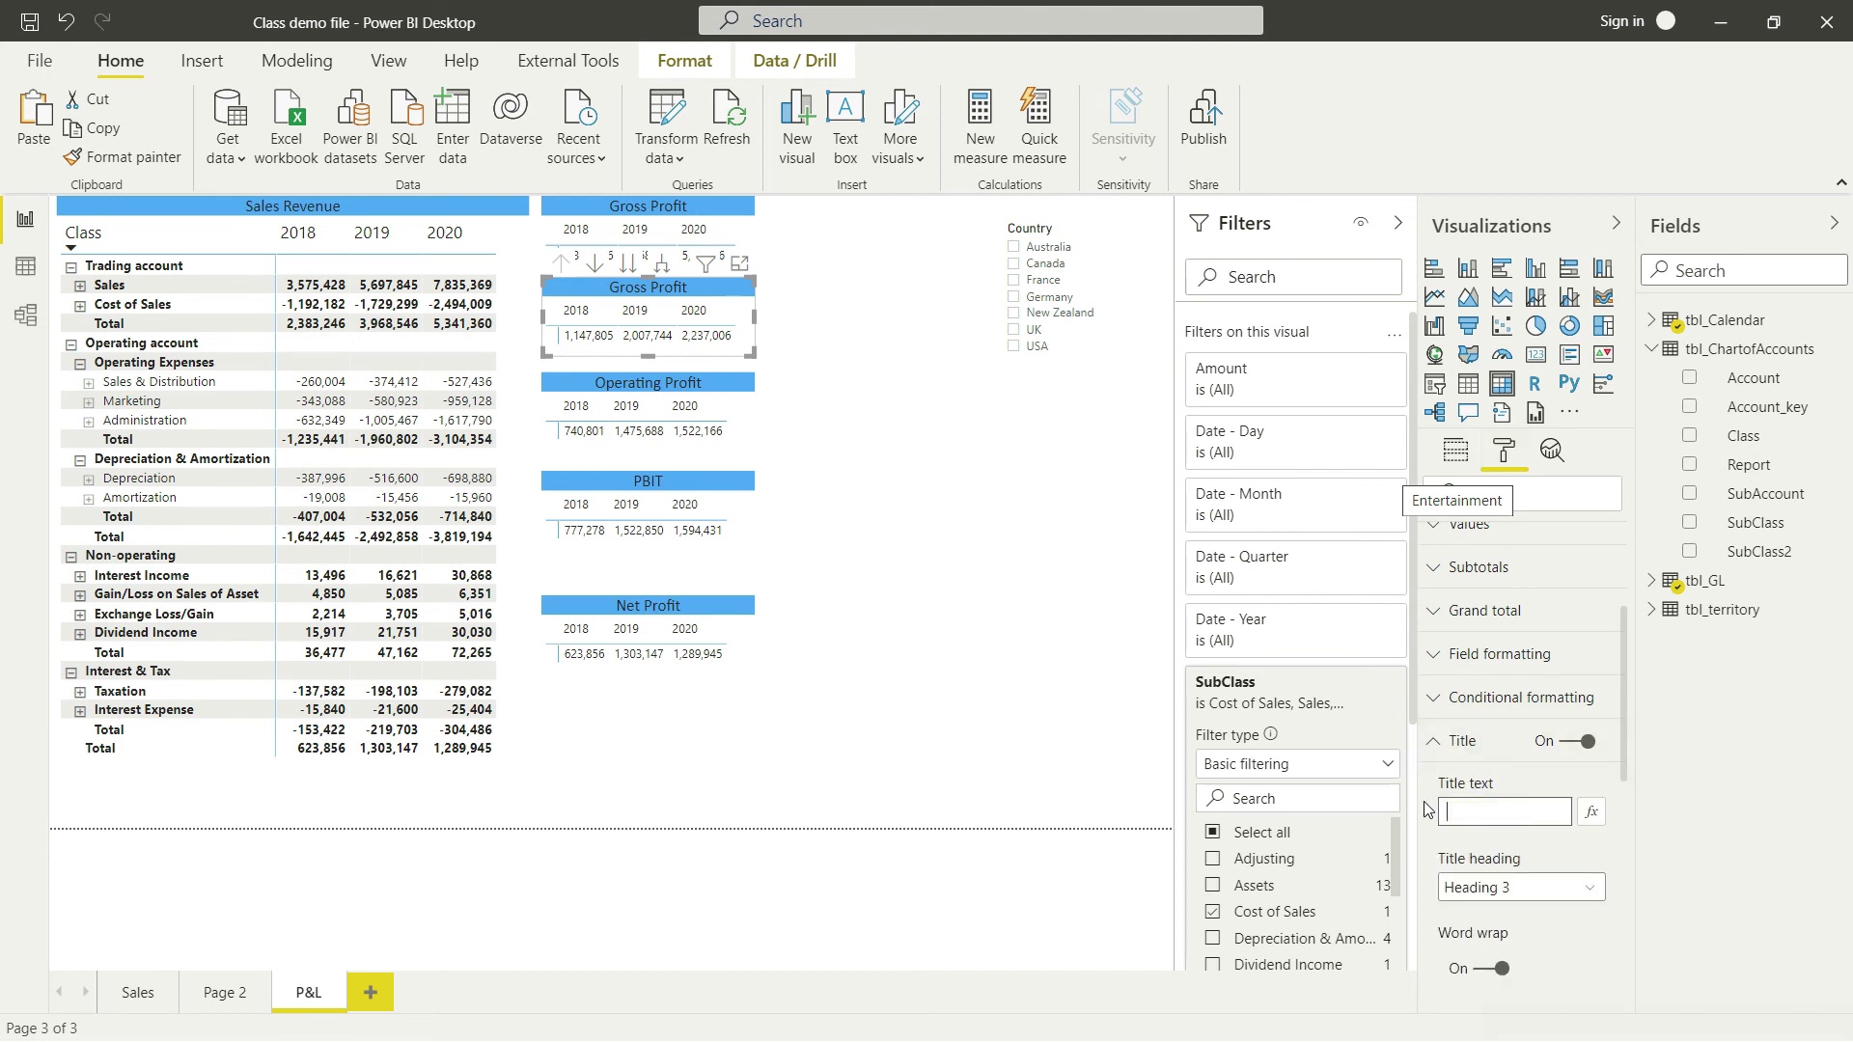
text(ITDA)
click(888, 577)
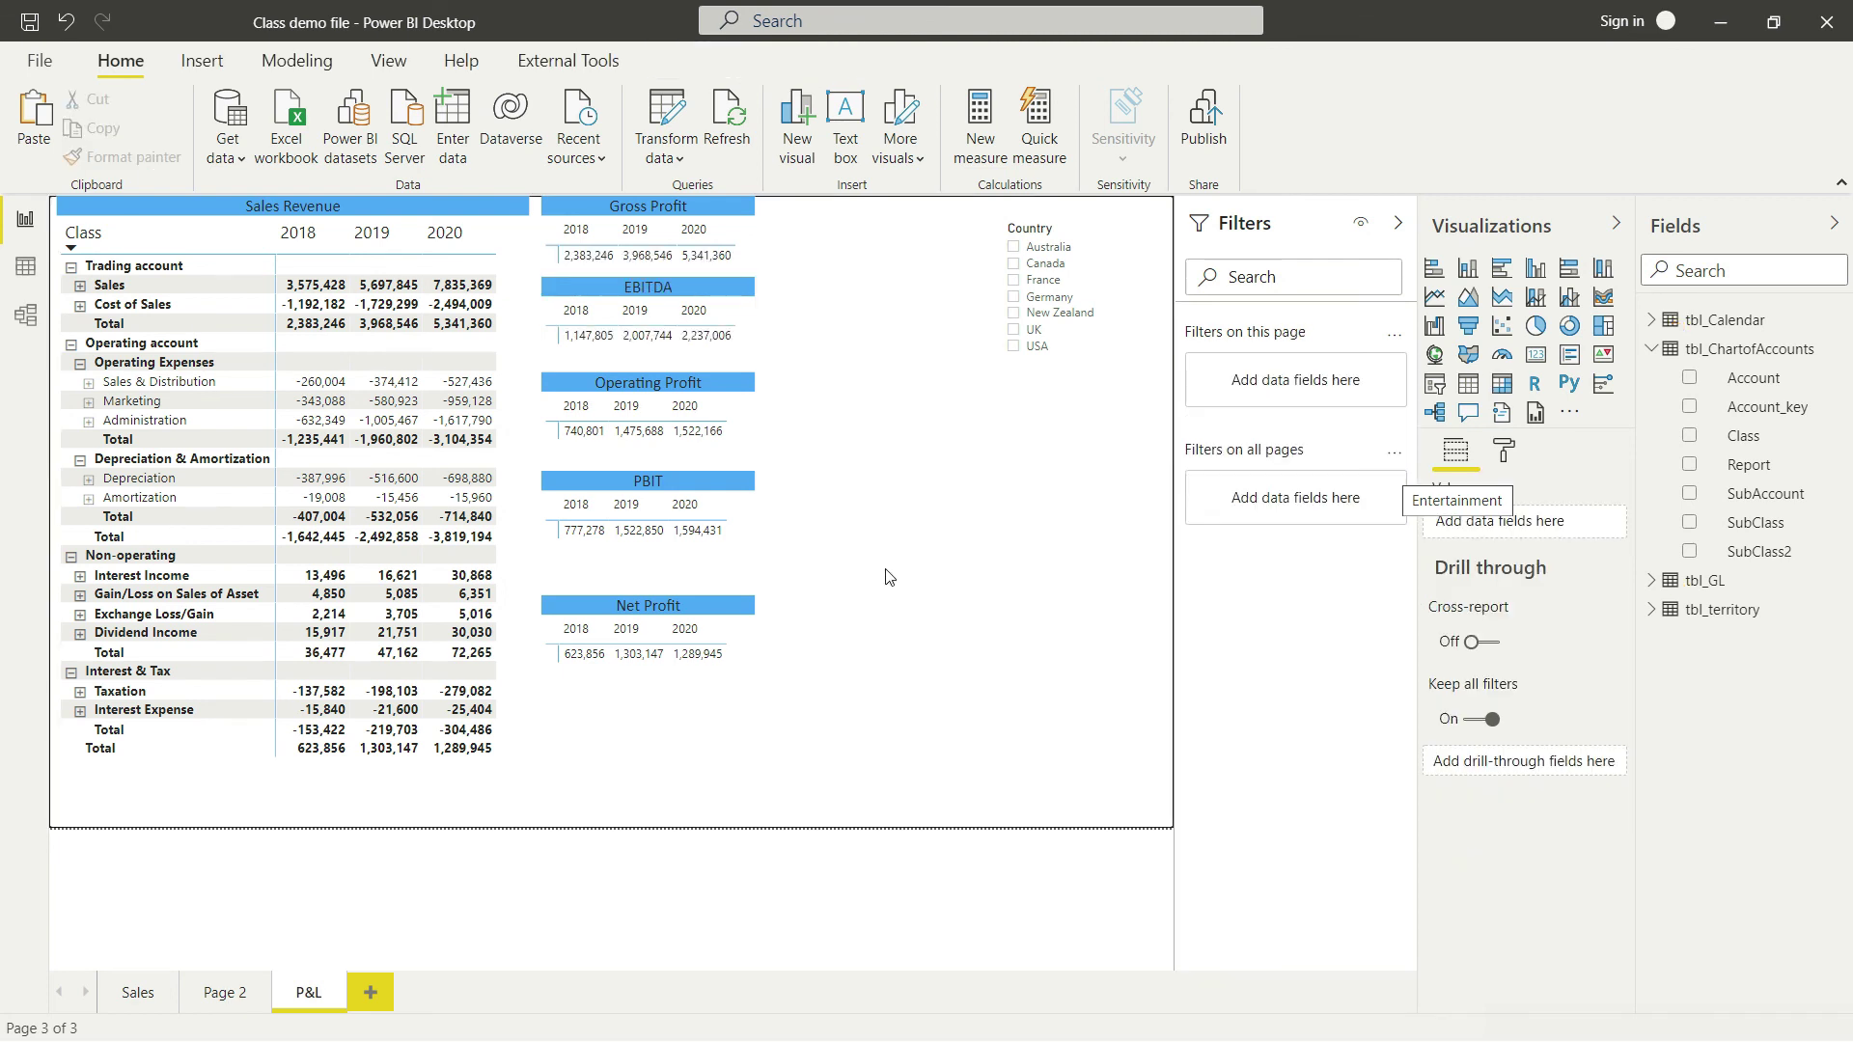